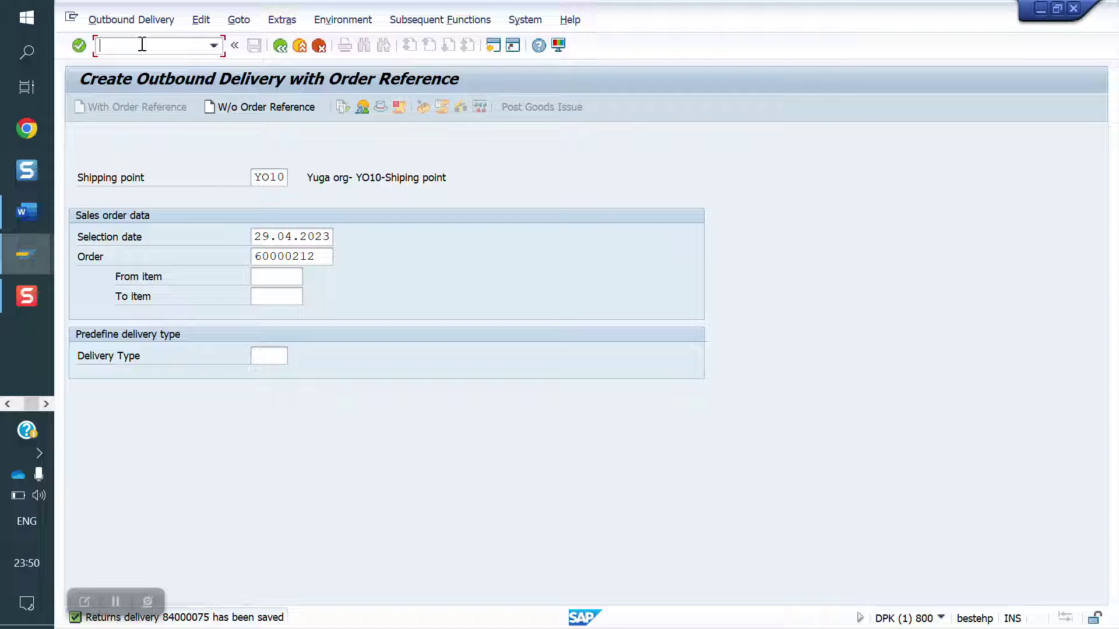
- Open sales document type maintenance with transaction VOV8 and position the list on type CR
{"action": "type", "text": "/nva"}
{"action": "key", "text": "BackSpace"}
{"action": "key", "text": "BackSpace"}
{"action": "type", "text": "vov8"}
{"action": "key", "text": "Return"}
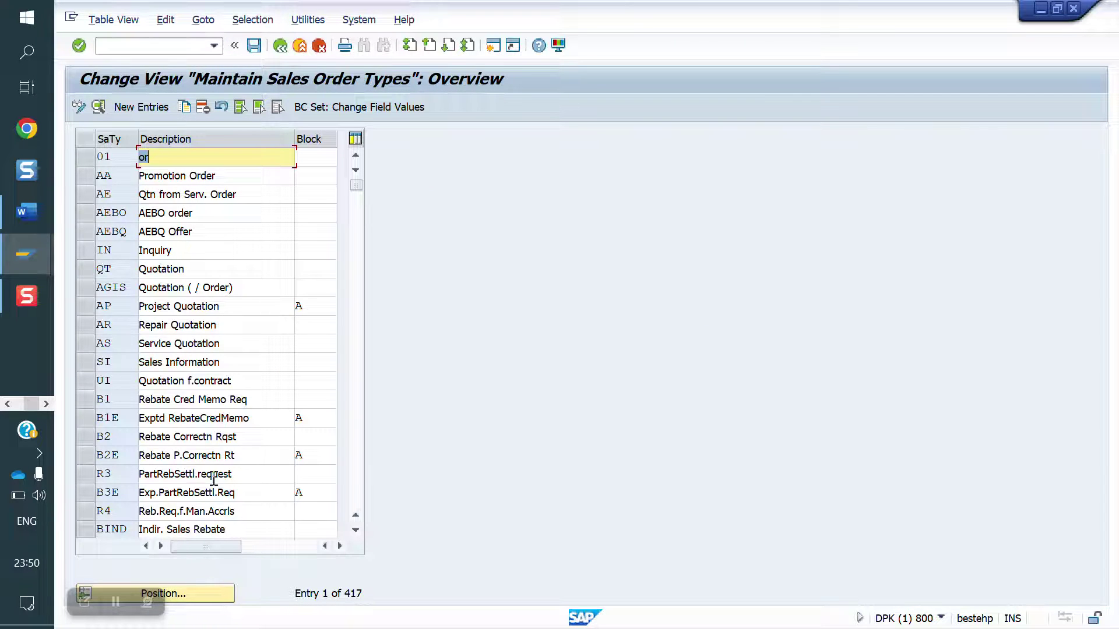
{"action": "left_click", "coordinate": [187, 594]}
{"action": "type", "text": "cr"}
{"action": "key", "text": "Return"}
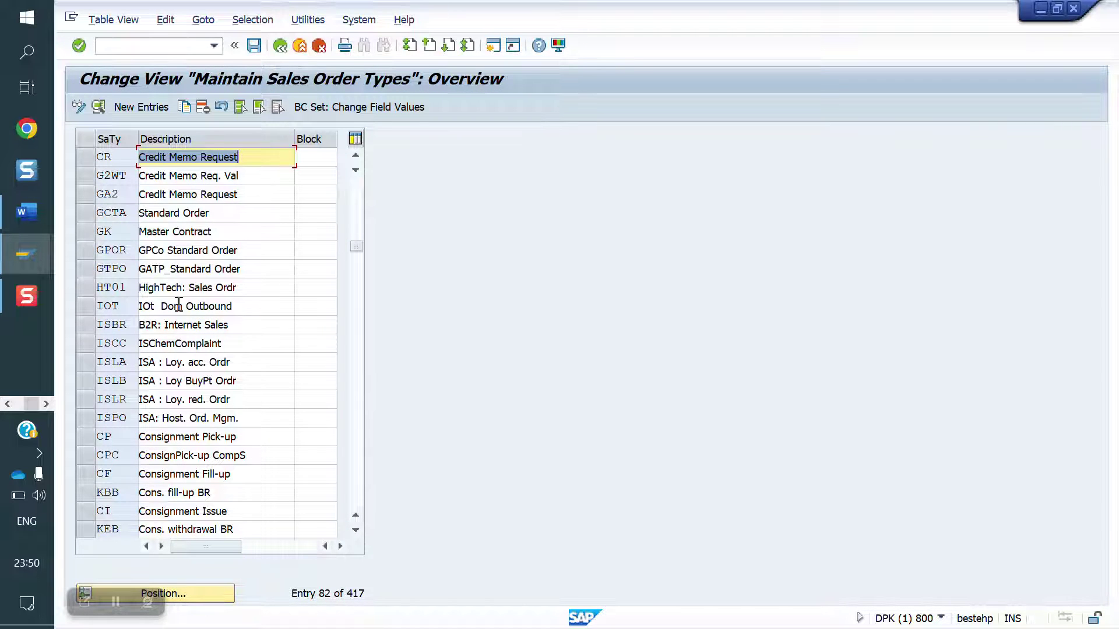
- Copy the CR credit memo request type as Y1CR, marking the new entry as relevant for copying control
{"action": "left_click", "coordinate": [84, 162]}
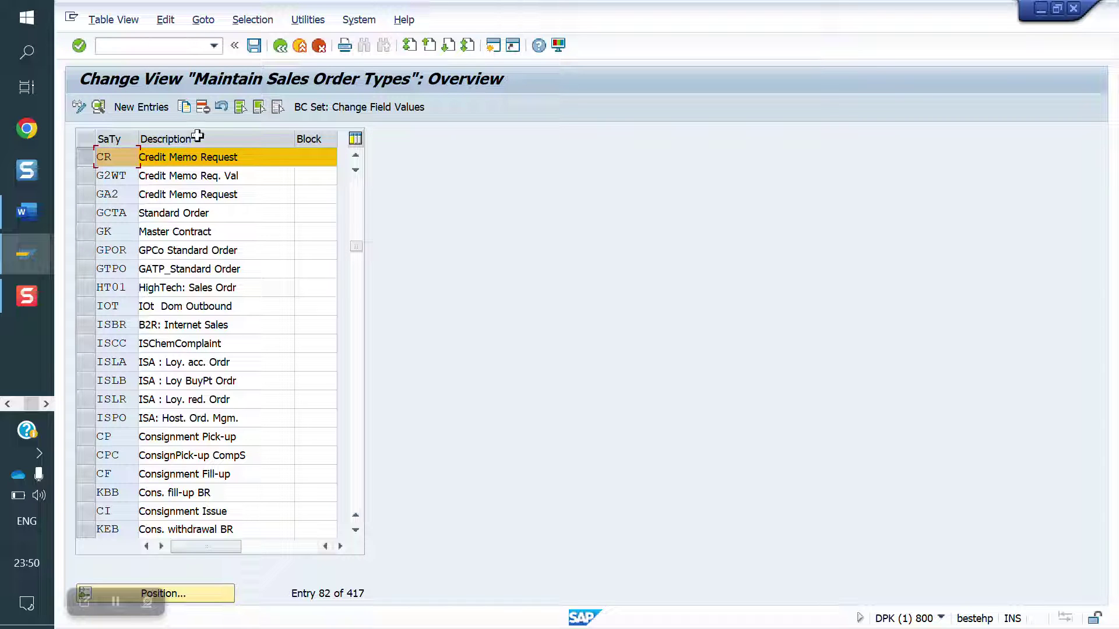
{"action": "left_click", "coordinate": [187, 110]}
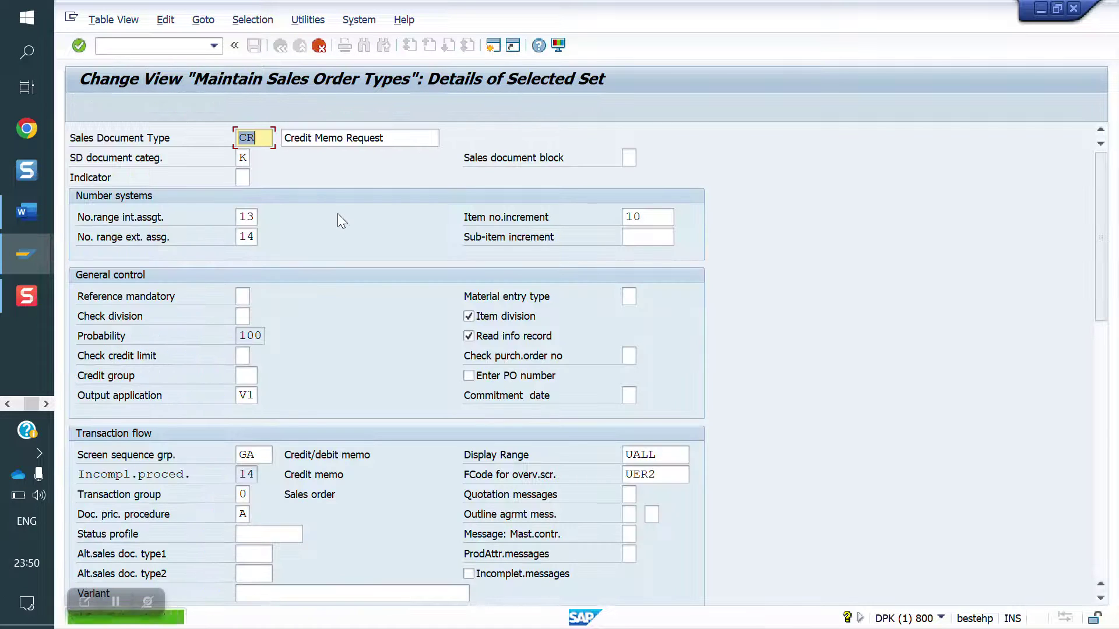
{"action": "type", "text": "Y1RE"}
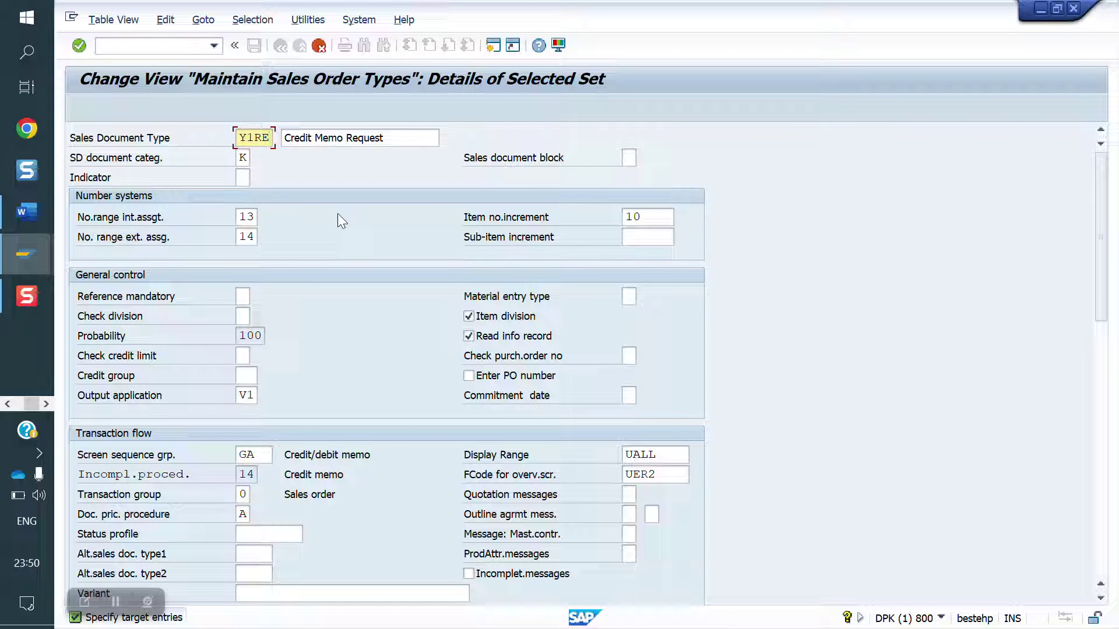
{"action": "key", "text": "Return"}
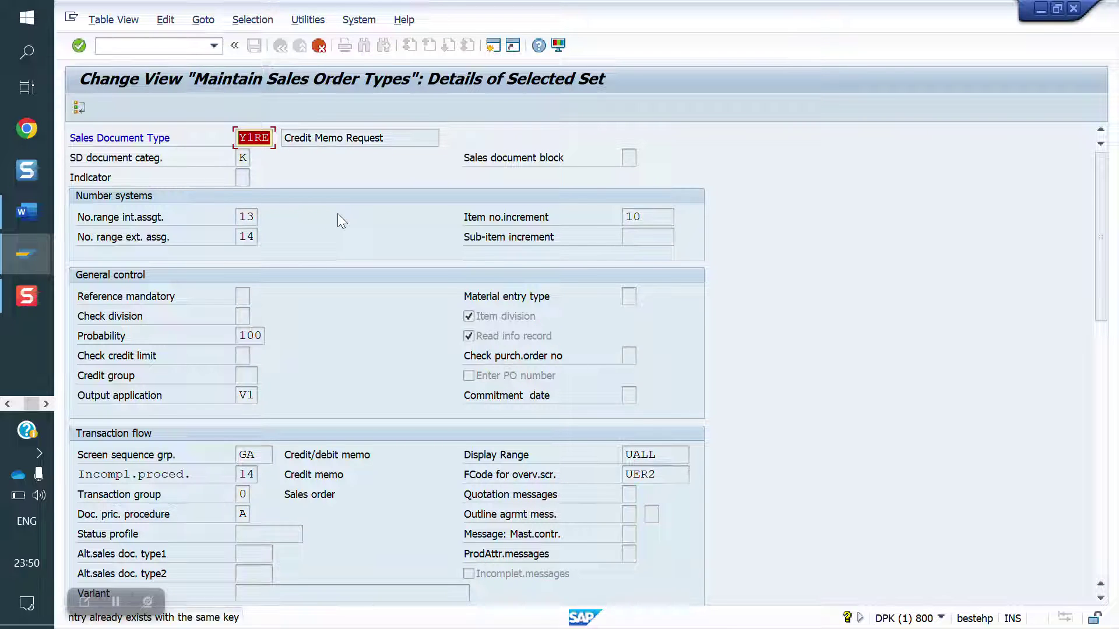
{"action": "left_click", "coordinate": [272, 140]}
{"action": "key", "text": "BackSpace"}
{"action": "key", "text": "BackSpace"}
{"action": "type", "text": "CR"}
{"action": "key", "text": "Return"}
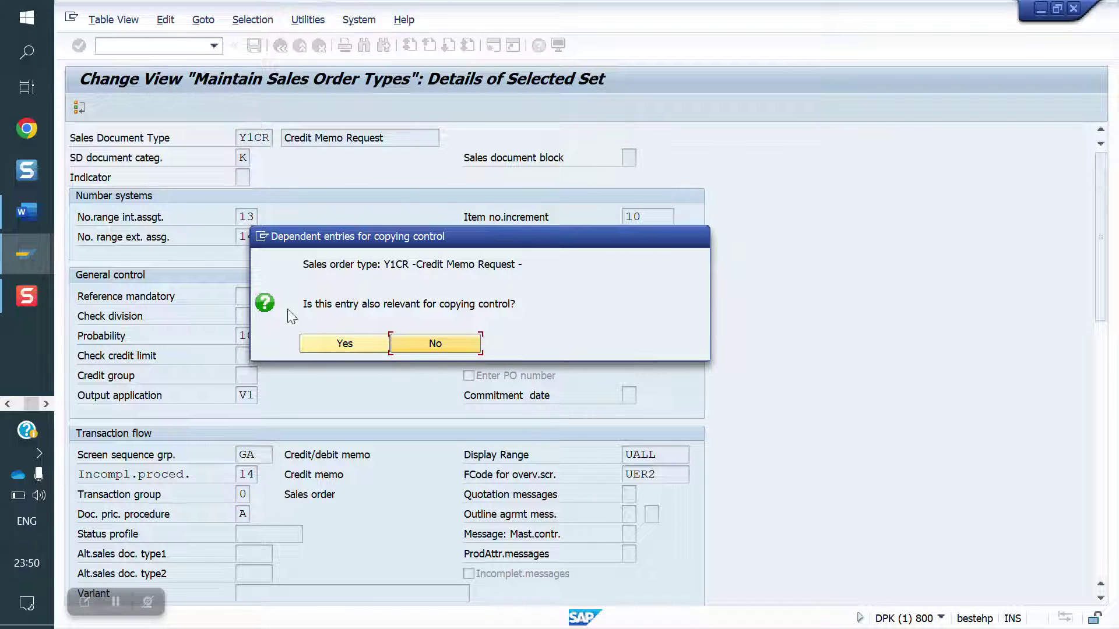
{"action": "left_click", "coordinate": [337, 344]}
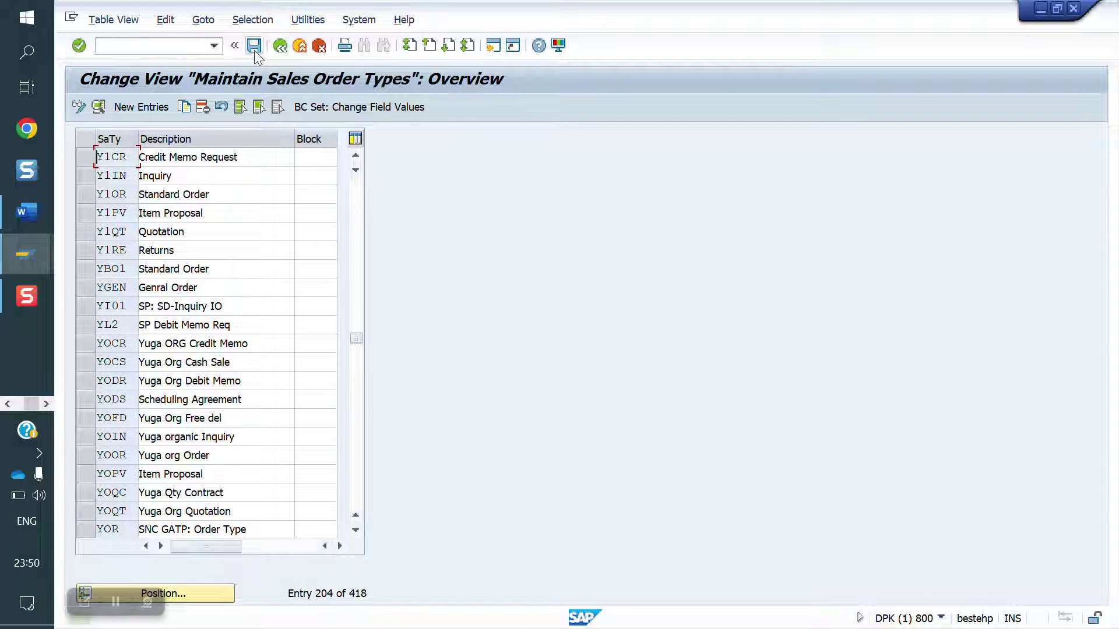
- Save the new sales document type under the proposed customizing request and accept the list of transported tables
{"action": "left_click", "coordinate": [254, 47]}
{"action": "left_click", "coordinate": [421, 297]}
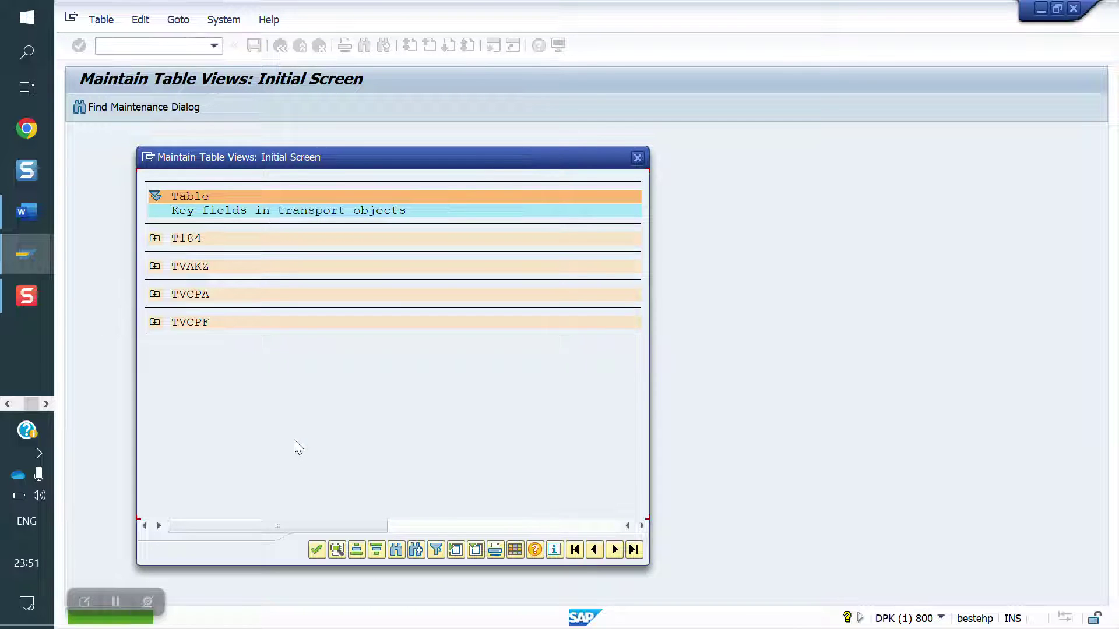
{"action": "left_click", "coordinate": [321, 547]}
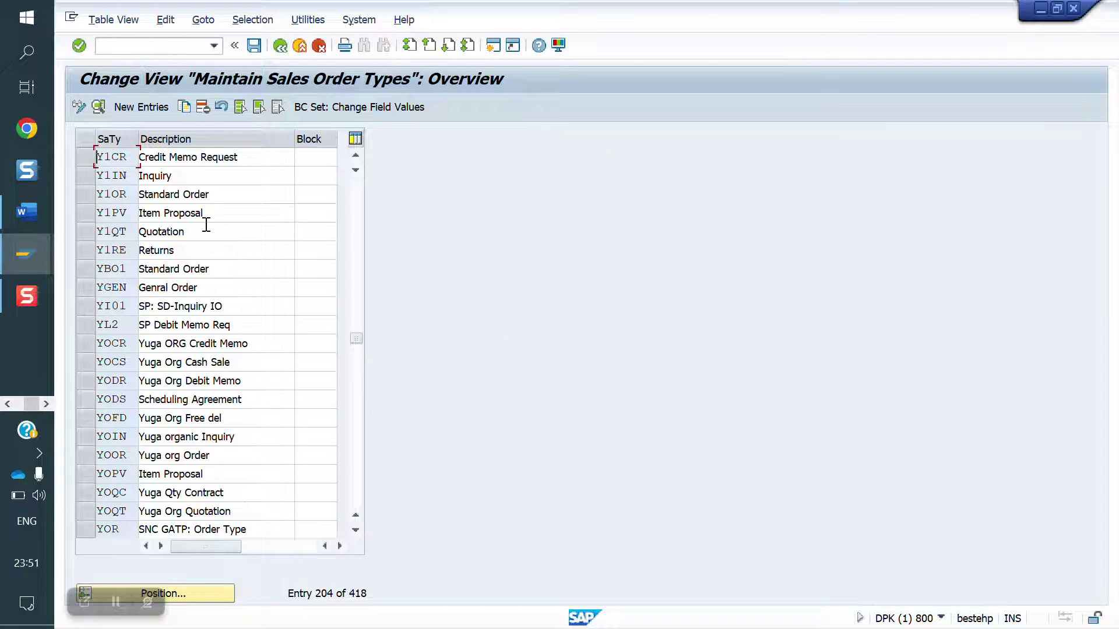
- Review the Y1CR sales document type's details, including the possible entries for its SD document category
{"action": "double_click", "coordinate": [112, 157]}
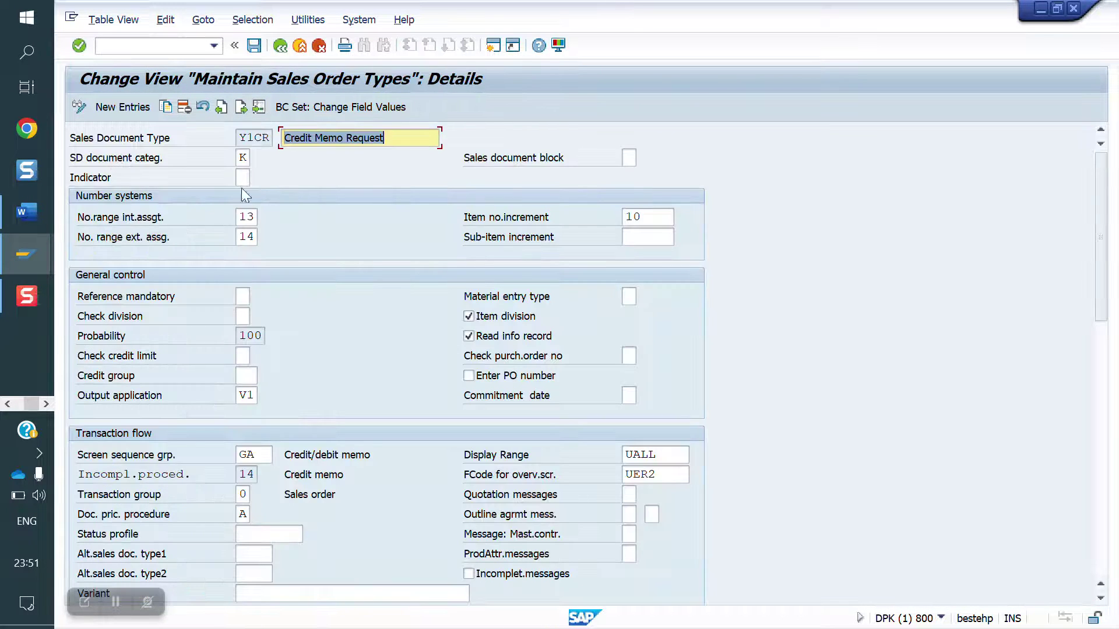
{"action": "left_click", "coordinate": [256, 157]}
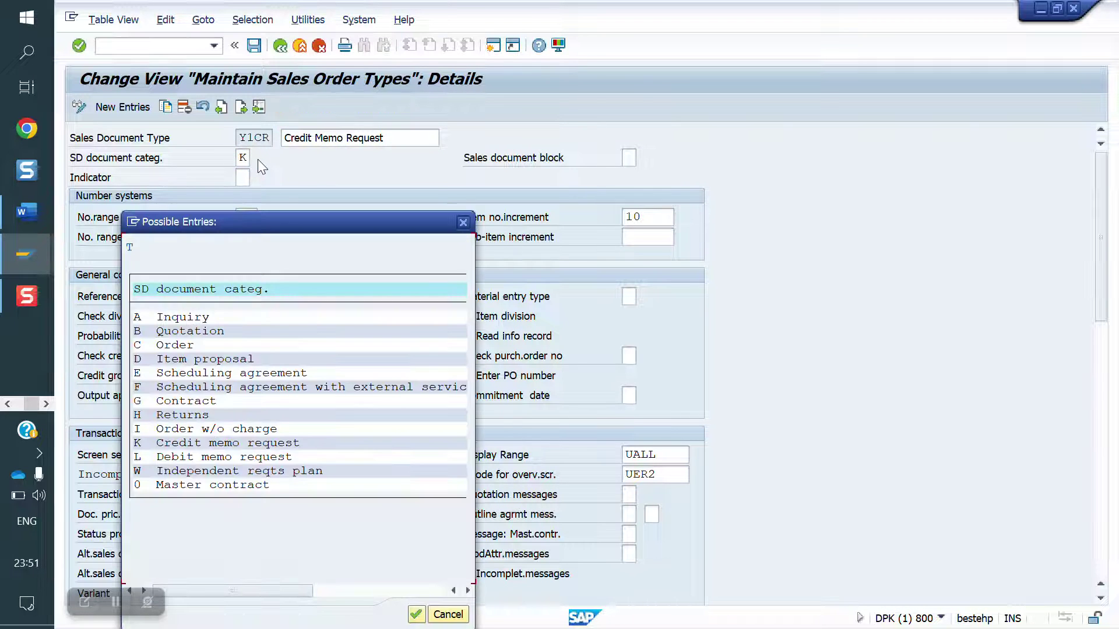
{"action": "left_click", "coordinate": [236, 443]}
{"action": "left_click", "coordinate": [463, 222]}
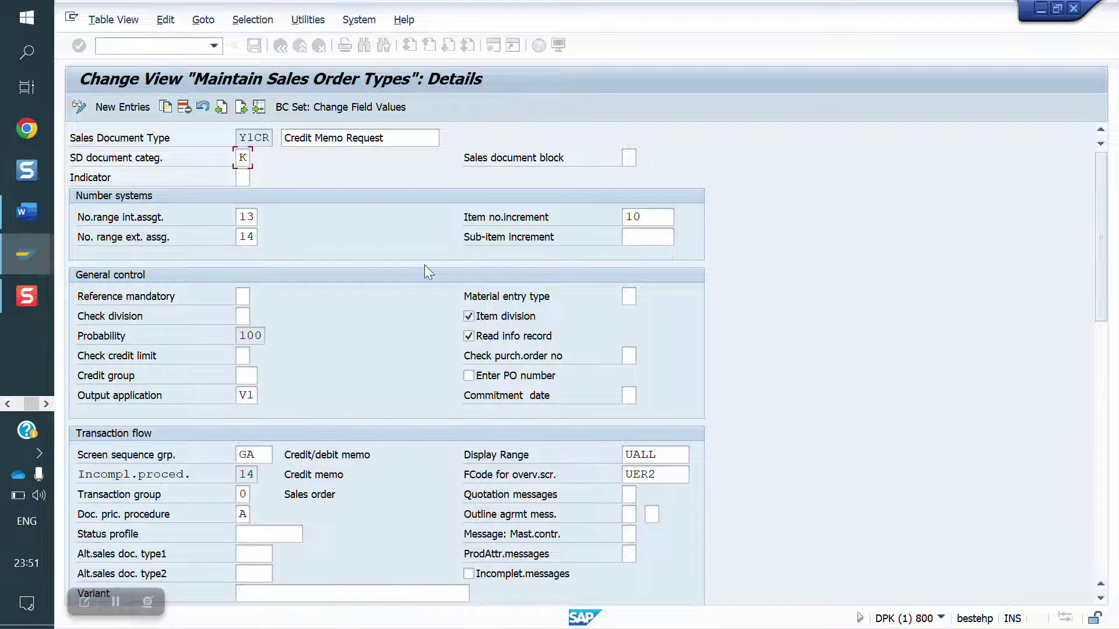
{"action": "scroll", "coordinate": [336, 408], "scroll_direction": "down", "scroll_amount": 1}
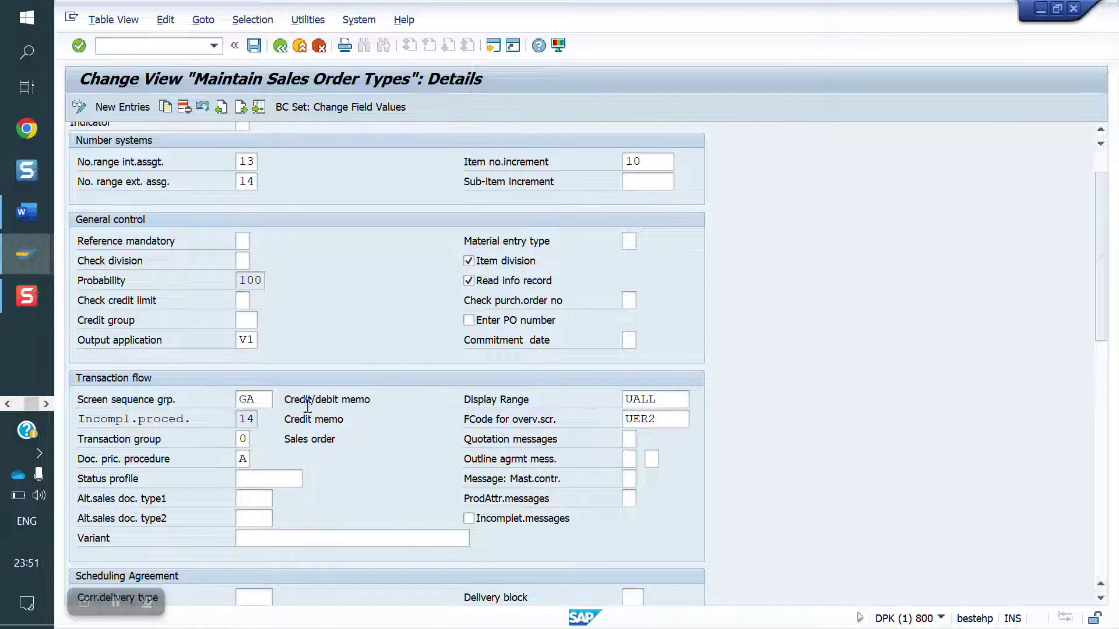
{"action": "scroll", "coordinate": [330, 304], "scroll_direction": "up", "scroll_amount": 1}
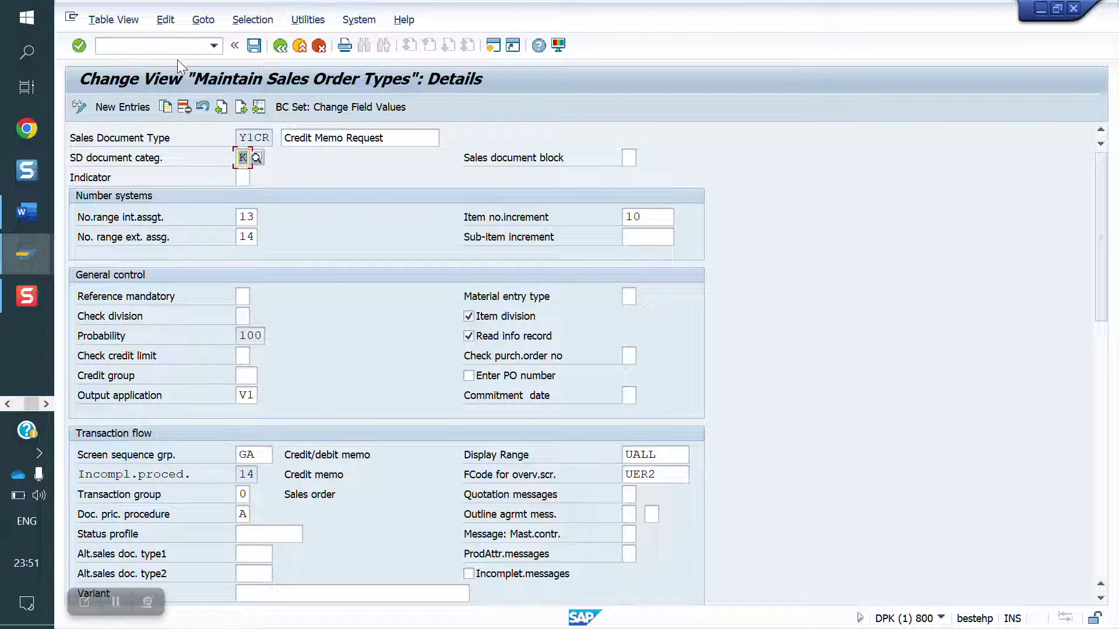
- Open the customizing view for allowed order types per sales organization
{"action": "left_click", "coordinate": [153, 52]}
{"action": "type", "text": "/N"}
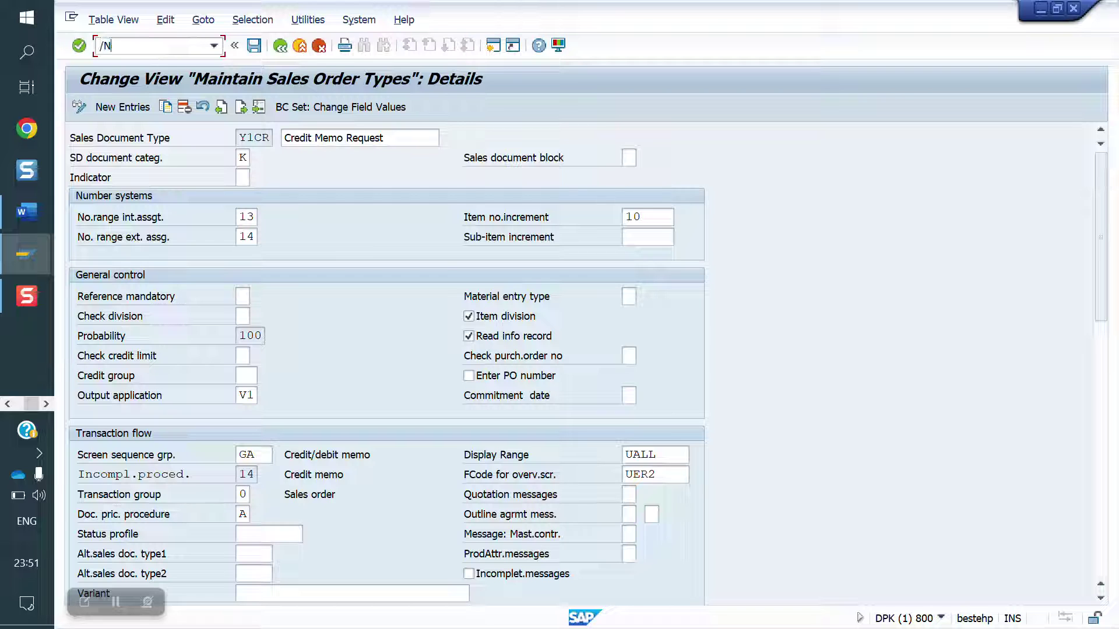
{"action": "type", "text": "OVA2"}
{"action": "key", "text": "Return"}
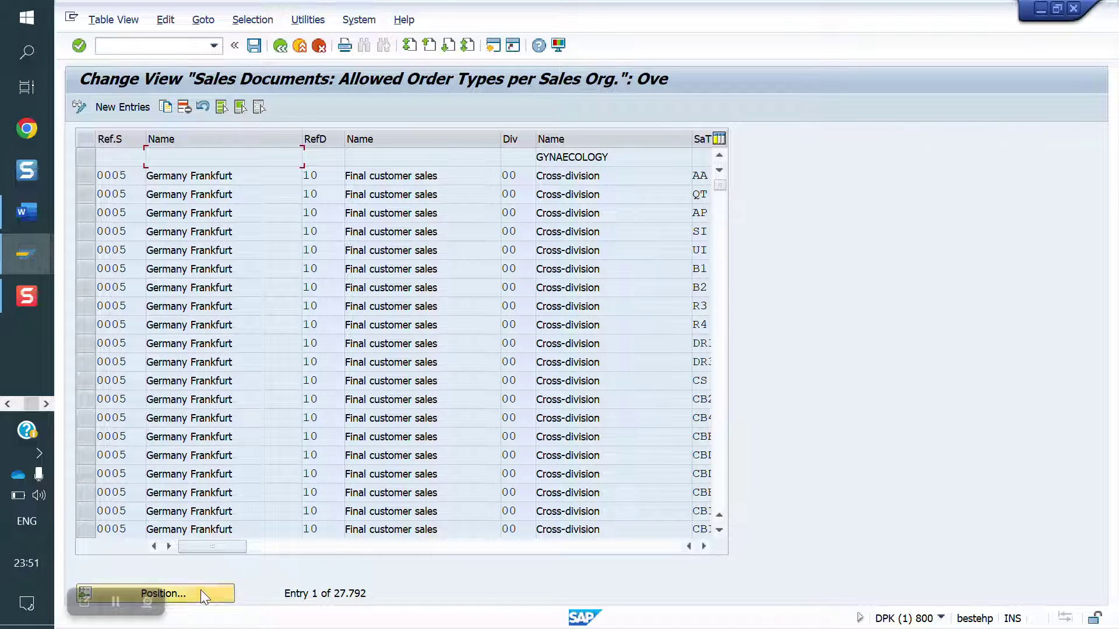
- Position the list on sales organization YO10, distribution channel YD and division YR
{"action": "left_click", "coordinate": [201, 591]}
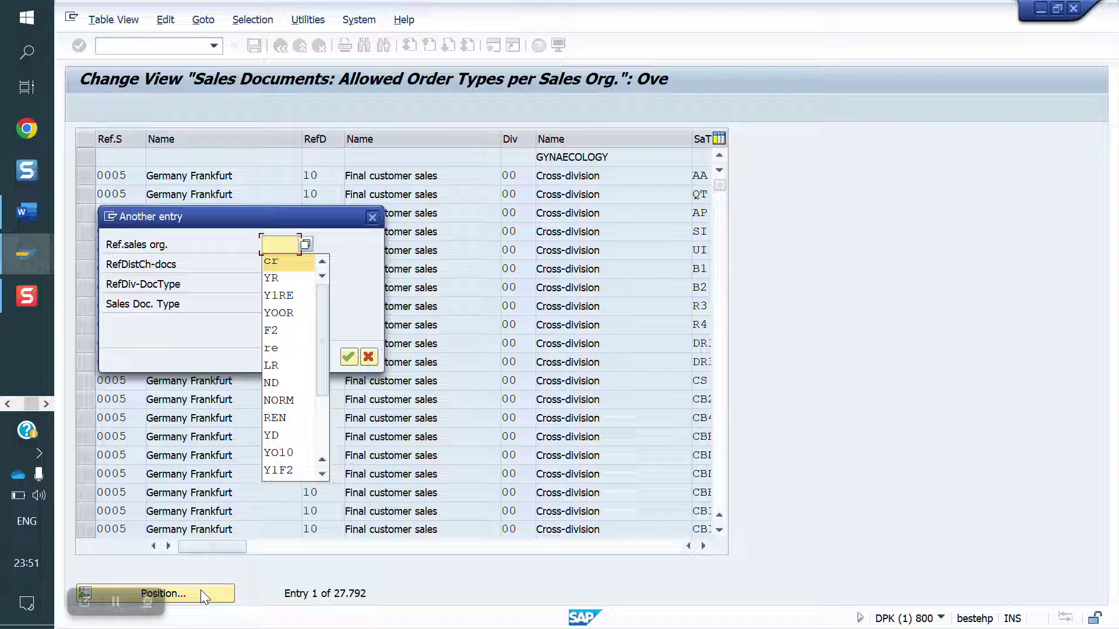
{"action": "type", "text": "YO10"}
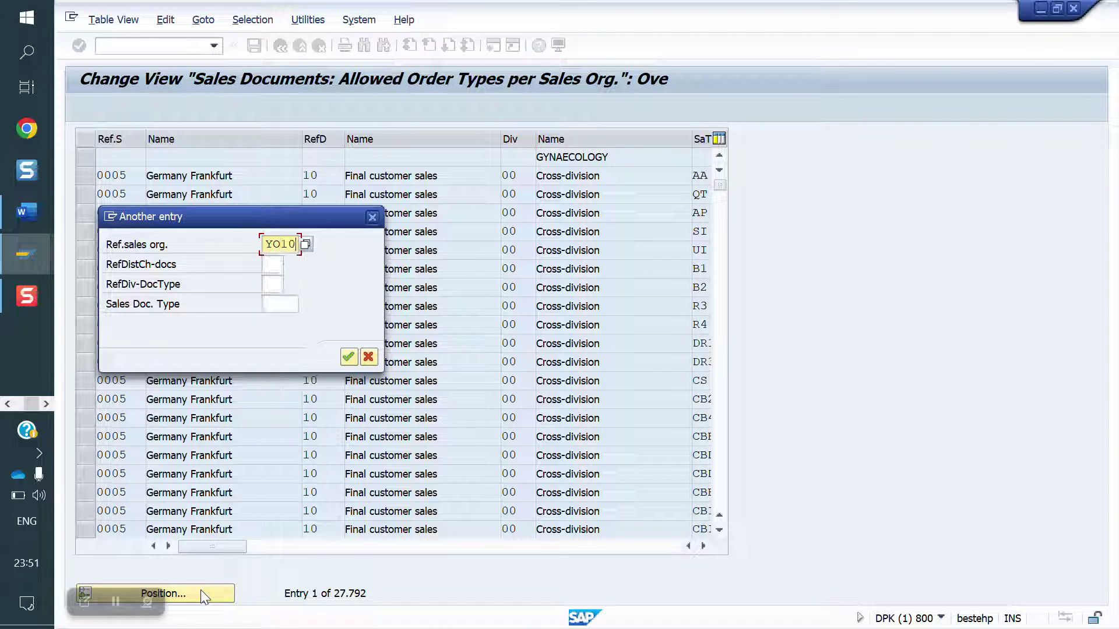
{"action": "key", "text": "Tab"}
{"action": "type", "text": "YD"}
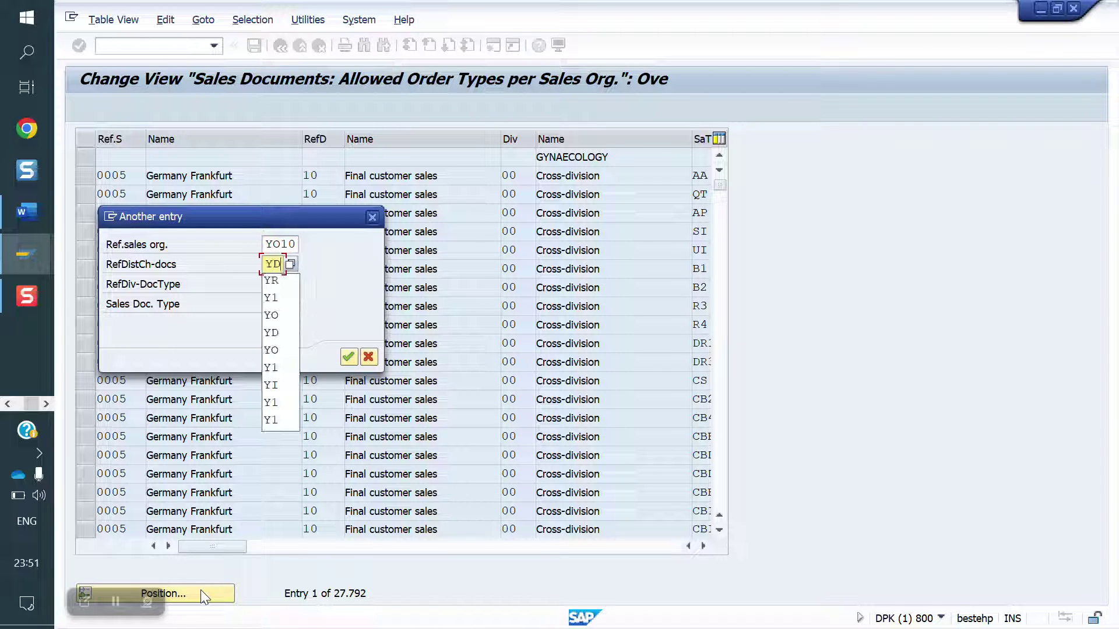
{"action": "key", "text": "Tab"}
{"action": "type", "text": "YR"}
{"action": "key", "text": "Return"}
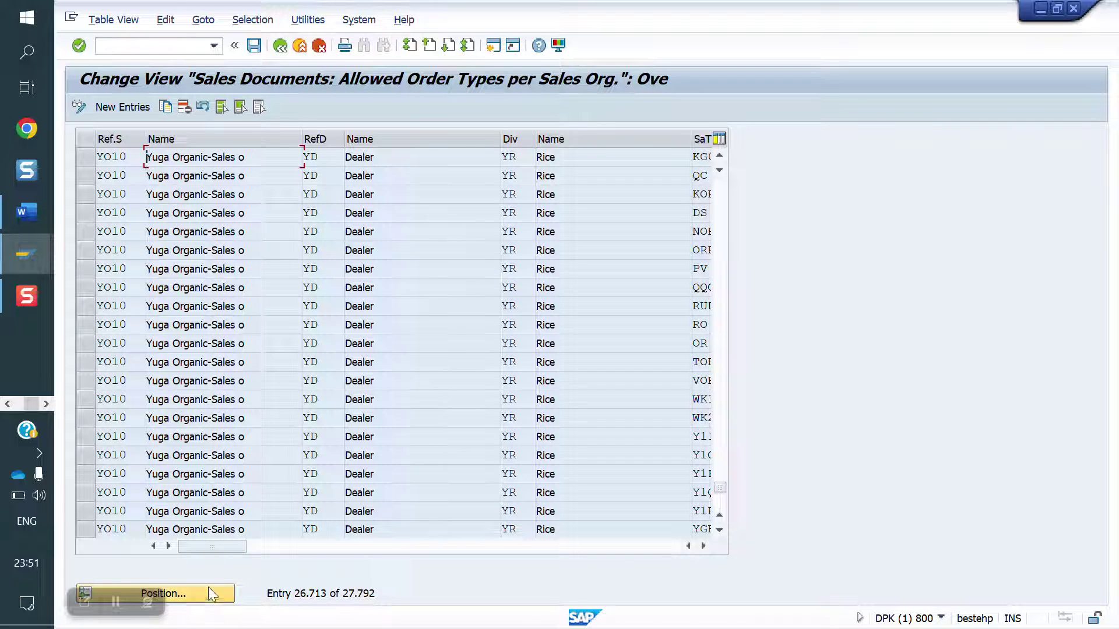
- Look up document type Y1CR for sales area YO10, YD, YR and make the sales document type column readable
{"action": "left_click", "coordinate": [191, 592]}
{"action": "type", "text": "YO10YDYR"}
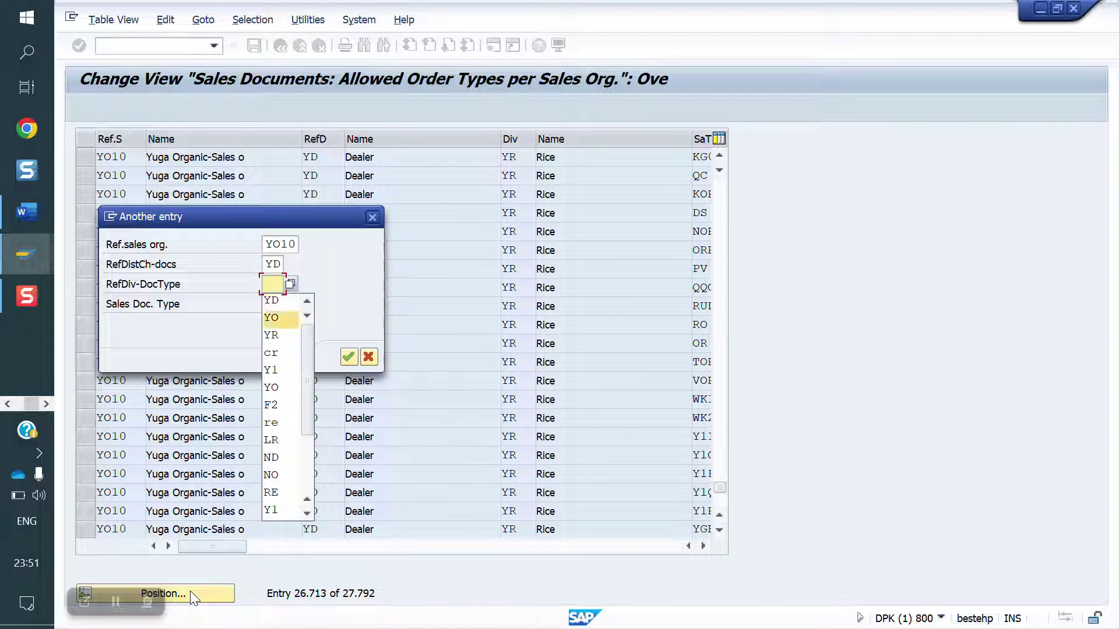
{"action": "type", "text": "Y"}
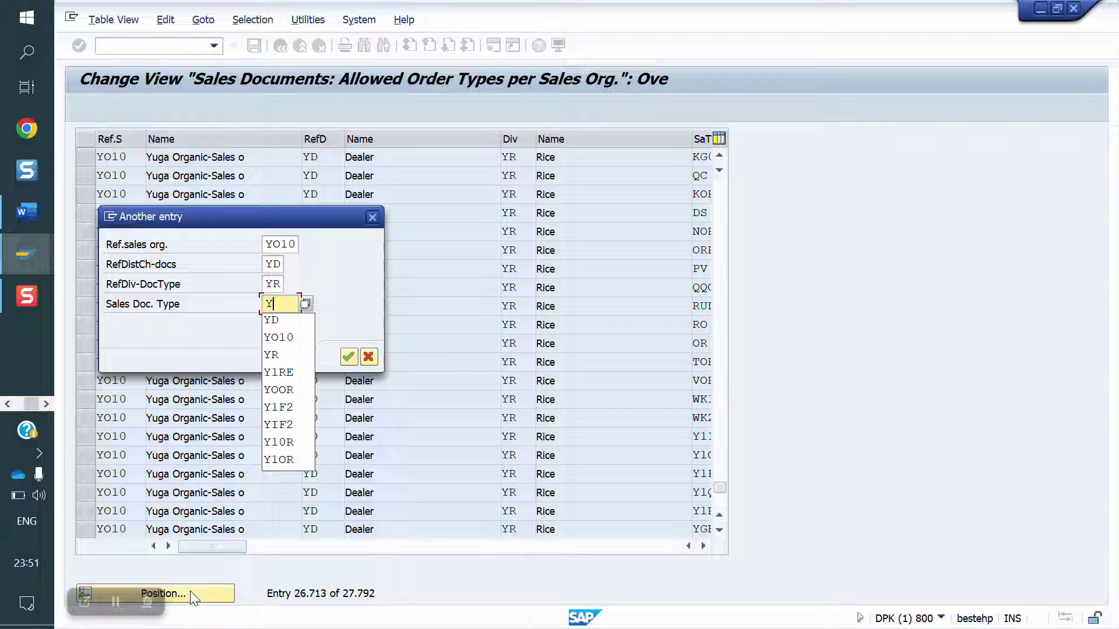
{"action": "type", "text": "1OR"}
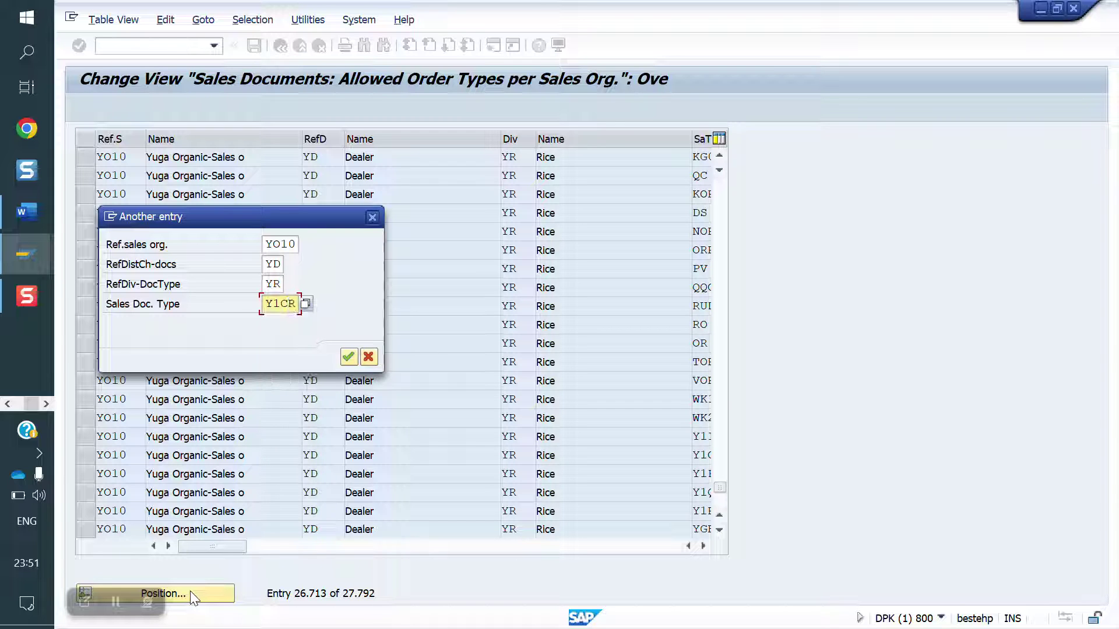
{"action": "key", "text": "Return"}
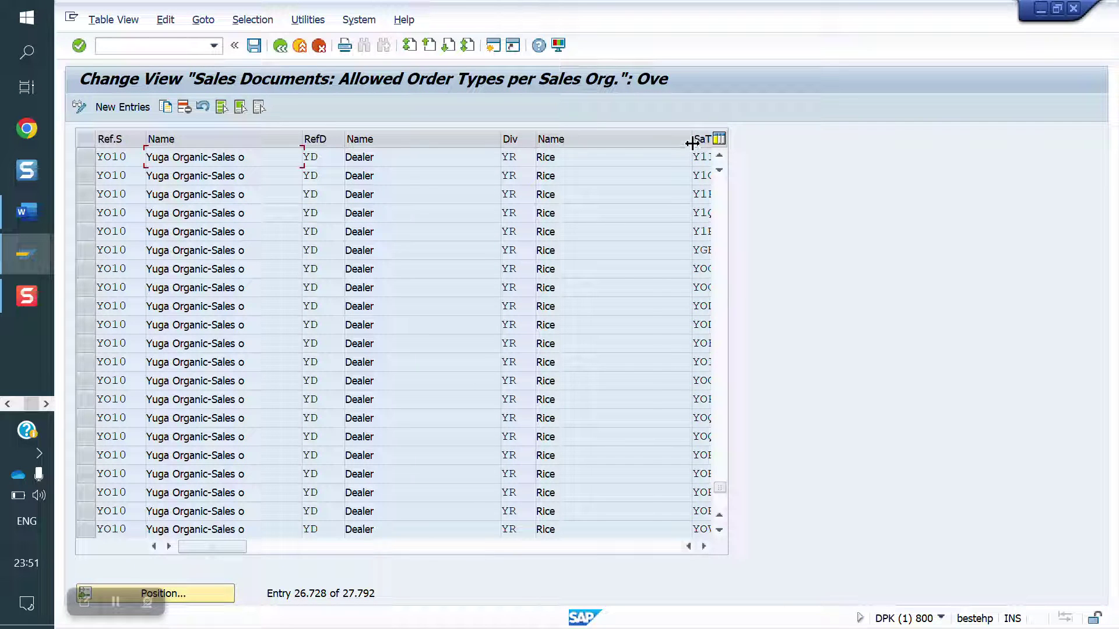
{"action": "left_click_drag", "start_coordinate": [691, 139], "coordinate": [651, 145]}
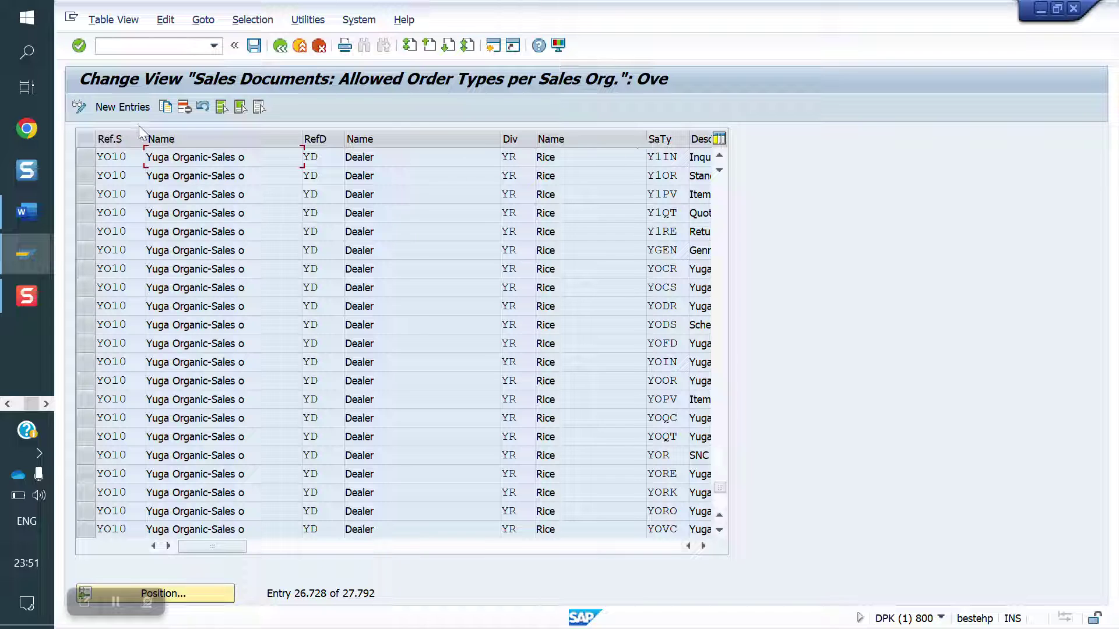
- Add an entry allowing sales document type Y1CR for YO10, YD, YR and save it under the proposed customizing request
{"action": "left_click", "coordinate": [121, 112]}
{"action": "key", "text": "Down"}
{"action": "key", "text": "Tab"}
{"action": "type", "text": "YD"}
{"action": "key", "text": "Tab"}
{"action": "key", "text": "Down"}
{"action": "key", "text": "Tab"}
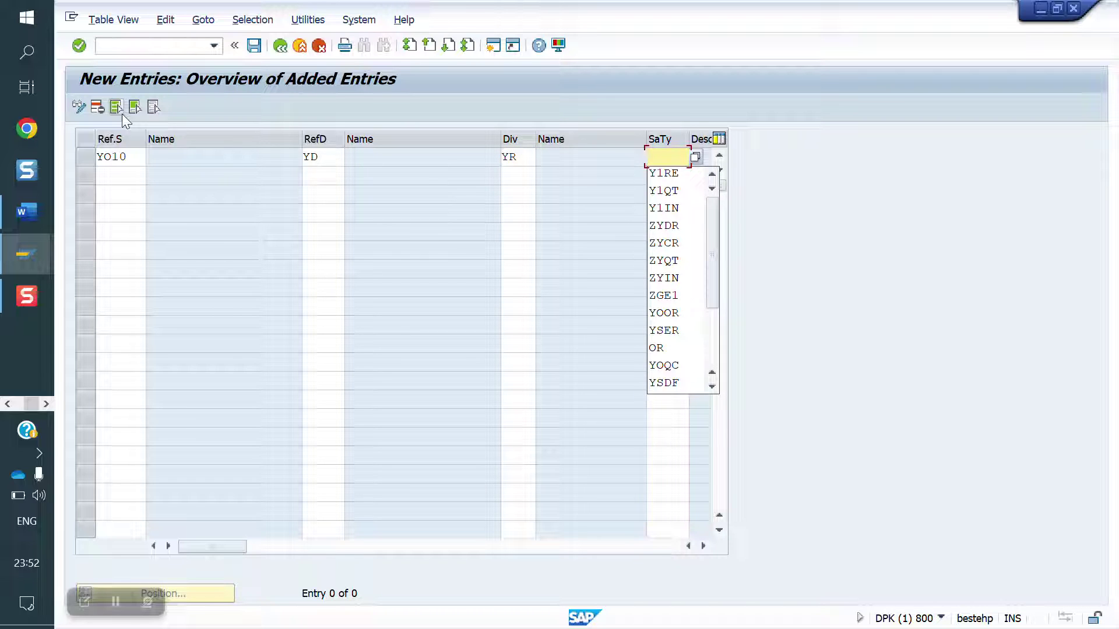
{"action": "type", "text": "Y1CR"}
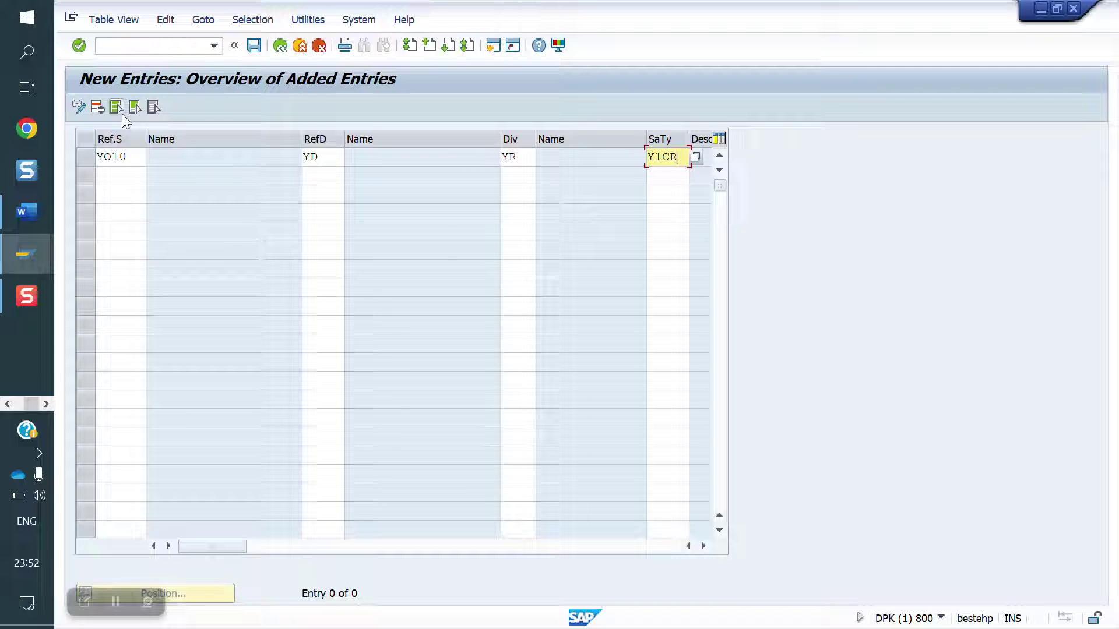
{"action": "key", "text": "Return"}
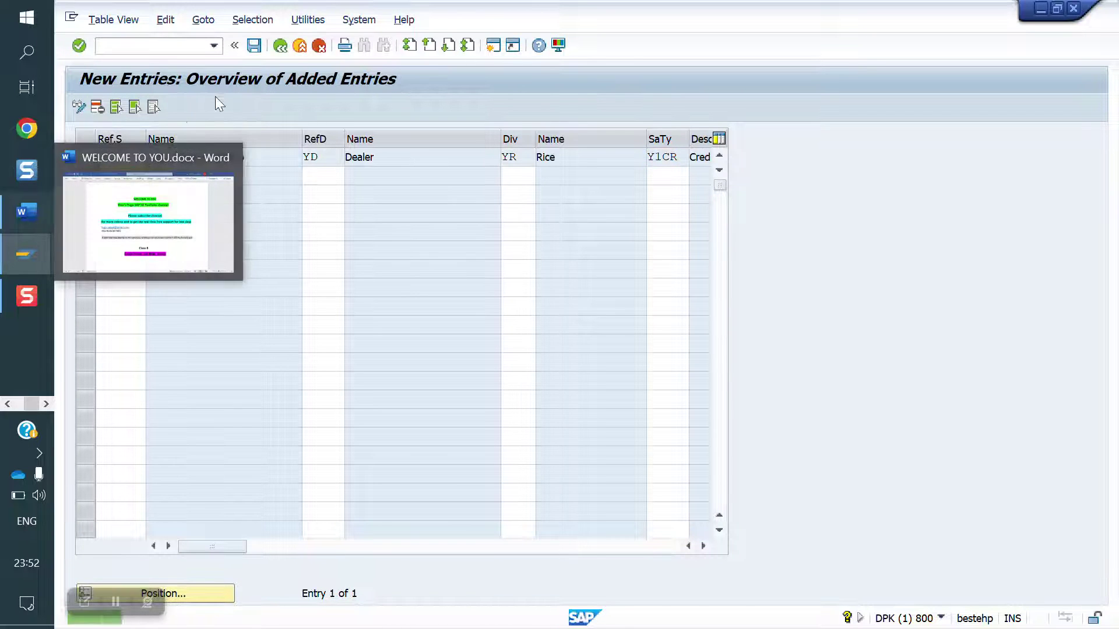
{"action": "left_click", "coordinate": [254, 45]}
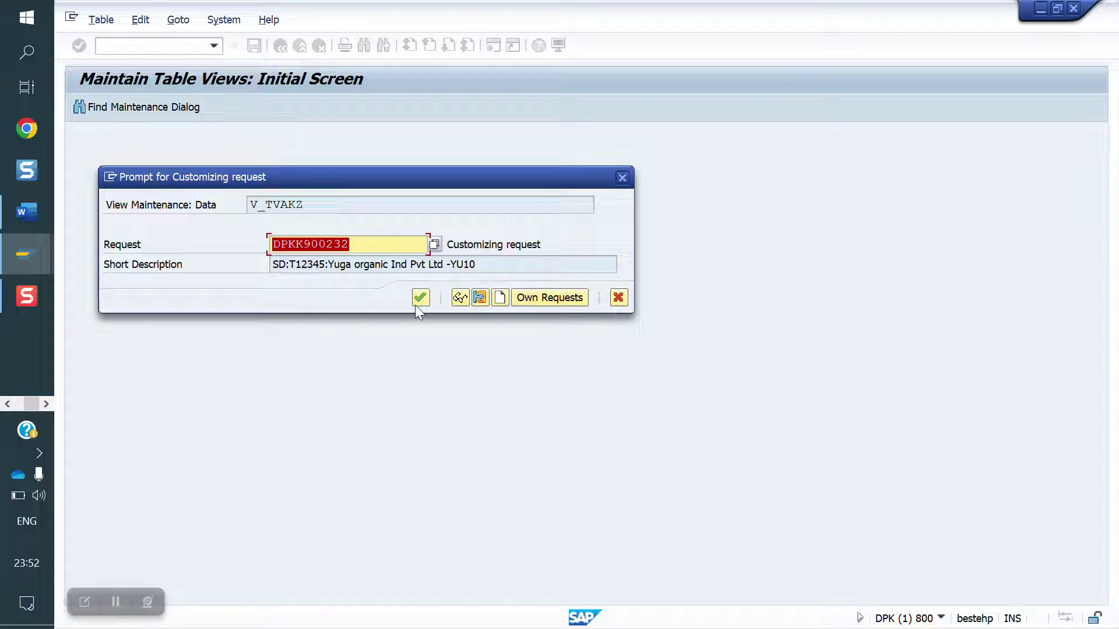
{"action": "left_click", "coordinate": [421, 297]}
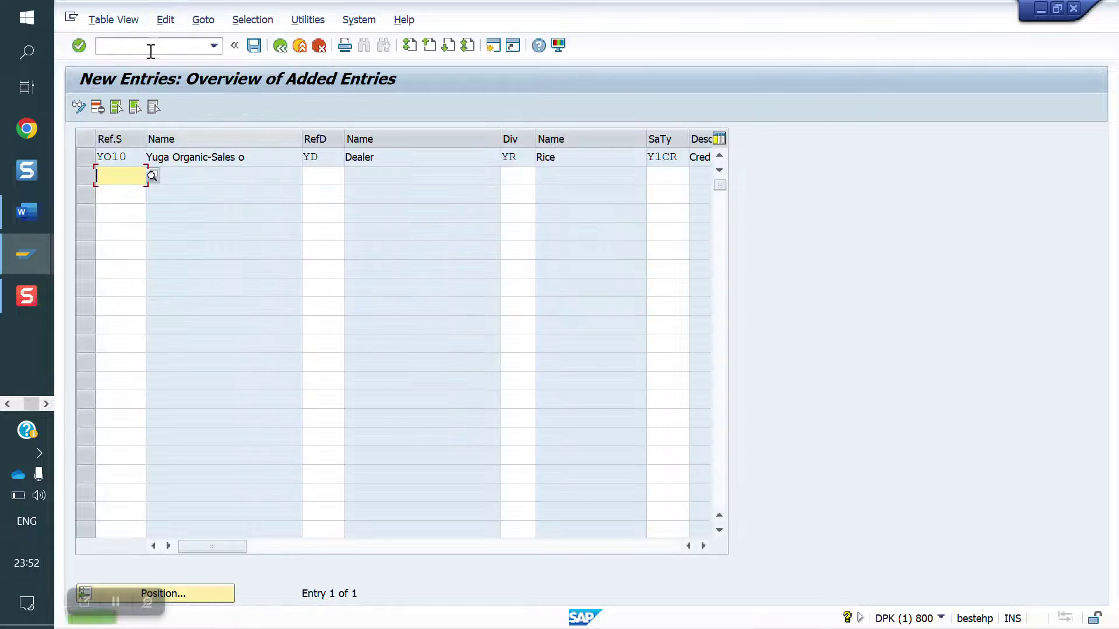
- Open item category maintenance with transaction VOV7 and position the list on item category G2N
{"action": "left_click", "coordinate": [151, 51]}
{"action": "type", "text": "/N"}
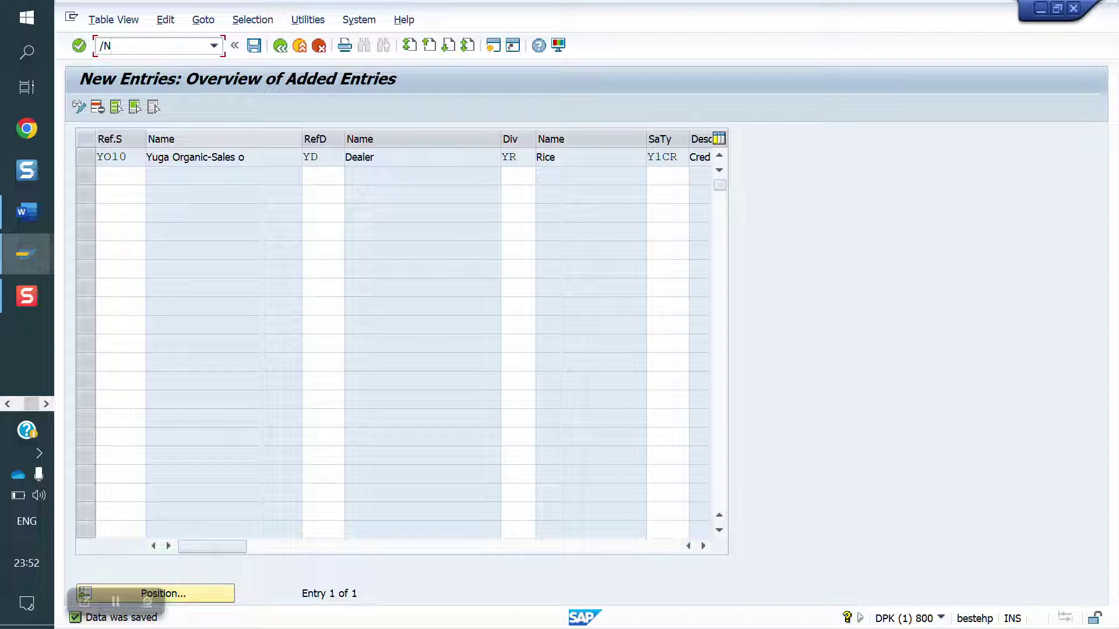
{"action": "type", "text": "VOV7"}
{"action": "key", "text": "Return"}
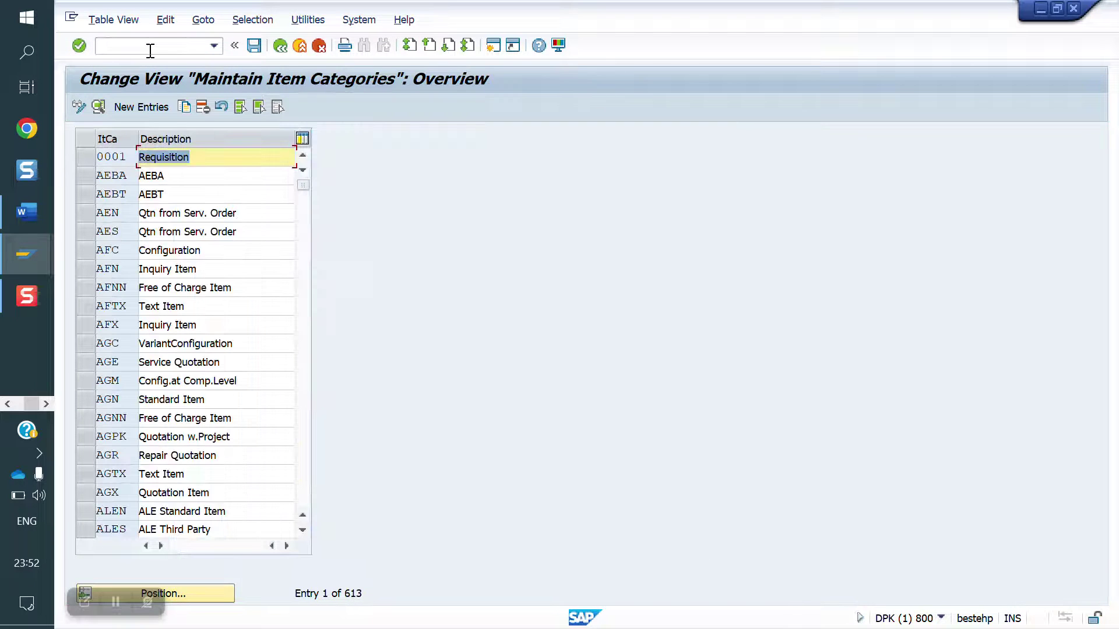
{"action": "left_click", "coordinate": [191, 593]}
{"action": "type", "text": "G"}
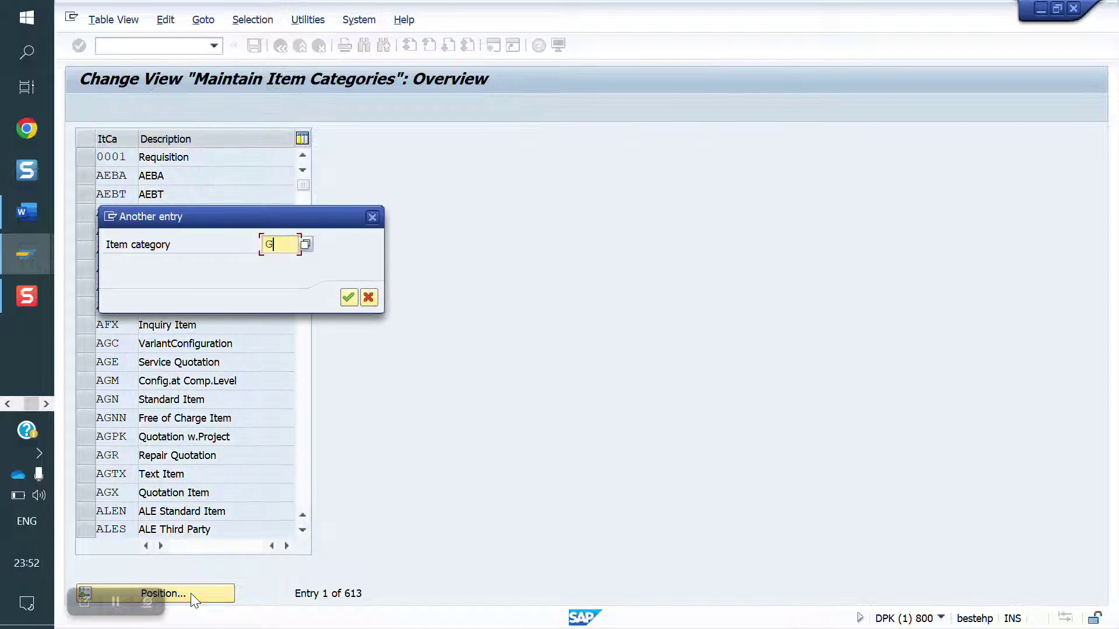
{"action": "type", "text": "2N"}
{"action": "key", "text": "Return"}
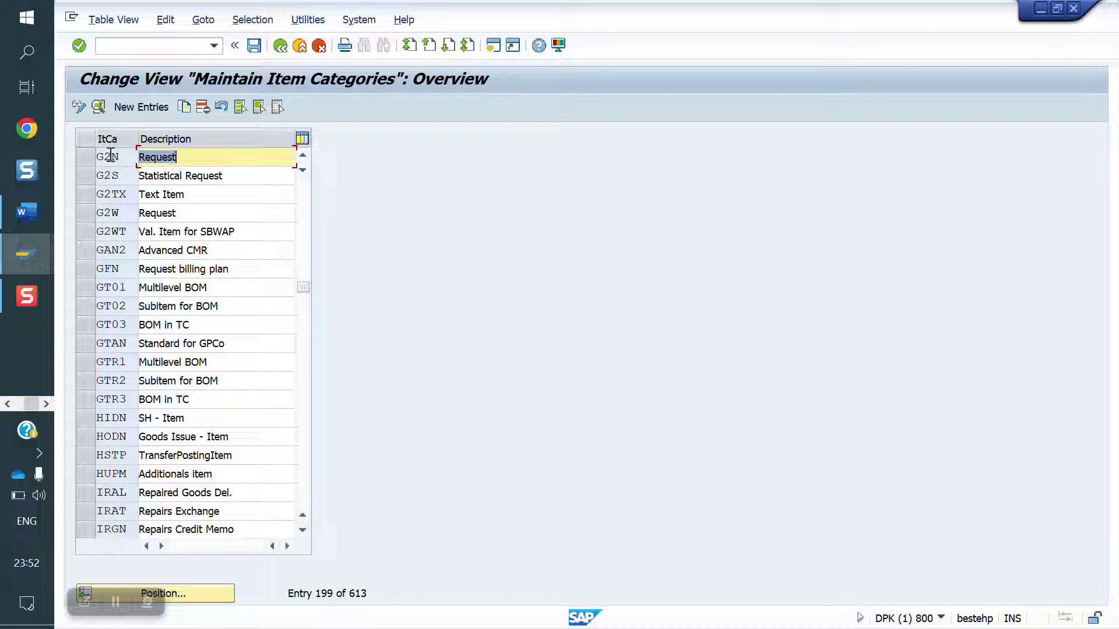
- Copy item category G2N to Y1CR including its copying control entries and save it under the proposed customizing request
{"action": "left_click", "coordinate": [87, 158]}
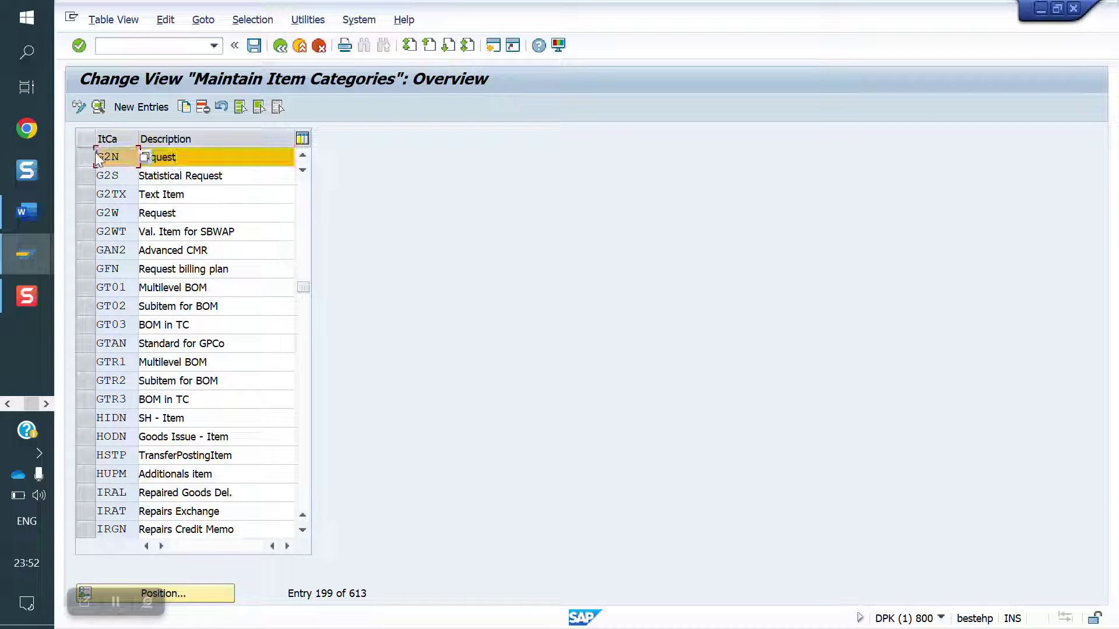
{"action": "left_click", "coordinate": [183, 107]}
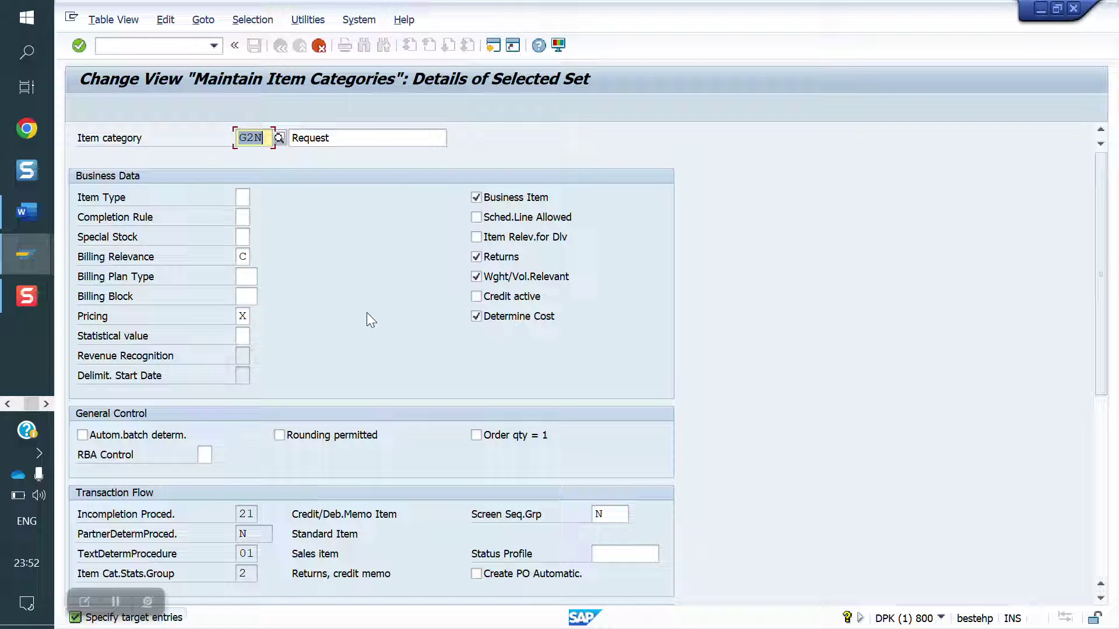
{"action": "type", "text": "Y1CR"}
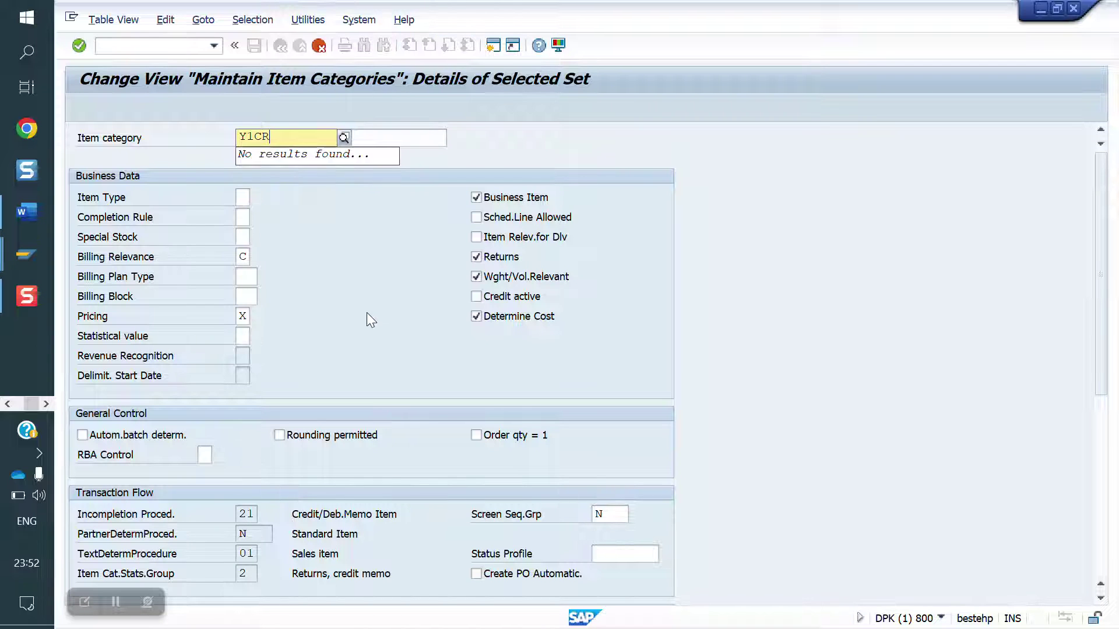
{"action": "key", "text": "Return"}
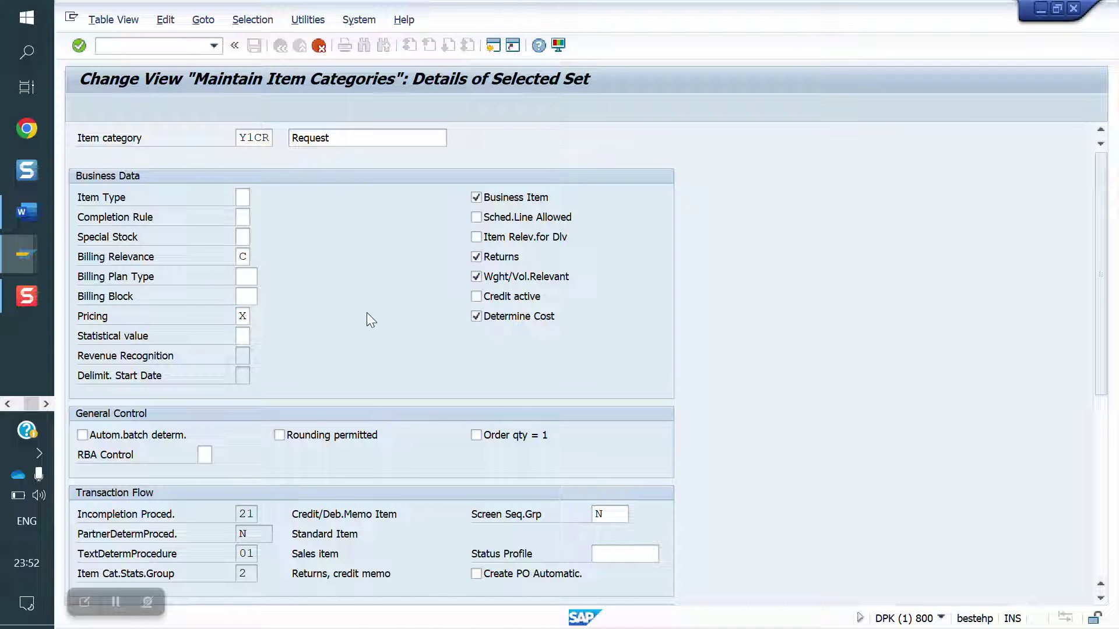
{"action": "key", "text": "Return"}
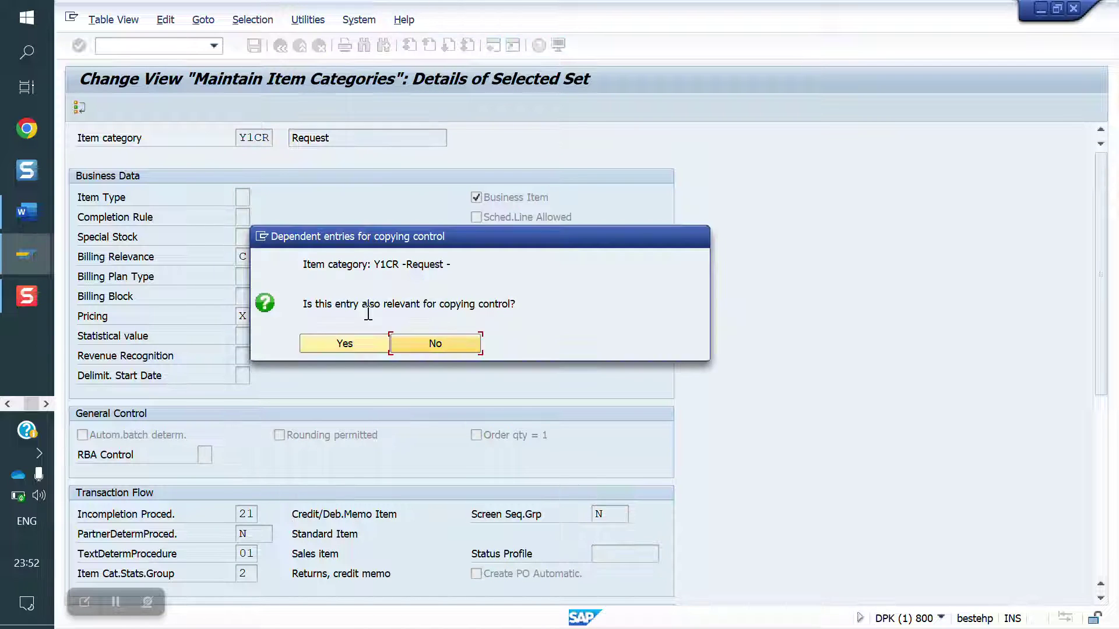
{"action": "left_click", "coordinate": [353, 348]}
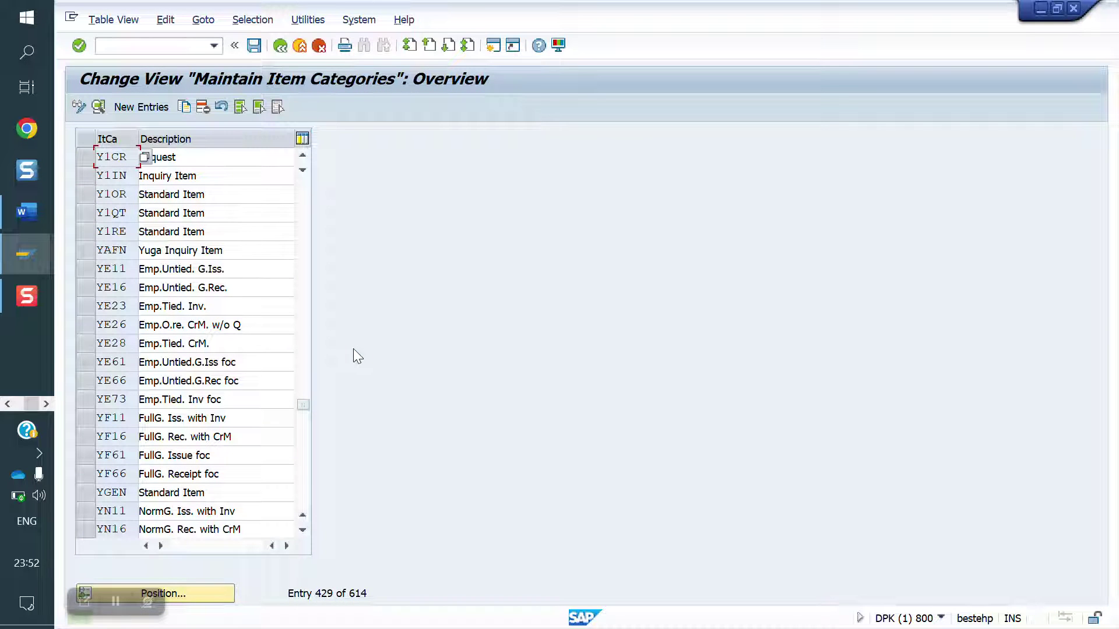
{"action": "left_click", "coordinate": [255, 46]}
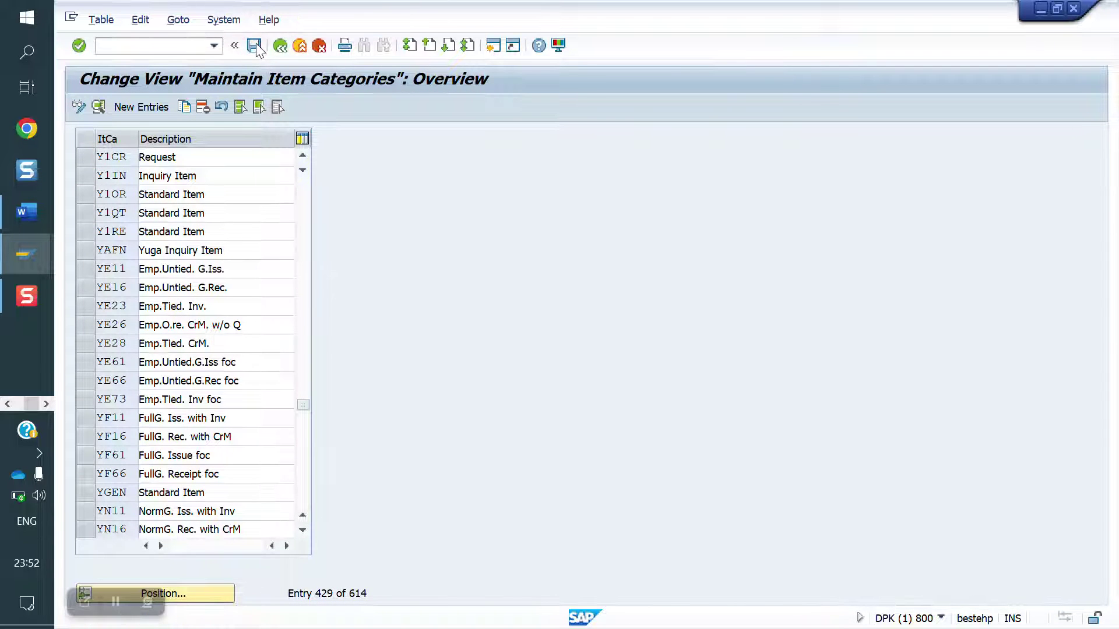
{"action": "left_click", "coordinate": [419, 277]}
{"action": "left_click", "coordinate": [316, 551]}
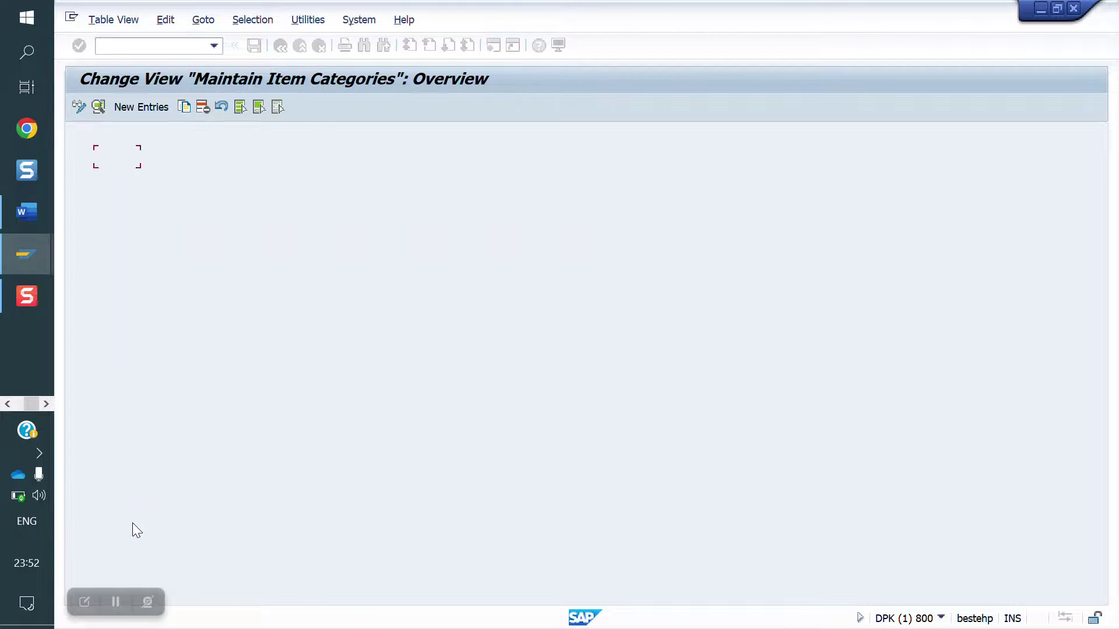
- Open item category assignment with transaction VOV4 and position the list on sales document type Y1CR with item category group NORM
{"action": "left_click", "coordinate": [141, 51]}
{"action": "type", "text": "/NV"}
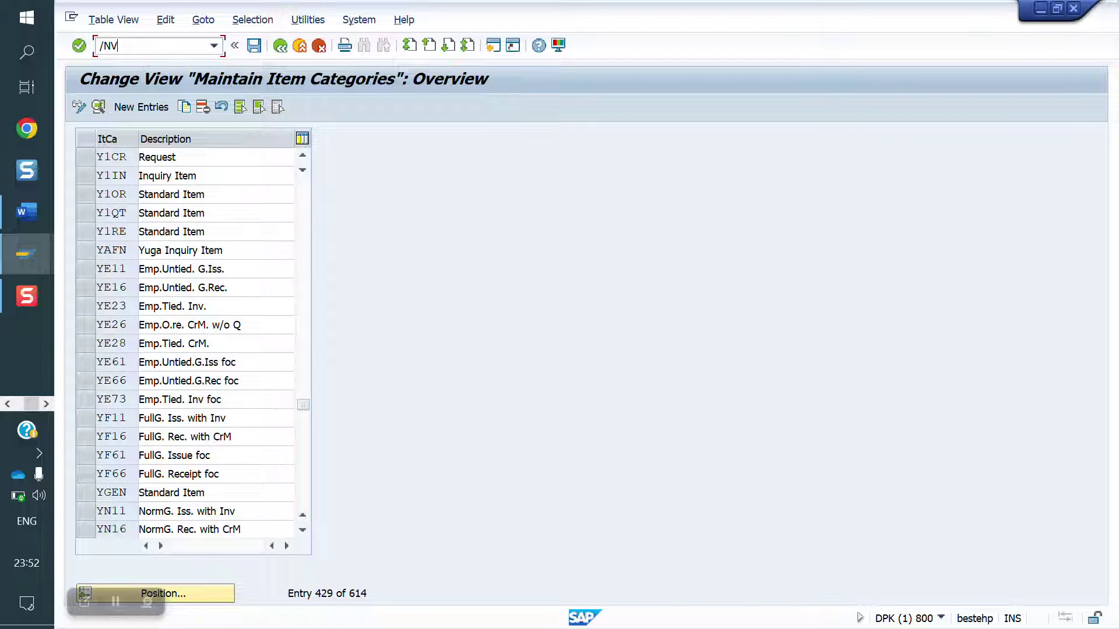
{"action": "type", "text": "OV4"}
{"action": "key", "text": "Return"}
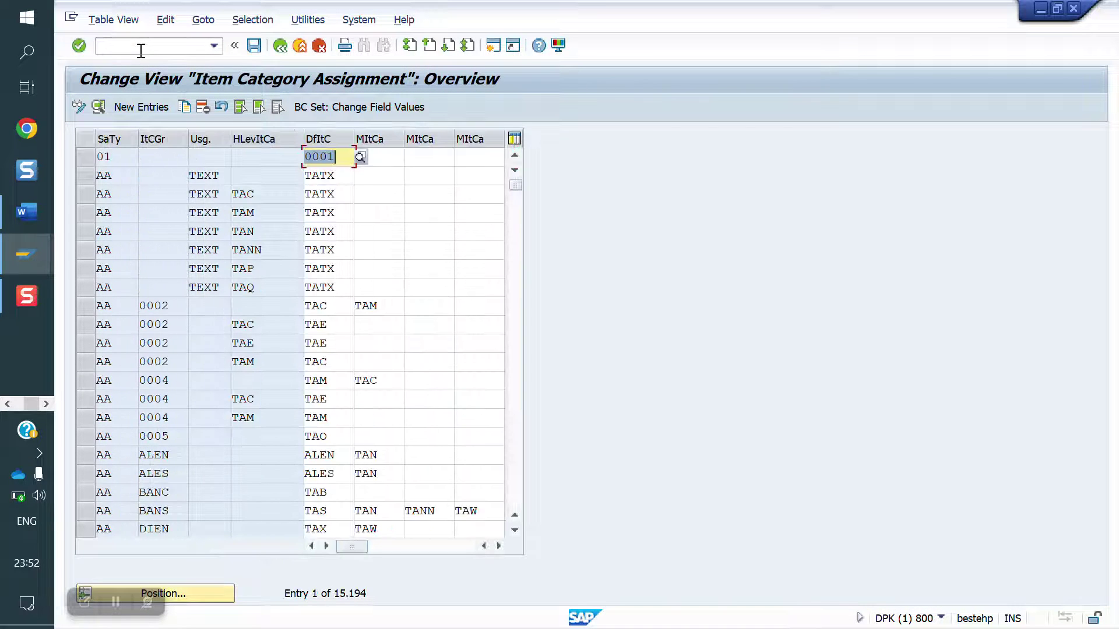
{"action": "left_click", "coordinate": [208, 589]}
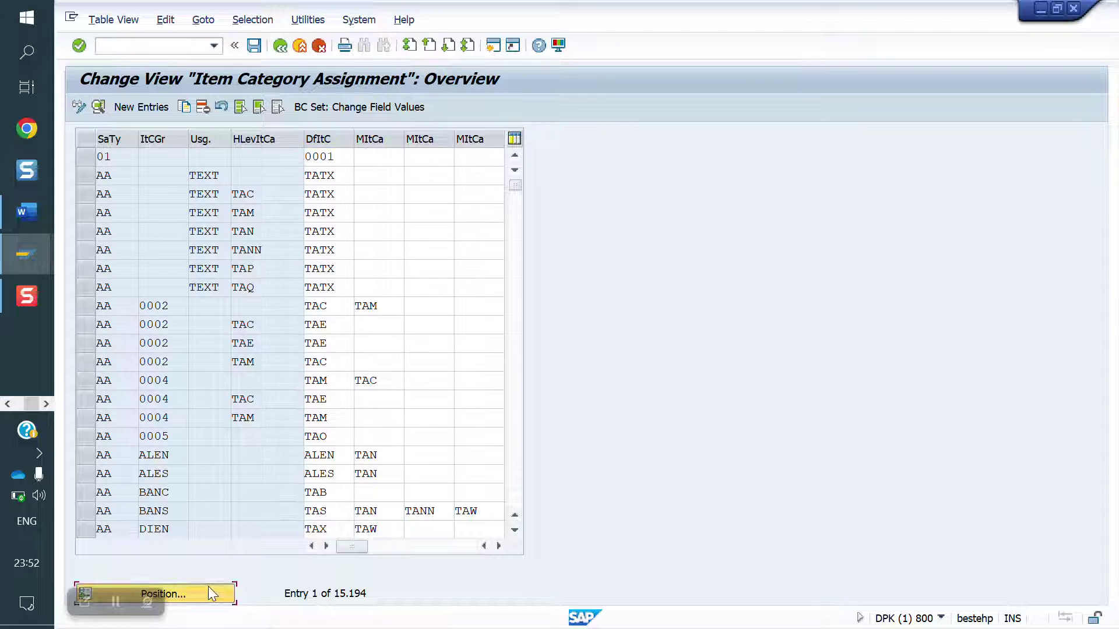
{"action": "type", "text": "Y1CR"}
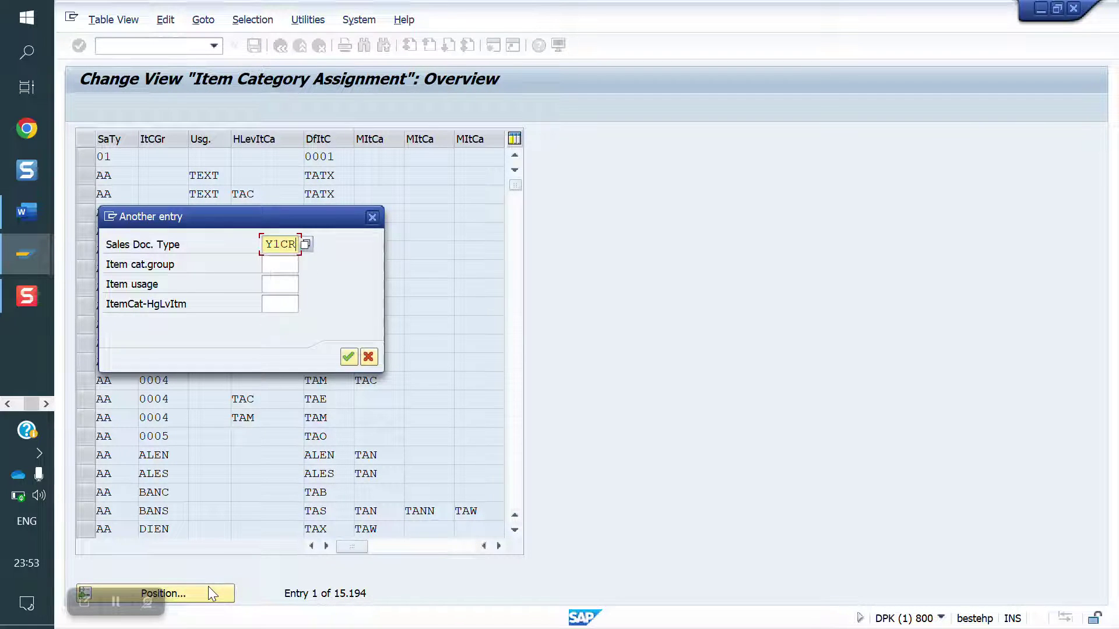
{"action": "key", "text": "Tab"}
{"action": "type", "text": "NORM"}
{"action": "key", "text": "Return"}
- Set the default item category of the Y1CR/NORM assignment to Y1CR and save it under the proposed customizing request
{"action": "key", "text": "Delete"}
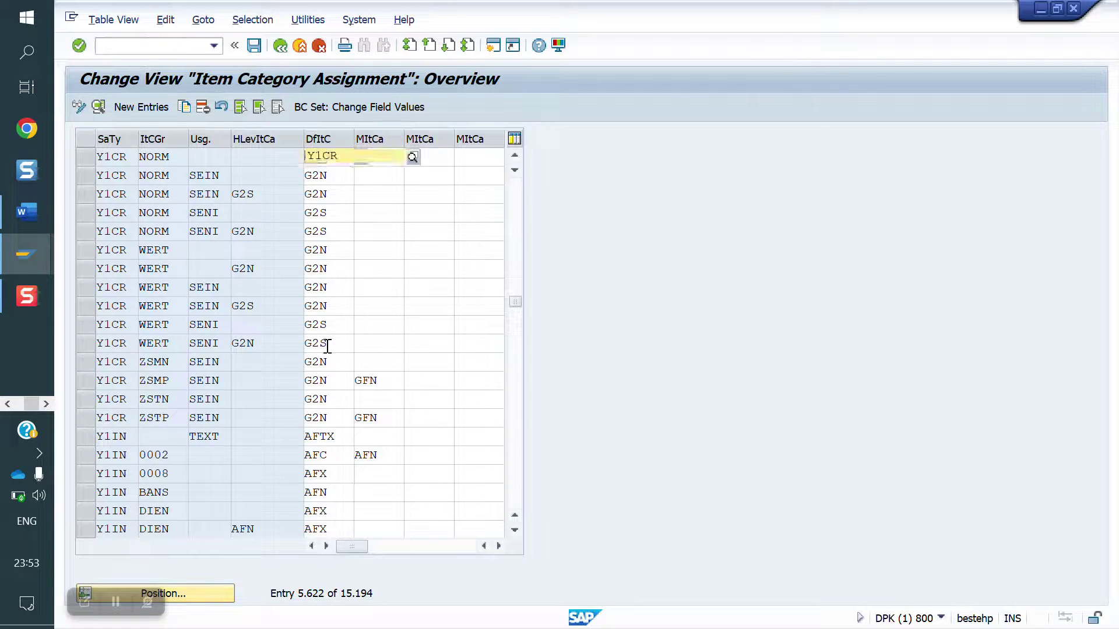
{"action": "type", "text": "Y1R"}
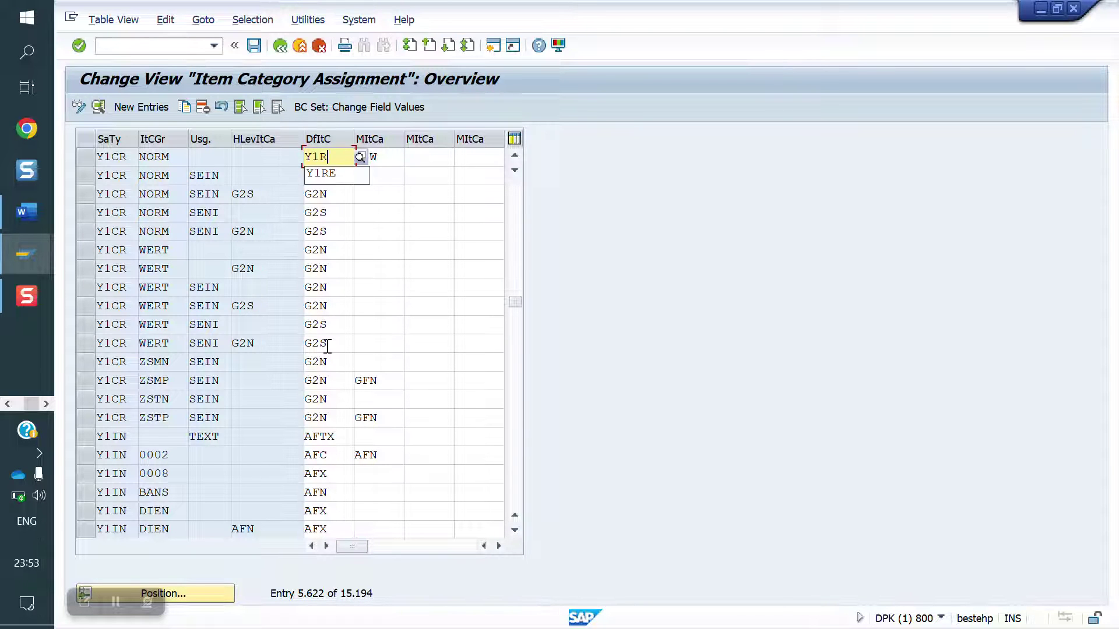
{"action": "key", "text": "BackSpace"}
{"action": "type", "text": "CR"}
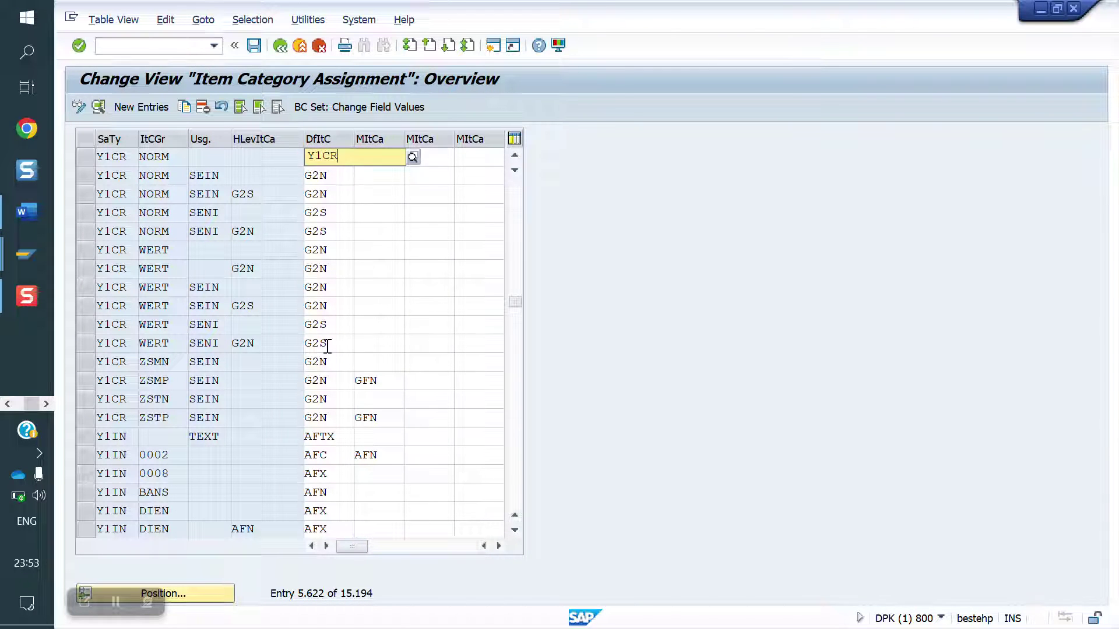
{"action": "key", "text": "Return"}
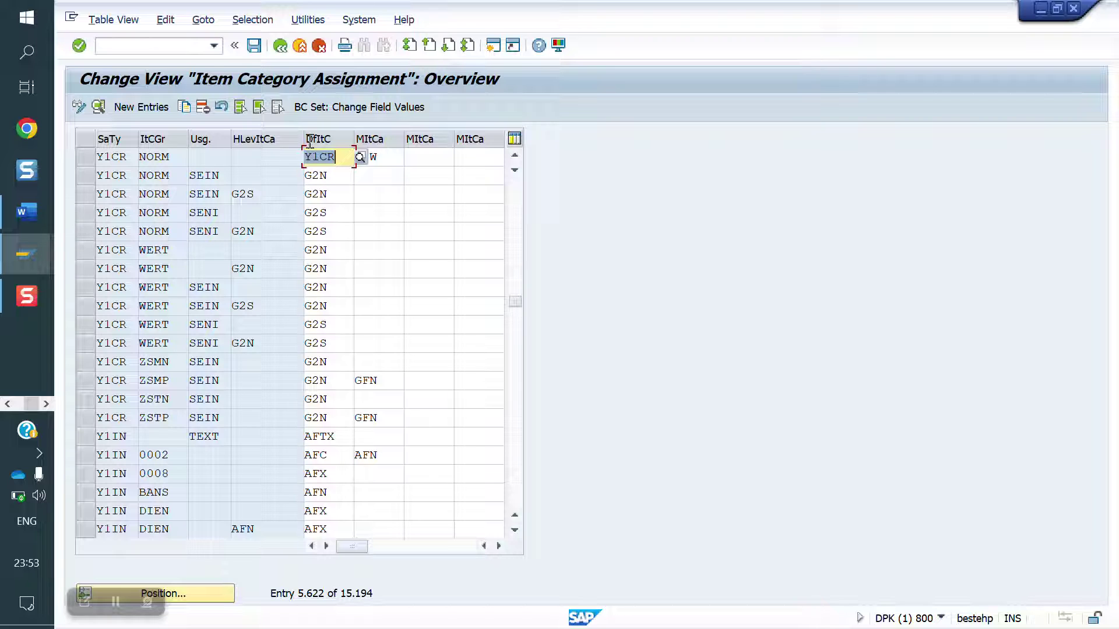
{"action": "left_click", "coordinate": [255, 46]}
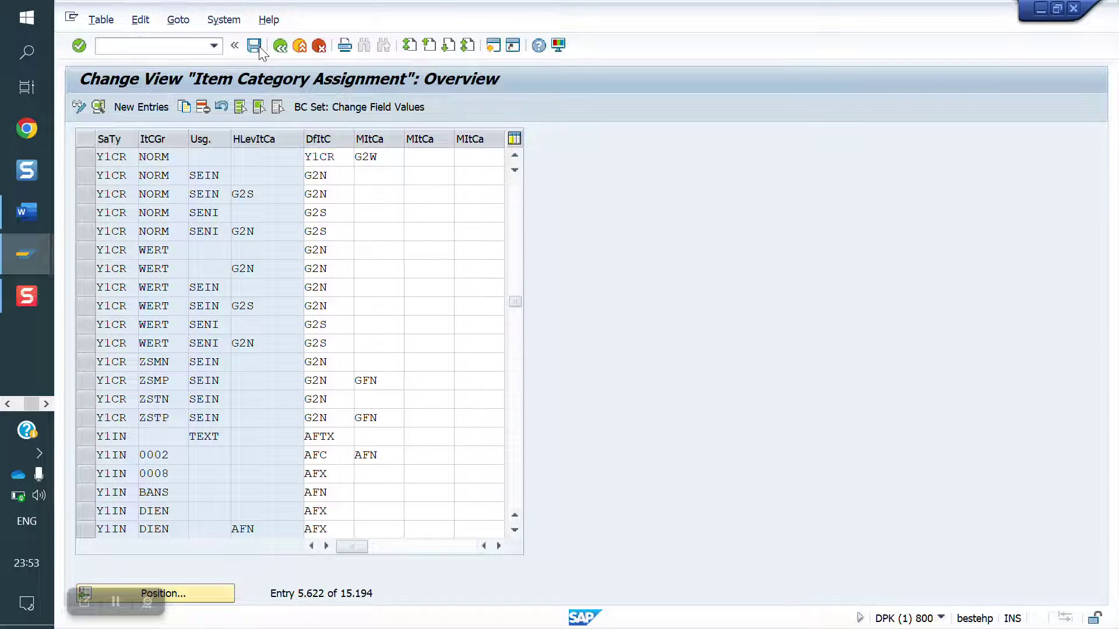
{"action": "left_click", "coordinate": [420, 298]}
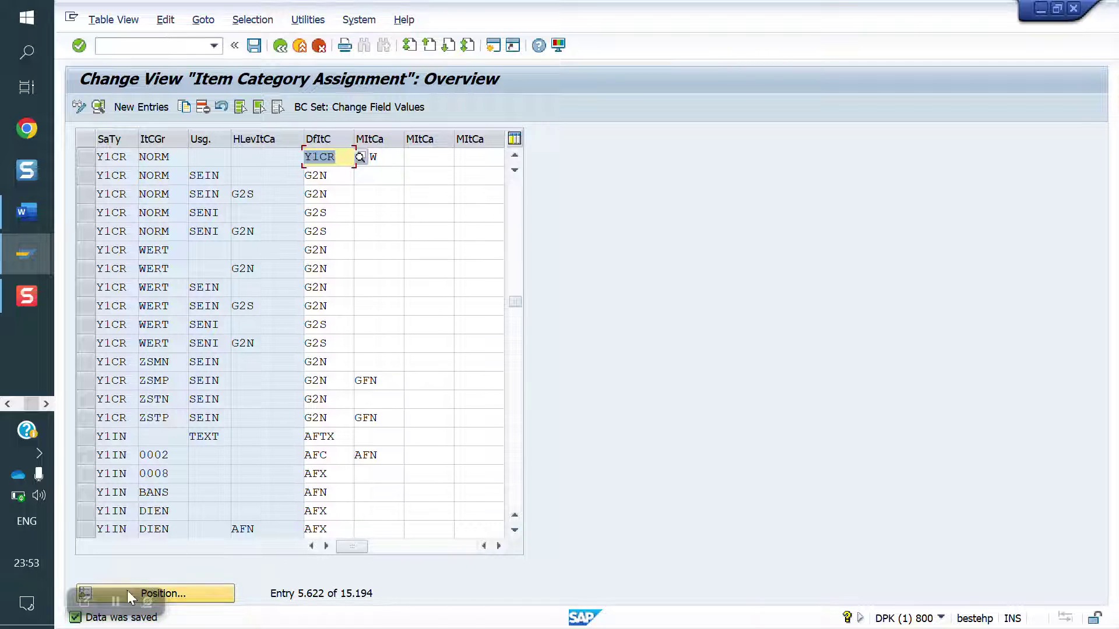
{"action": "left_click", "coordinate": [117, 601]}
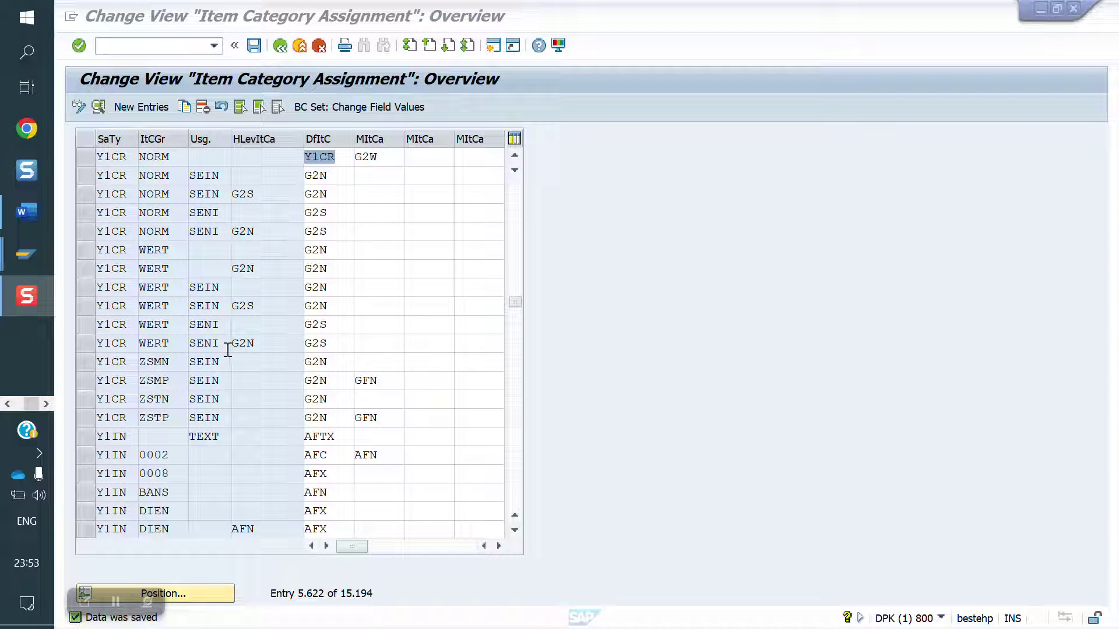
- Open billing document type maintenance with transaction VOFA and position the list on billing type G2
{"action": "left_click", "coordinate": [148, 46]}
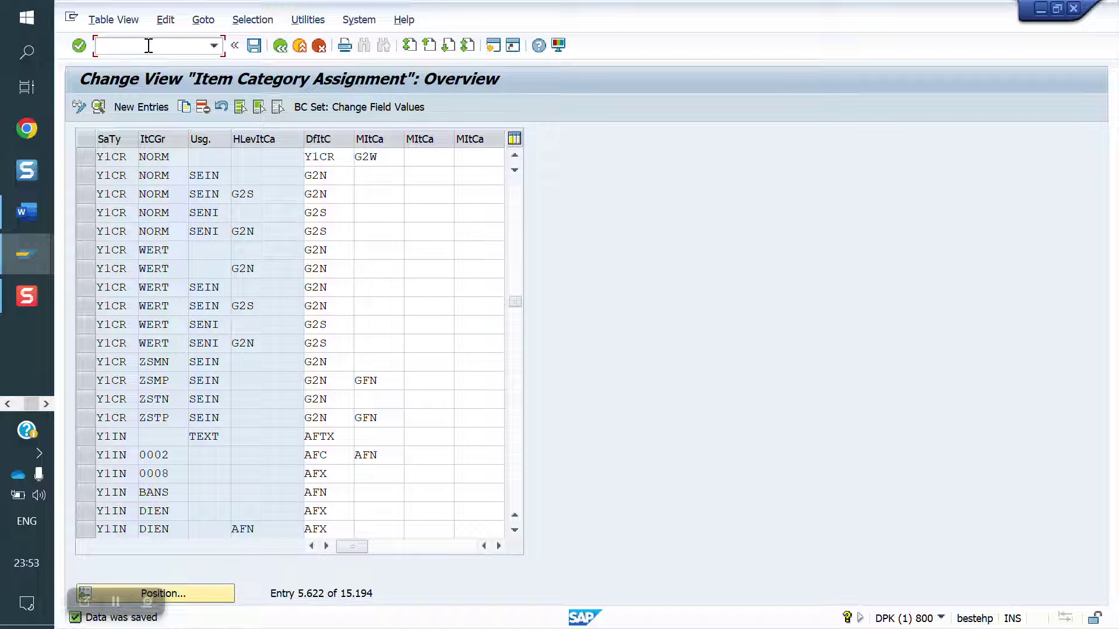
{"action": "type", "text": "/NVOFA"}
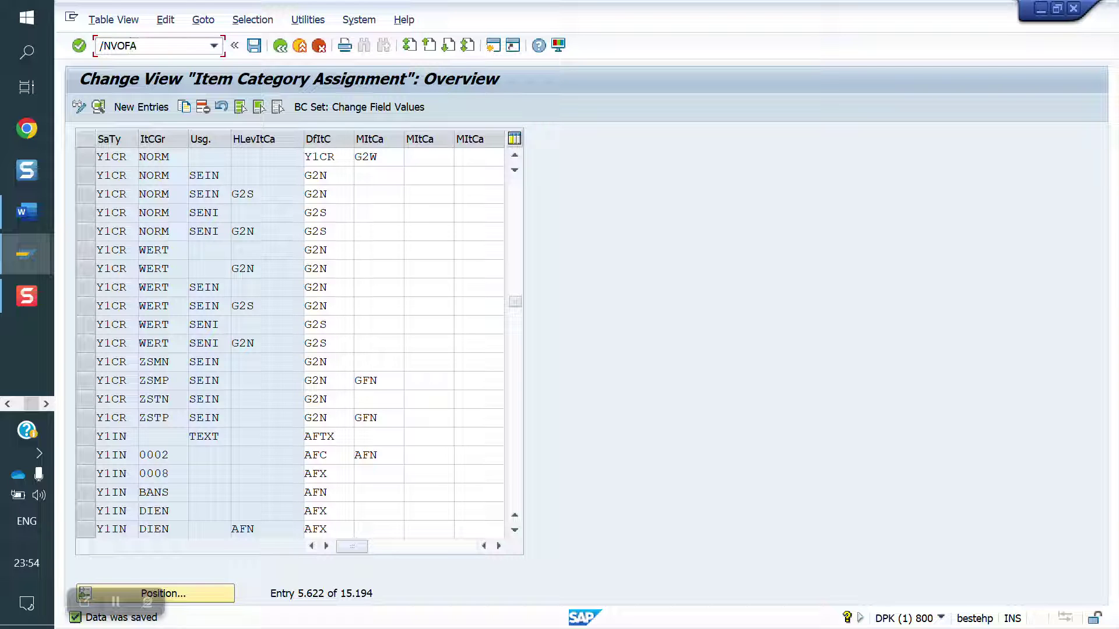
{"action": "key", "text": "Return"}
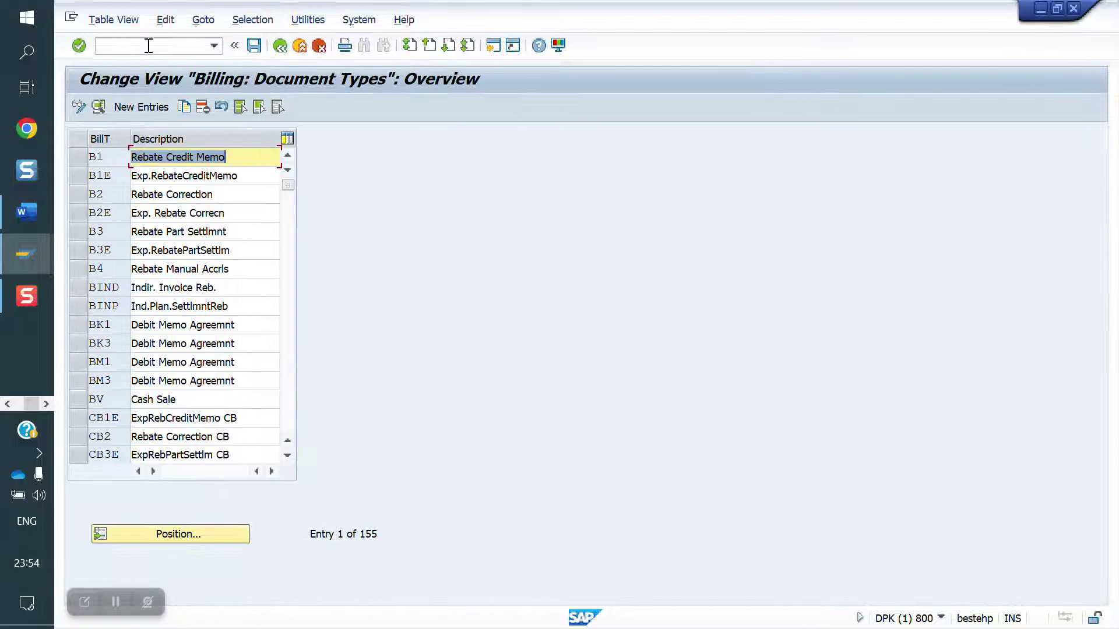
{"action": "left_click", "coordinate": [187, 534]}
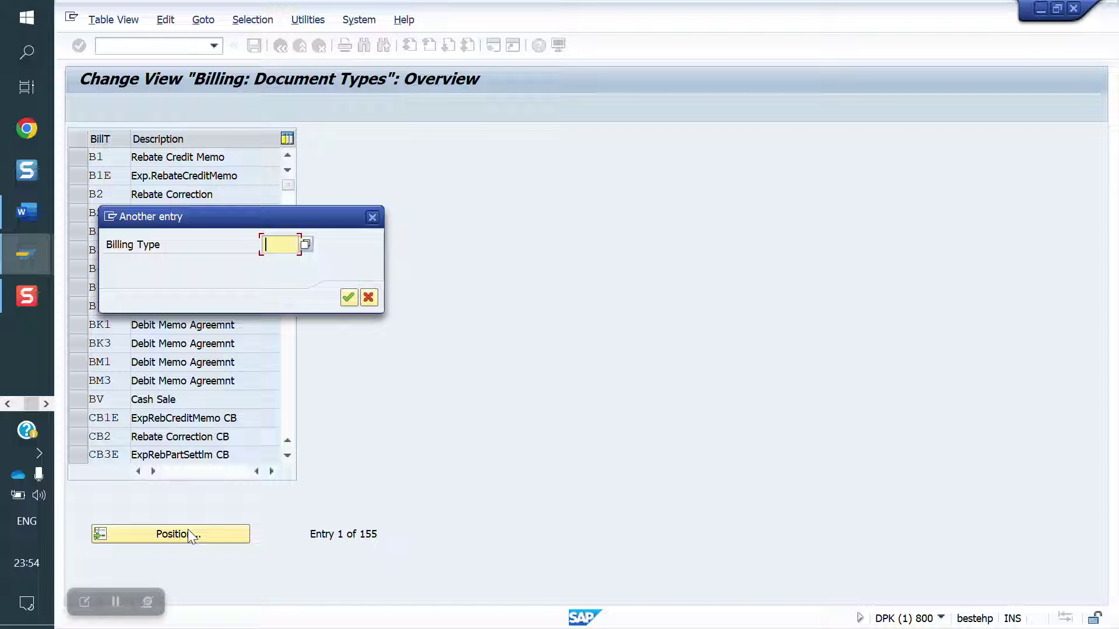
{"action": "type", "text": "G2"}
{"action": "key", "text": "Return"}
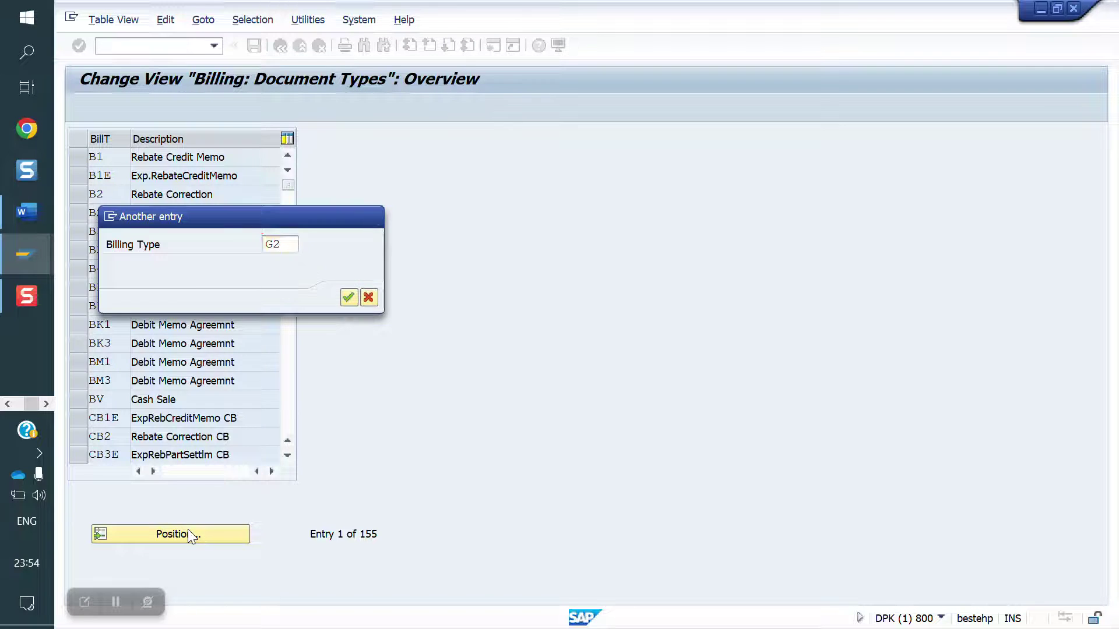
- Copy billing type G2 to Y1CR including its copying control entries and save it under the proposed customizing request
{"action": "left_click", "coordinate": [81, 159]}
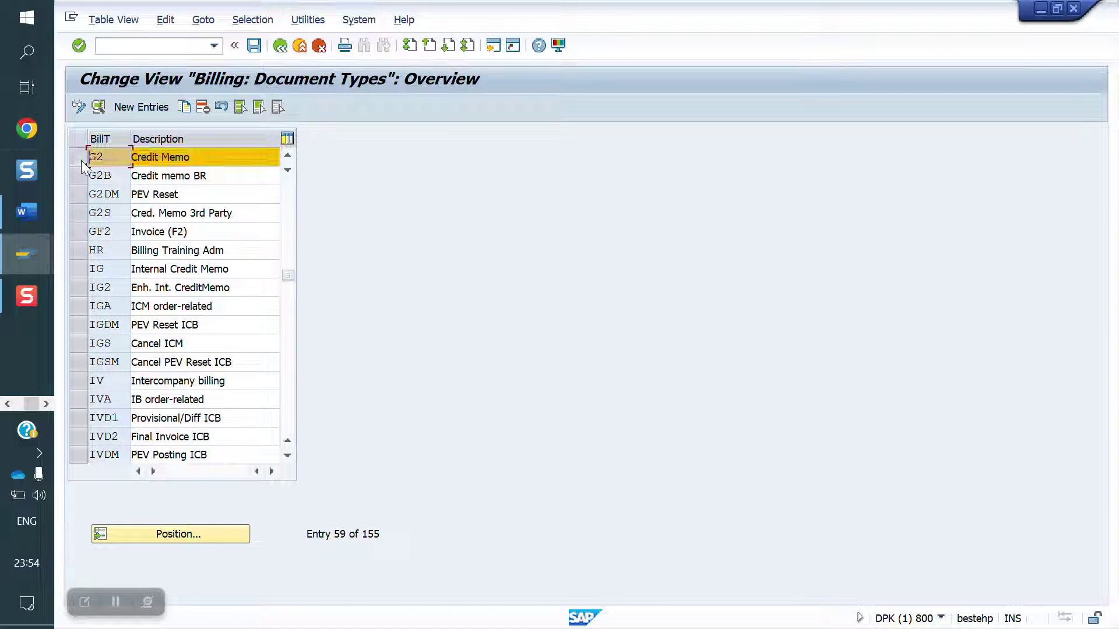
{"action": "left_click", "coordinate": [183, 107]}
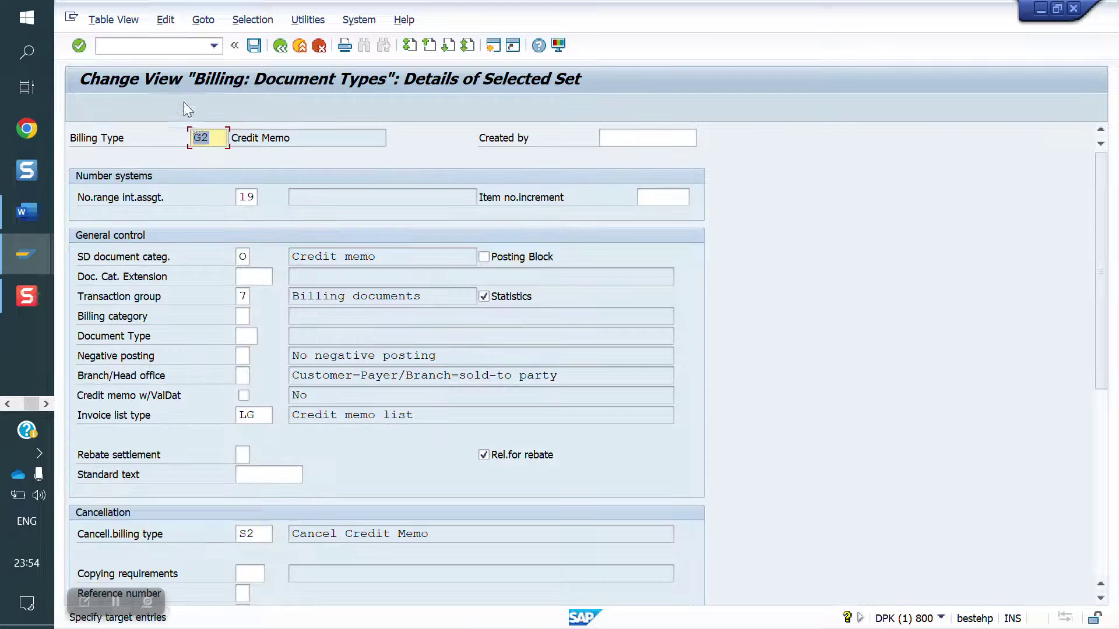
{"action": "type", "text": "Y1CR"}
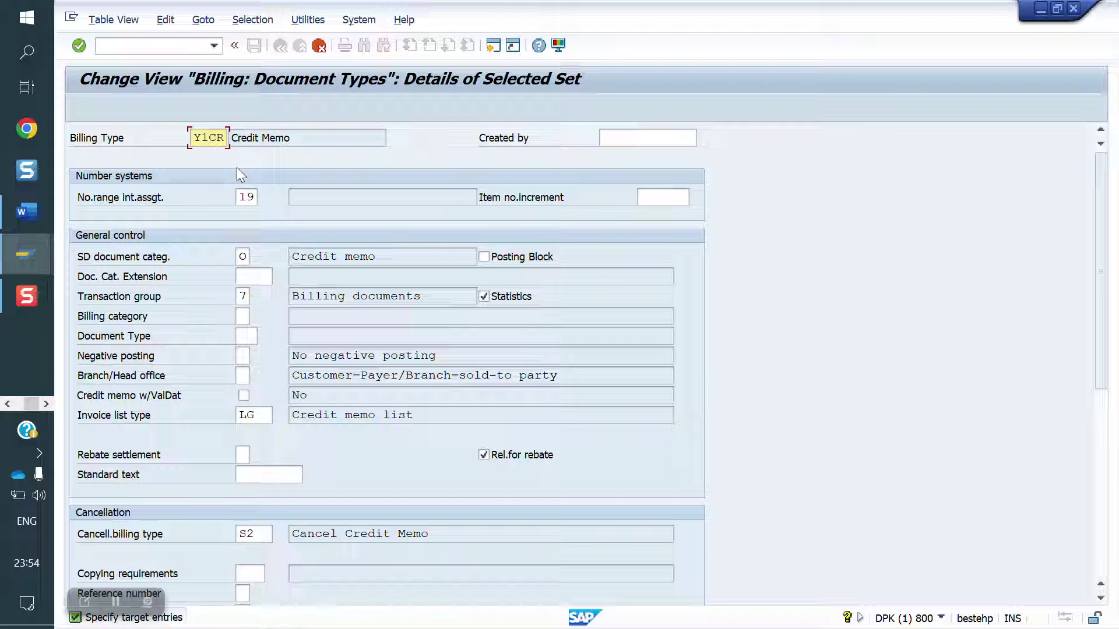
{"action": "key", "text": "Return"}
{"action": "left_click", "coordinate": [323, 343]}
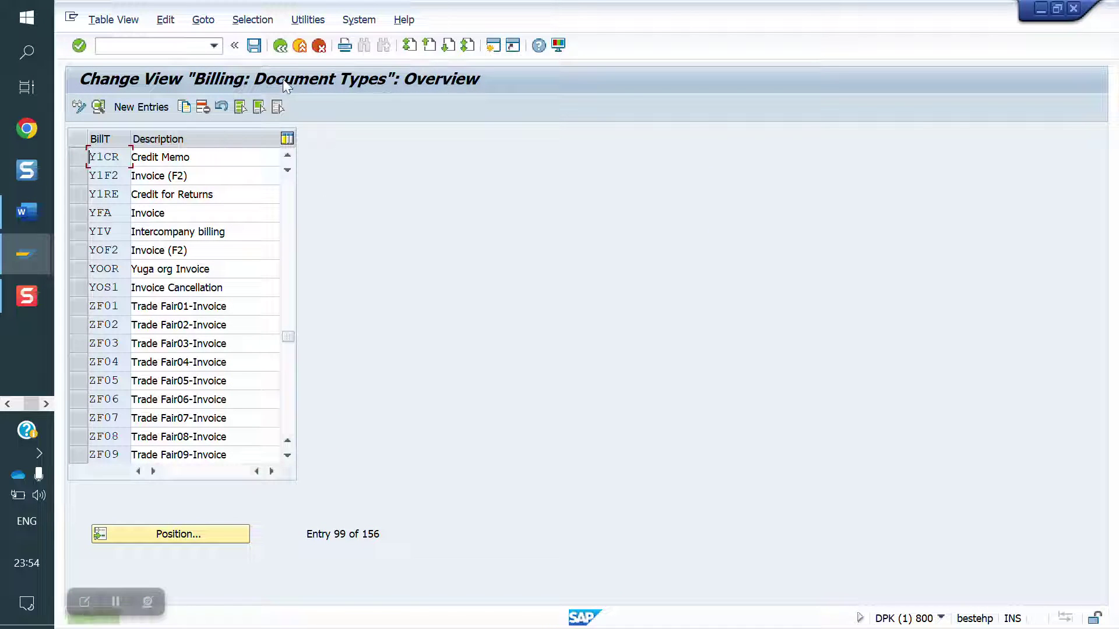
{"action": "left_click", "coordinate": [254, 47]}
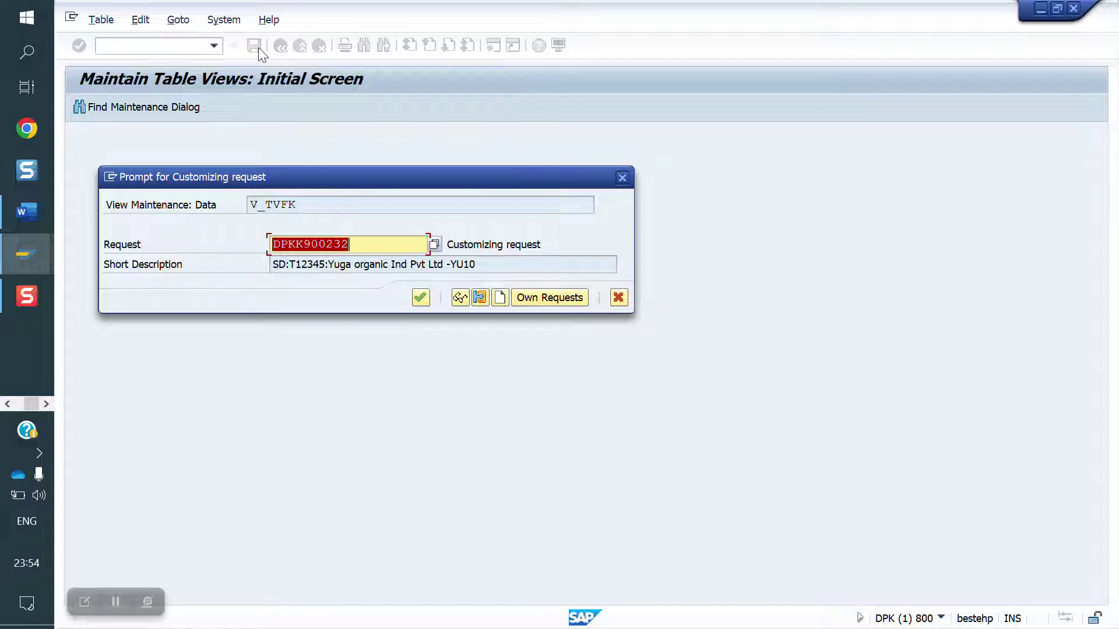
{"action": "left_click", "coordinate": [420, 298]}
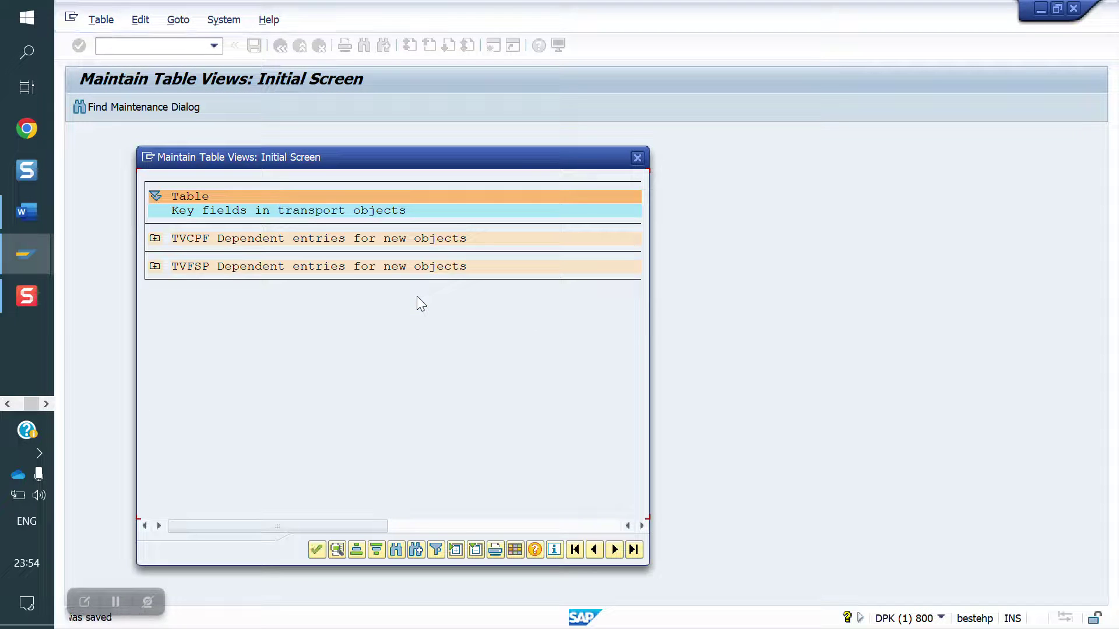
{"action": "left_click", "coordinate": [316, 549]}
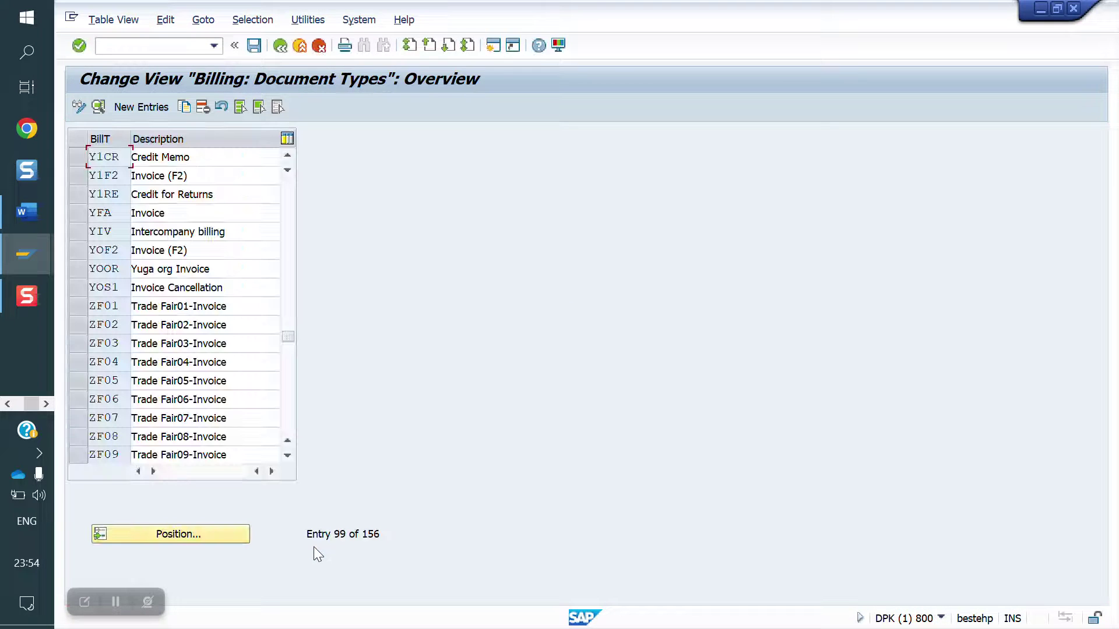
- Start a credit memo request of order type Y1CR for YO10, YD, YR with transaction VA01 and enter the sold-to party's number
{"action": "left_click", "coordinate": [138, 48]}
{"action": "type", "text": "/"}
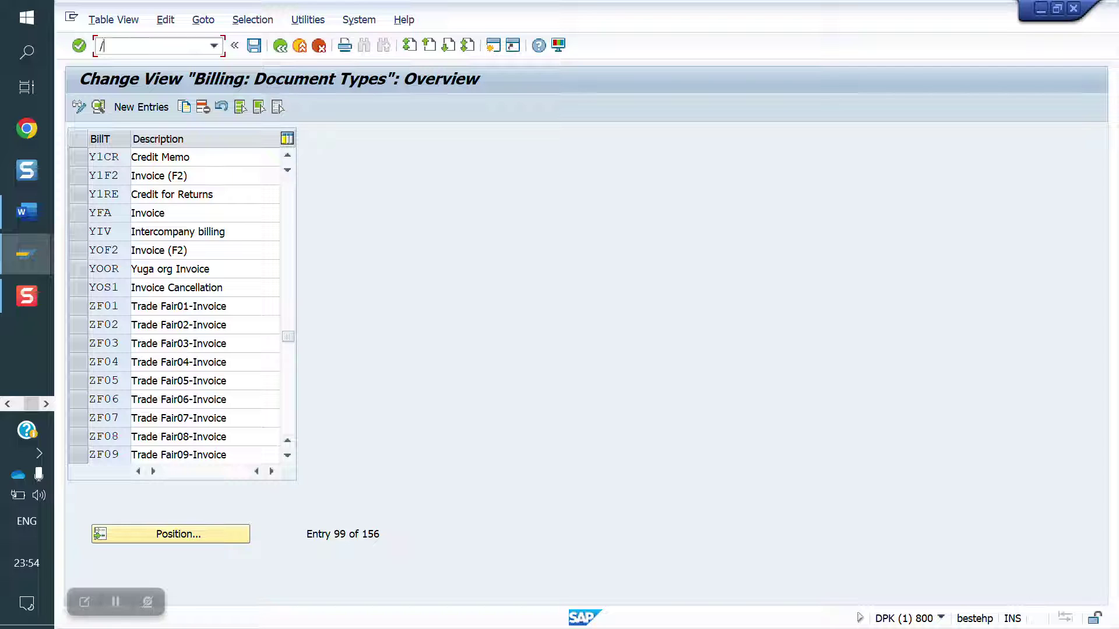
{"action": "type", "text": "NVA01"}
{"action": "key", "text": "Return"}
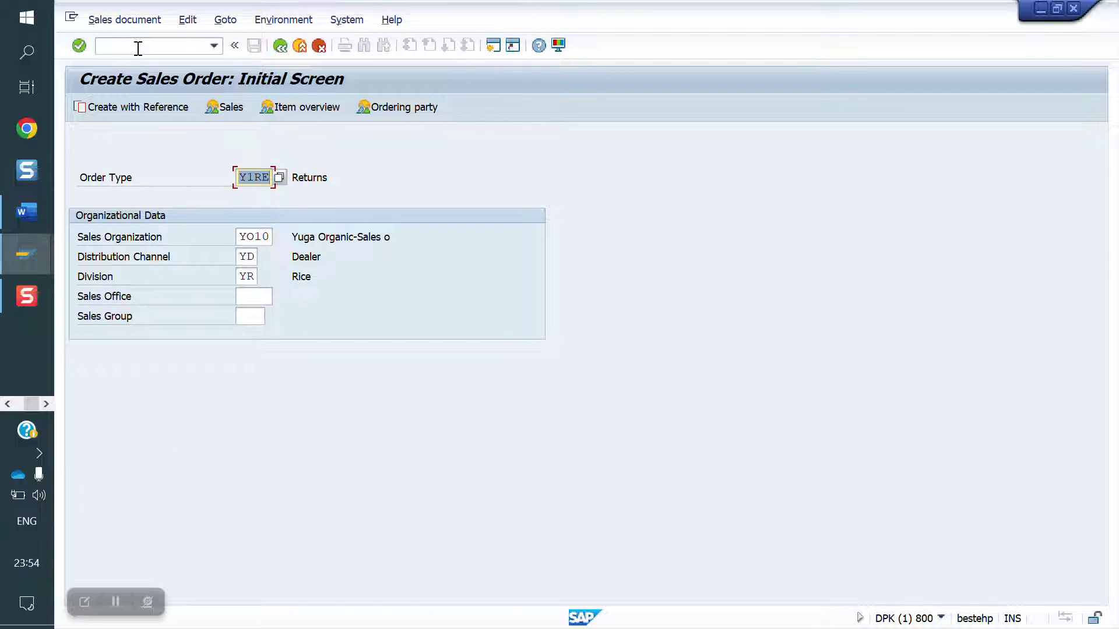
{"action": "type", "text": "Y1CR"}
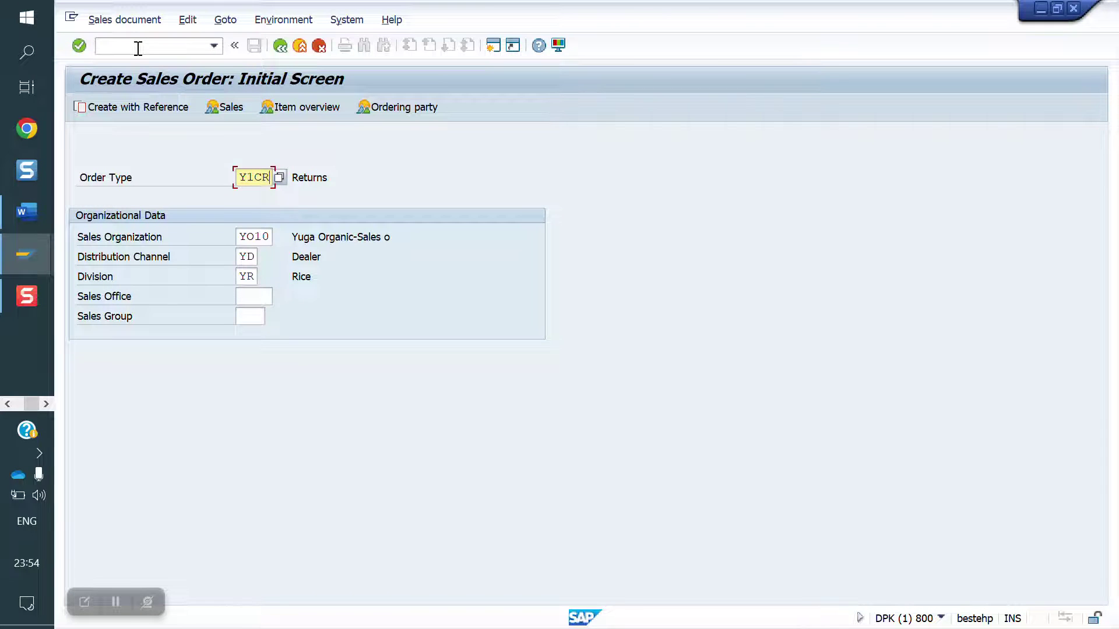
{"action": "key", "text": "Return"}
{"action": "key", "text": "Return"}
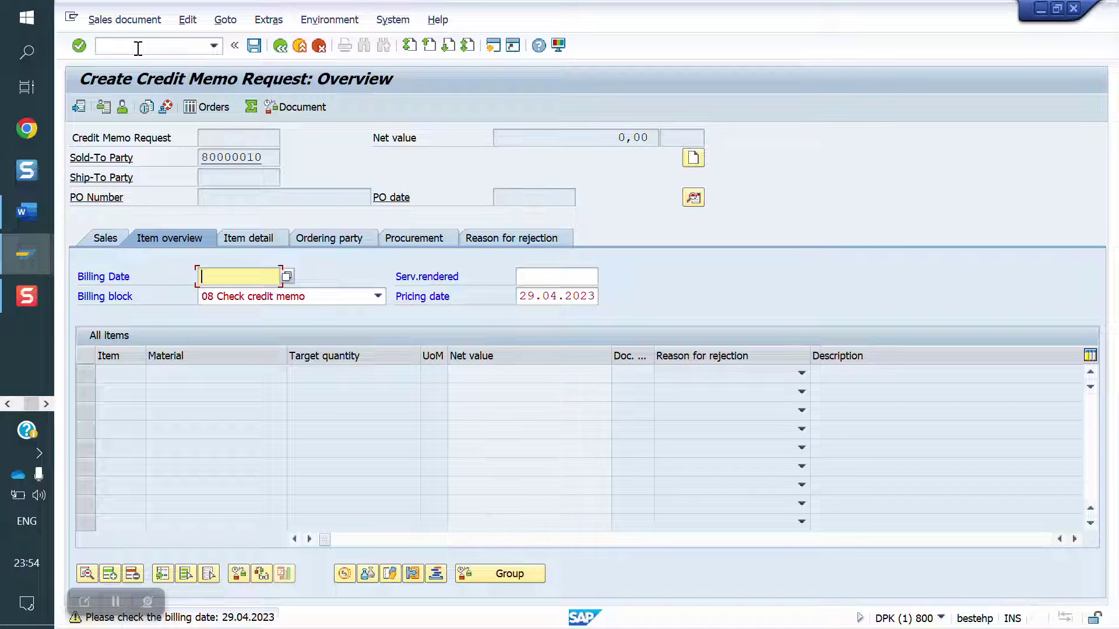
- Accept the proposed billing date and enter material 50065599 with a target quantity of 1 in the credit memo request
{"action": "key", "text": "Return"}
{"action": "key", "text": "Down"}
{"action": "key", "text": "Return"}
{"action": "key", "text": "Return"}
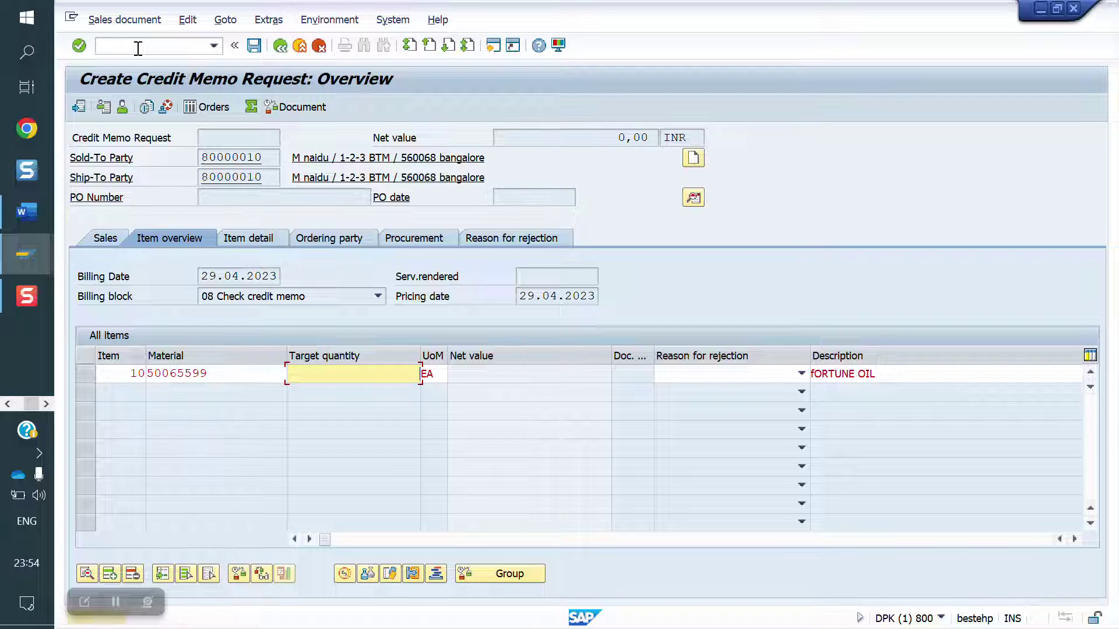
{"action": "type", "text": "1"}
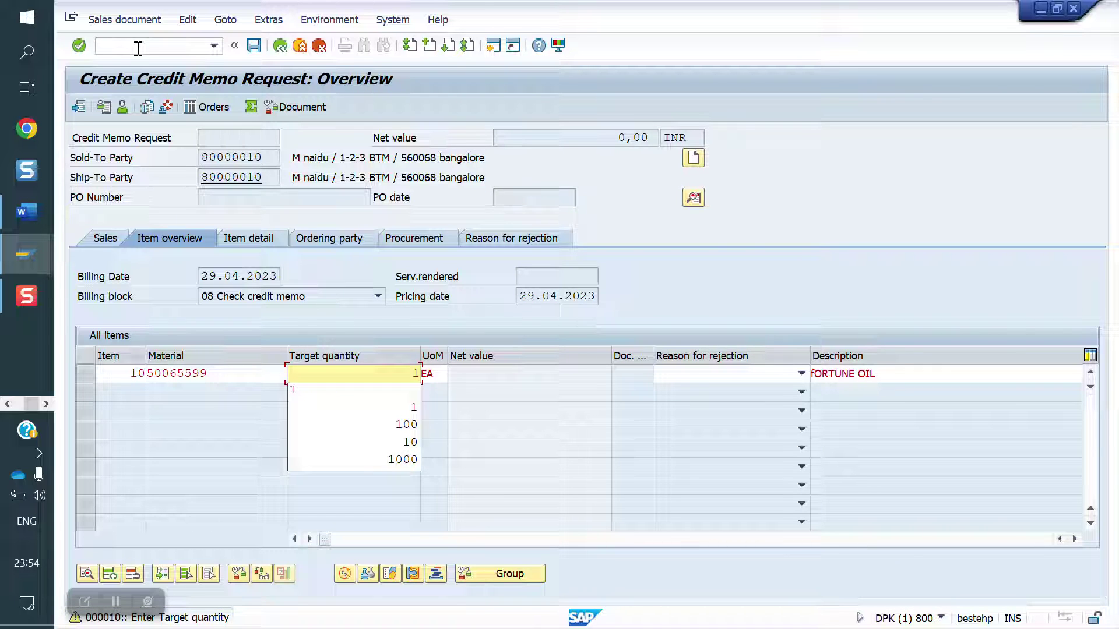
{"action": "key", "text": "Return"}
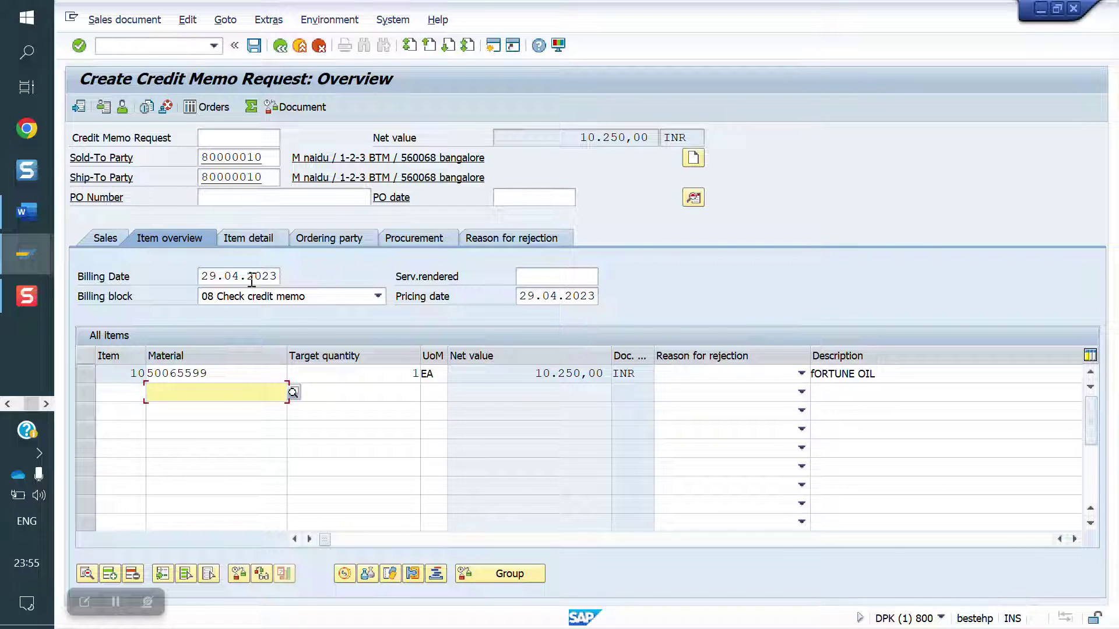
- Check the header data of the credit memo request and the item category in the details of item 10
{"action": "left_click", "coordinate": [696, 199]}
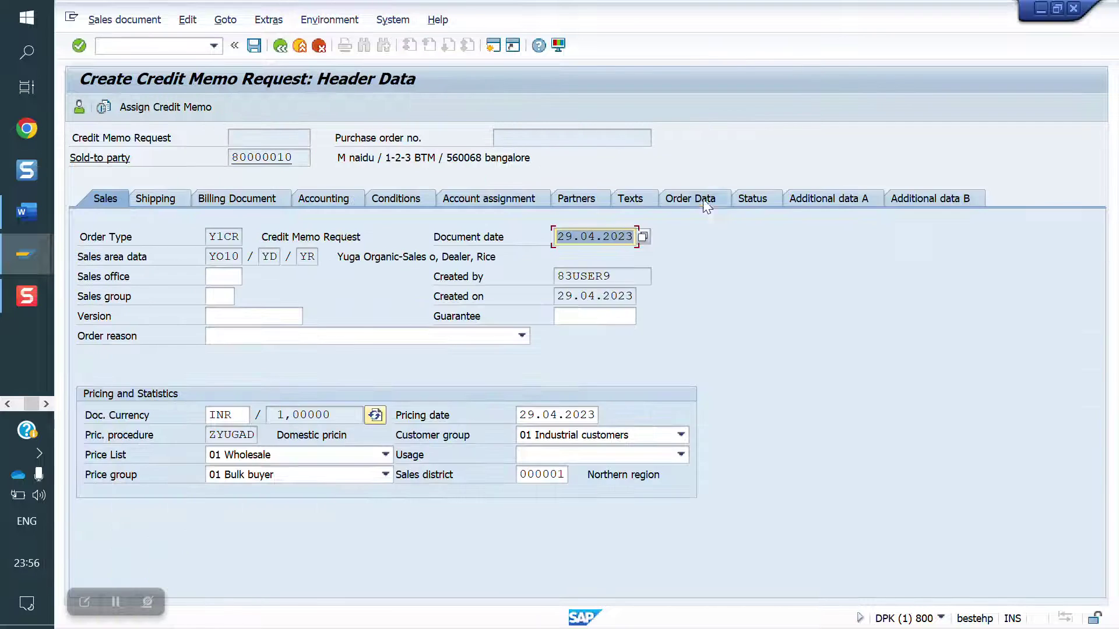
{"action": "left_click", "coordinate": [280, 45]}
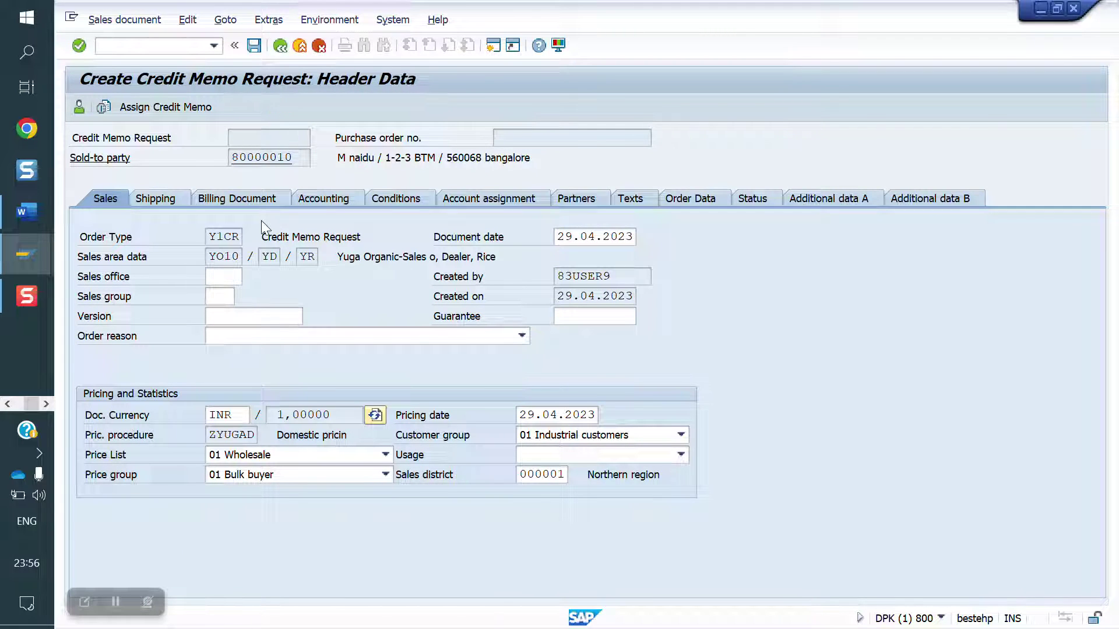
{"action": "double_click", "coordinate": [222, 376]}
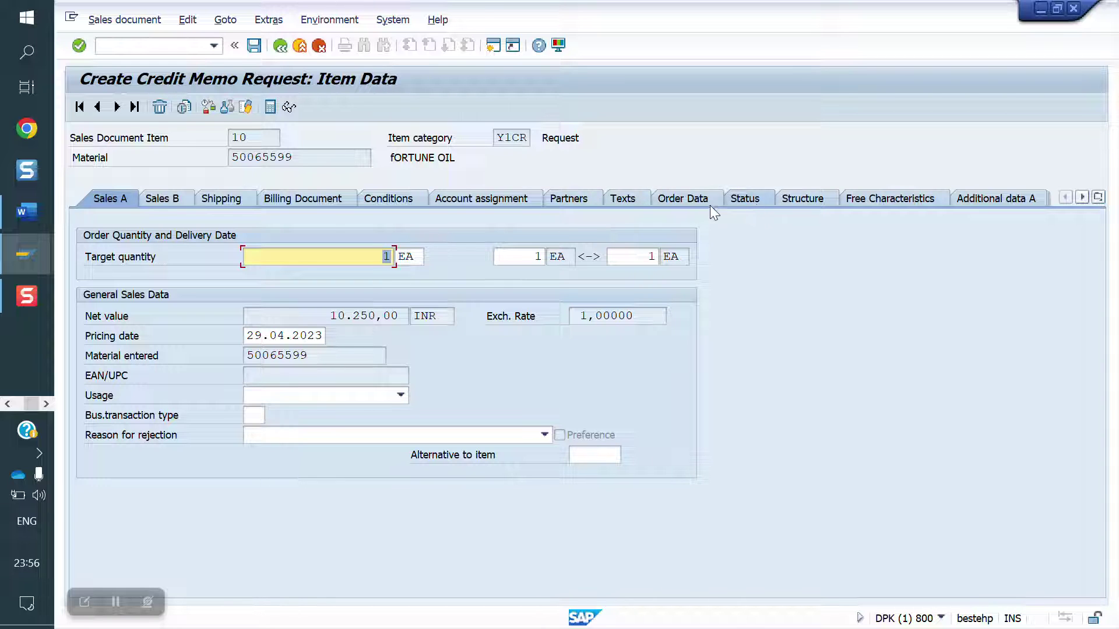
{"action": "left_click", "coordinate": [286, 47]}
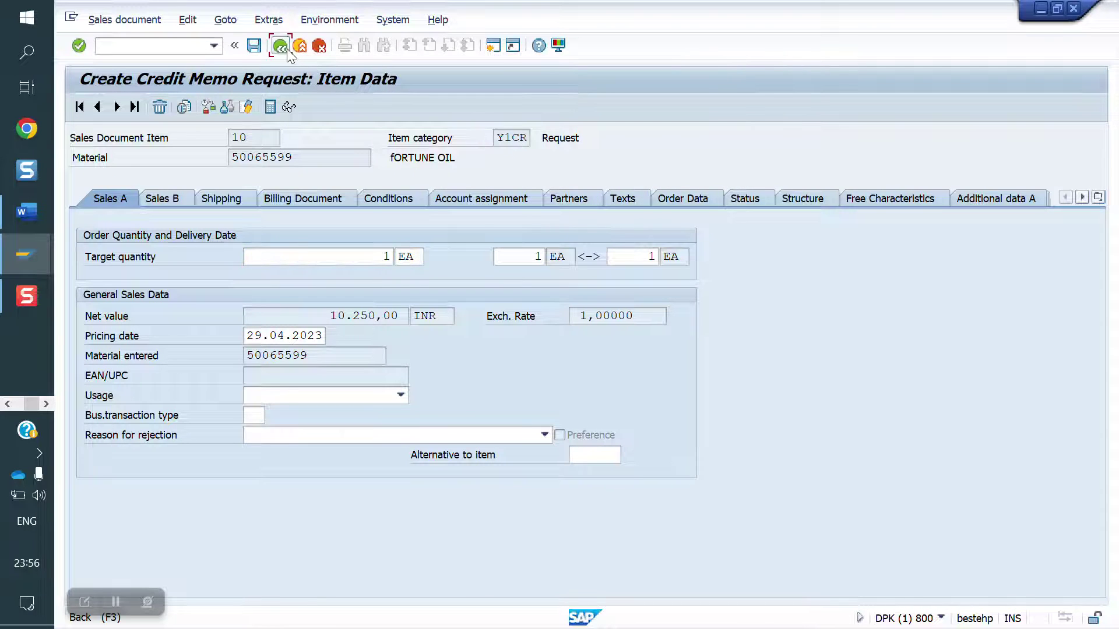
- Start transaction VOV8, position the sales document type list on Y1CR and open its details
{"action": "left_click", "coordinate": [148, 47]}
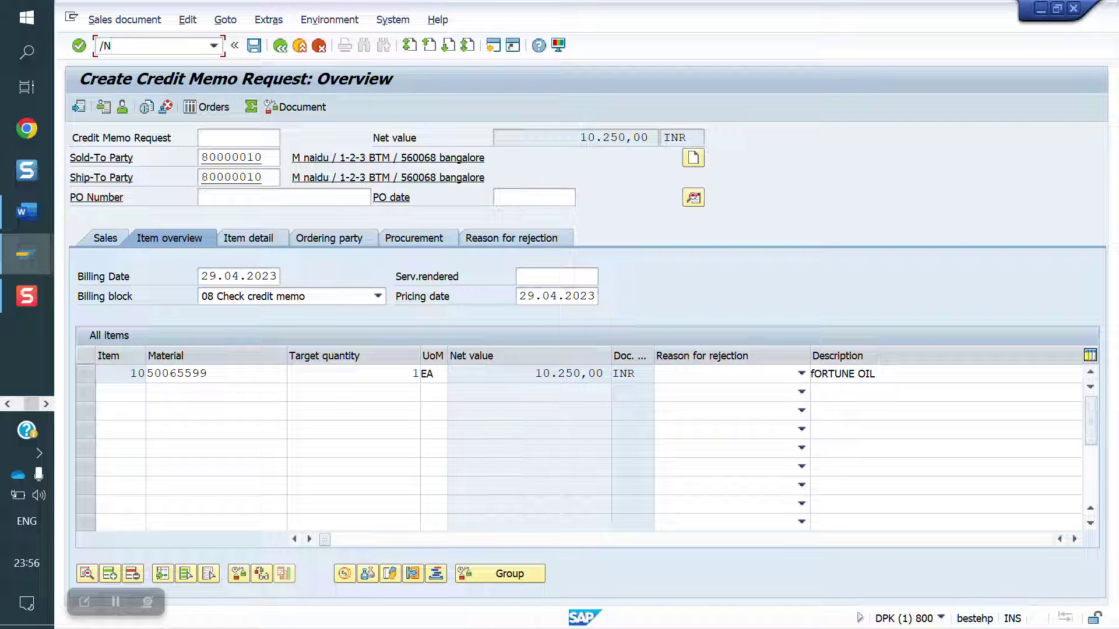
{"action": "type", "text": "/NVOV8"}
{"action": "key", "text": "Return"}
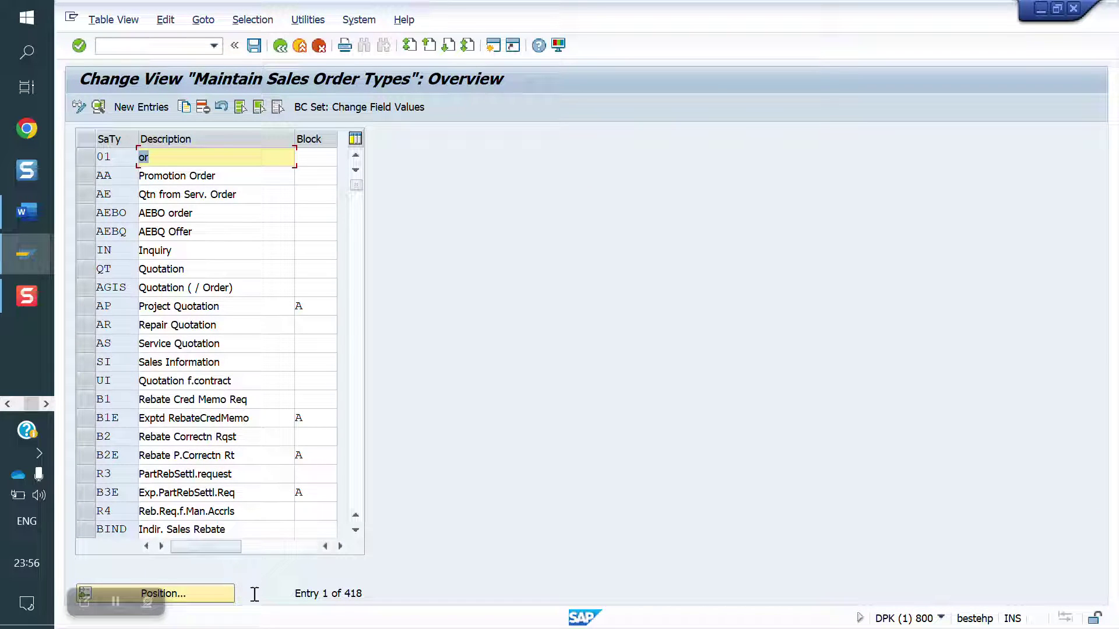
{"action": "left_click", "coordinate": [215, 593]}
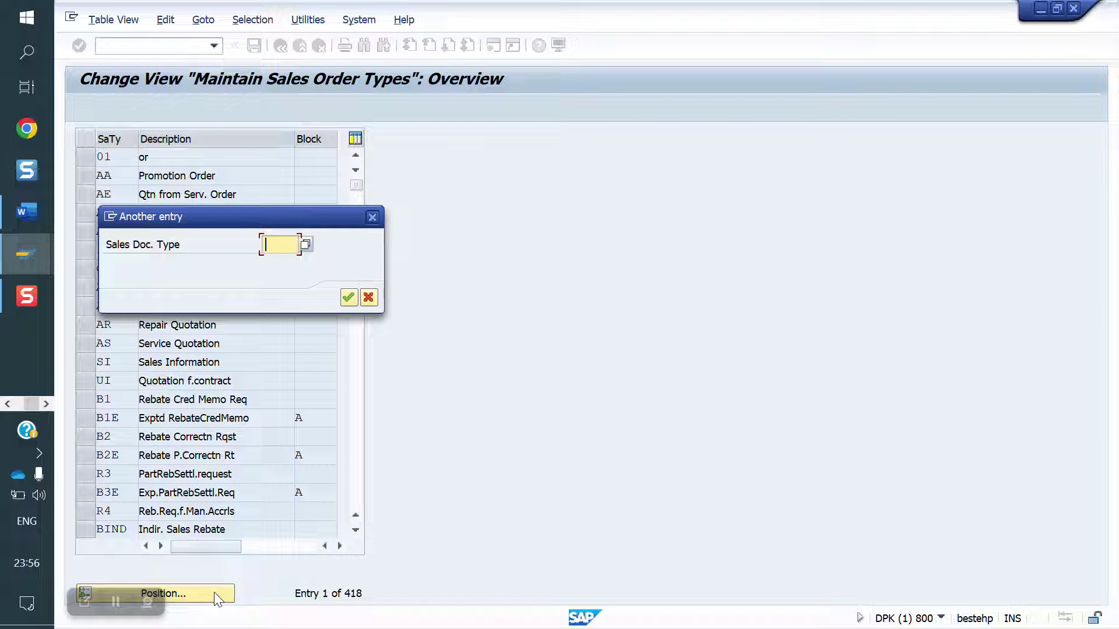
{"action": "type", "text": "Y1C"}
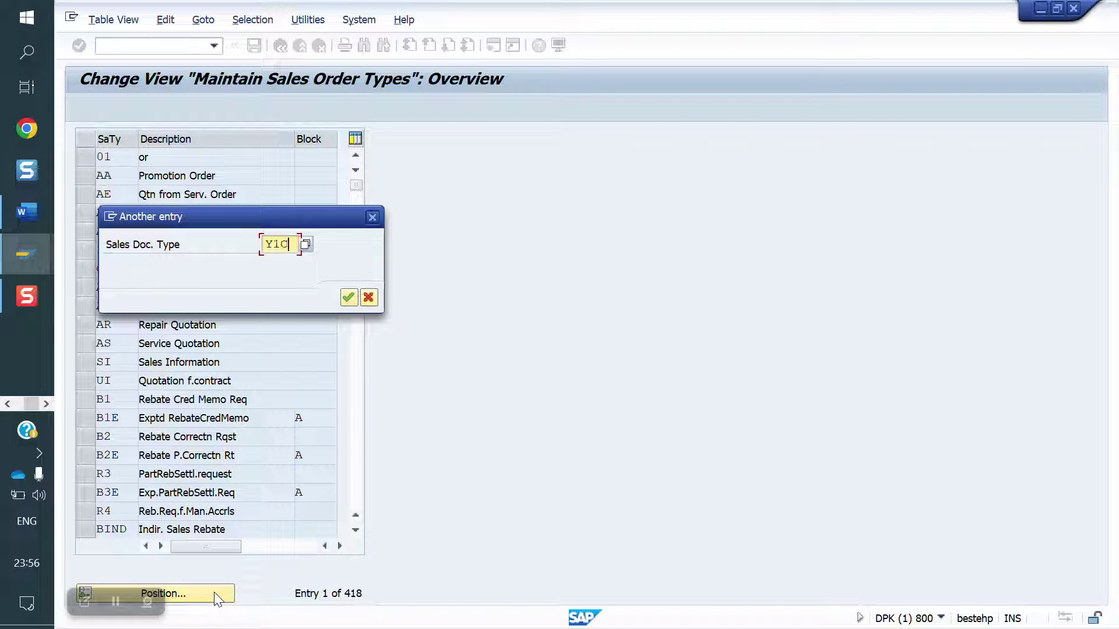
{"action": "type", "text": "R"}
{"action": "key", "text": "Return"}
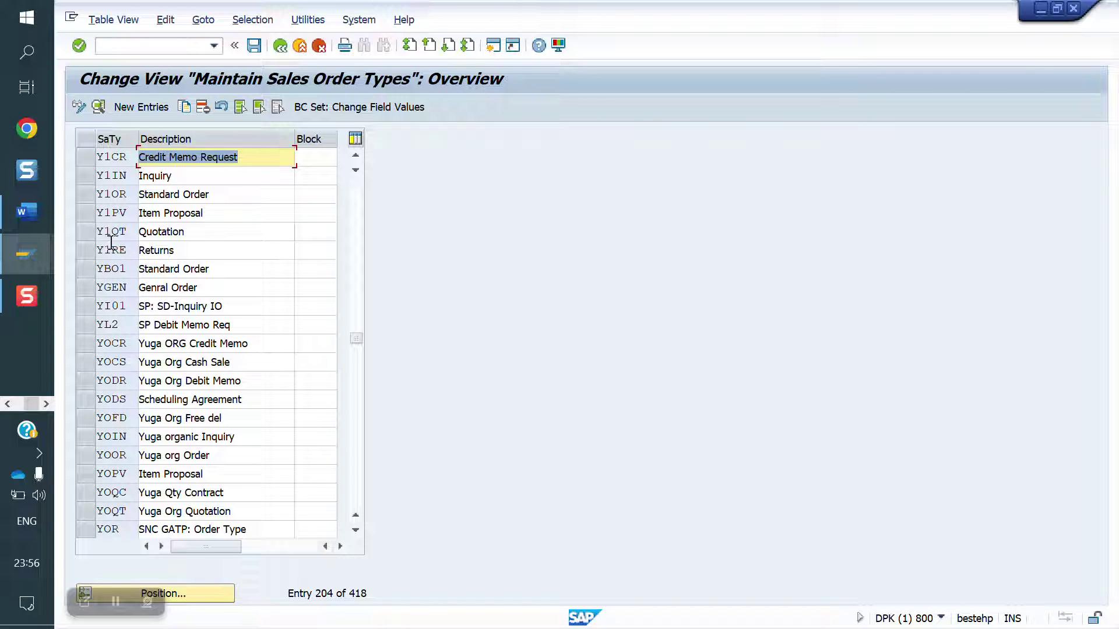
{"action": "double_click", "coordinate": [126, 158]}
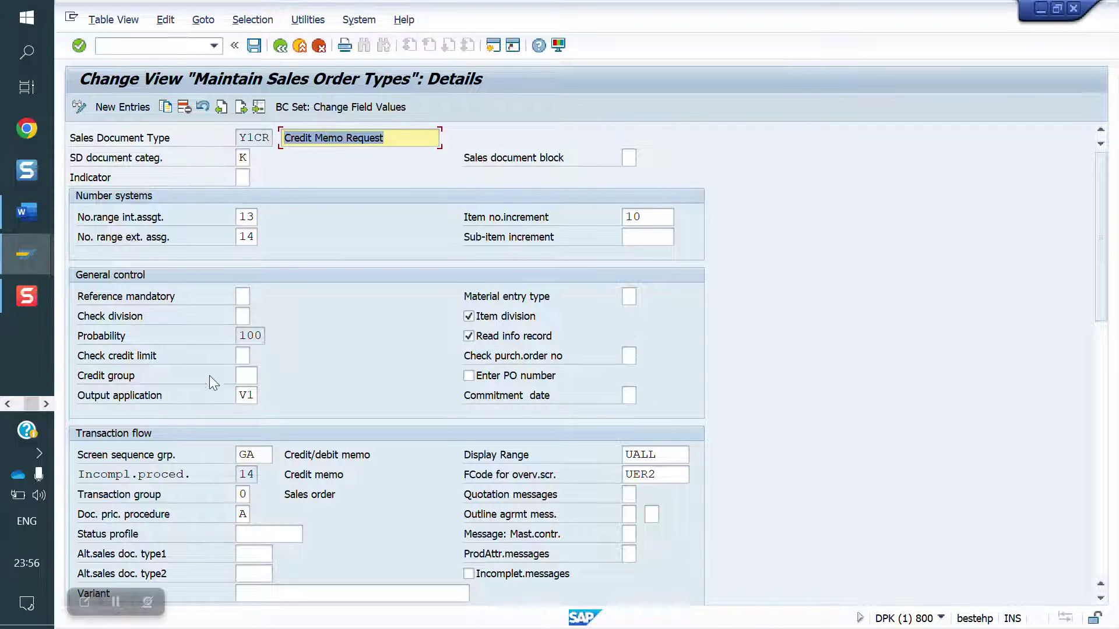
- Set Reference mandatory of Y1CR to M, With ref. to billing document, and save it under the proposed customizing request
{"action": "left_click", "coordinate": [244, 297]}
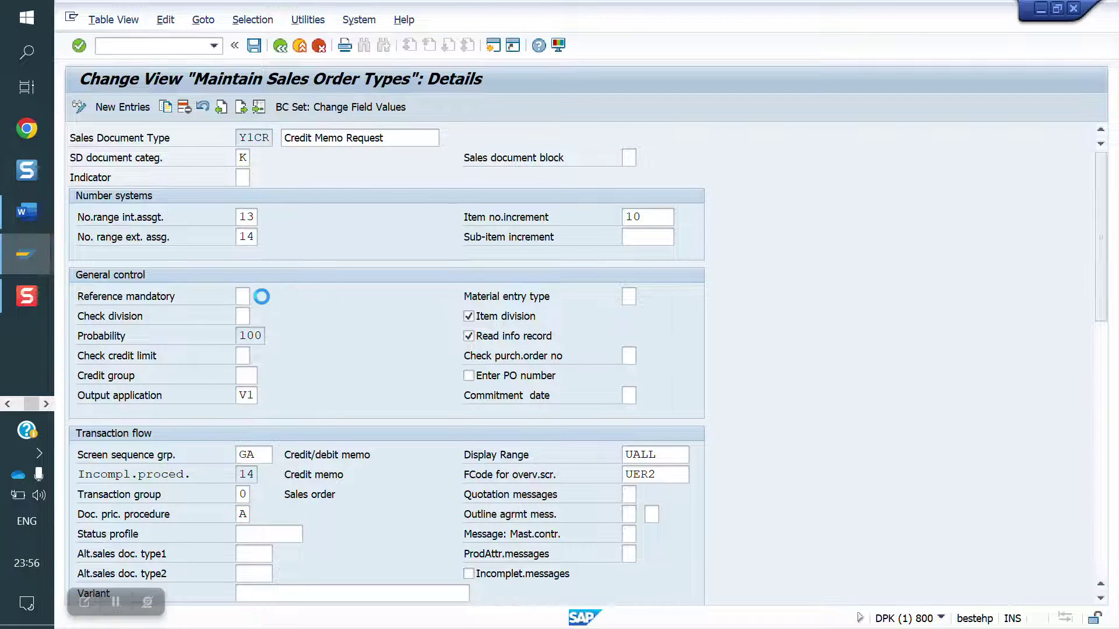
{"action": "left_click", "coordinate": [260, 296]}
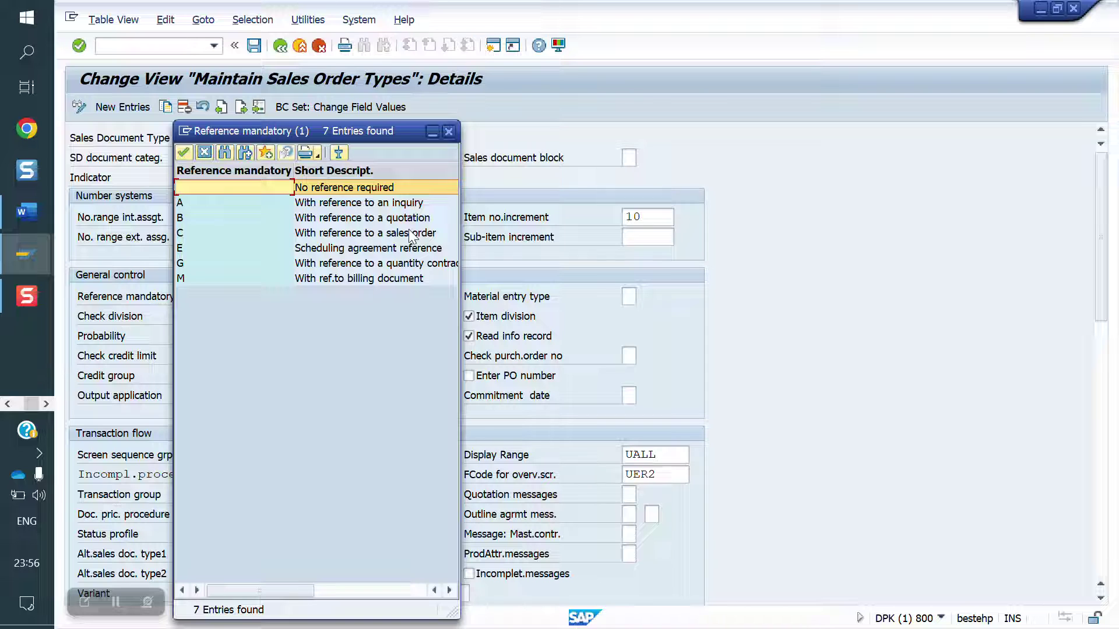
{"action": "left_click", "coordinate": [368, 278]}
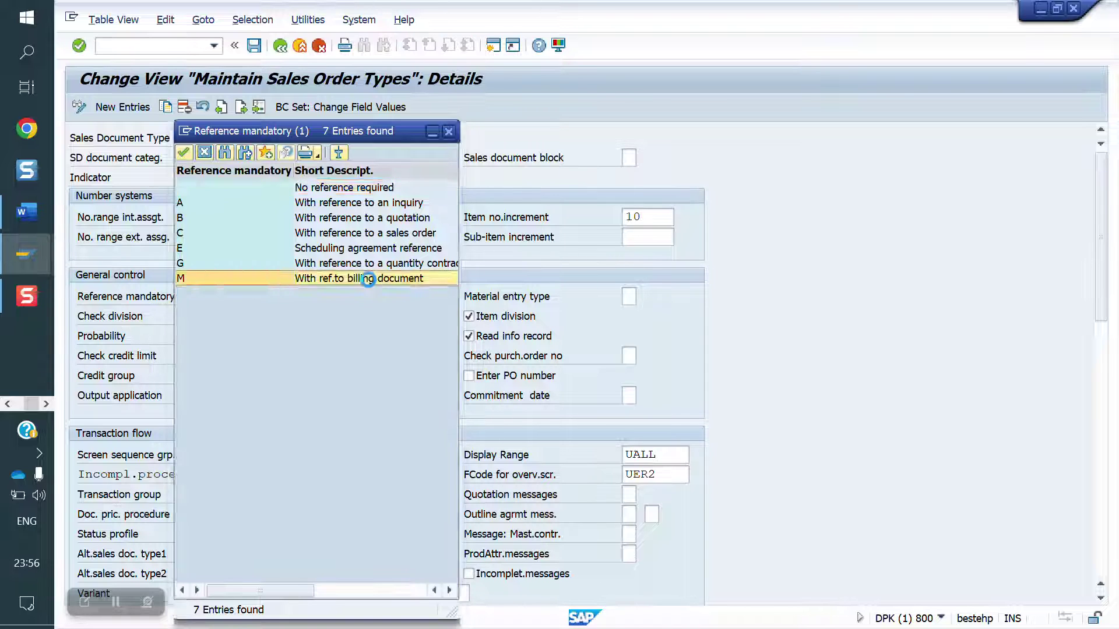
{"action": "left_click", "coordinate": [368, 279]}
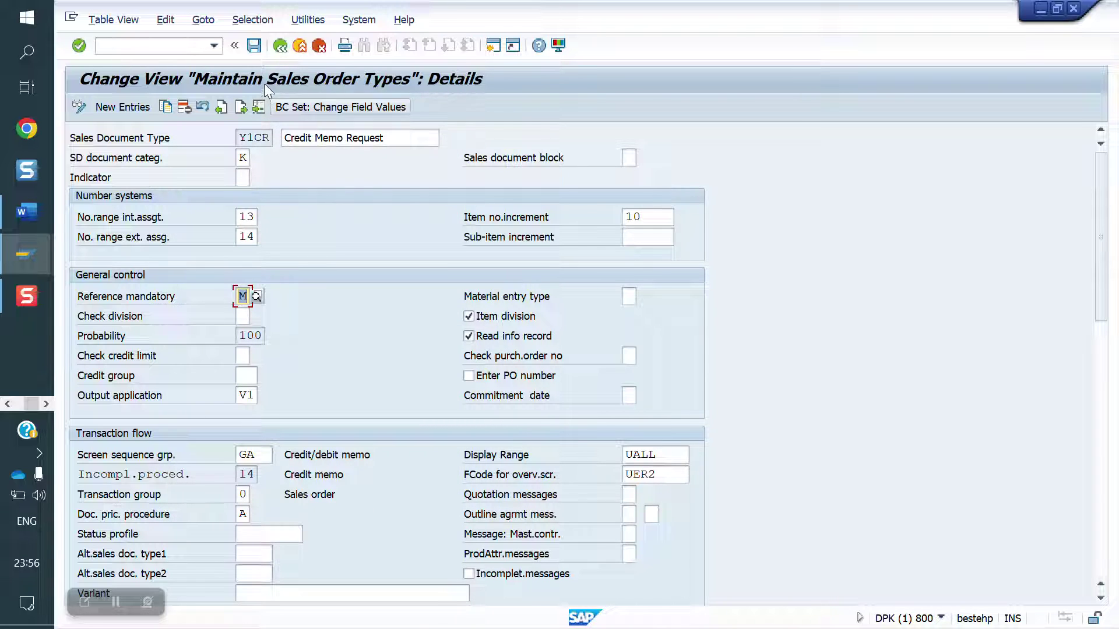
{"action": "left_click", "coordinate": [255, 47]}
{"action": "left_click", "coordinate": [421, 298]}
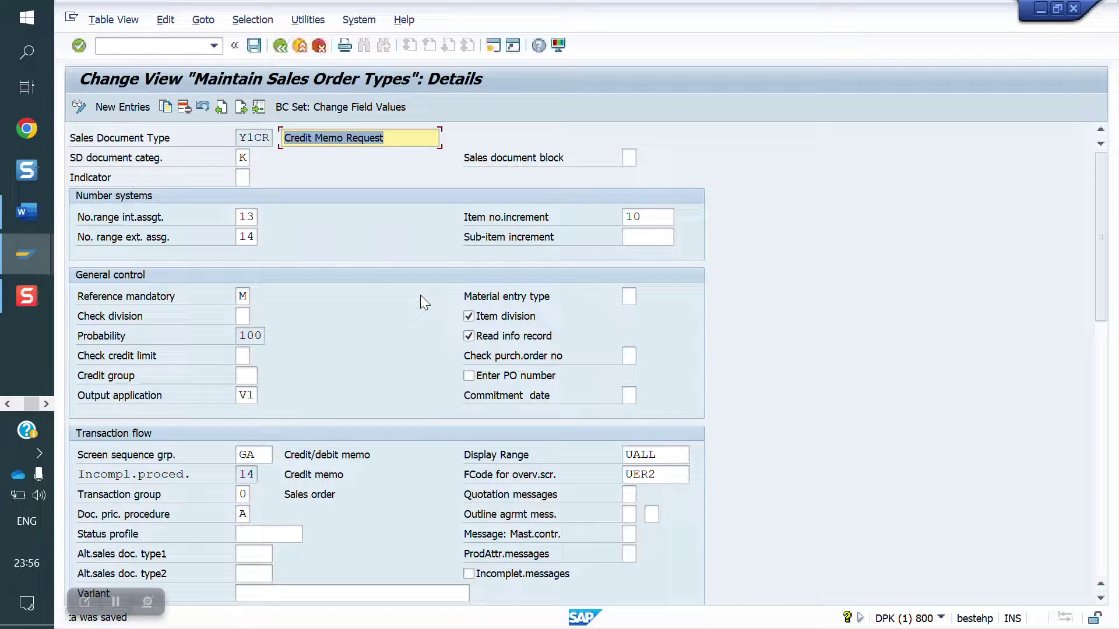
- Start VA01 for order type Y1CR, check which reference document it offers for creation with reference, and close the dialog
{"action": "left_click", "coordinate": [132, 42]}
{"action": "type", "text": "/NVA"}
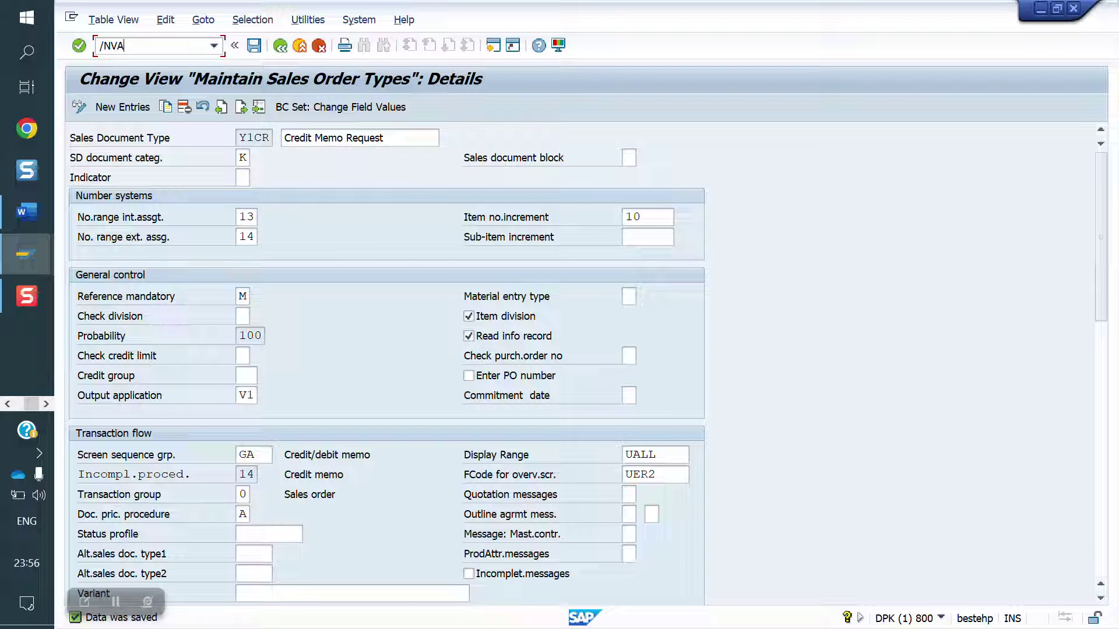
{"action": "type", "text": "01"}
{"action": "key", "text": "Return"}
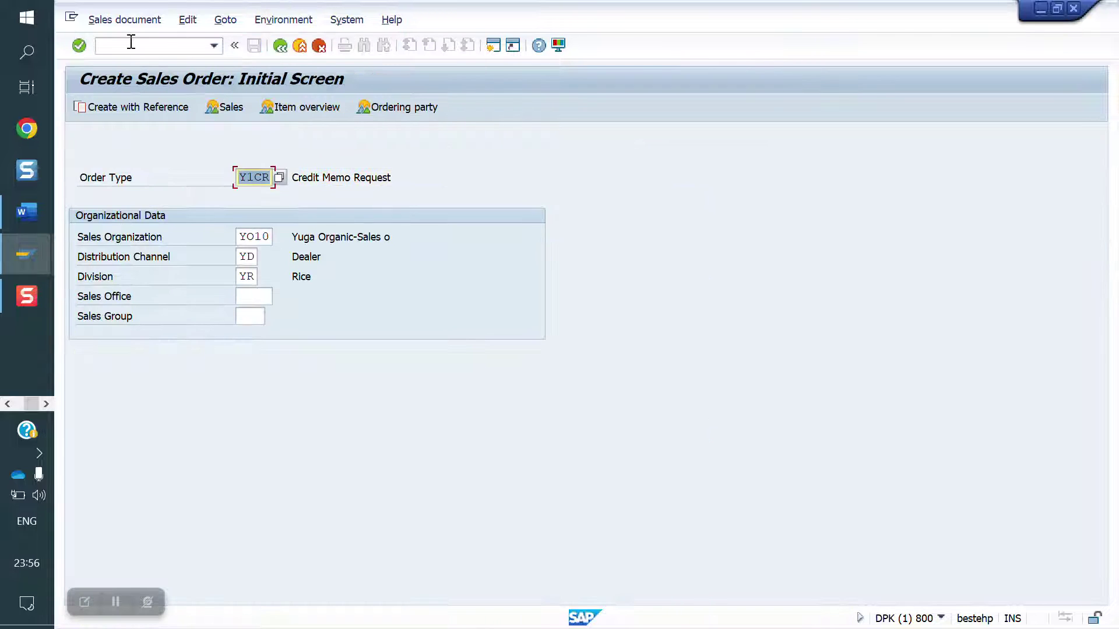
{"action": "left_click", "coordinate": [138, 107]}
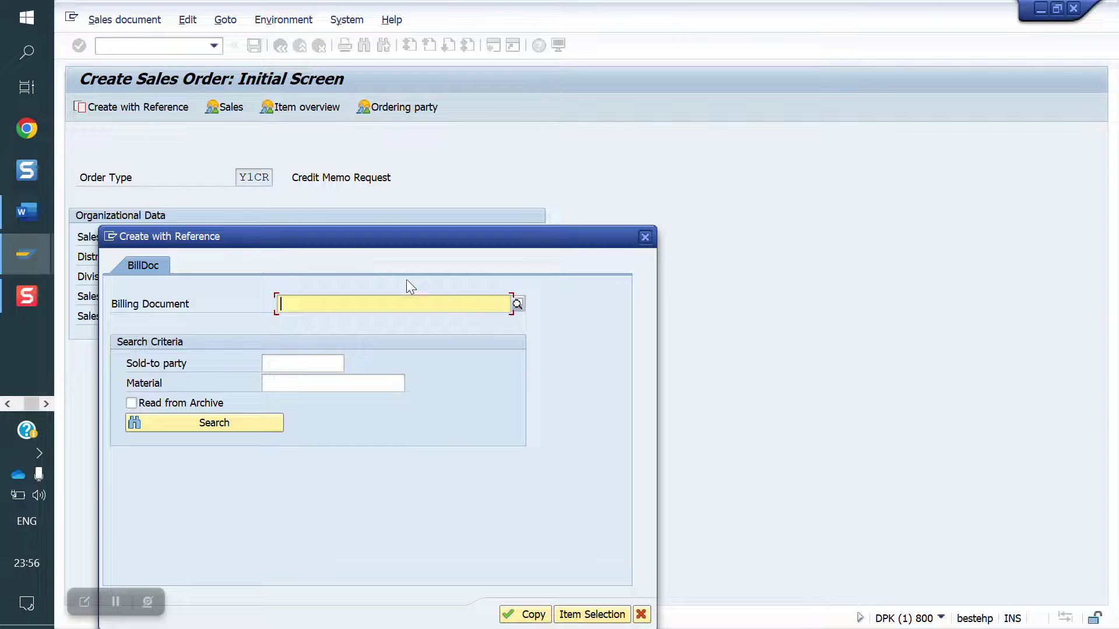
{"action": "left_click", "coordinate": [645, 238]}
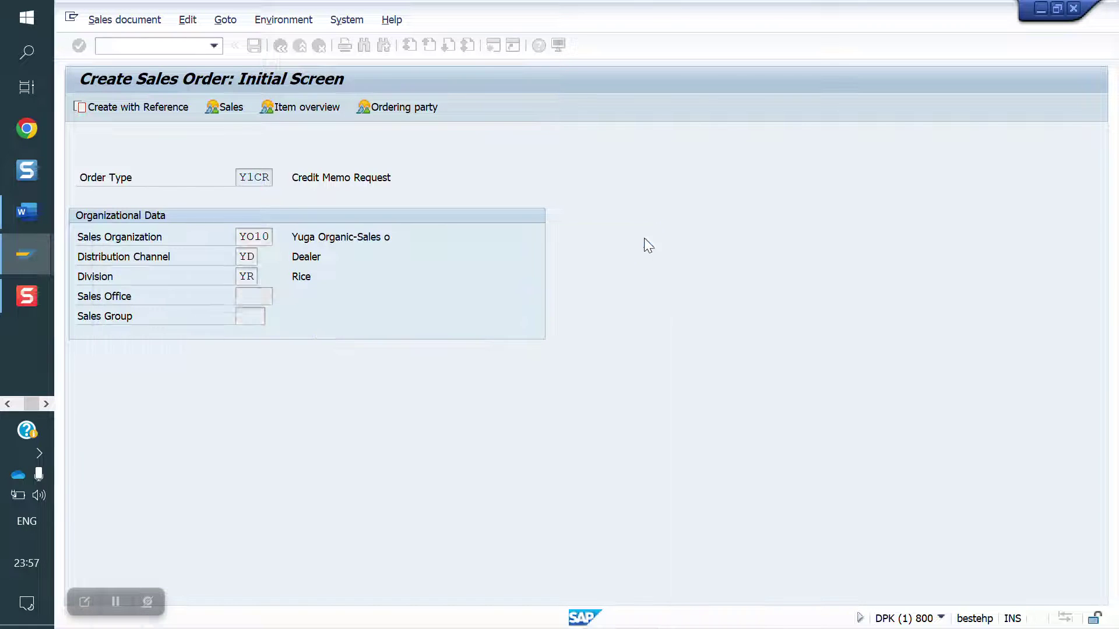
- Return to transaction VOV8, position the list on sales document type Y1OR and open its details
{"action": "left_click", "coordinate": [123, 44]}
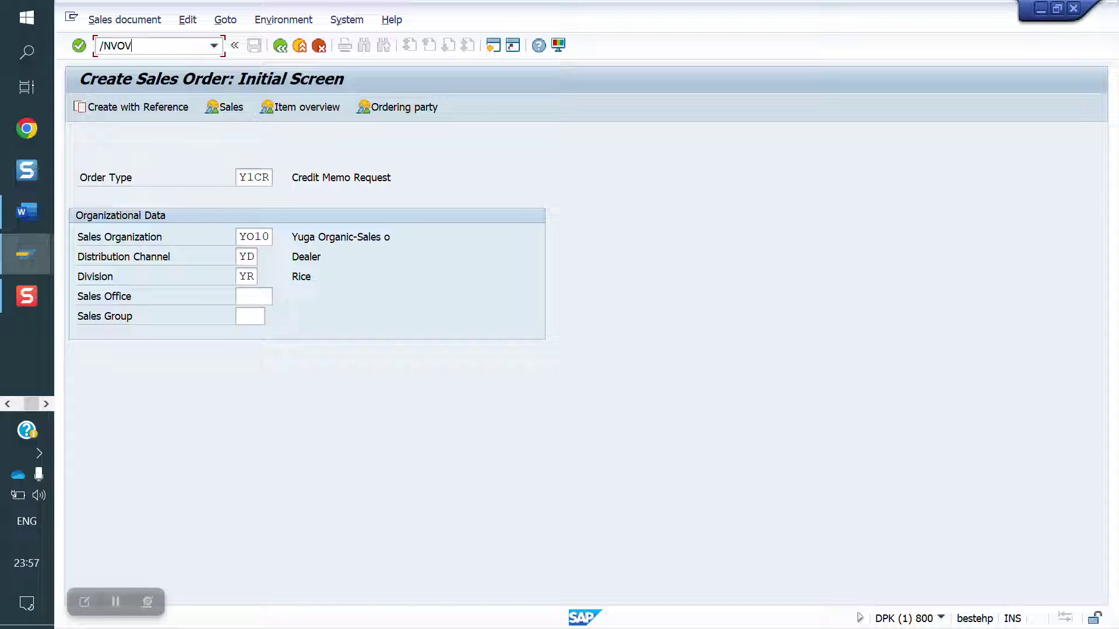
{"action": "type", "text": "/NVOV8"}
{"action": "key", "text": "Return"}
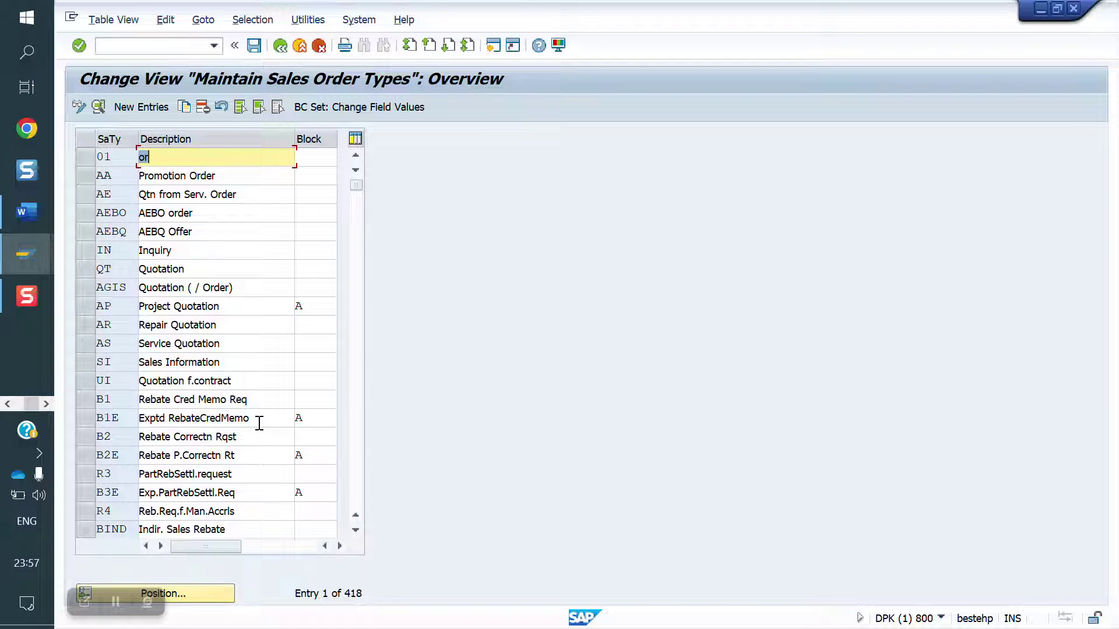
{"action": "left_click", "coordinate": [195, 595]}
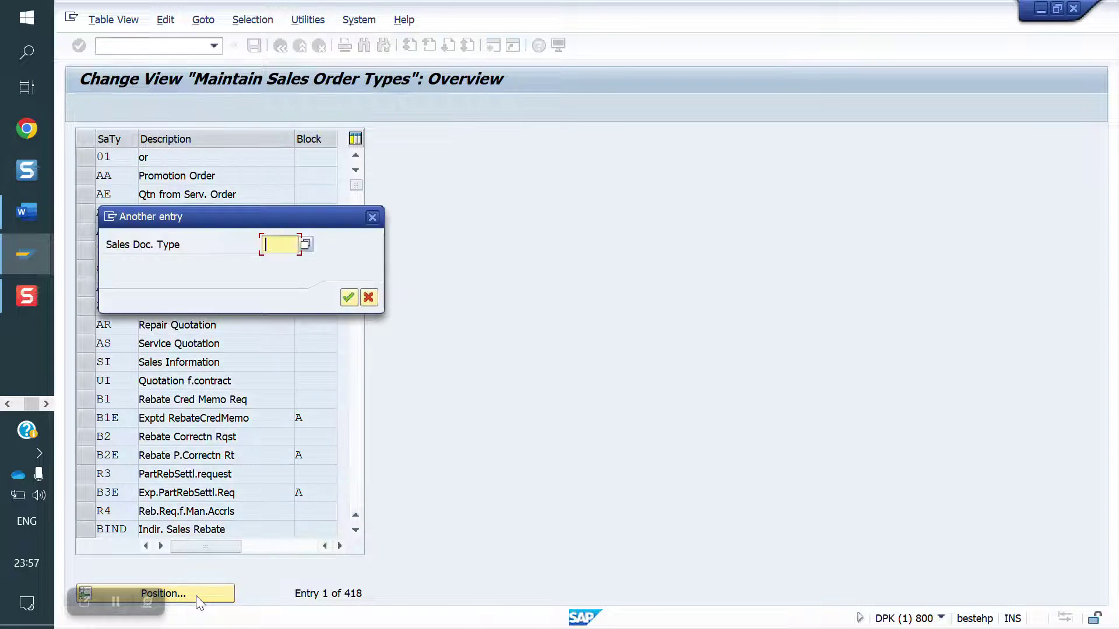
{"action": "type", "text": "Y1C"}
{"action": "key", "text": "BackSpace"}
{"action": "type", "text": "OR"}
{"action": "key", "text": "Return"}
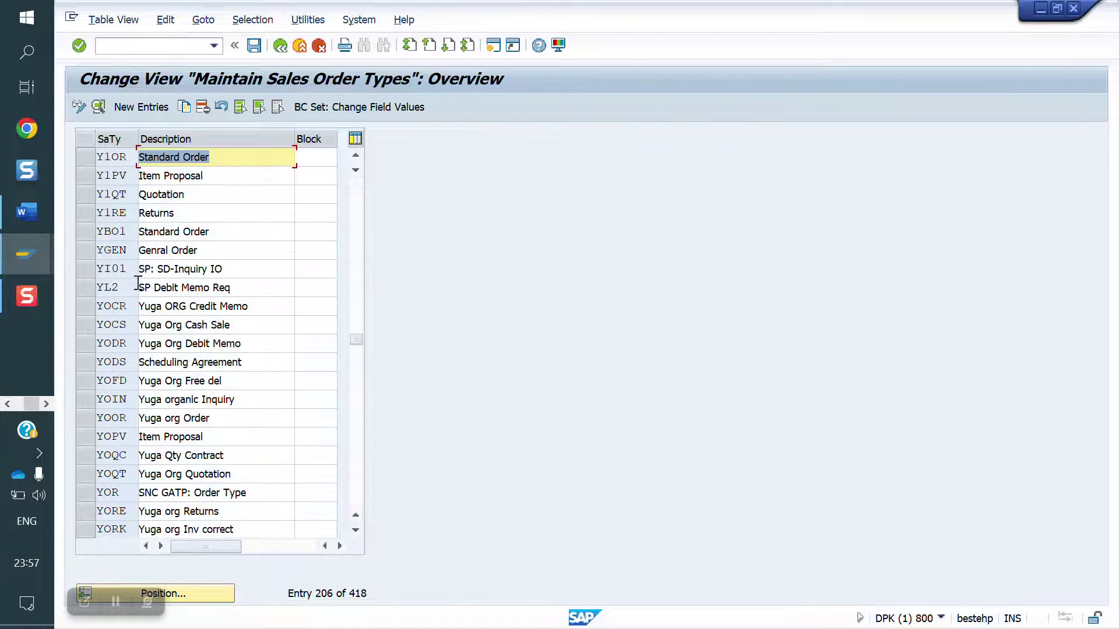
{"action": "double_click", "coordinate": [112, 158]}
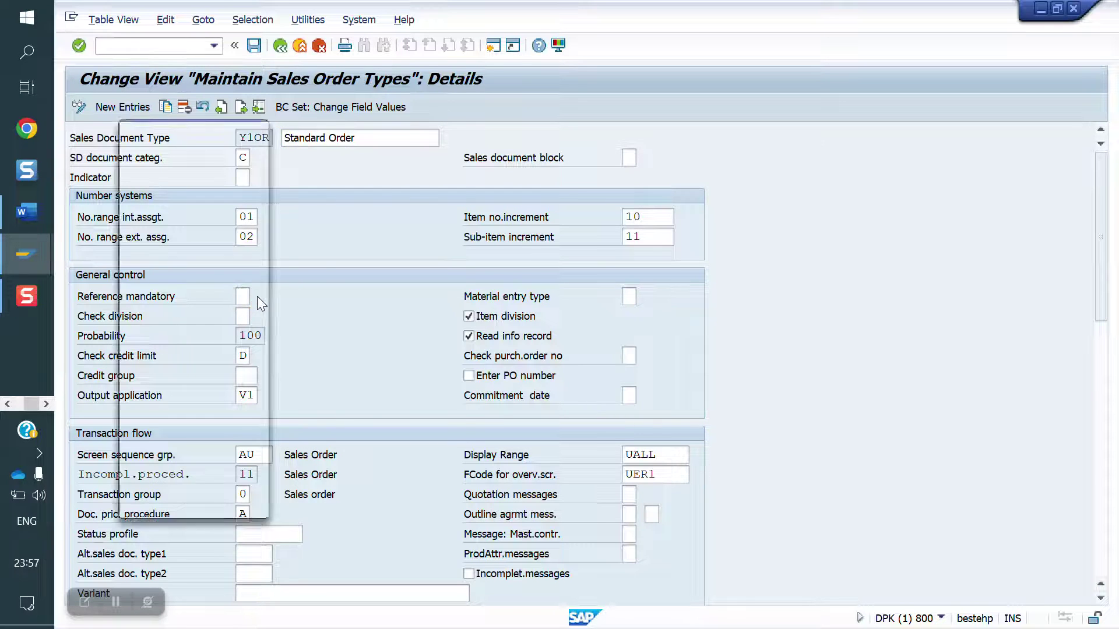
- Set Reference mandatory of Y1OR to B, With reference to a quotation, and save it under the proposed customizing request
{"action": "left_click", "coordinate": [256, 296]}
{"action": "double_click", "coordinate": [382, 219]}
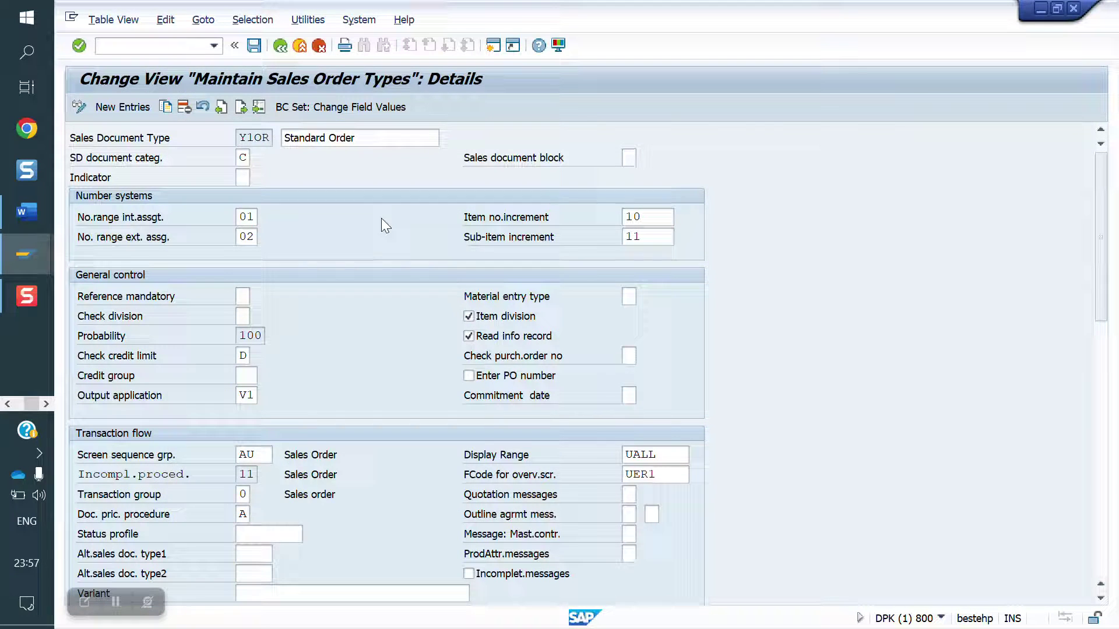
{"action": "left_click", "coordinate": [254, 45]}
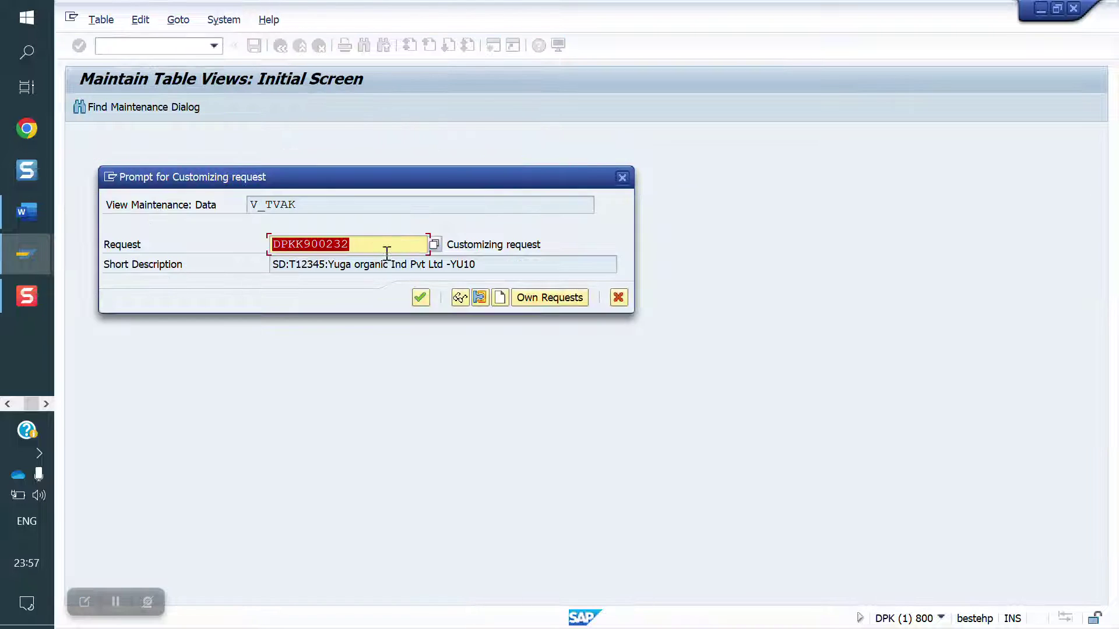
{"action": "left_click", "coordinate": [421, 298]}
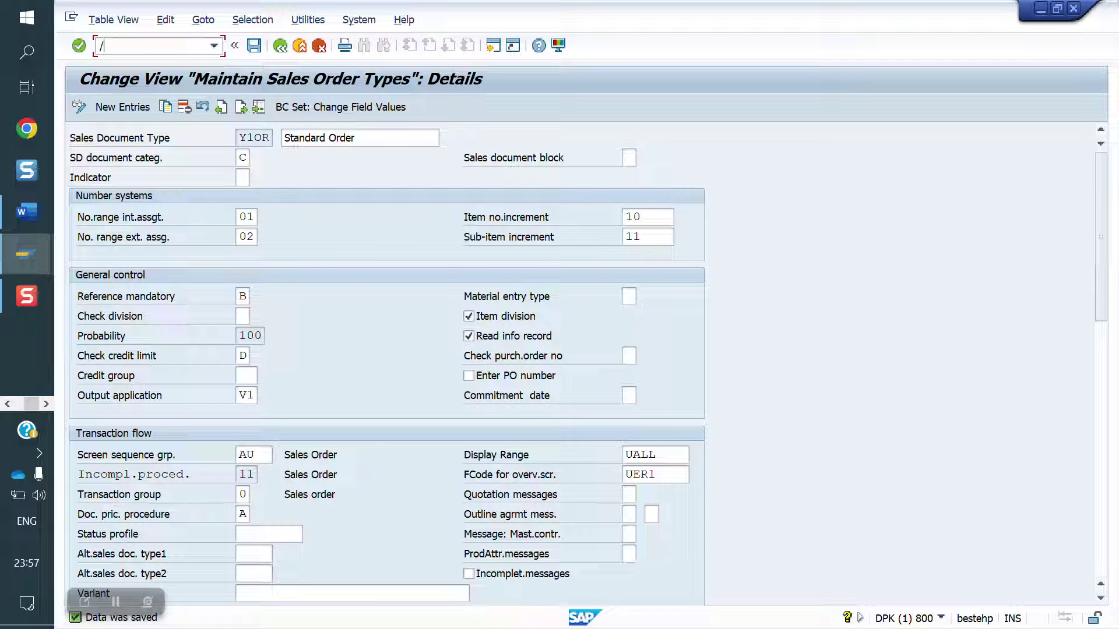
- Start VA01 with order type Y1OR and bring up creation with reference to check the required reference document
{"action": "type", "text": "/NVA01"}
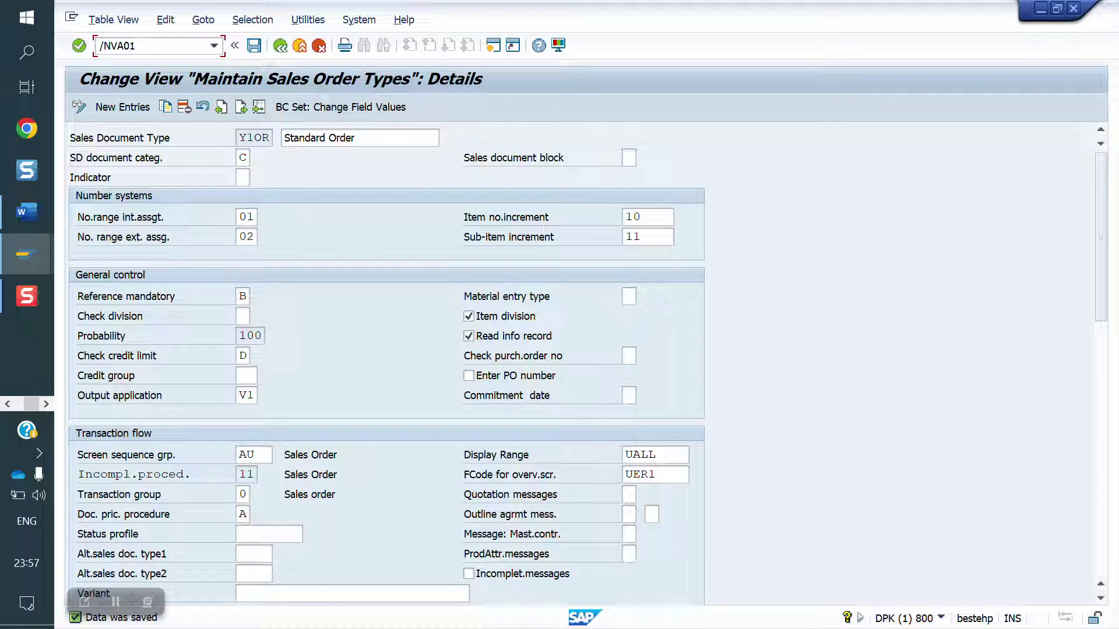
{"action": "key", "text": "Return"}
{"action": "key", "text": "F4"}
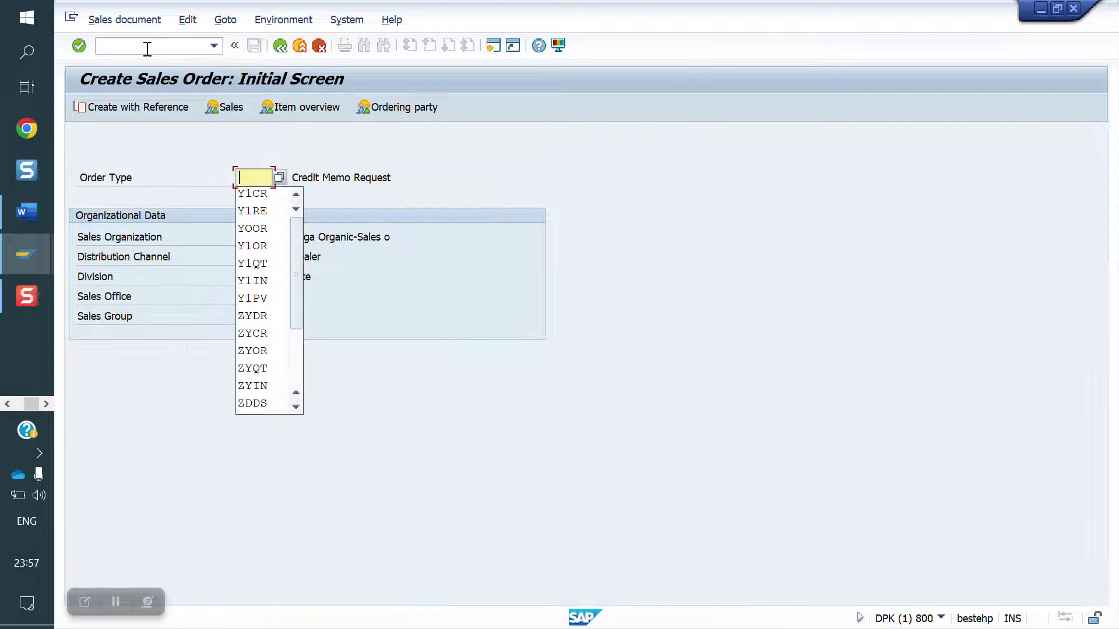
{"action": "key", "text": "Down"}
{"action": "key", "text": "Down"}
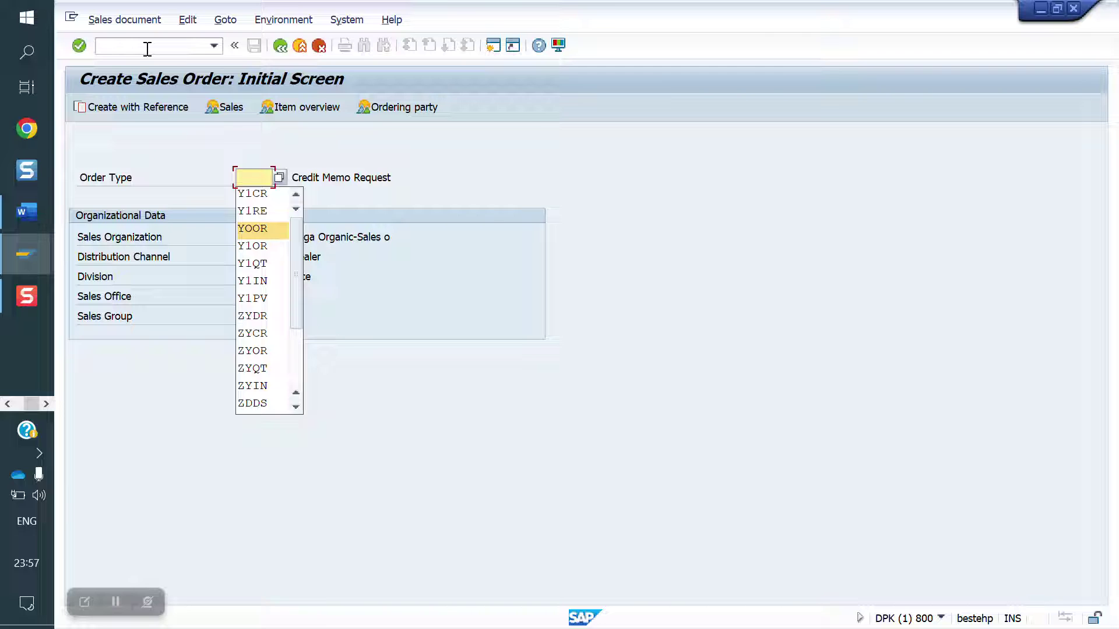
{"action": "type", "text": "Y1OR"}
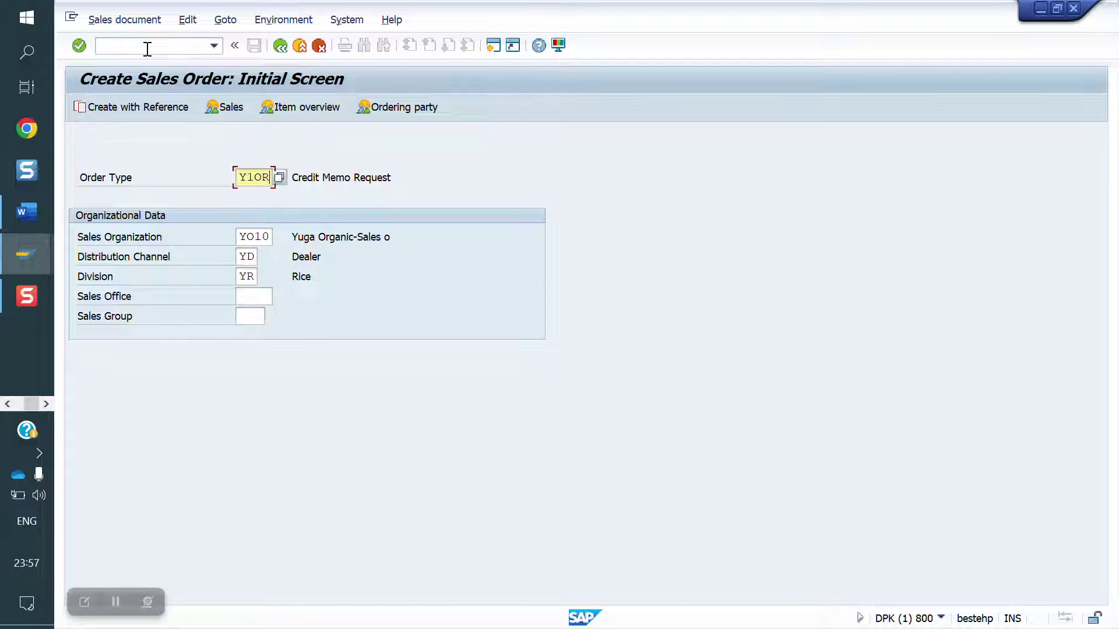
{"action": "key", "text": "F8"}
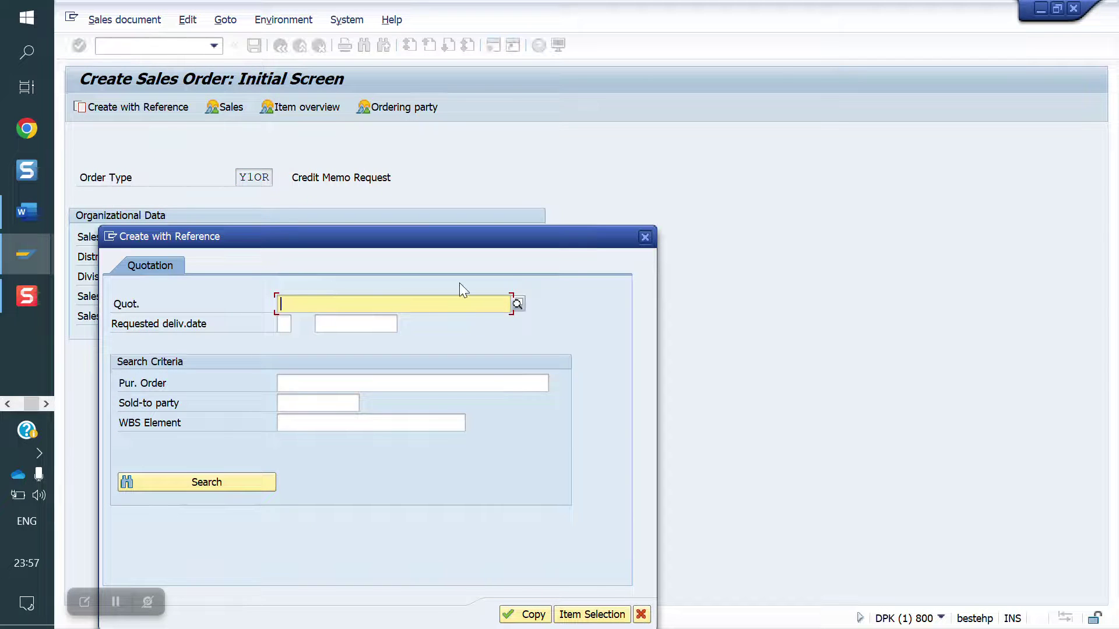
- Close the create-with-reference dialog and return to transaction VOV8
{"action": "left_click", "coordinate": [645, 237]}
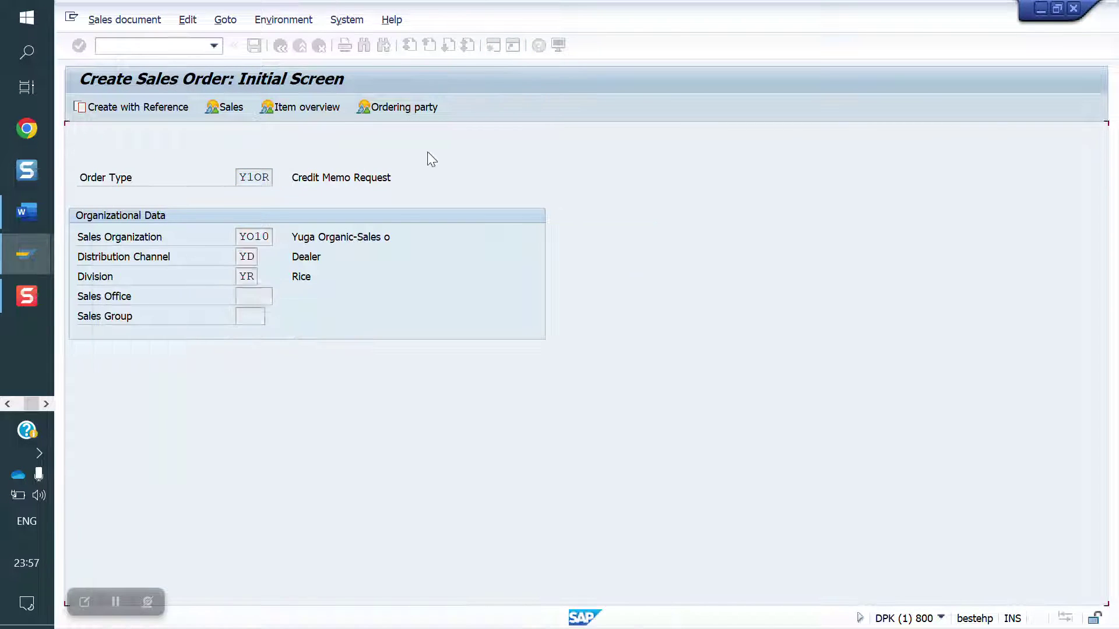
{"action": "left_click", "coordinate": [155, 47]}
{"action": "type", "text": "/NV"}
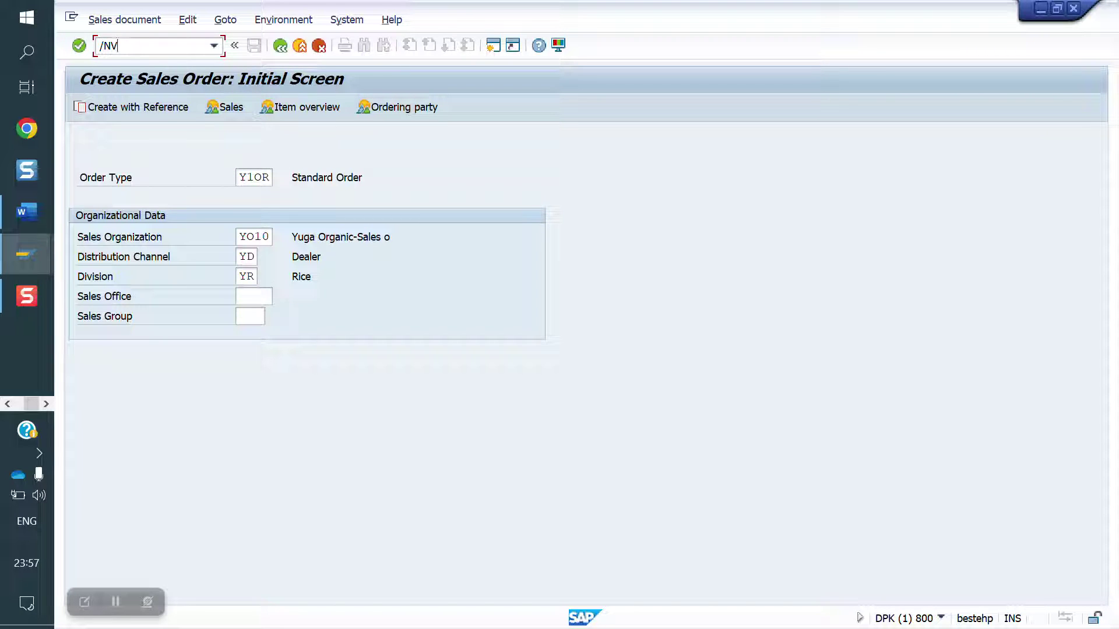
{"action": "type", "text": "OV8"}
{"action": "key", "text": "Return"}
{"action": "type", "text": "VOV"}
{"action": "key", "text": "Return"}
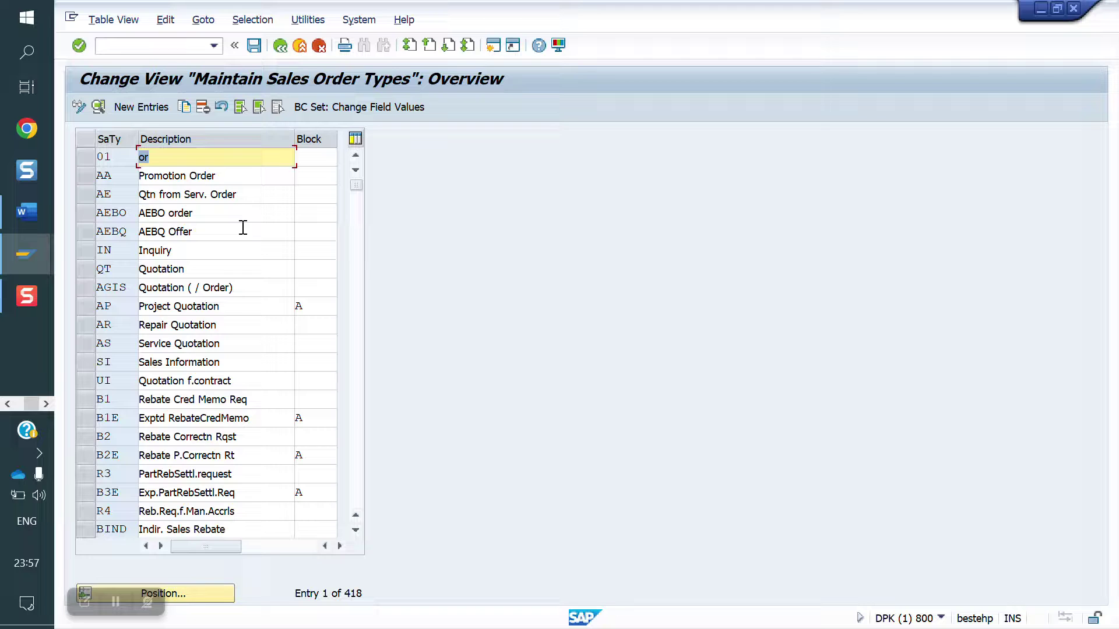
- Position the list on sales document type Y1CR, open its details and check the Reference mandatory setting
{"action": "left_click", "coordinate": [175, 593]}
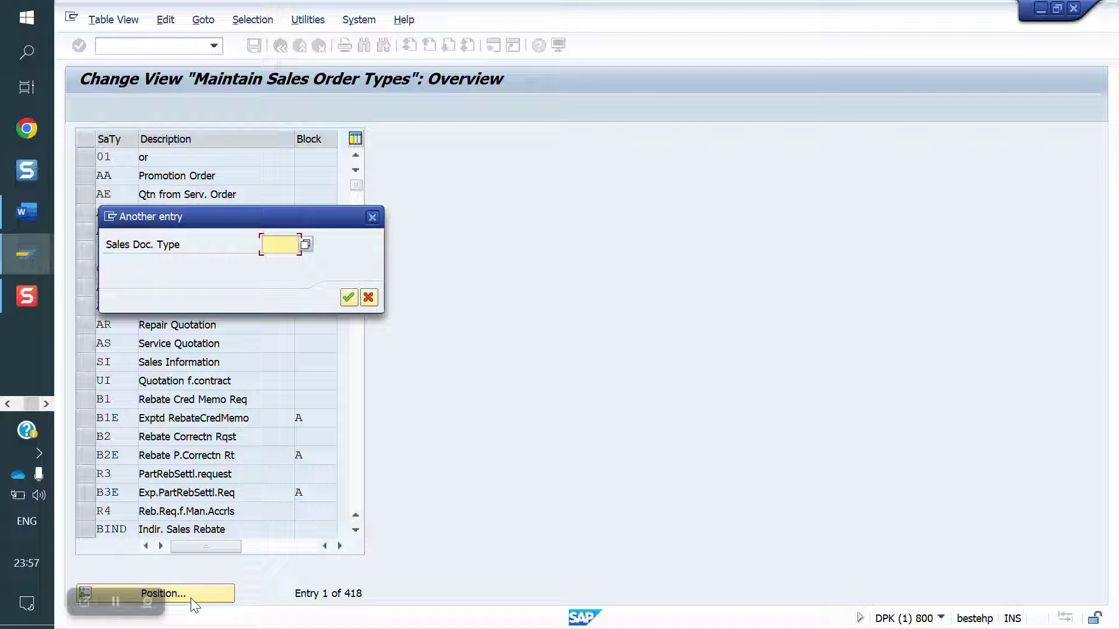
{"action": "type", "text": "Y1CR"}
{"action": "key", "text": "Return"}
{"action": "double_click", "coordinate": [117, 157]}
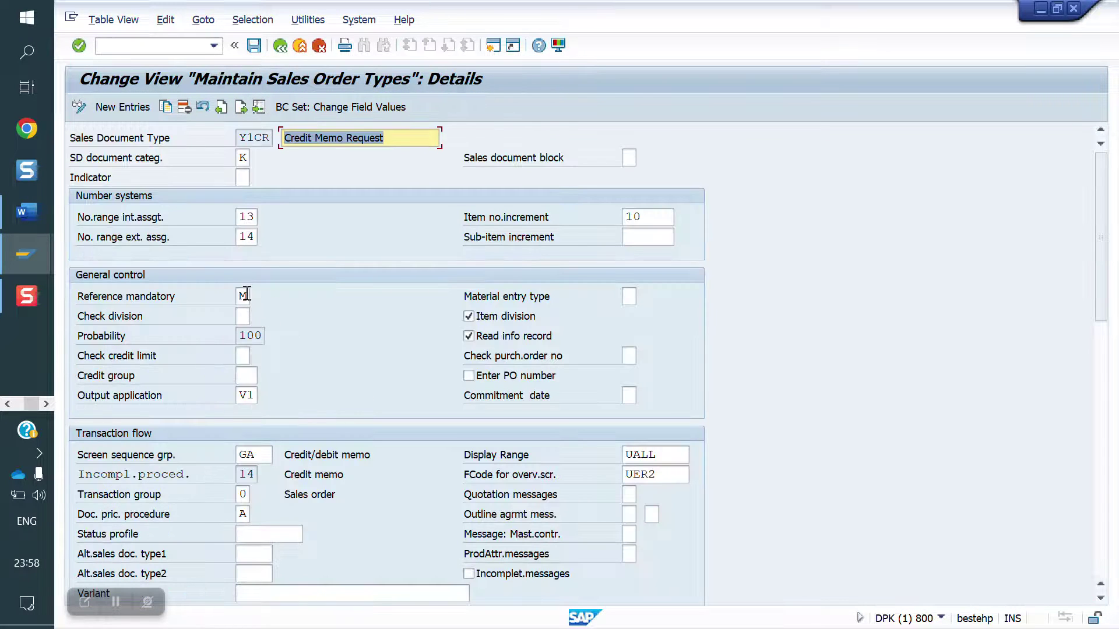
{"action": "left_click", "coordinate": [247, 294]}
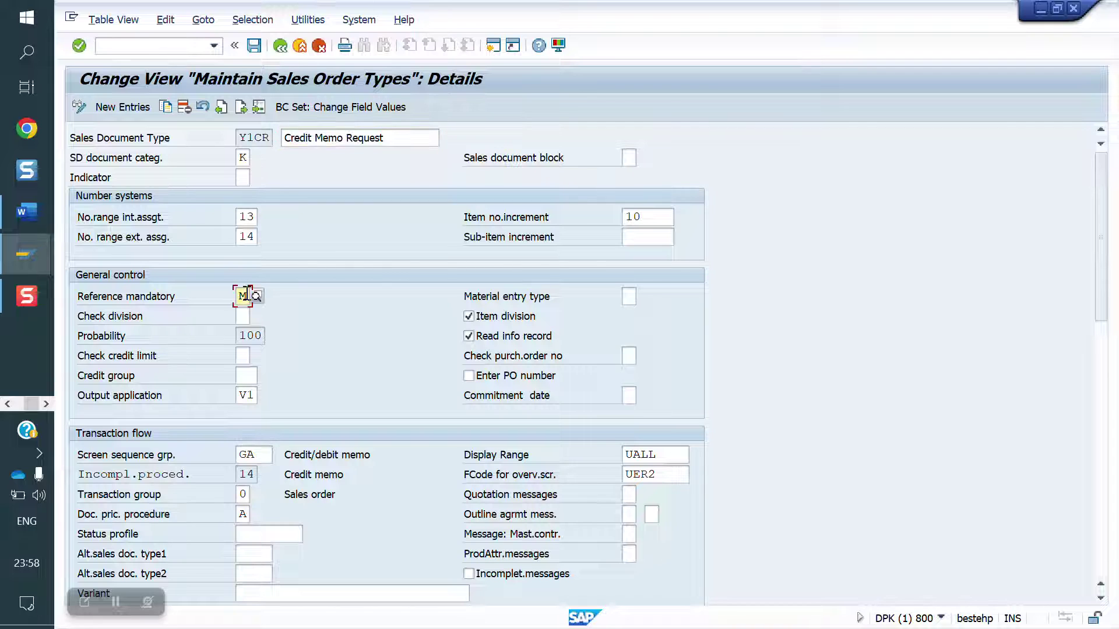
- Bring up the details of sales document type Y1OR, clear its Reference mandatory field and save the change
{"action": "left_click", "coordinate": [259, 109]}
{"action": "type", "text": "Y"}
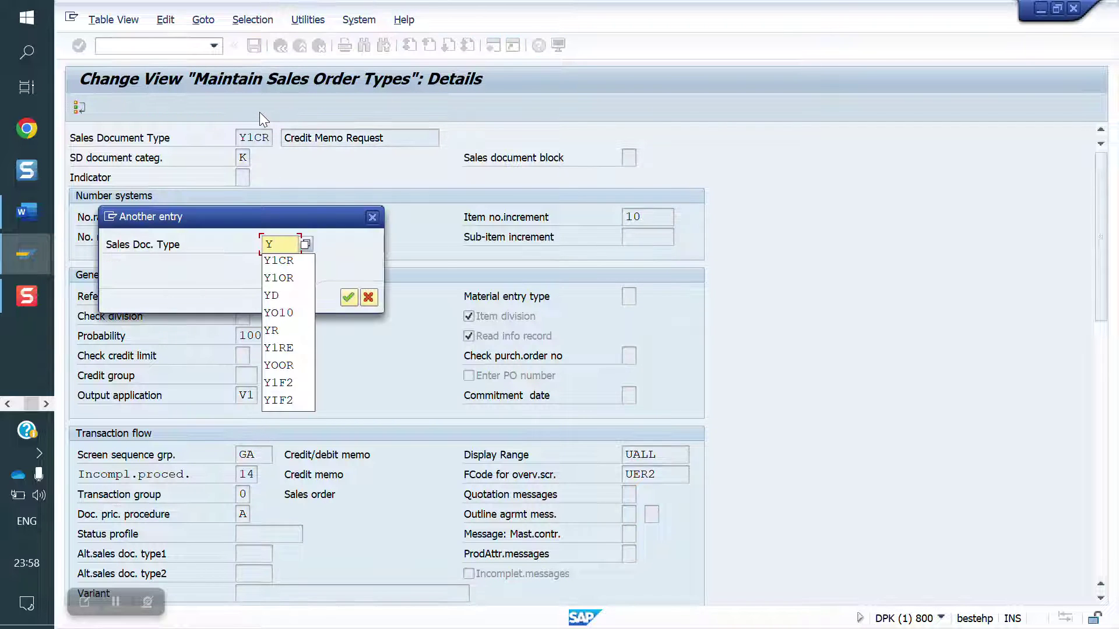
{"action": "type", "text": "1OR"}
{"action": "key", "text": "Return"}
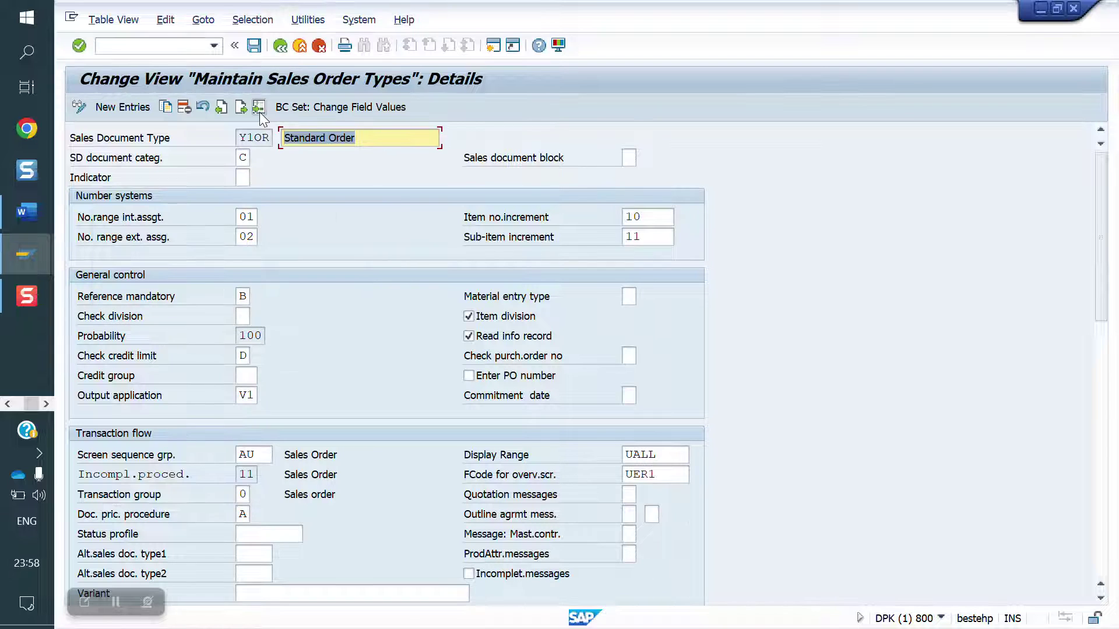
{"action": "left_click", "coordinate": [247, 296]}
{"action": "key", "text": "BackSpace"}
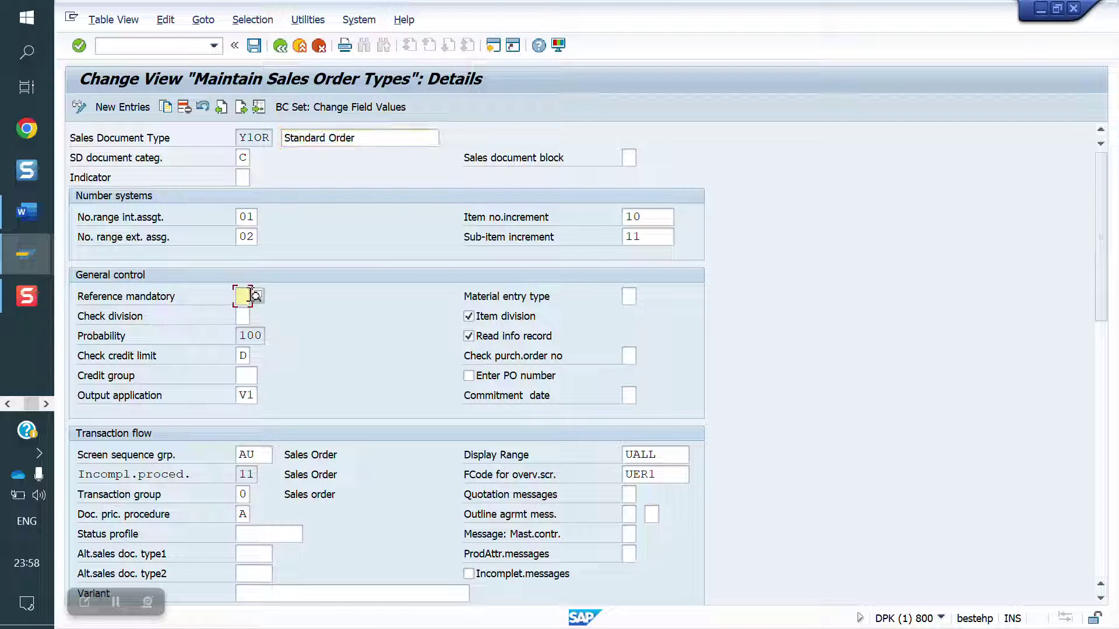
{"action": "key", "text": "Return"}
{"action": "left_click", "coordinate": [255, 45]}
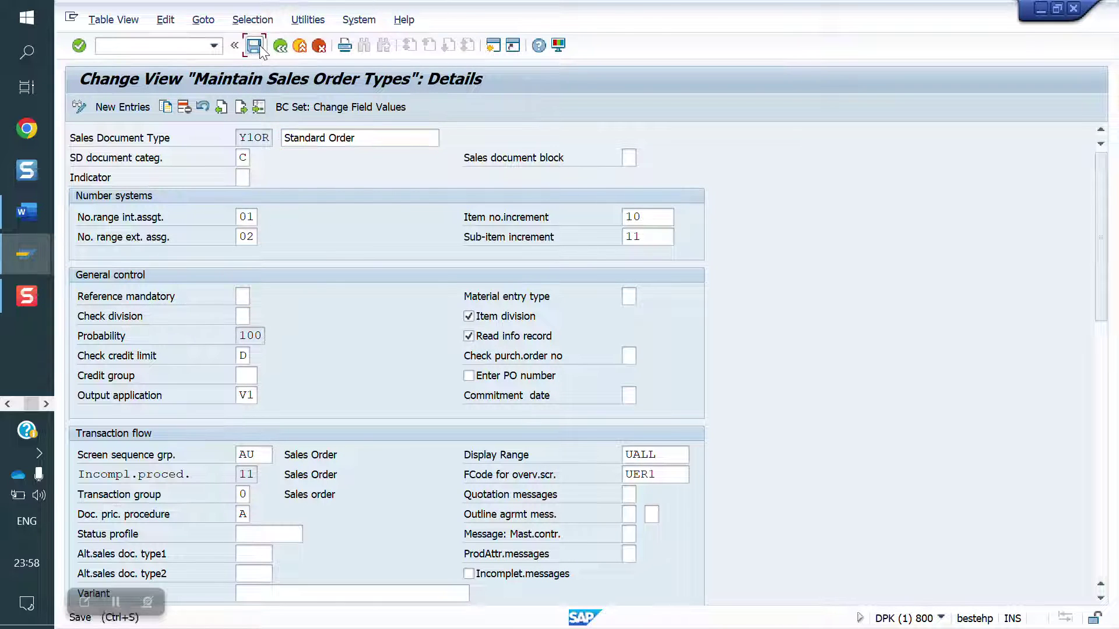
{"action": "left_click", "coordinate": [427, 300]}
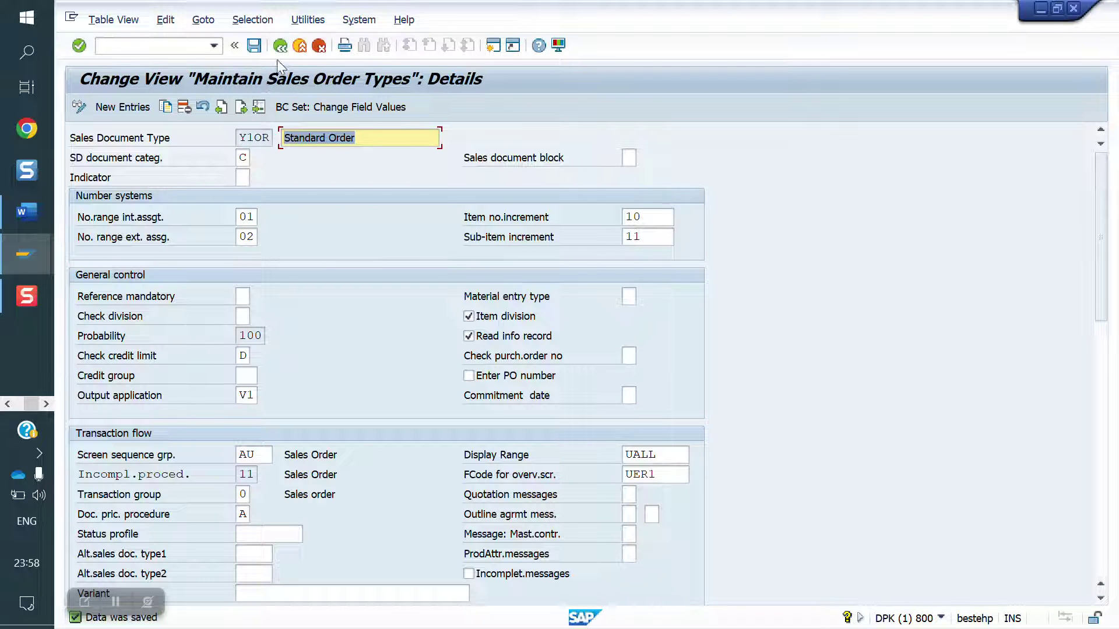
- Switch to sales document type Y1CR, set its order-related billing type to Y1CR and save the change
{"action": "left_click", "coordinate": [259, 107]}
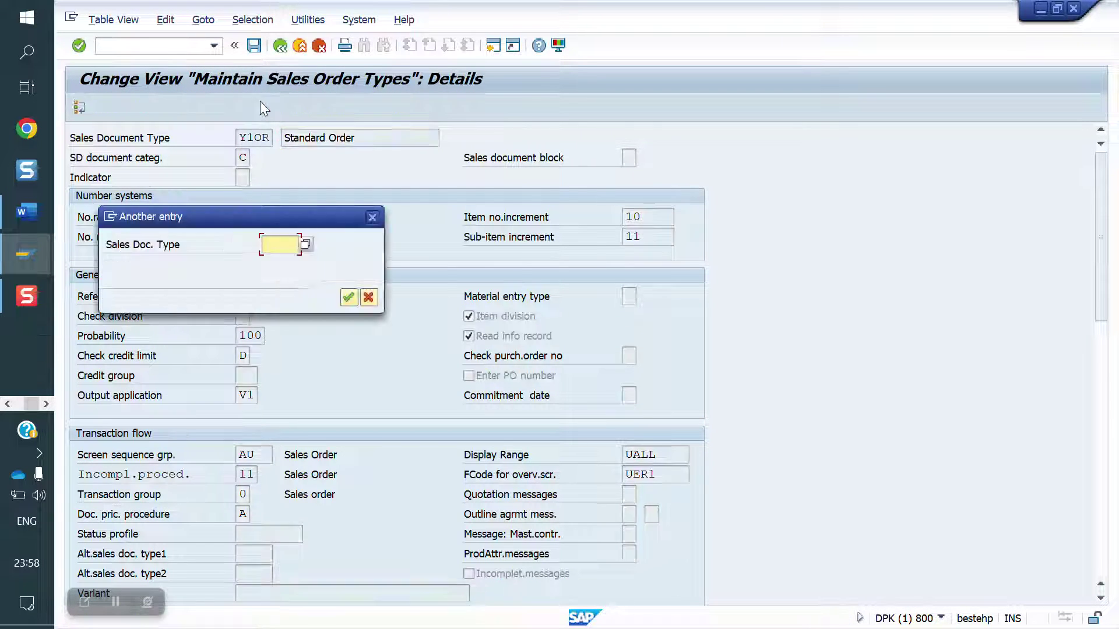
{"action": "type", "text": "Y1CR"}
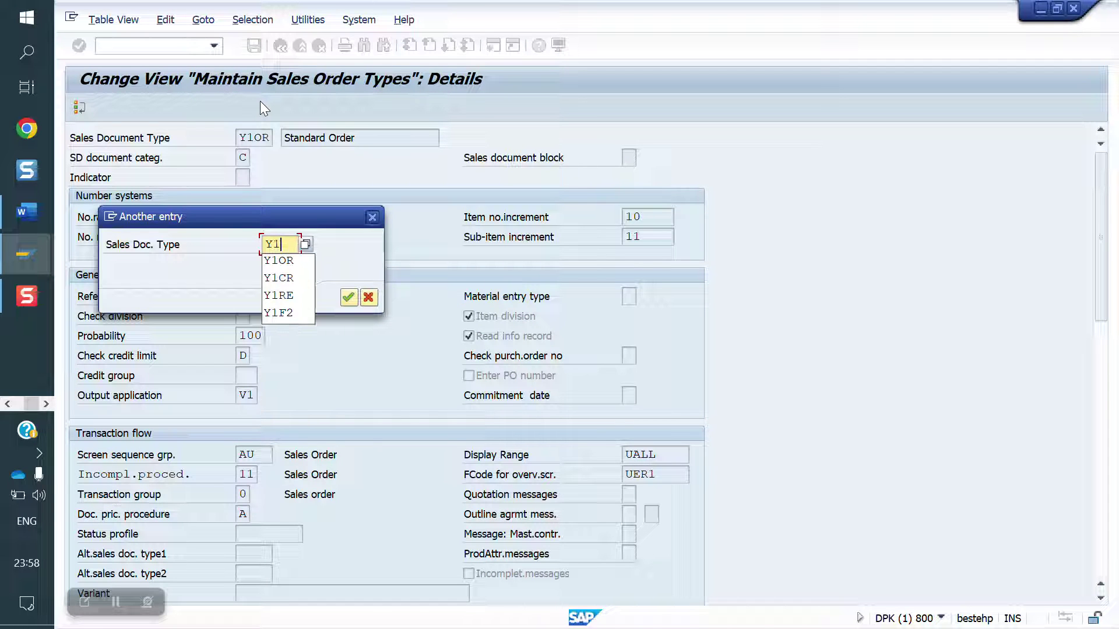
{"action": "key", "text": "Return"}
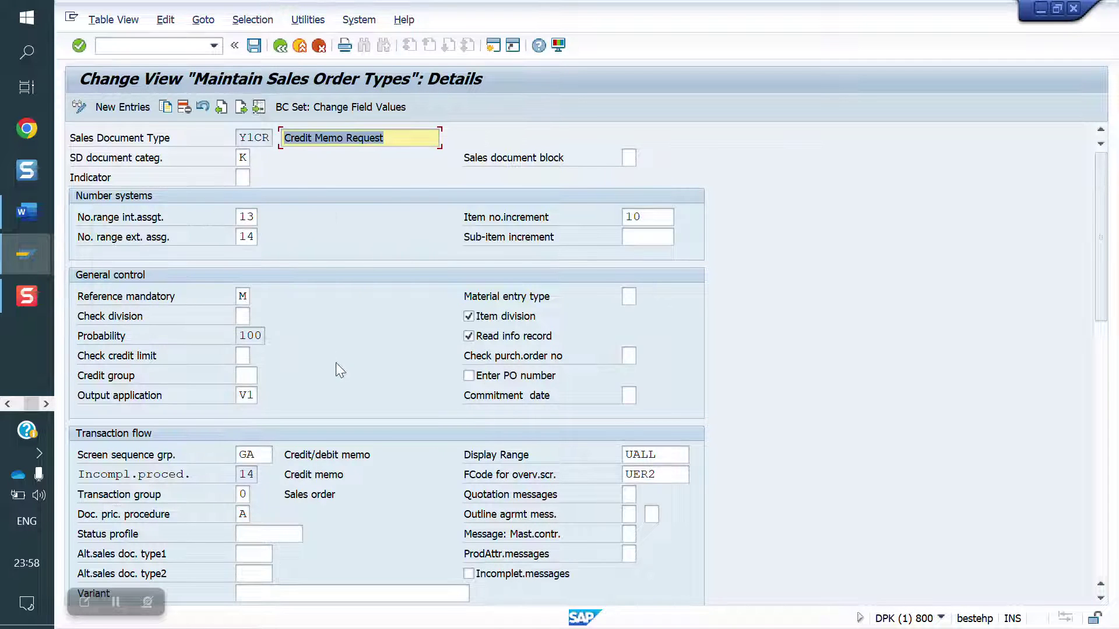
{"action": "scroll", "coordinate": [335, 362], "scroll_direction": "down", "scroll_amount": 5}
{"action": "scroll", "coordinate": [335, 362], "scroll_direction": "down", "scroll_amount": 1}
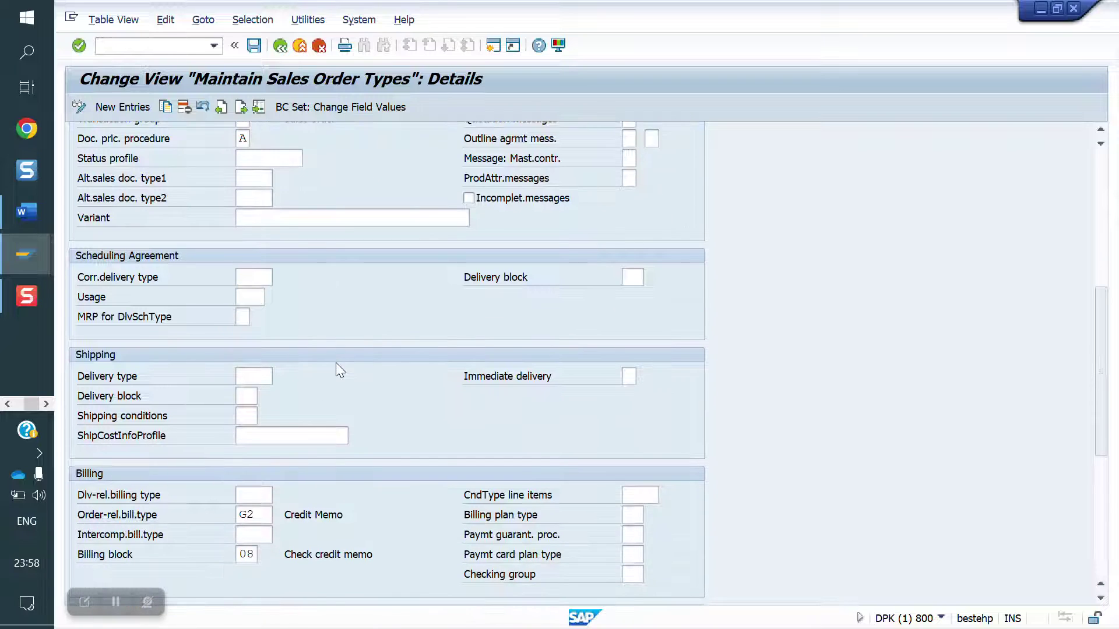
{"action": "left_click", "coordinate": [263, 514]}
{"action": "key", "text": "BackSpace"}
{"action": "key", "text": "BackSpace"}
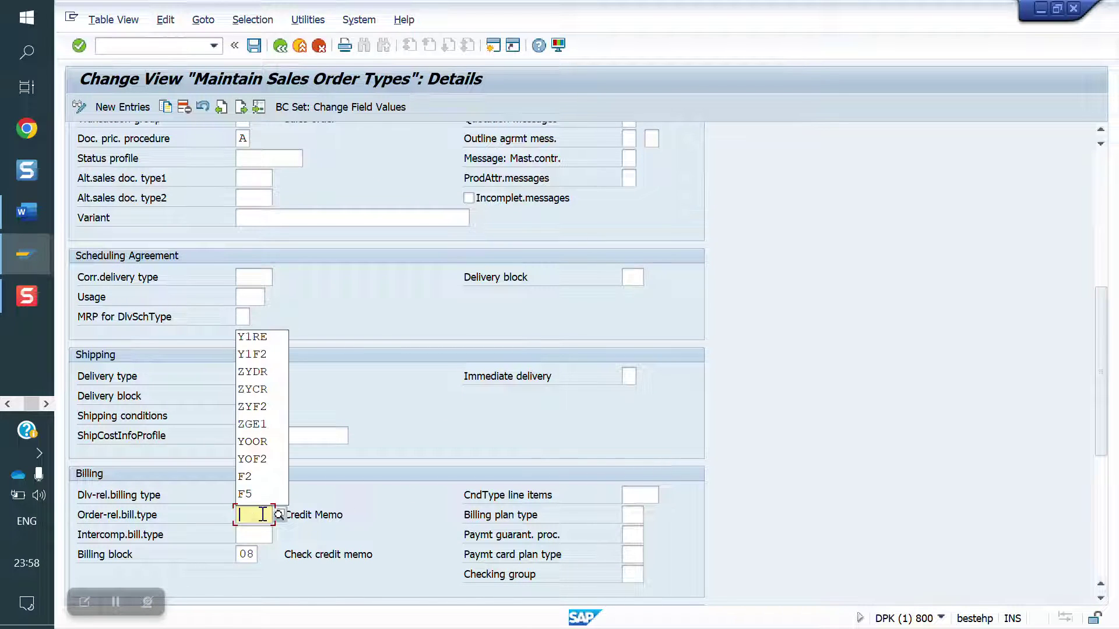
{"action": "type", "text": "Y1"}
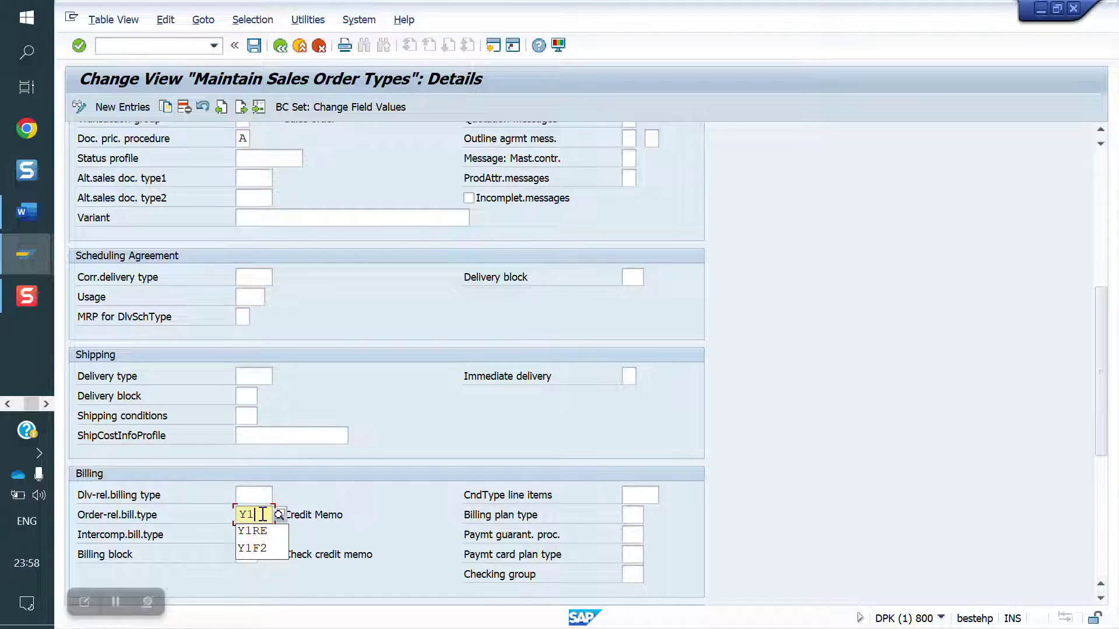
{"action": "type", "text": "CR"}
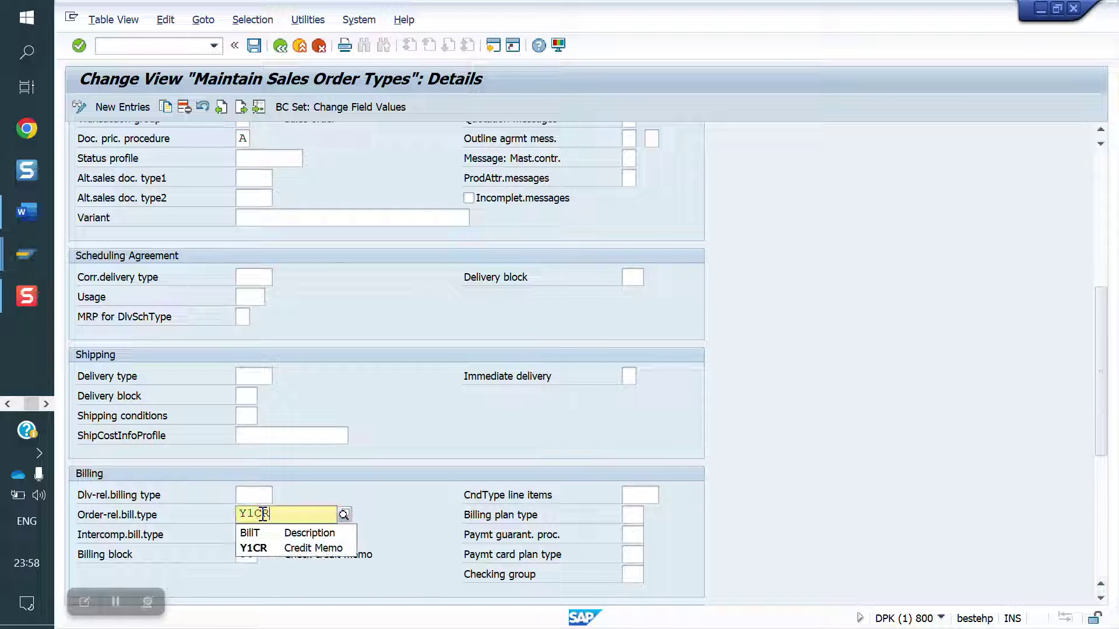
{"action": "key", "text": "Return"}
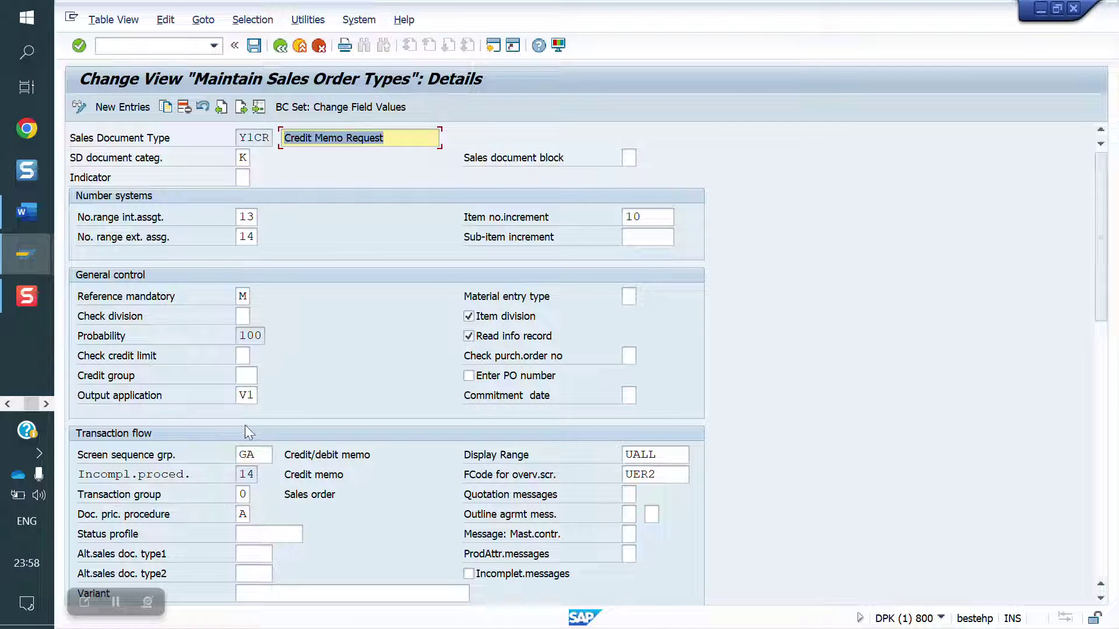
{"action": "left_click", "coordinate": [255, 50]}
{"action": "scroll", "coordinate": [308, 413], "scroll_direction": "down", "scroll_amount": 5}
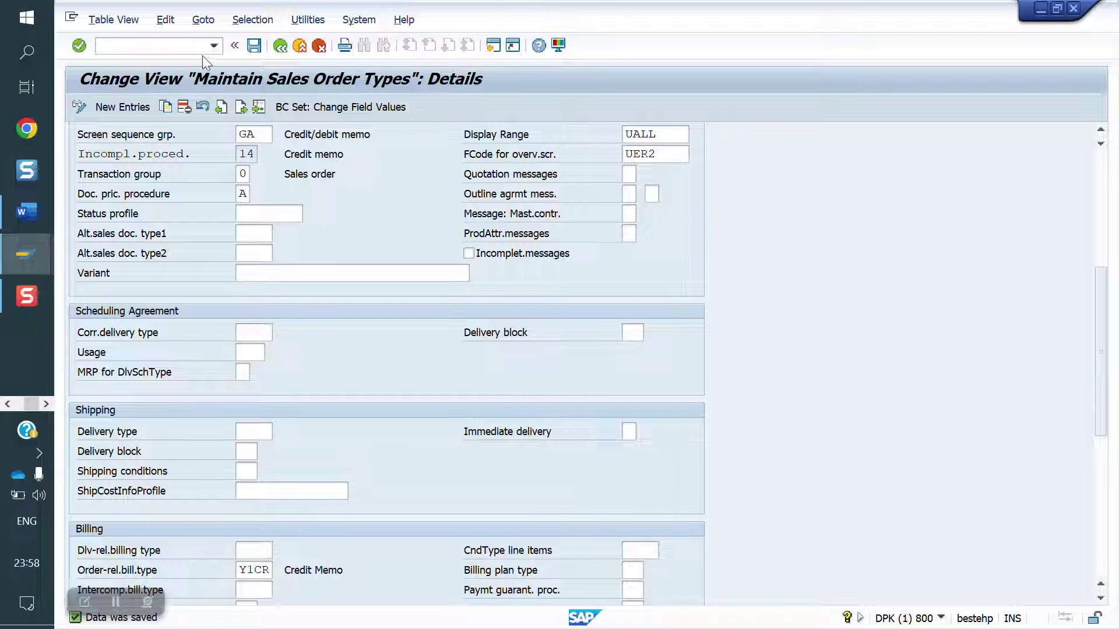
- Start VA01 for order type Y1OR and fill in the sold-to party of the standard order
{"action": "type", "text": "/NVA01"}
{"action": "key", "text": "Return"}
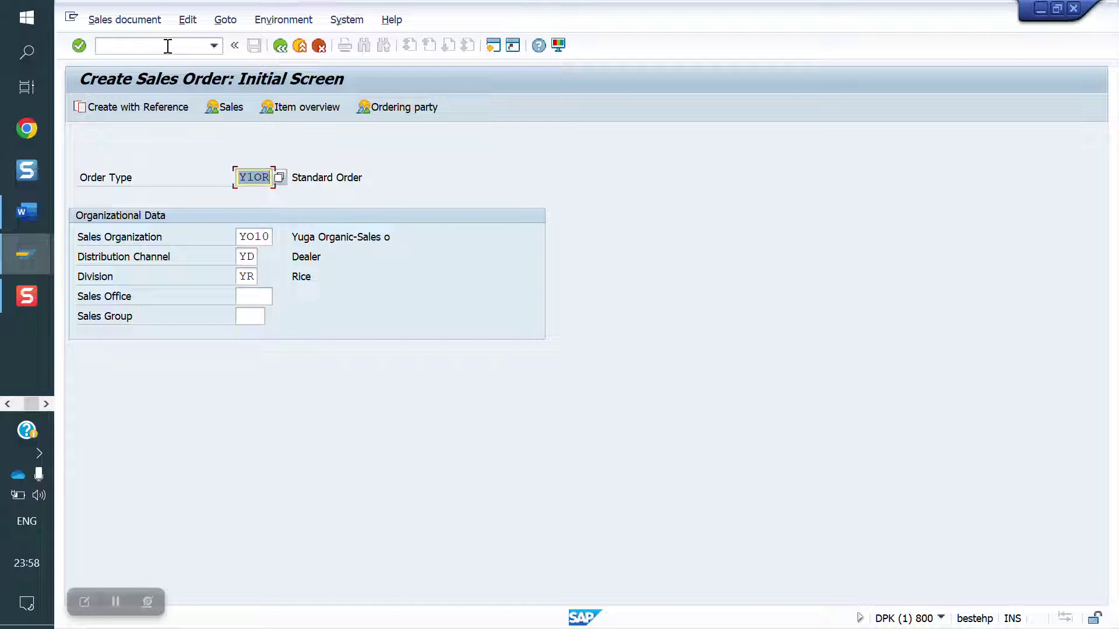
{"action": "key", "text": "Return"}
{"action": "key", "text": "Down"}
{"action": "key", "text": "Return"}
{"action": "key", "text": "Return"}
- Add material 50065599 to the standard order with an order quantity of 3
{"action": "key", "text": "Down"}
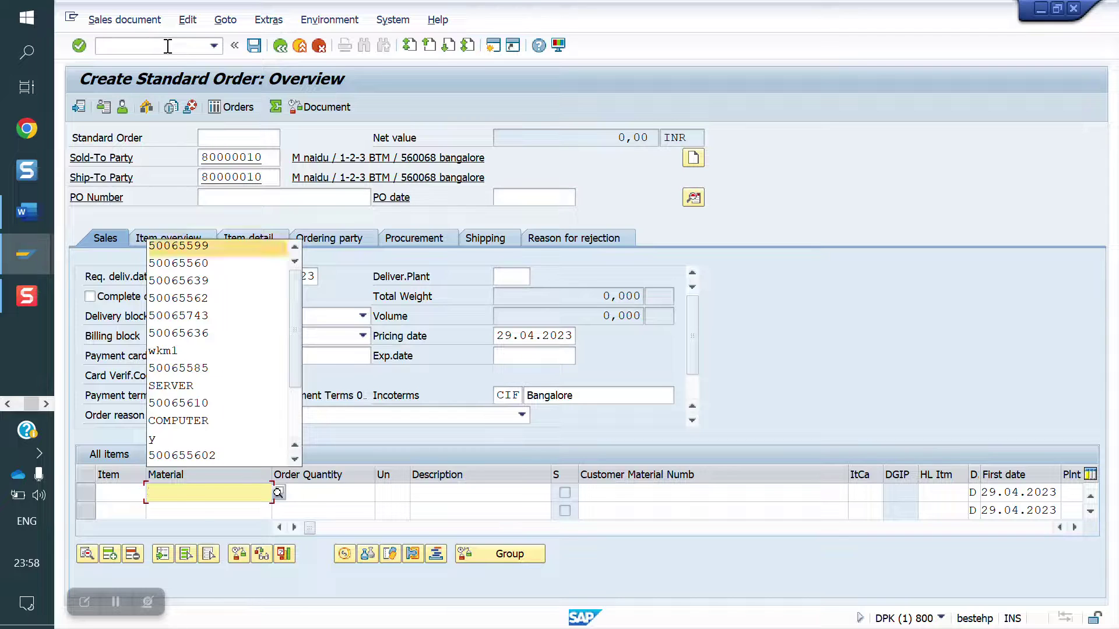
{"action": "key", "text": "Return"}
{"action": "key", "text": "Return"}
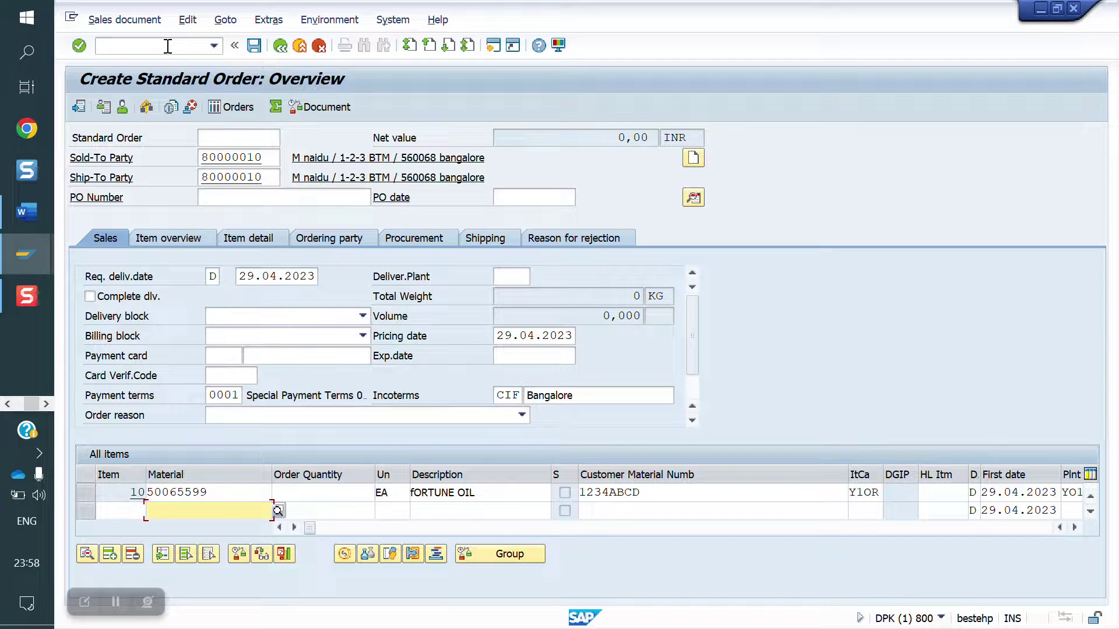
{"action": "left_click", "coordinate": [335, 491]}
{"action": "type", "text": "3"}
{"action": "key", "text": "Return"}
- Create the outbound delivery from the standard order with a picked quantity of 3 and post goods issue
{"action": "left_click", "coordinate": [154, 22]}
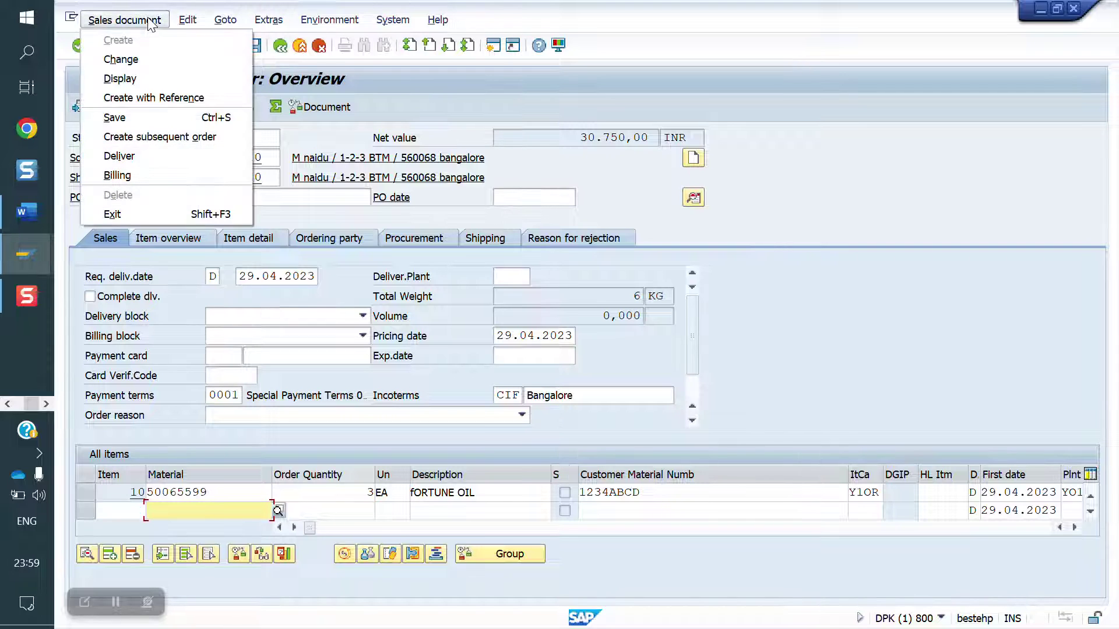
{"action": "left_click", "coordinate": [155, 158]}
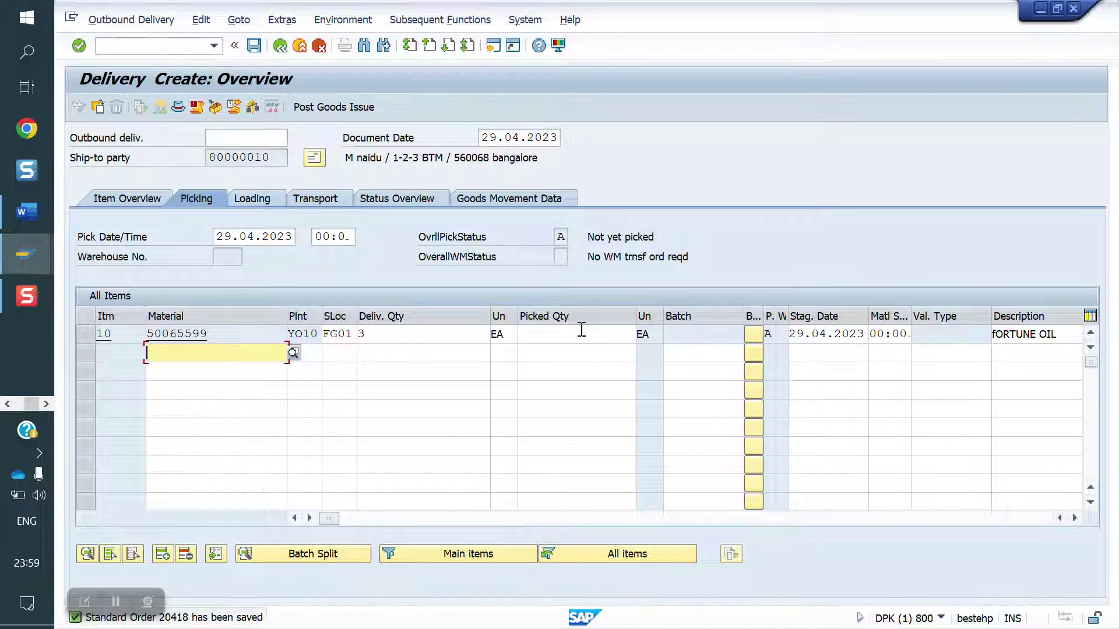
{"action": "left_click", "coordinate": [581, 330]}
{"action": "type", "text": "3"}
{"action": "key", "text": "Return"}
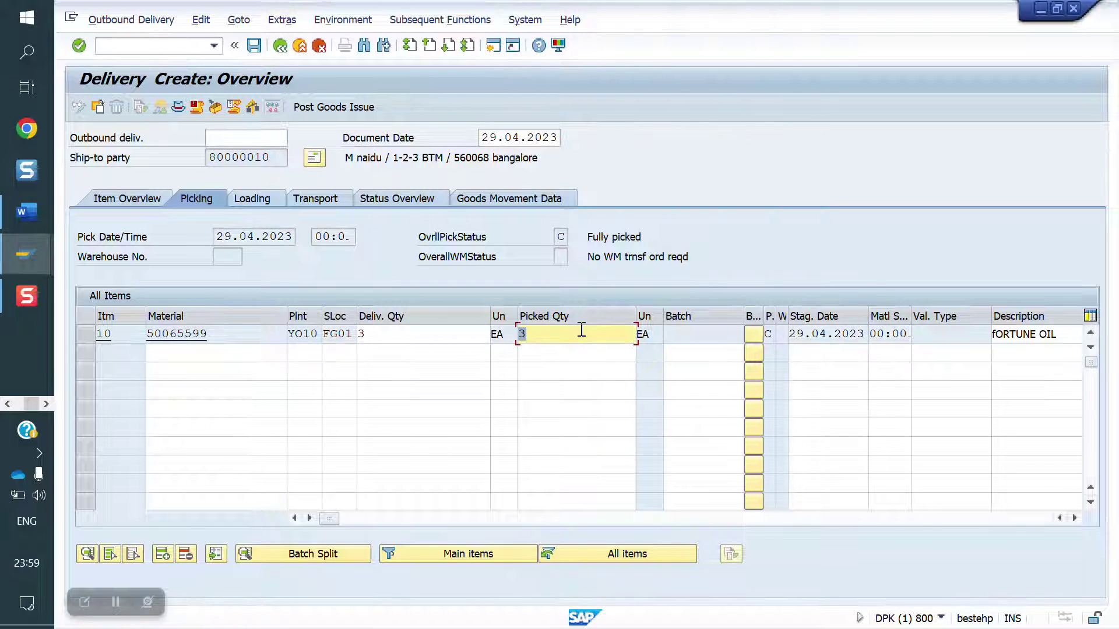
{"action": "left_click", "coordinate": [348, 108]}
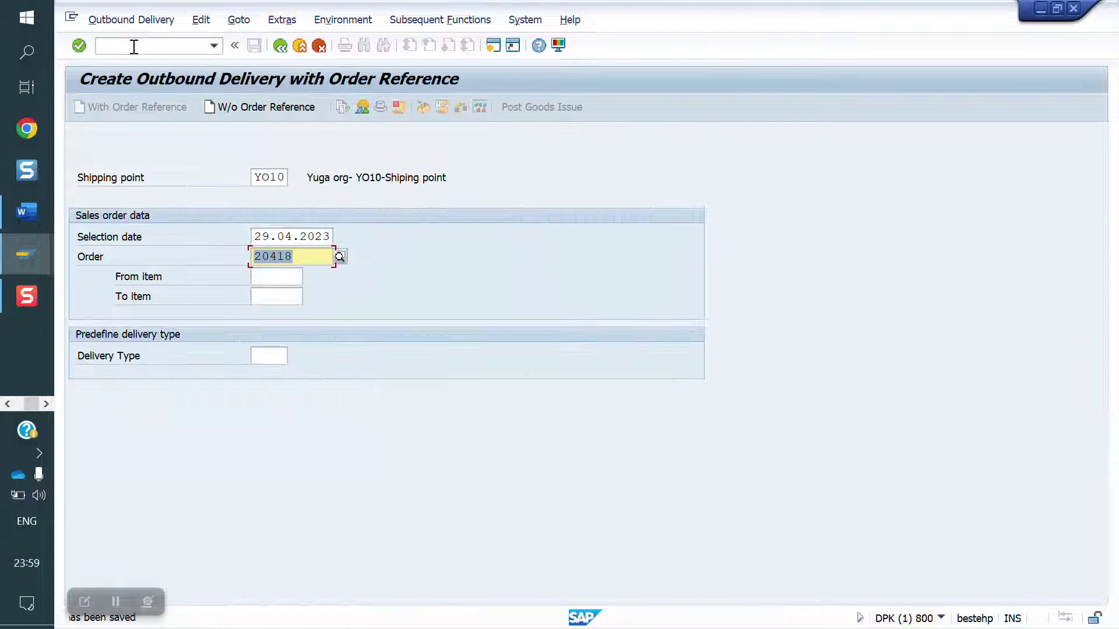
- Create and save the billing document for the delivery in VF01, and check the error log
{"action": "left_click", "coordinate": [102, 45]}
{"action": "type", "text": "/NVF01"}
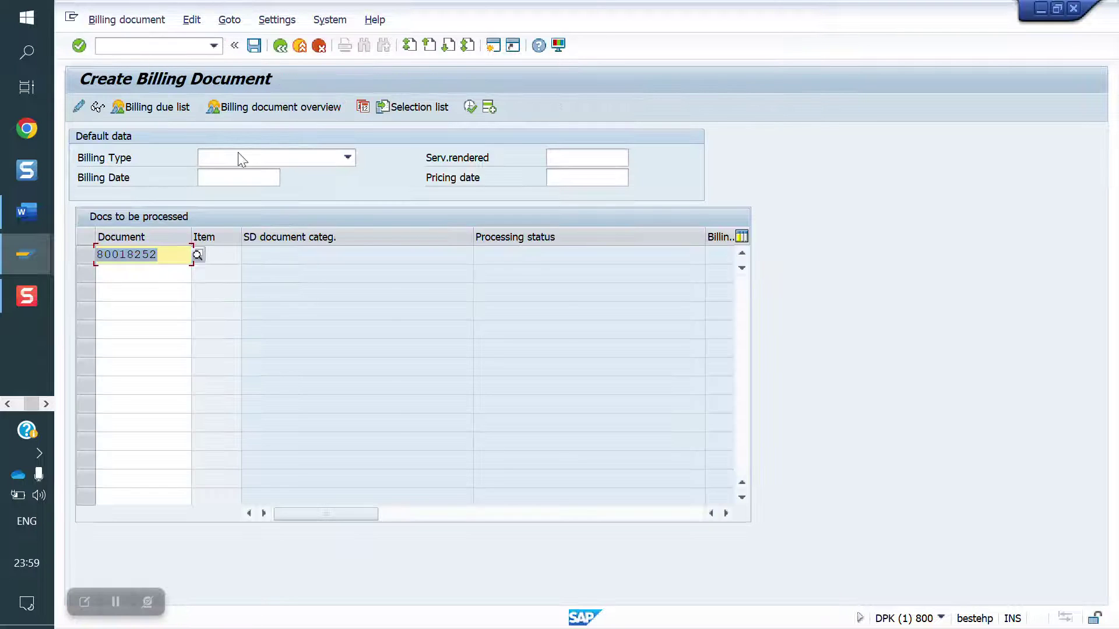
{"action": "left_click", "coordinate": [254, 46]}
{"action": "left_click", "coordinate": [190, 21]}
{"action": "left_click", "coordinate": [227, 79]}
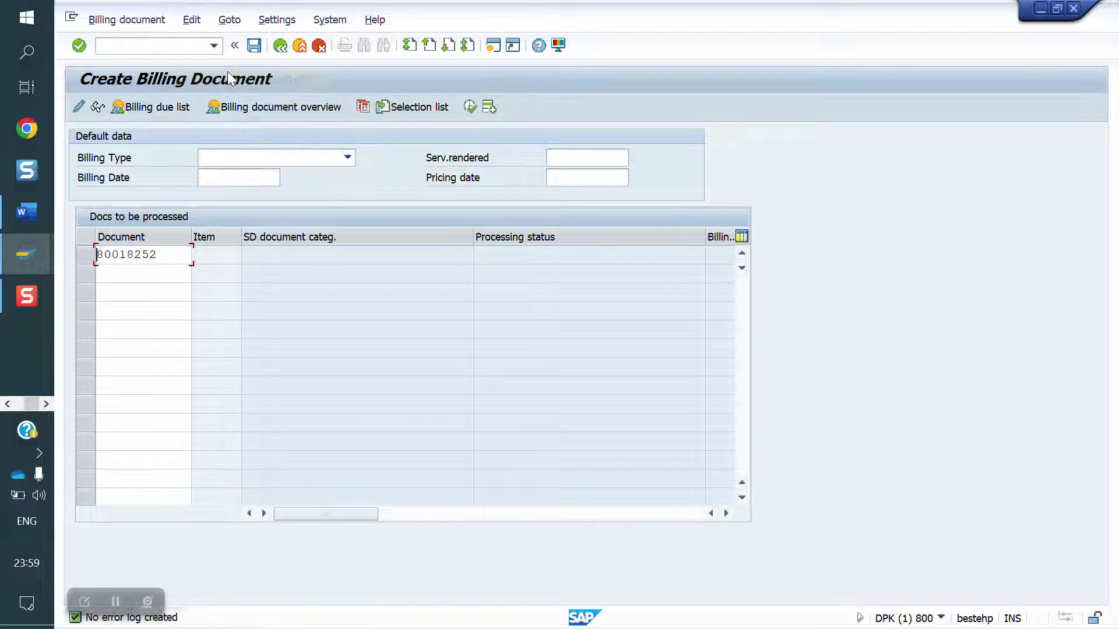
- Open the new billing document in transaction VF02 to review its billing items
{"action": "left_click", "coordinate": [131, 48]}
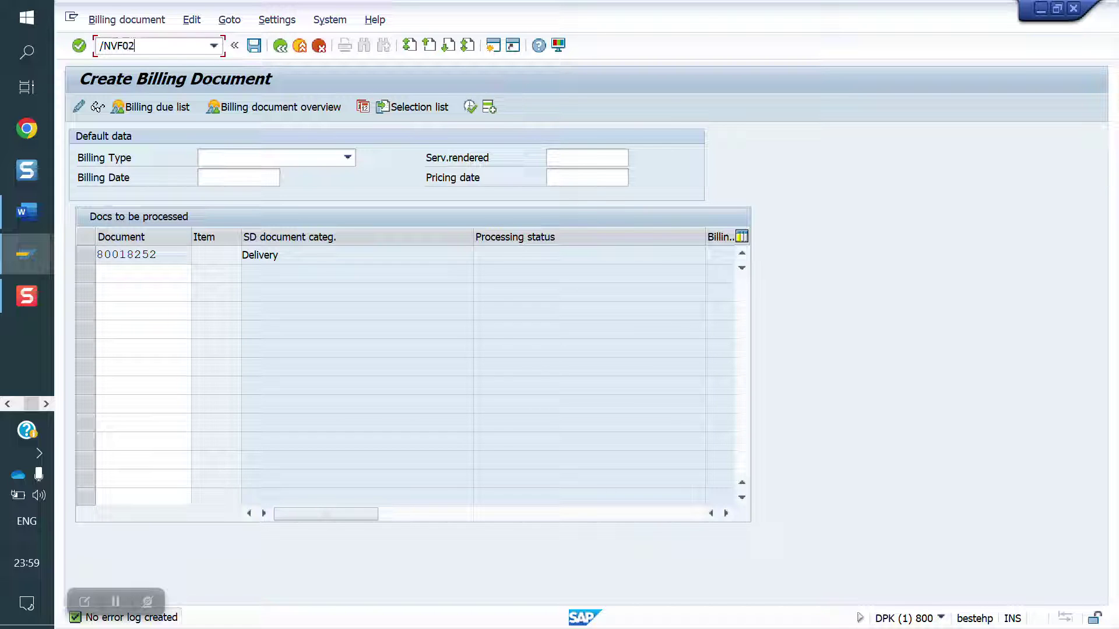
{"action": "key", "text": "Return"}
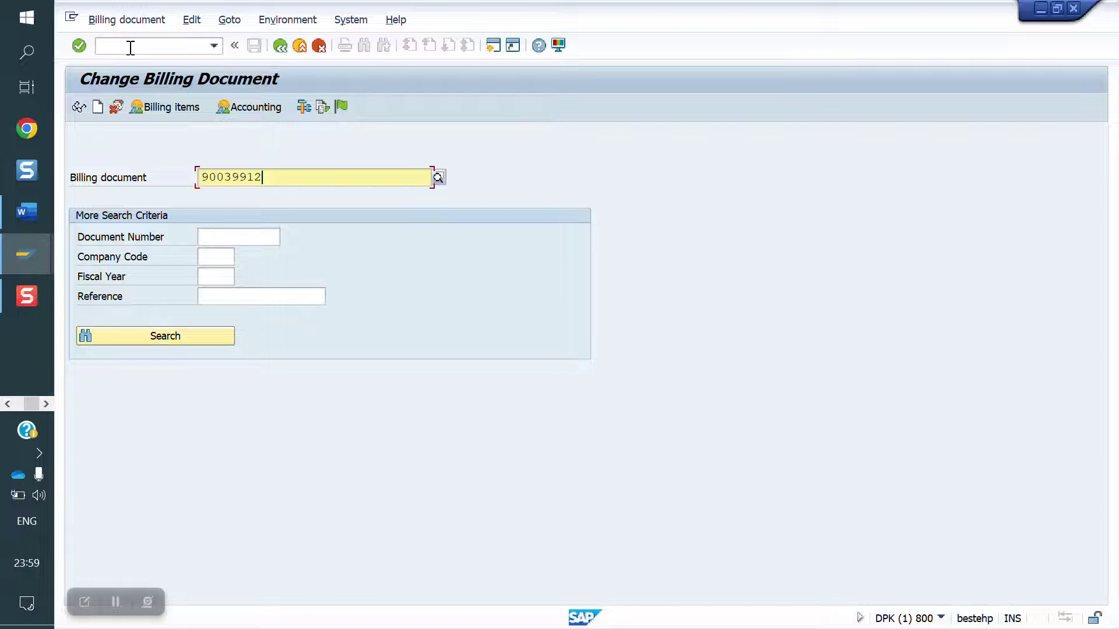
{"action": "key", "text": "Return"}
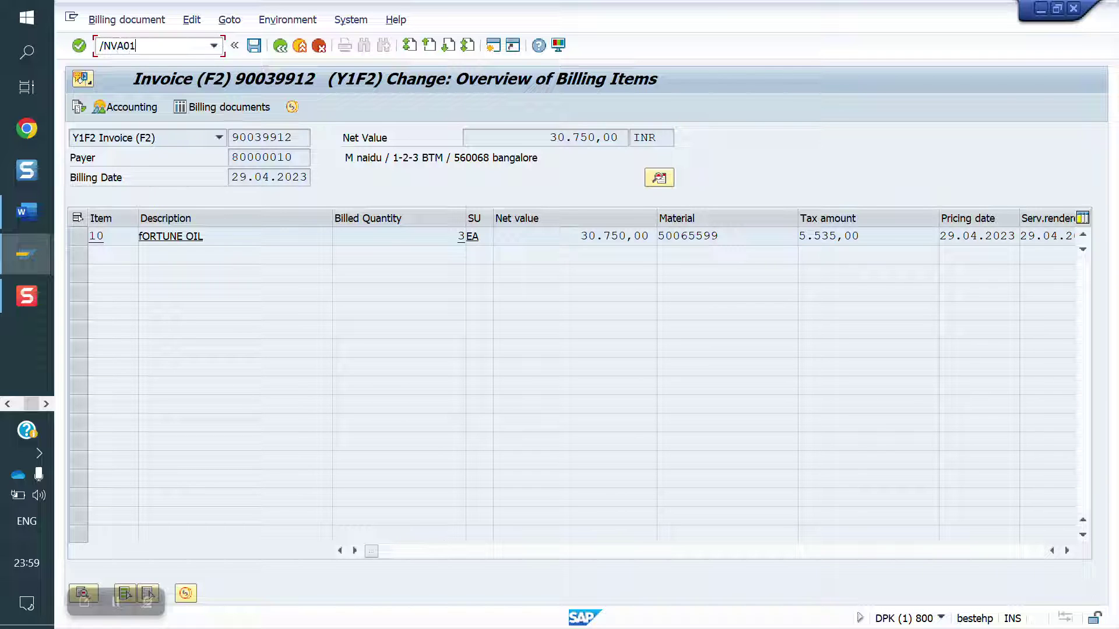
- Start VA01 with order type Y1CR and bring up creation with reference to a billing document
{"action": "key", "text": "Return"}
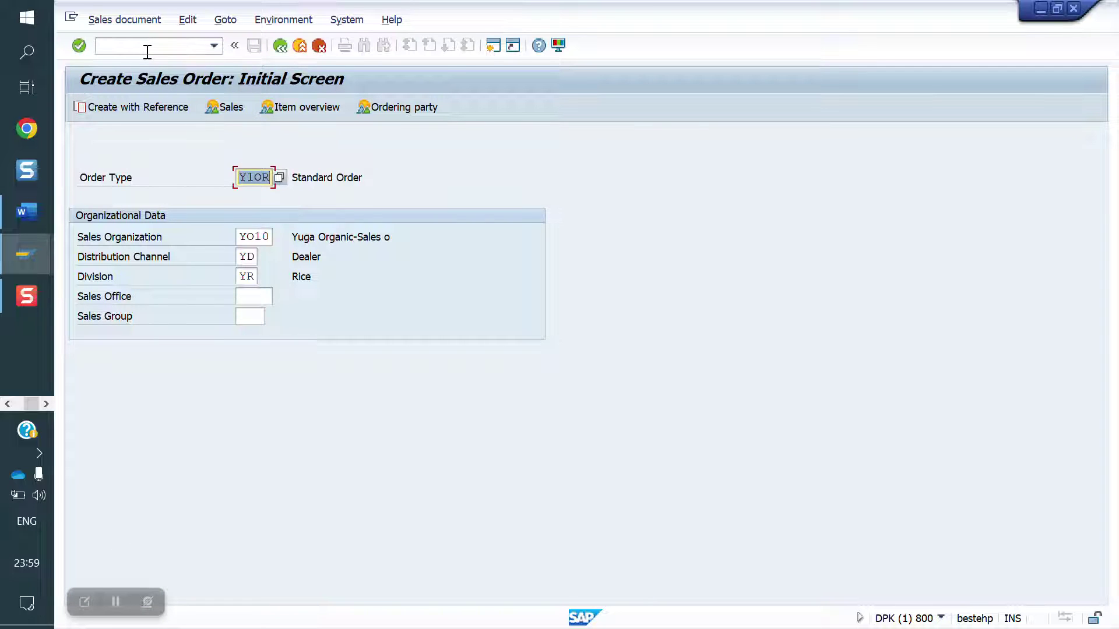
{"action": "type", "text": "Y1CR"}
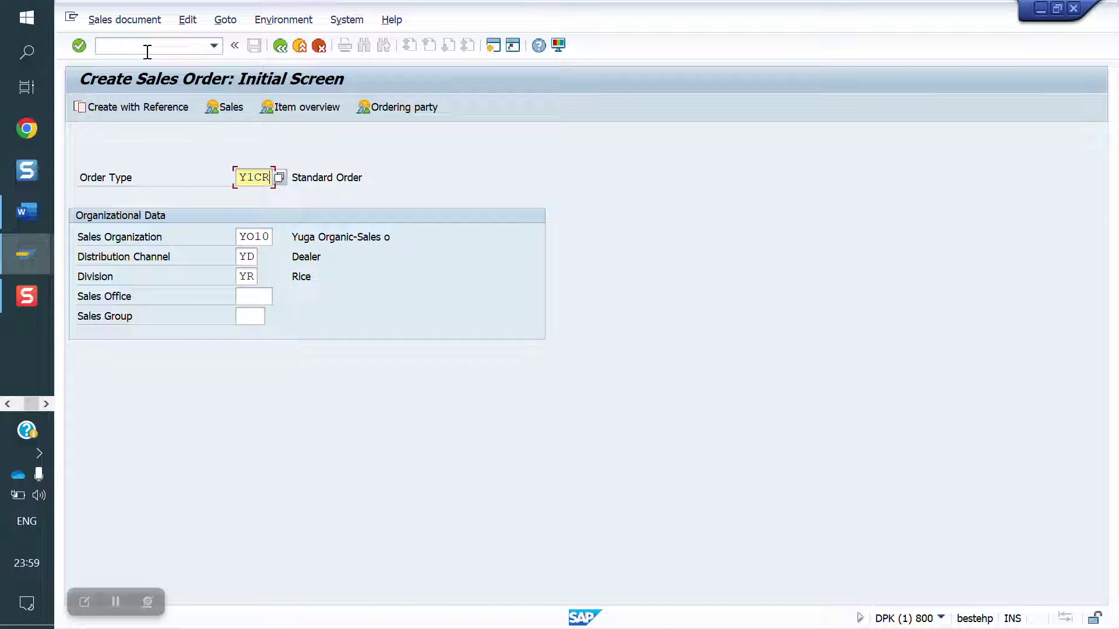
{"action": "key", "text": "Return"}
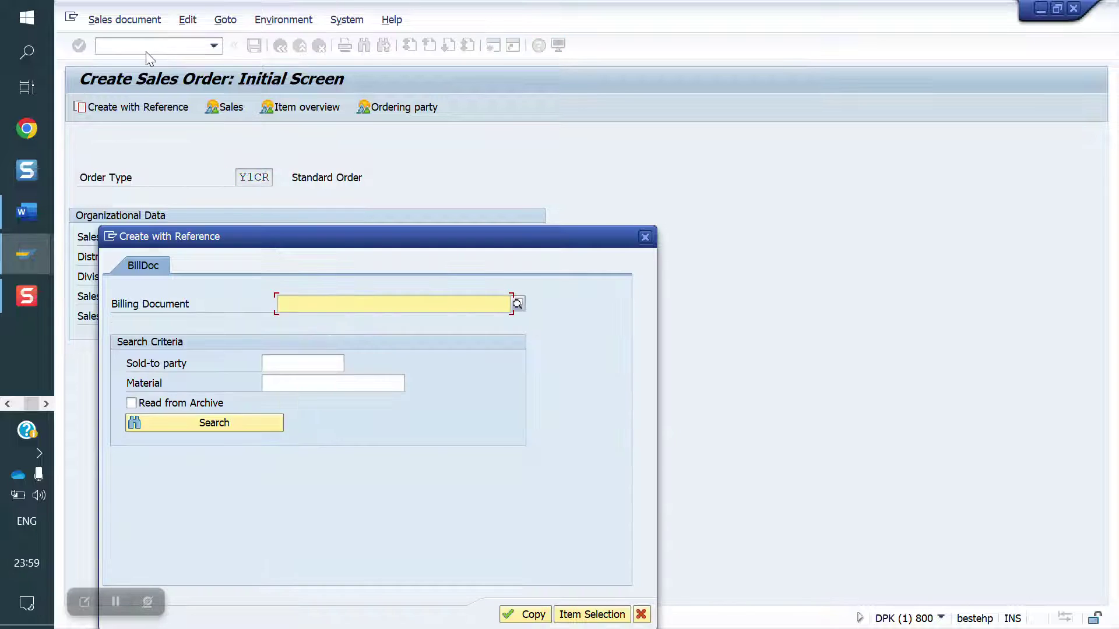
- Try to create the Y1CR credit memo request by copying the new billing document, and close the reference dialog
{"action": "type", "text": "90039912"}
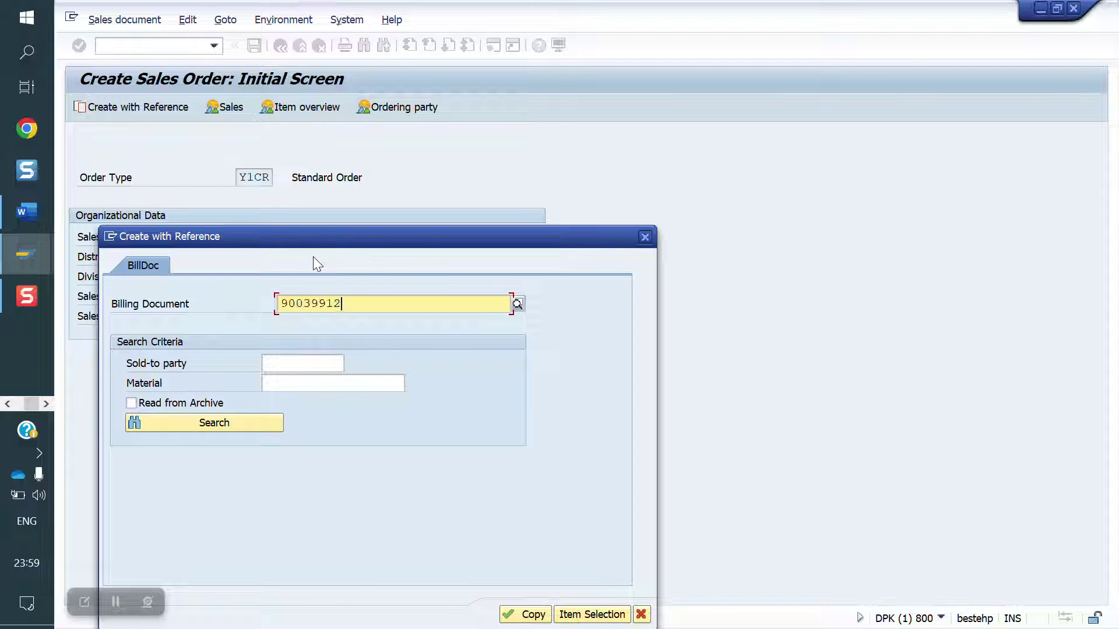
{"action": "key", "text": "Return"}
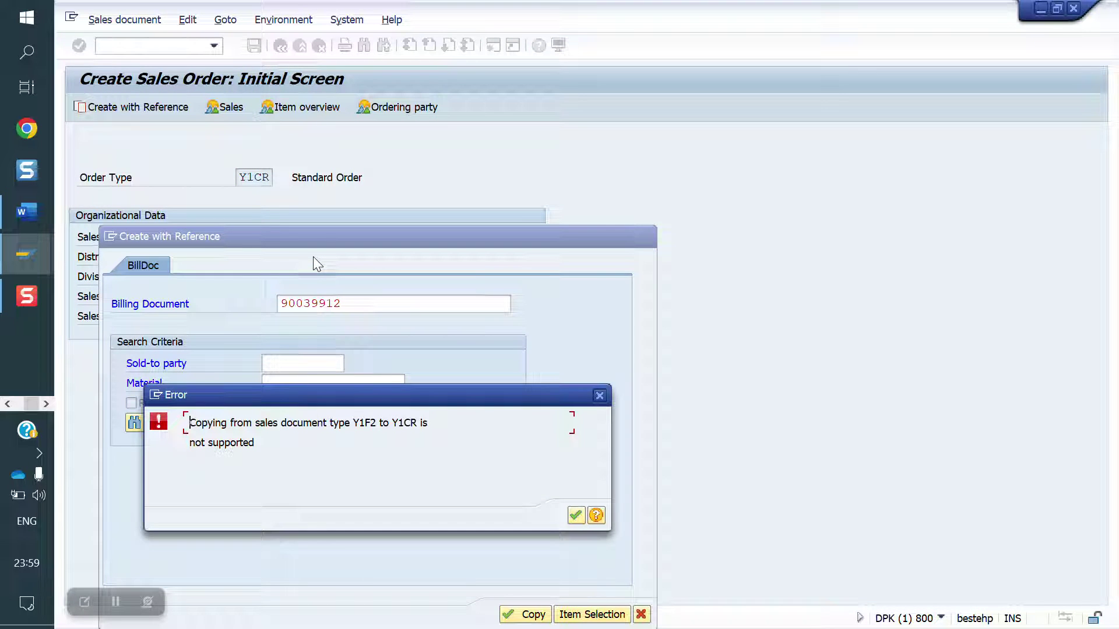
{"action": "left_click", "coordinate": [600, 395]}
{"action": "left_click", "coordinate": [645, 237]}
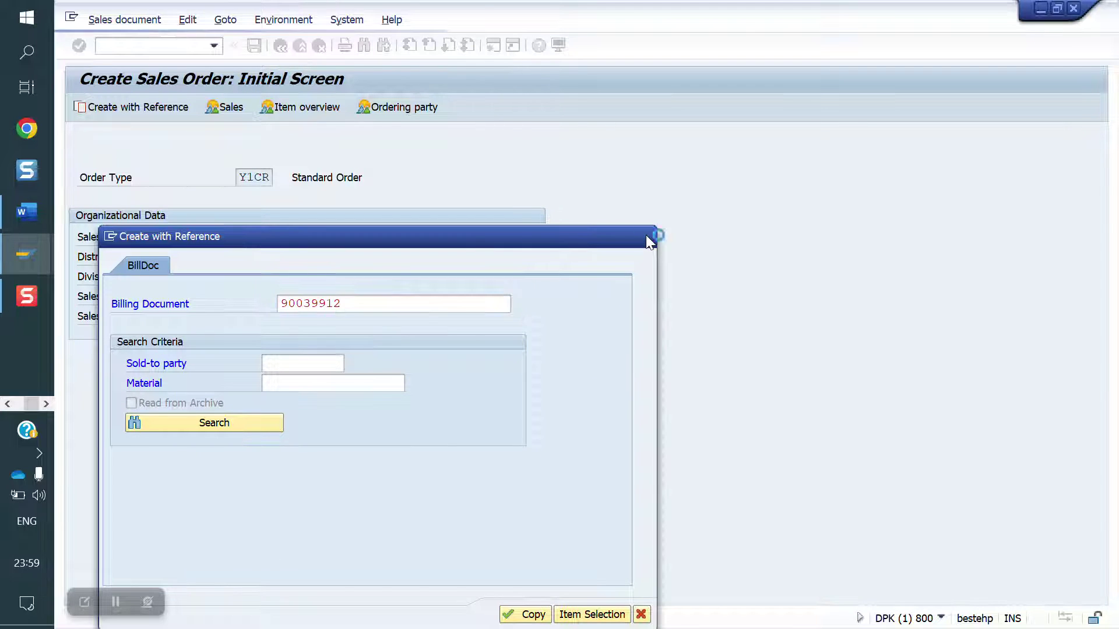
- Open transaction VTAF for billing-to-sales copying control and switch the header entries to change mode
{"action": "left_click", "coordinate": [146, 51]}
{"action": "type", "text": "/N"}
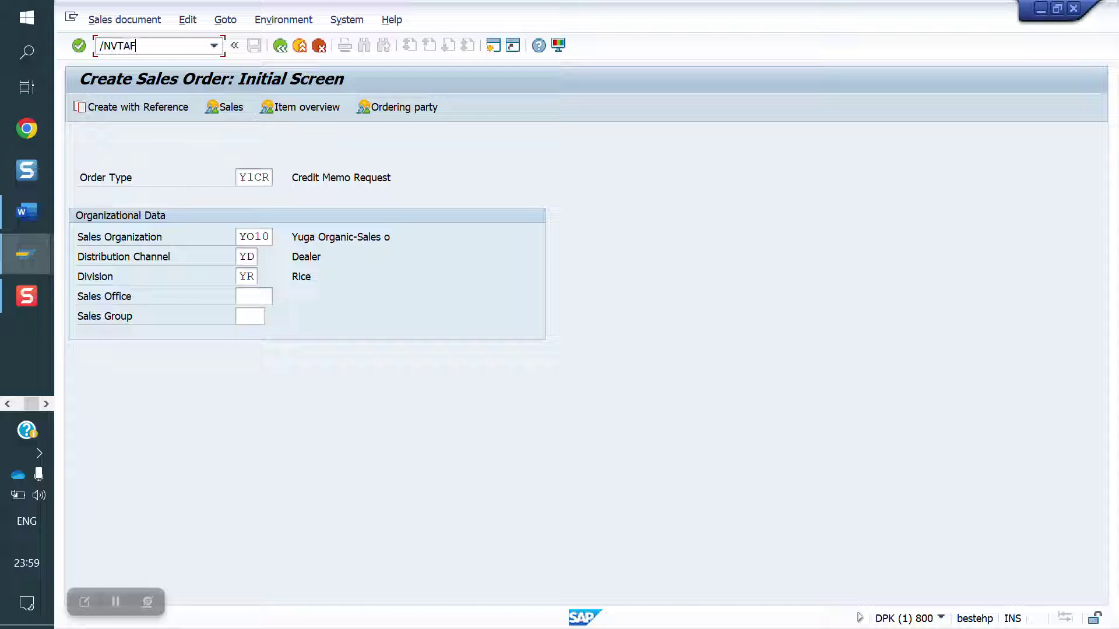
{"action": "type", "text": "VTAF"}
{"action": "key", "text": "Return"}
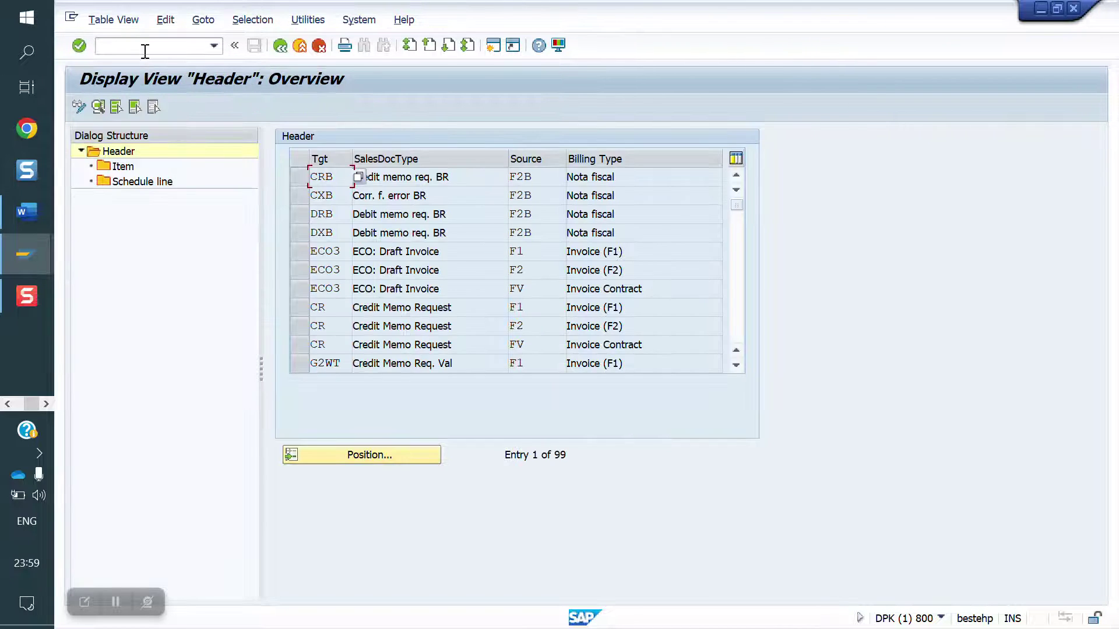
{"action": "left_click", "coordinate": [78, 105]}
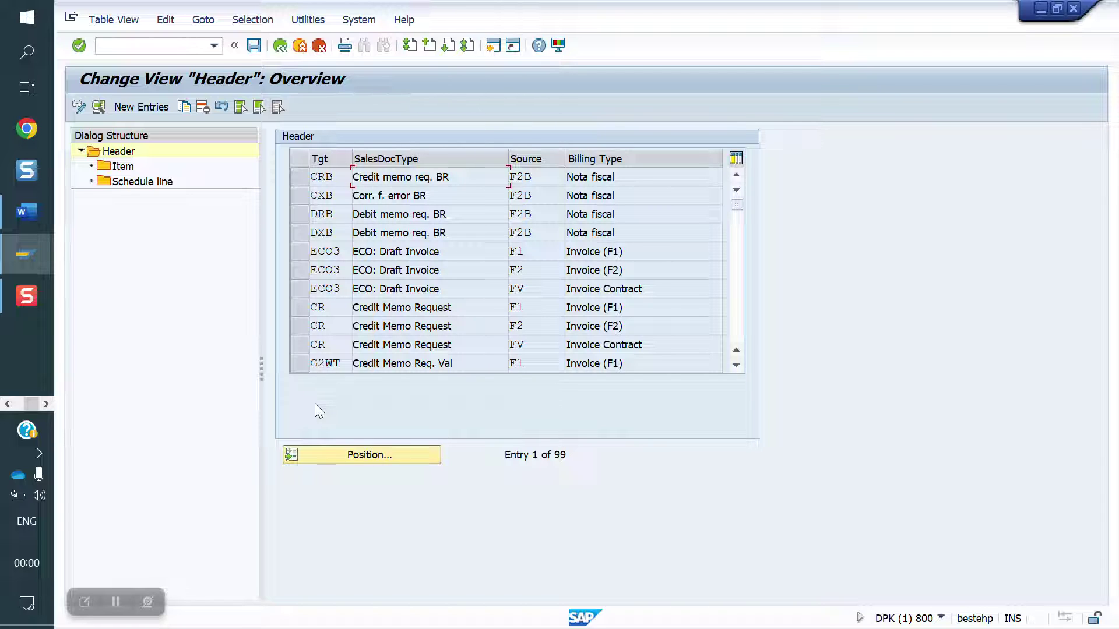
- Copy the header entry from billing type F2 to CR, setting the target sales document type to Y1CR
{"action": "left_click", "coordinate": [294, 327]}
{"action": "left_click", "coordinate": [190, 109]}
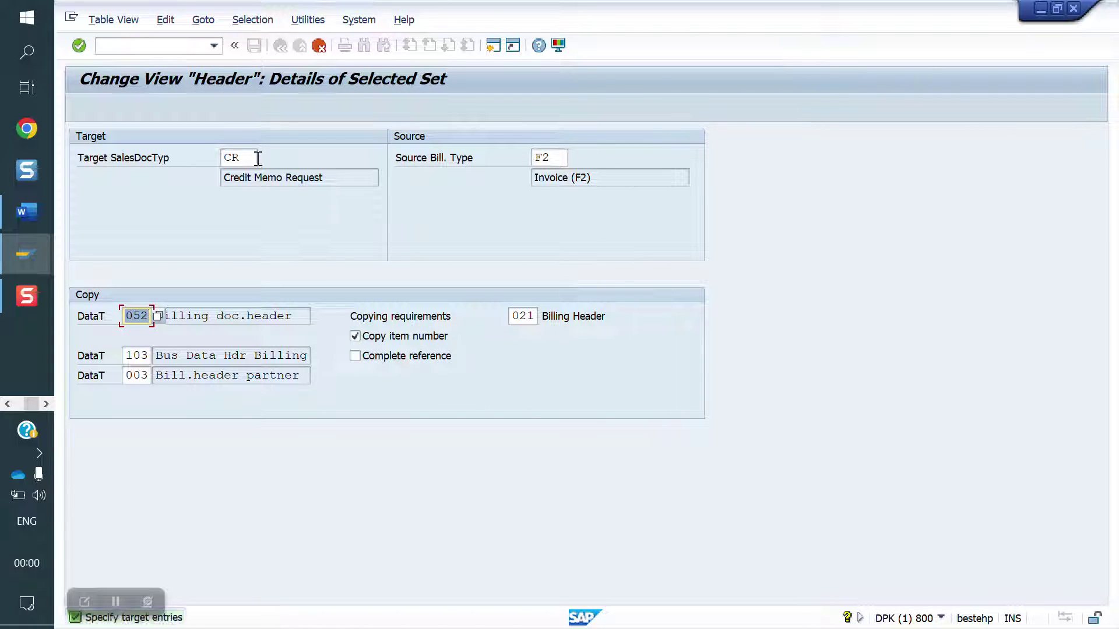
{"action": "left_click", "coordinate": [255, 157]}
{"action": "key", "text": "BackSpace"}
{"action": "key", "text": "BackSpace"}
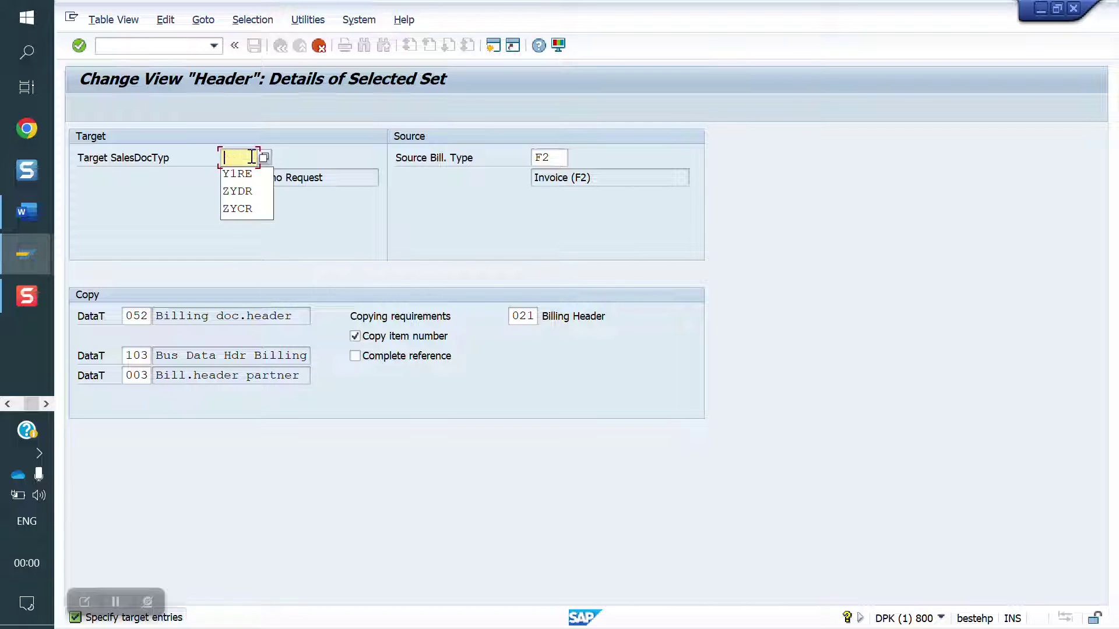
{"action": "type", "text": "Y1C"}
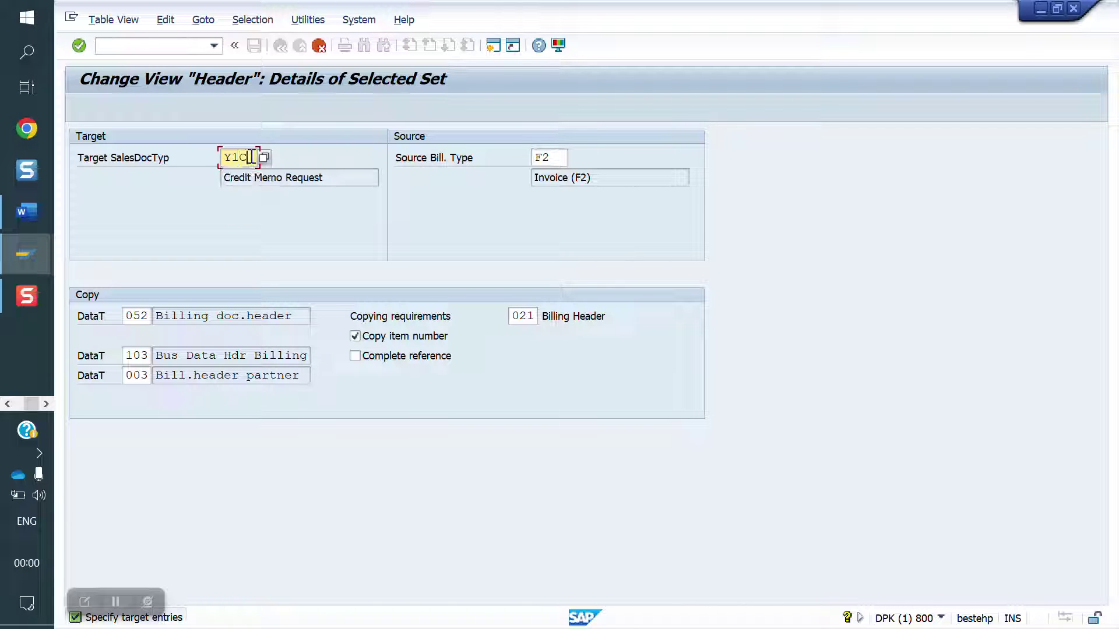
- Set the copied entry's source billing type to Y1F2 and copy it with all dependent entries
{"action": "left_click", "coordinate": [552, 155]}
{"action": "key", "text": "BackSpace"}
{"action": "key", "text": "BackSpace"}
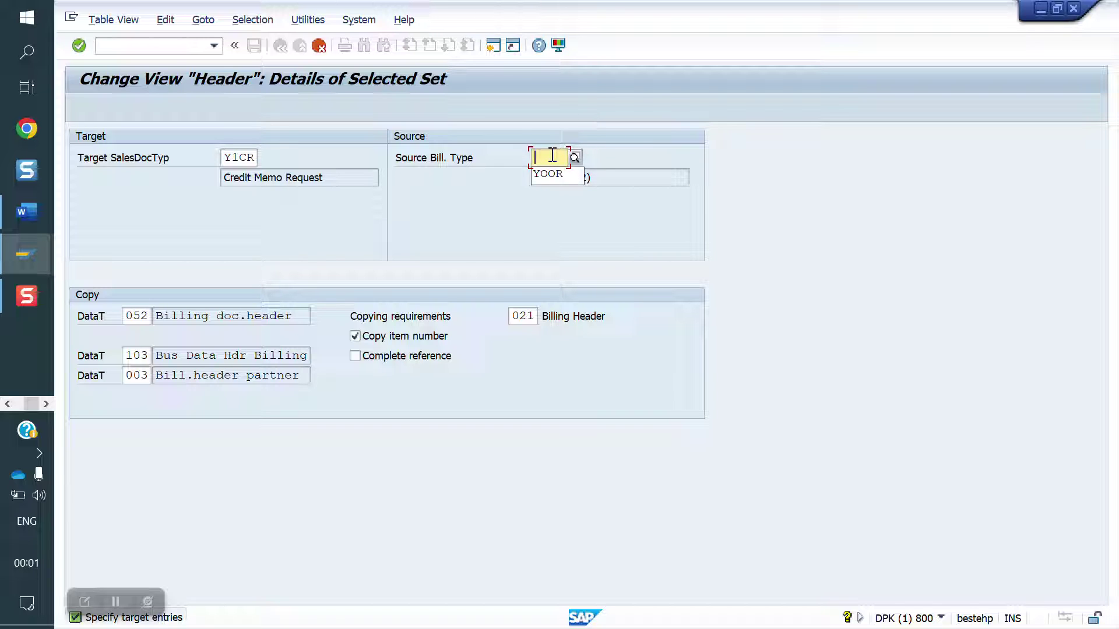
{"action": "type", "text": "YA"}
{"action": "key", "text": "BackSpace"}
{"action": "type", "text": "1F2"}
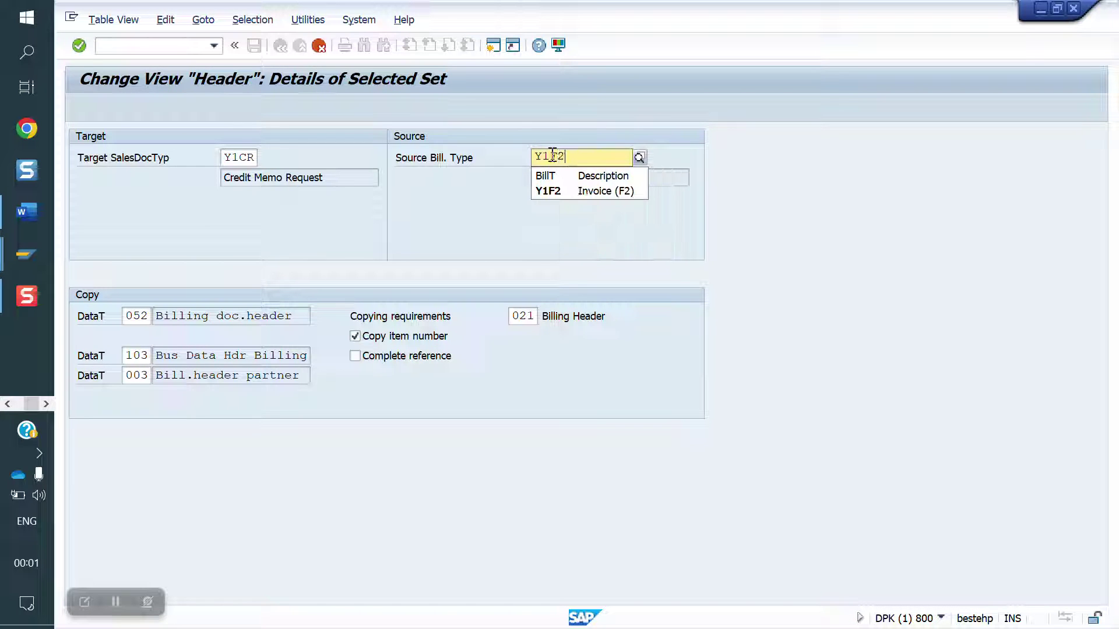
{"action": "key", "text": "Down"}
{"action": "key", "text": "Return"}
{"action": "key", "text": "Return"}
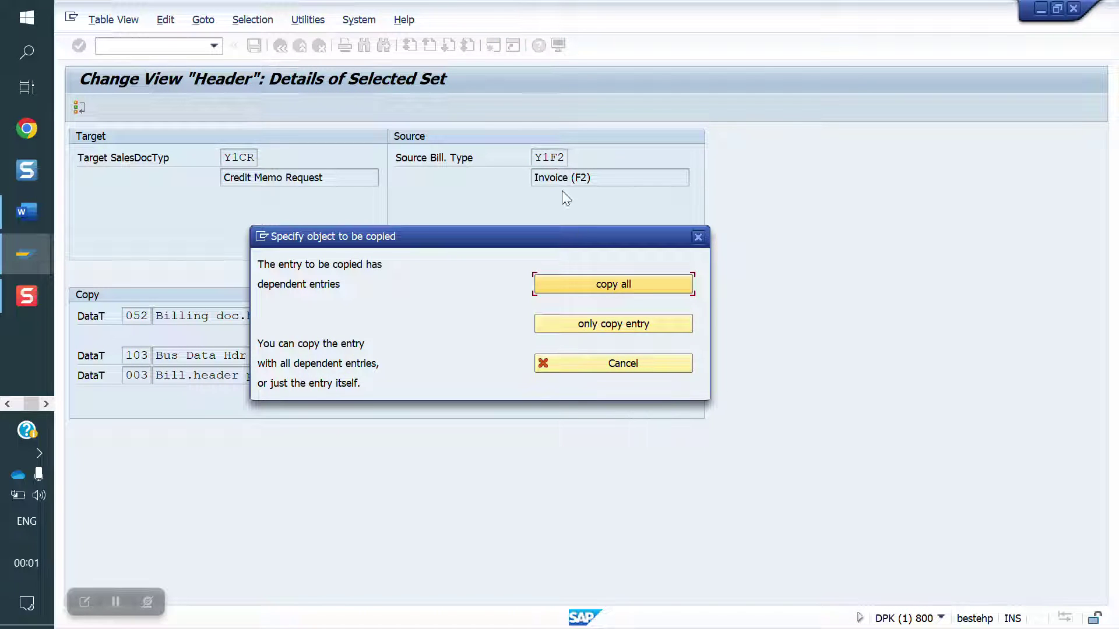
{"action": "left_click", "coordinate": [623, 283]}
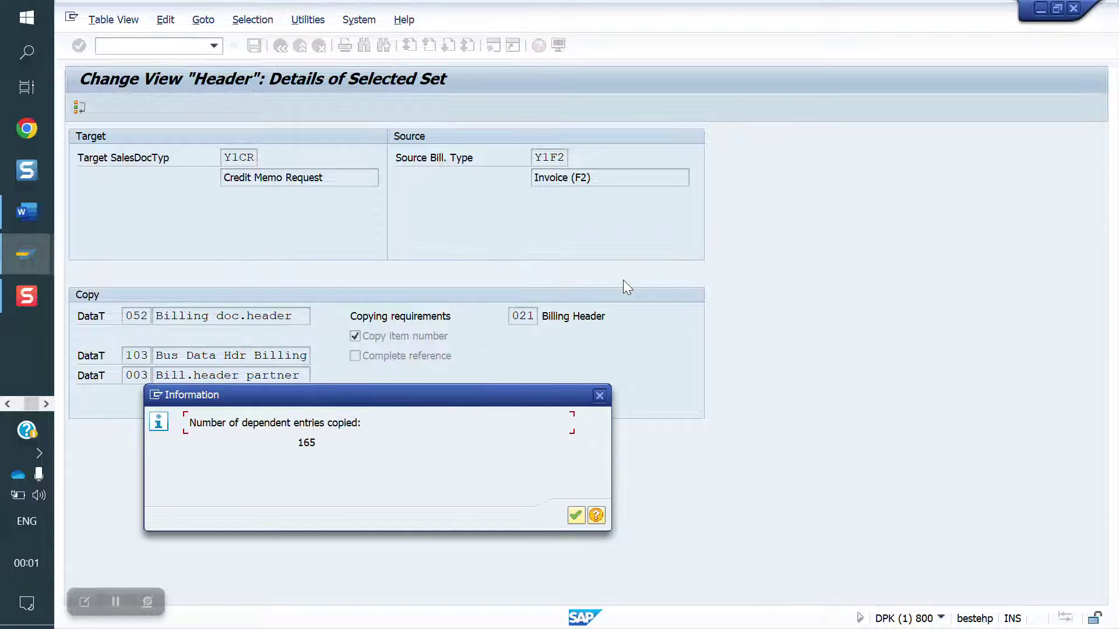
{"action": "left_click", "coordinate": [575, 515]}
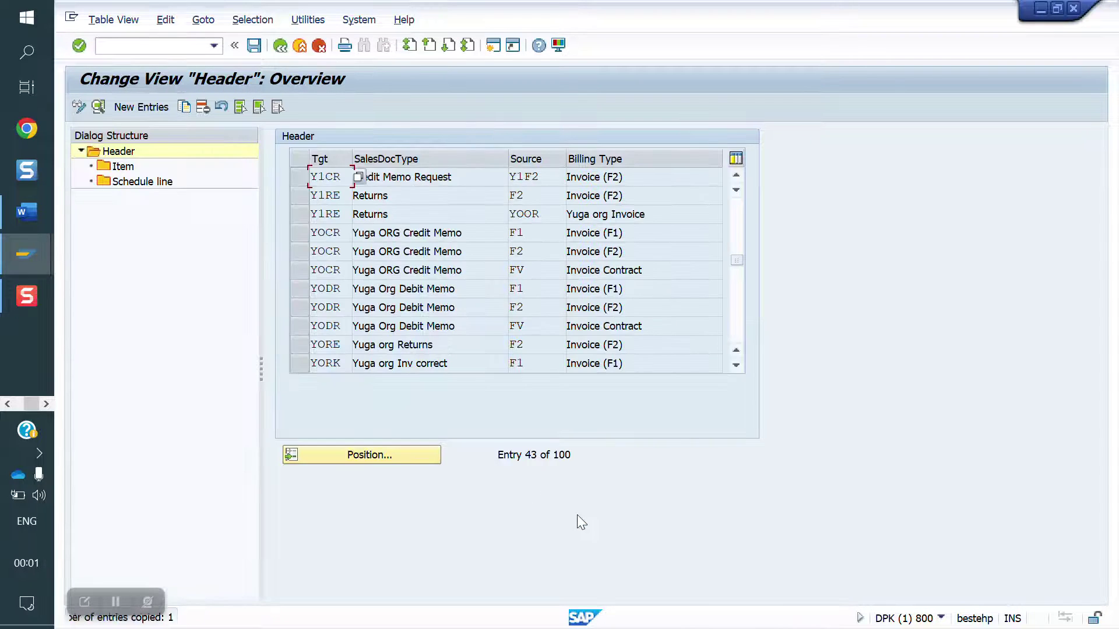
- Open the item entries of the Y1F2 to Y1CR copying control and position the list at item category Y1CR
{"action": "left_click", "coordinate": [299, 177]}
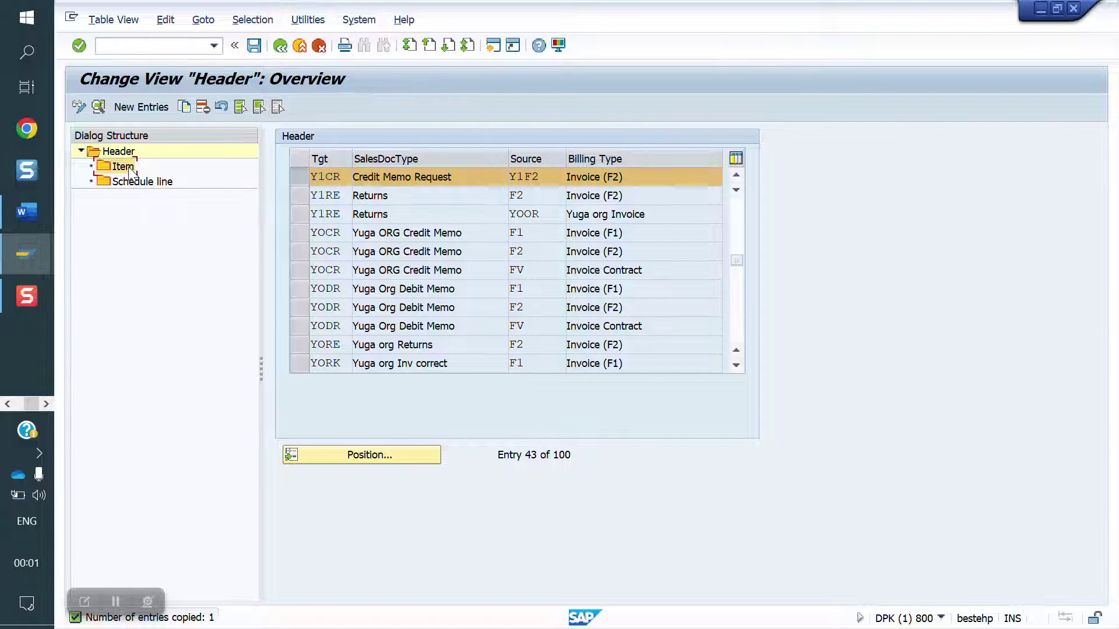
{"action": "double_click", "coordinate": [123, 167]}
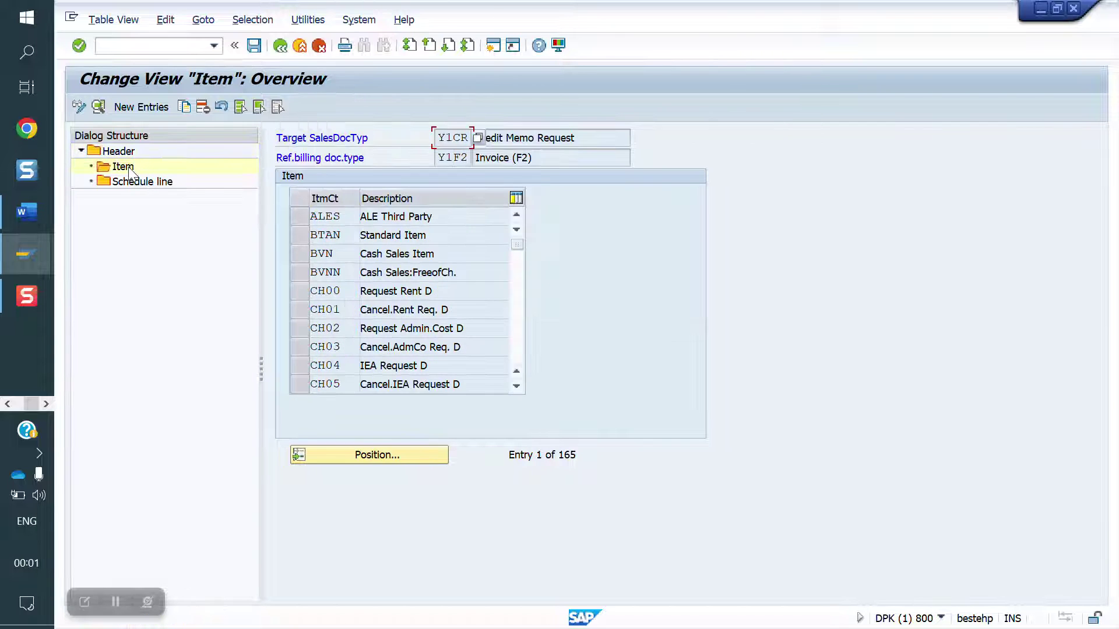
{"action": "left_click", "coordinate": [371, 455]}
{"action": "type", "text": "Y"}
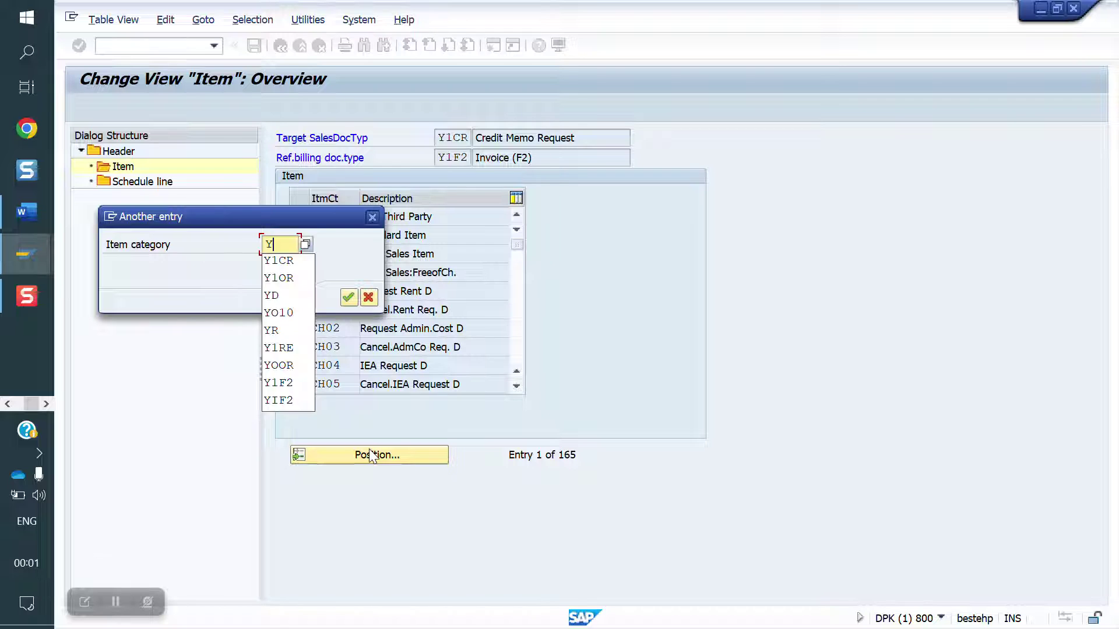
{"action": "type", "text": "1CR"}
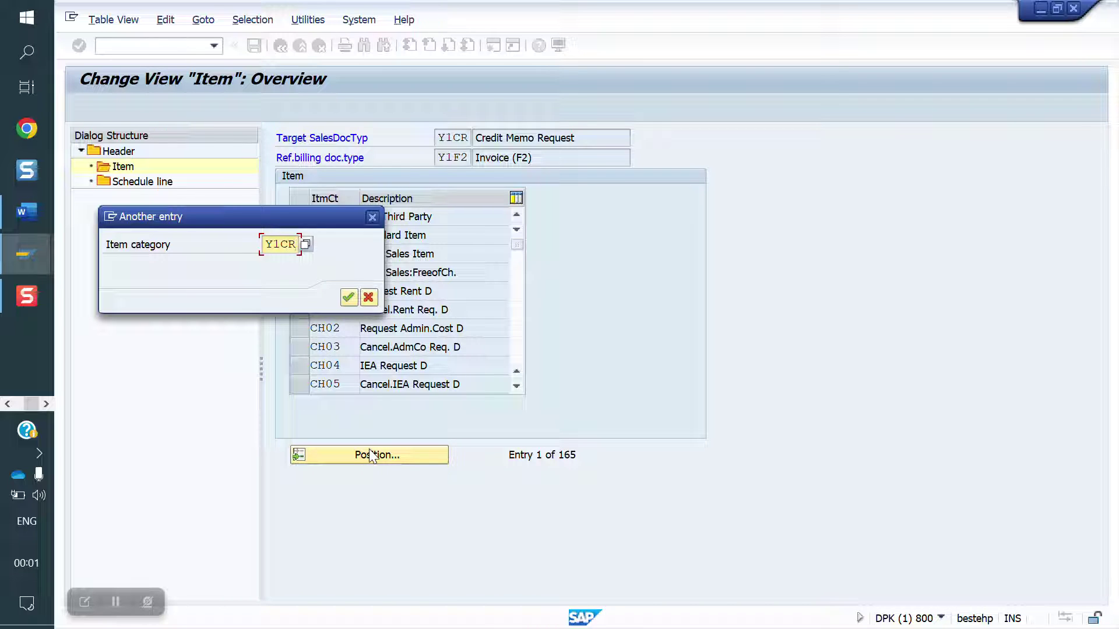
{"action": "key", "text": "Return"}
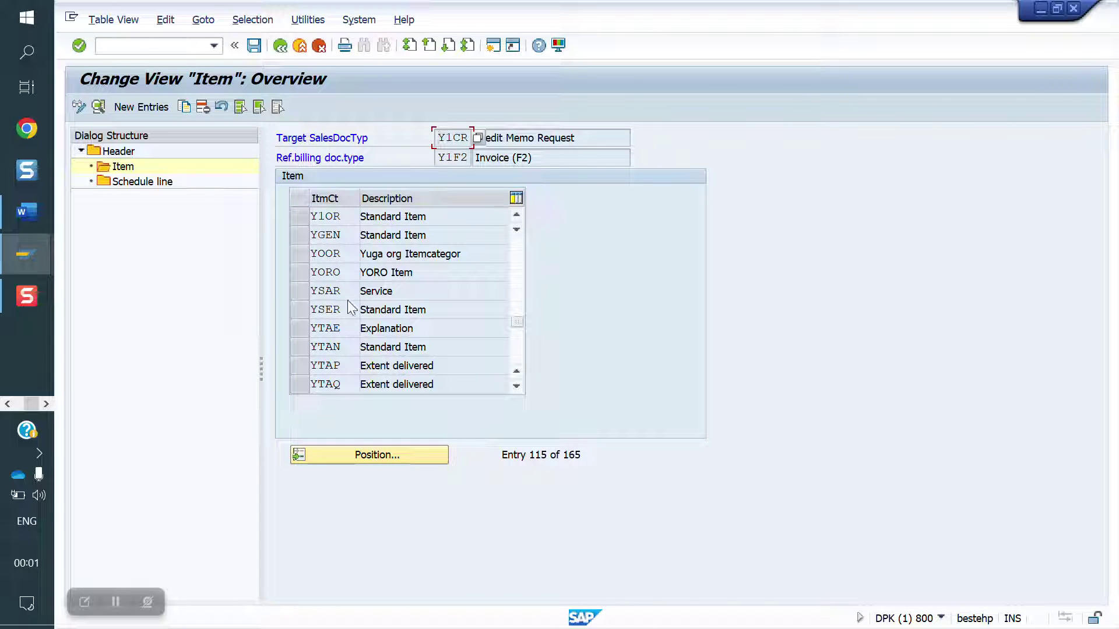
- Copy the YOOR item entry with source item category Y1CR and save the copying control
{"action": "left_click", "coordinate": [304, 257]}
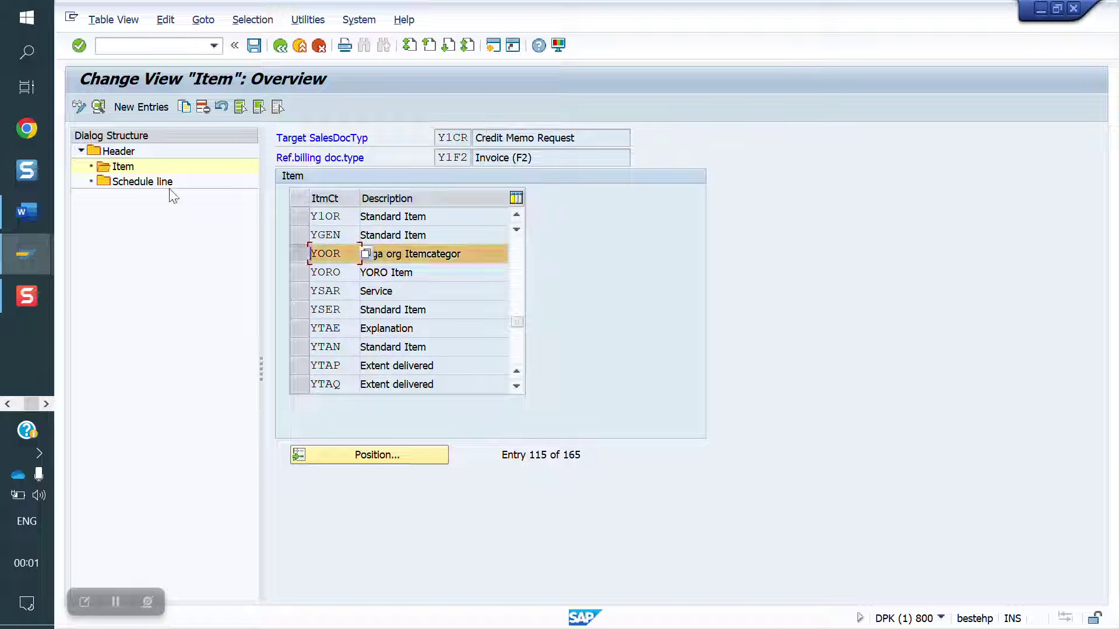
{"action": "left_click", "coordinate": [184, 108]}
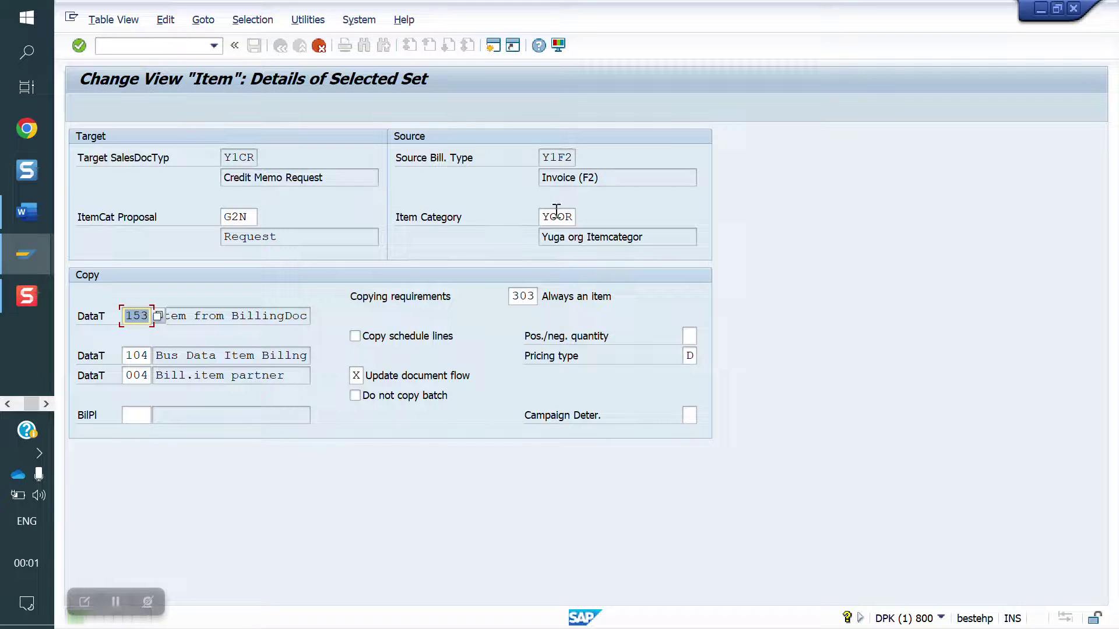
{"action": "left_click", "coordinate": [574, 216]}
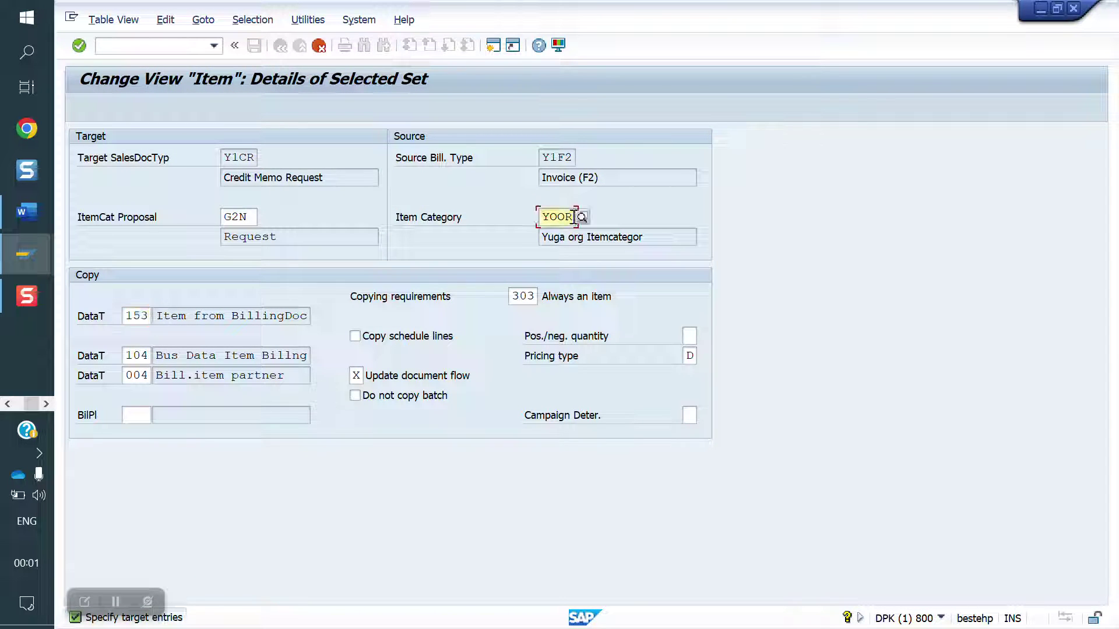
{"action": "key", "text": "BackSpace"}
{"action": "key", "text": "BackSpace"}
{"action": "key", "text": "BackSpace"}
{"action": "key", "text": "BackSpace"}
{"action": "type", "text": "Y1CR"}
{"action": "key", "text": "Return"}
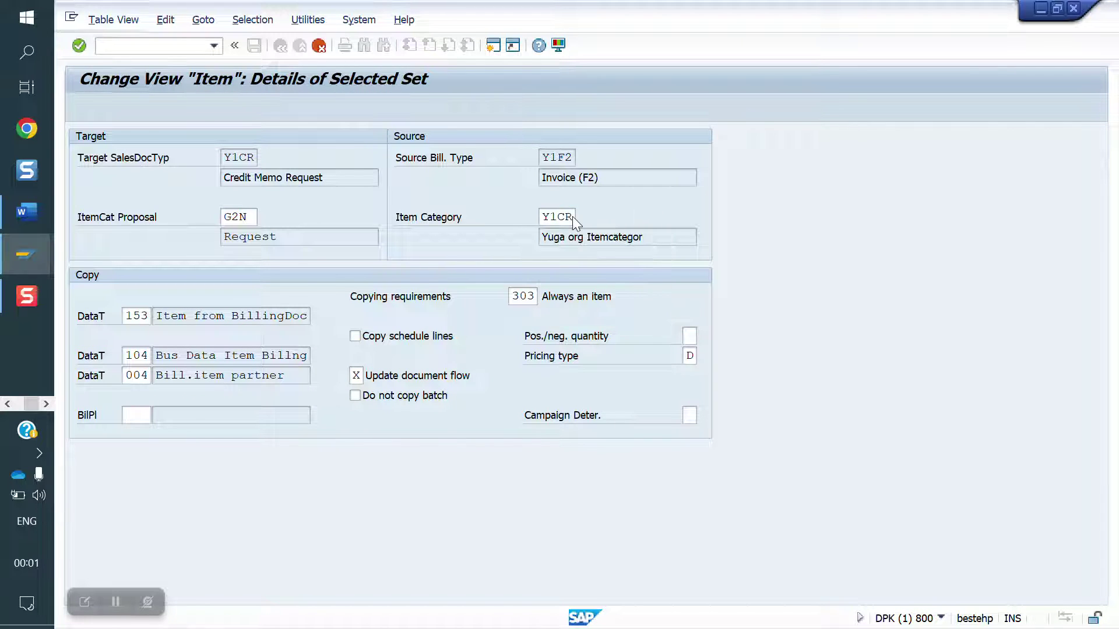
{"action": "key", "text": "Return"}
{"action": "left_click", "coordinate": [254, 45]}
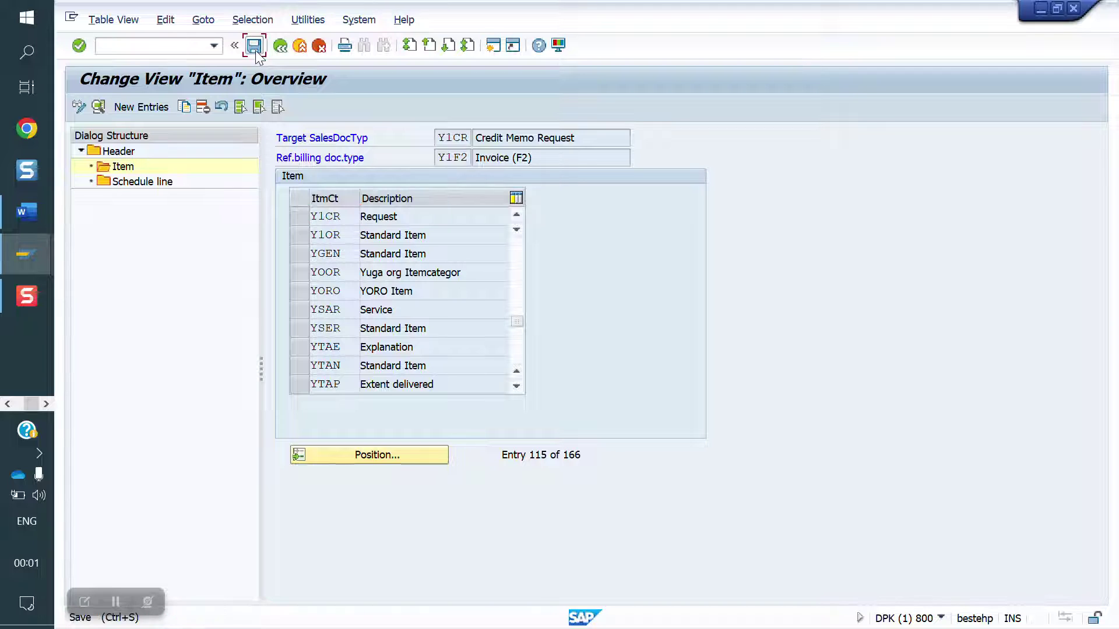
{"action": "left_click", "coordinate": [420, 298]}
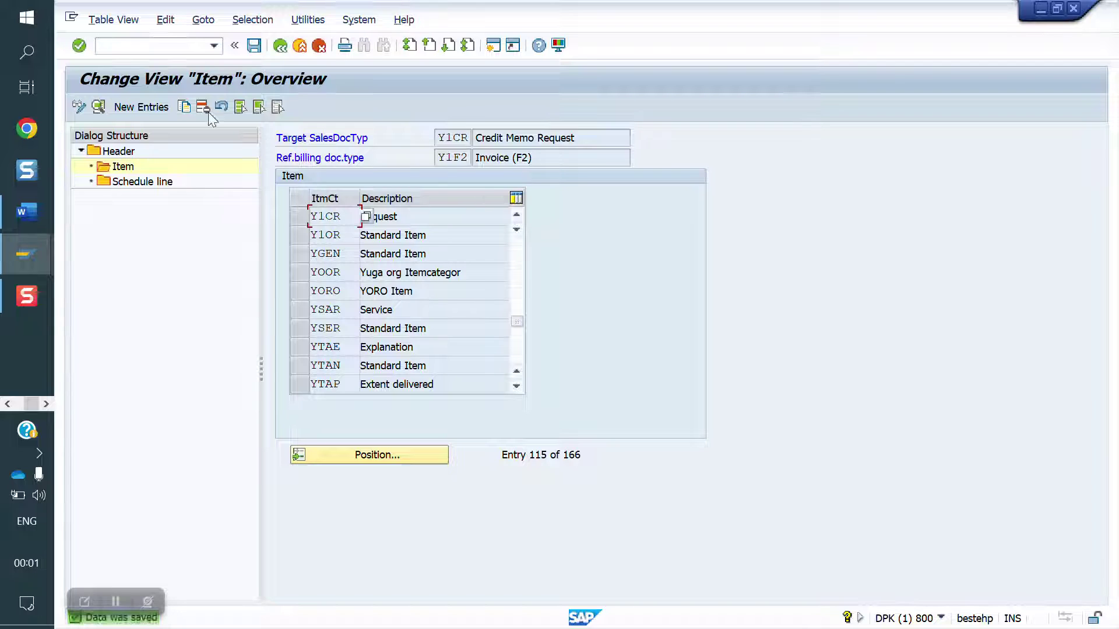
- Look up the billing document in a new VF03 session and create the Y1CR credit memo request with reference to it in VA01
{"action": "left_click", "coordinate": [154, 50]}
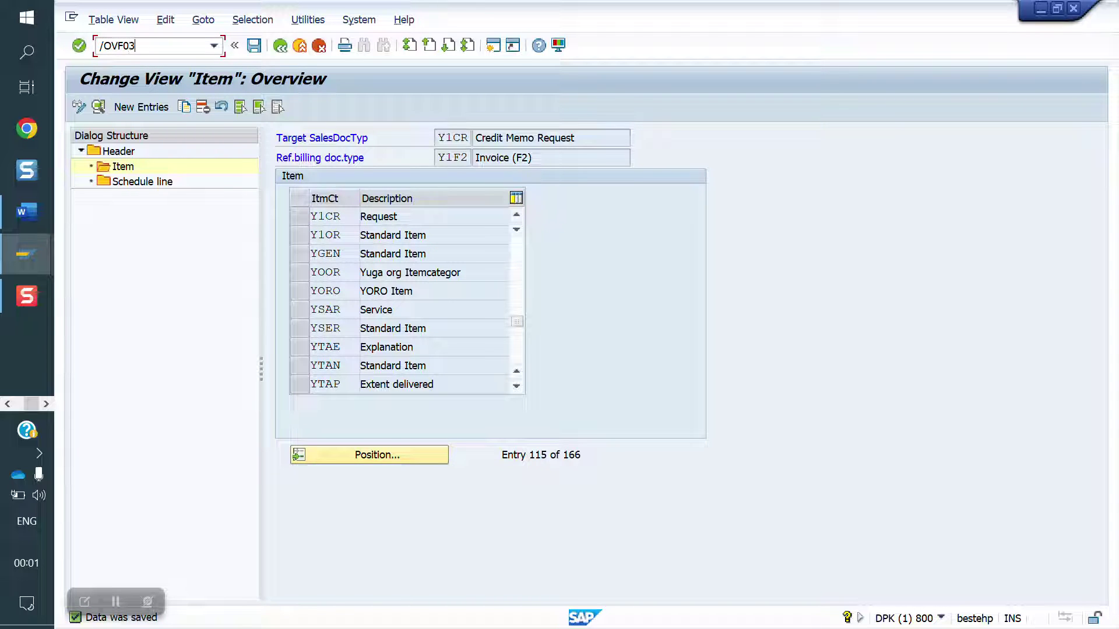
{"action": "key", "text": "Return"}
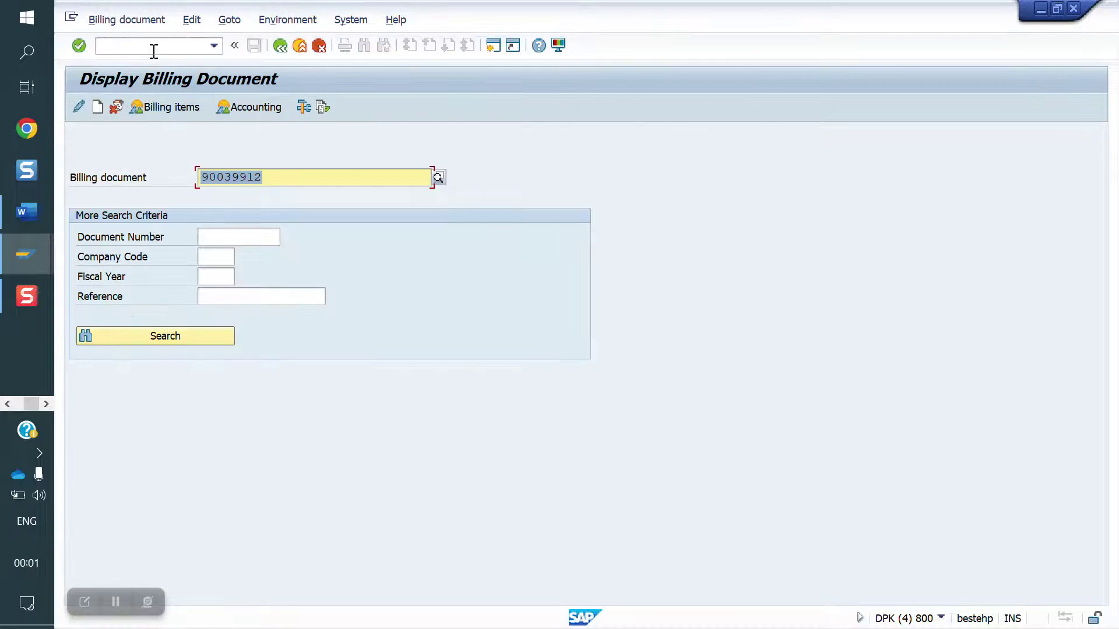
{"action": "left_click", "coordinate": [153, 50]}
{"action": "type", "text": "/"}
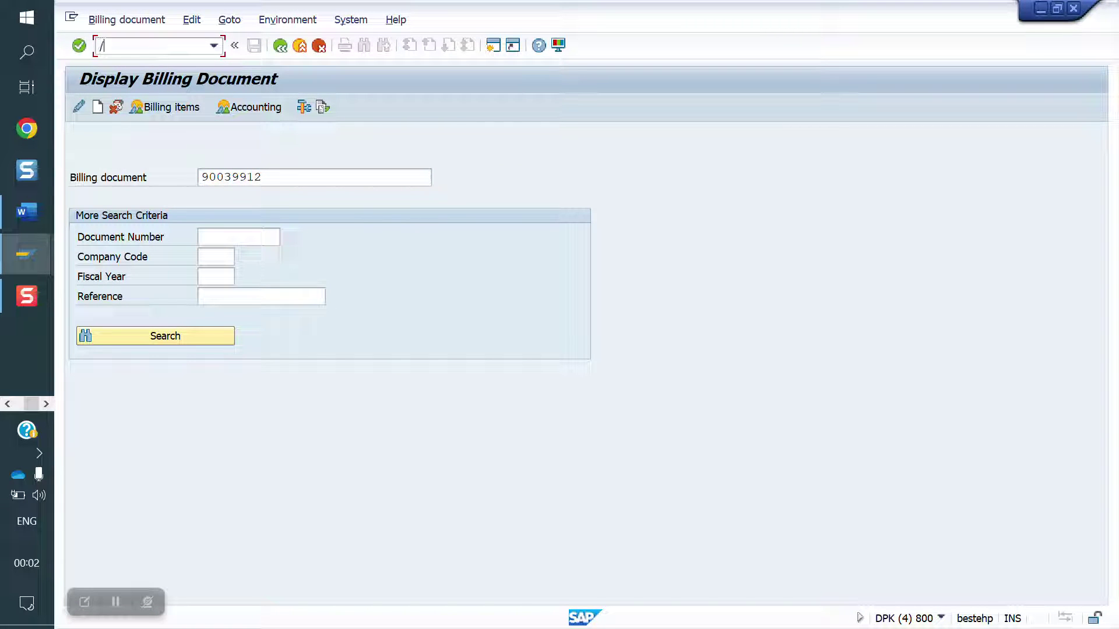
{"action": "type", "text": "NVA01"}
{"action": "key", "text": "Return"}
{"action": "left_click", "coordinate": [140, 108]}
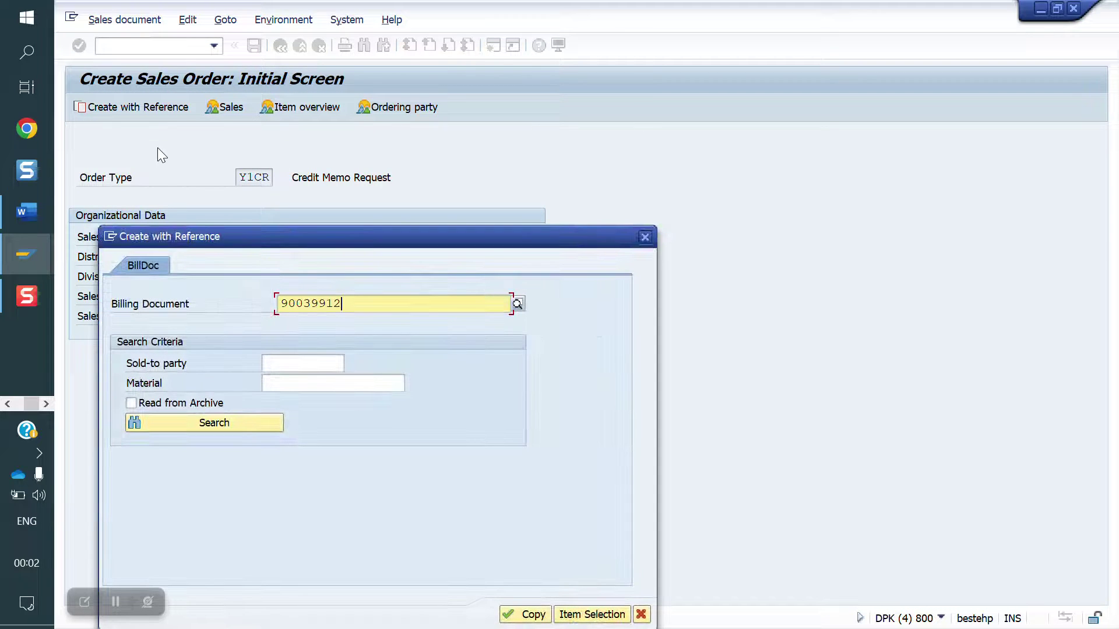
{"action": "left_click", "coordinate": [522, 615]}
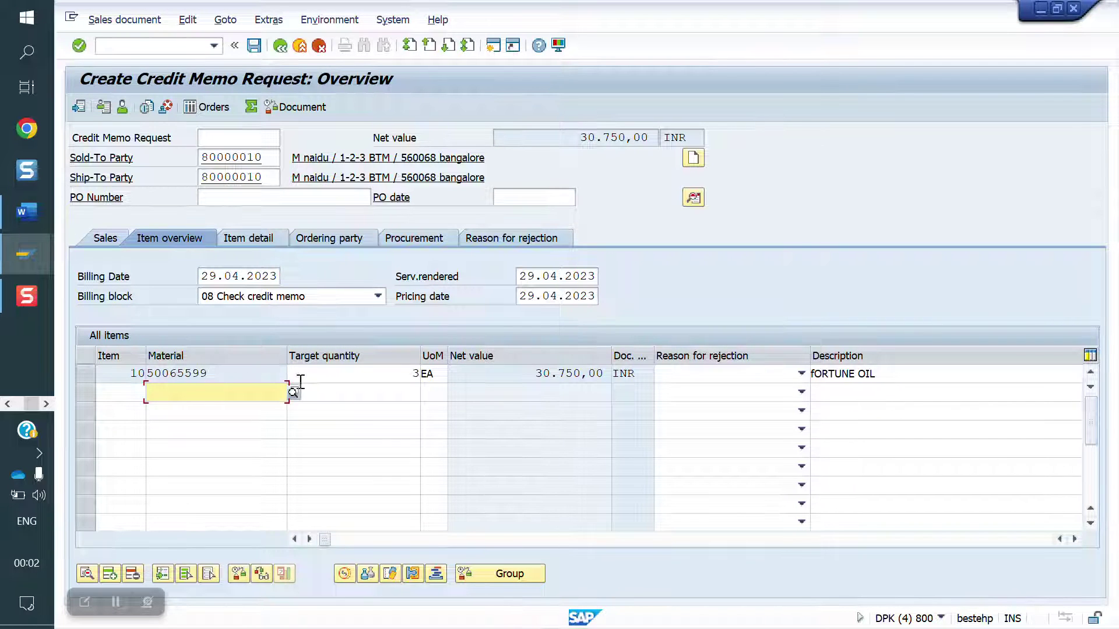
- Open the pricing conditions of item 10 and try to delete the 15.000,00 INR ZYOB base price condition
{"action": "double_click", "coordinate": [236, 375]}
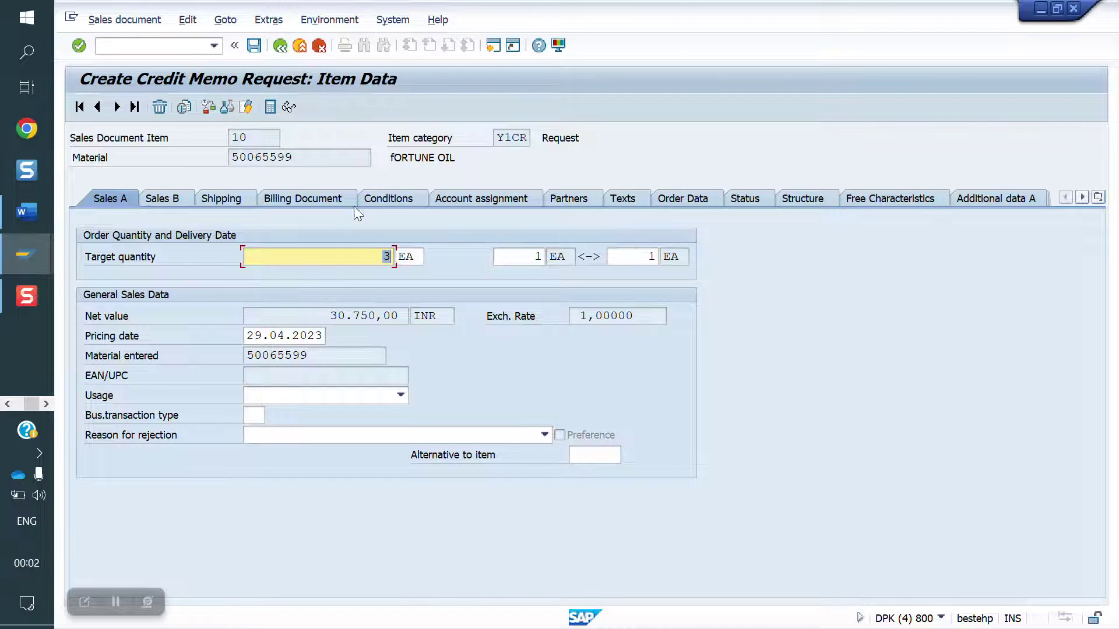
{"action": "left_click", "coordinate": [392, 197]}
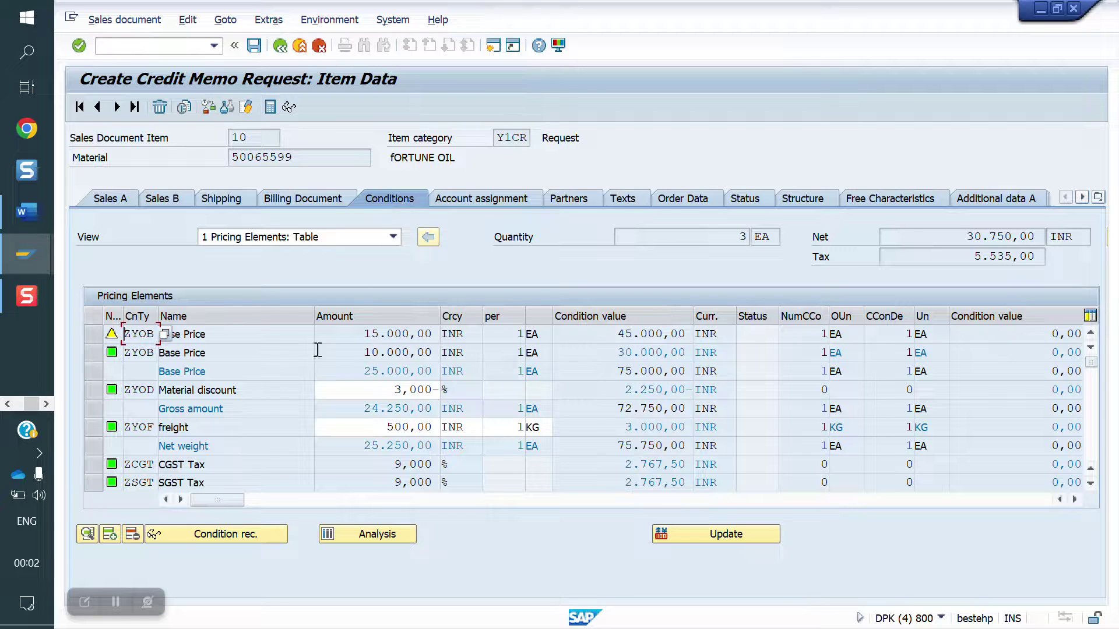
{"action": "left_click", "coordinate": [94, 334]}
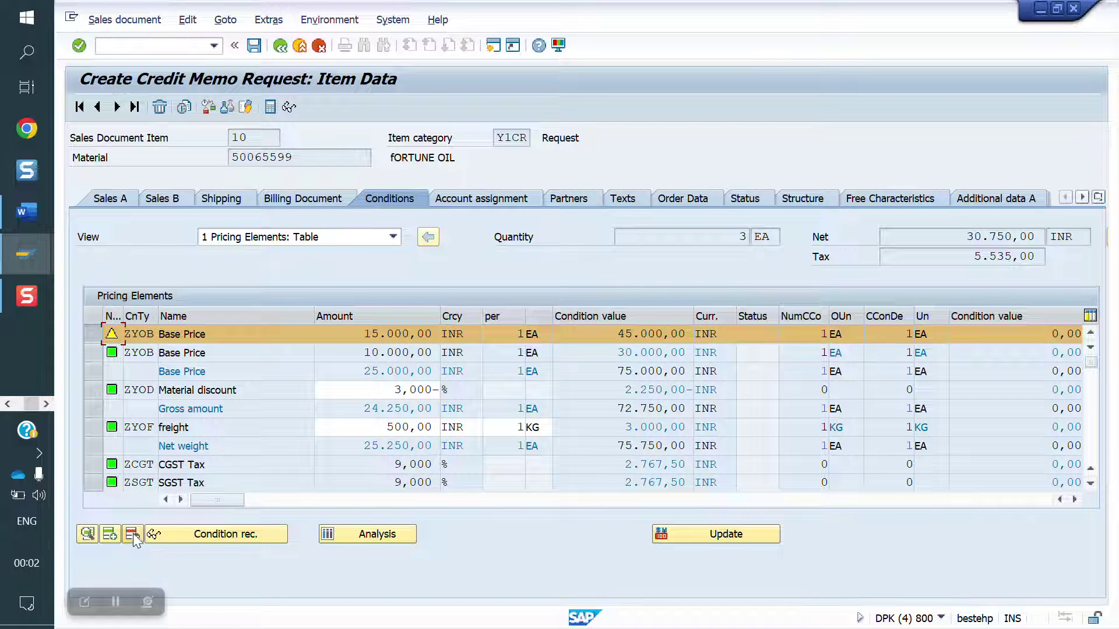
{"action": "left_click", "coordinate": [132, 534]}
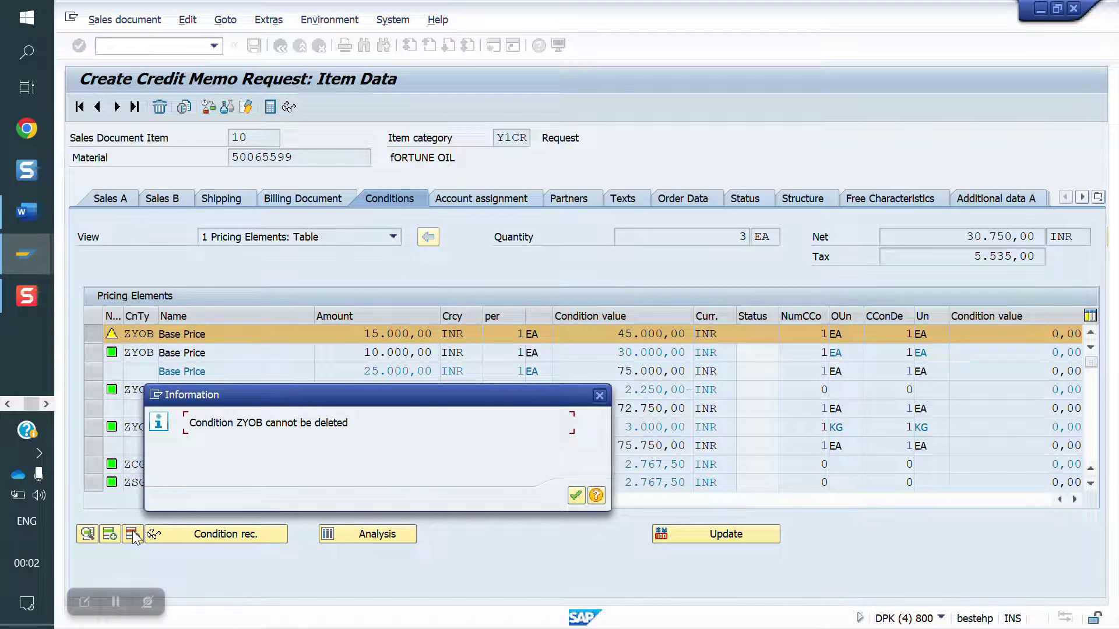
{"action": "left_click", "coordinate": [575, 496]}
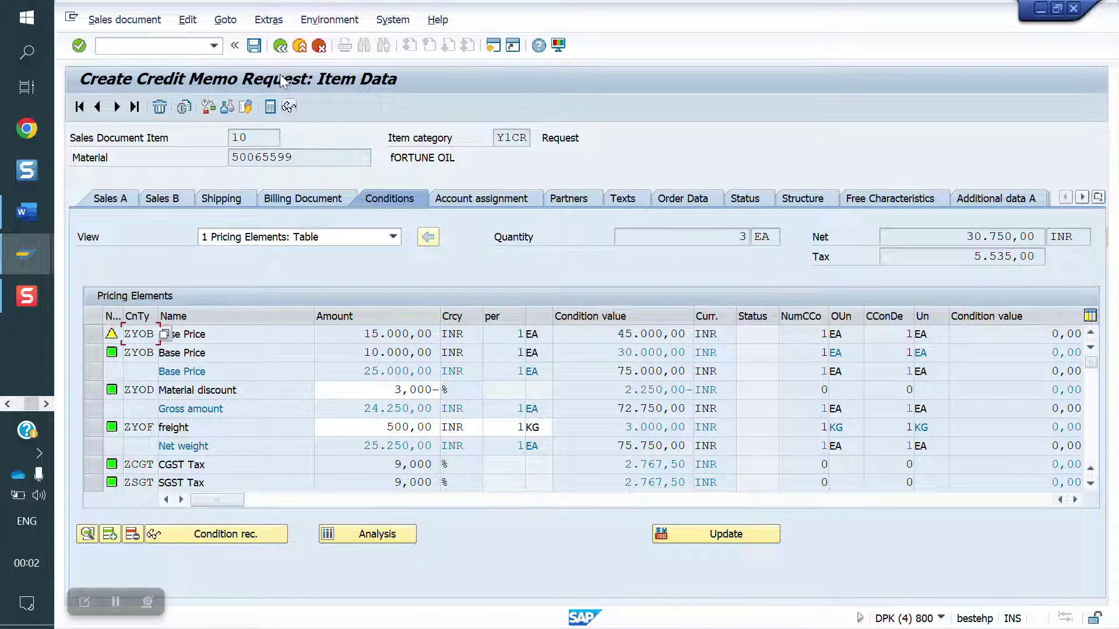
- Leave the unsaved credit memo request and open condition type maintenance with transaction V/06
{"action": "left_click", "coordinate": [279, 46]}
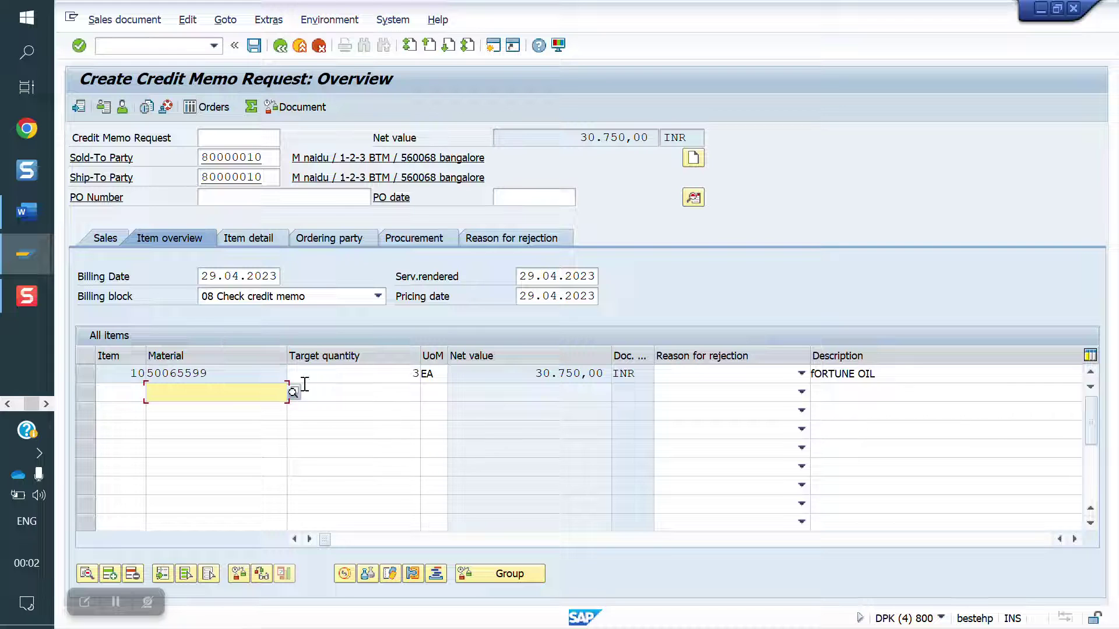
{"action": "double_click", "coordinate": [264, 374]}
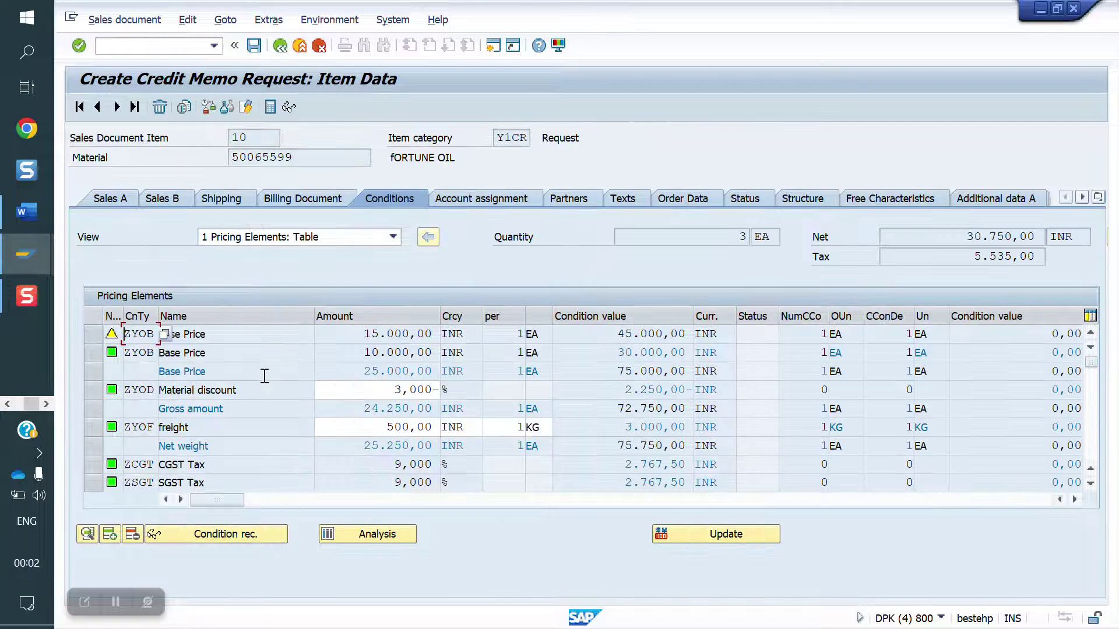
{"action": "left_click", "coordinate": [164, 49]}
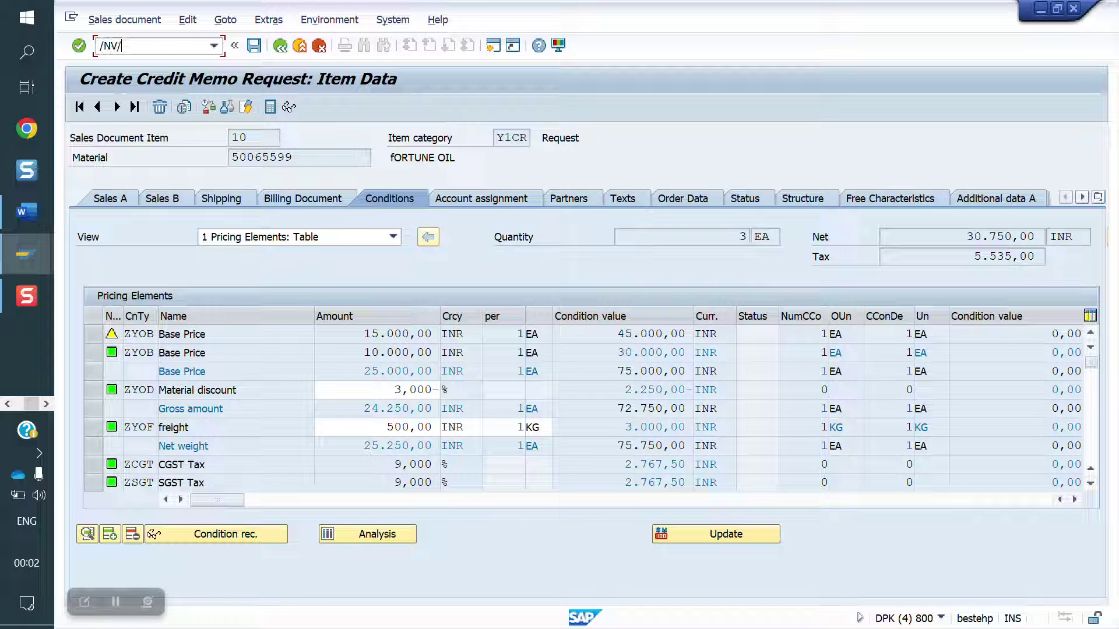
{"action": "type", "text": "/NV/06"}
{"action": "key", "text": "Return"}
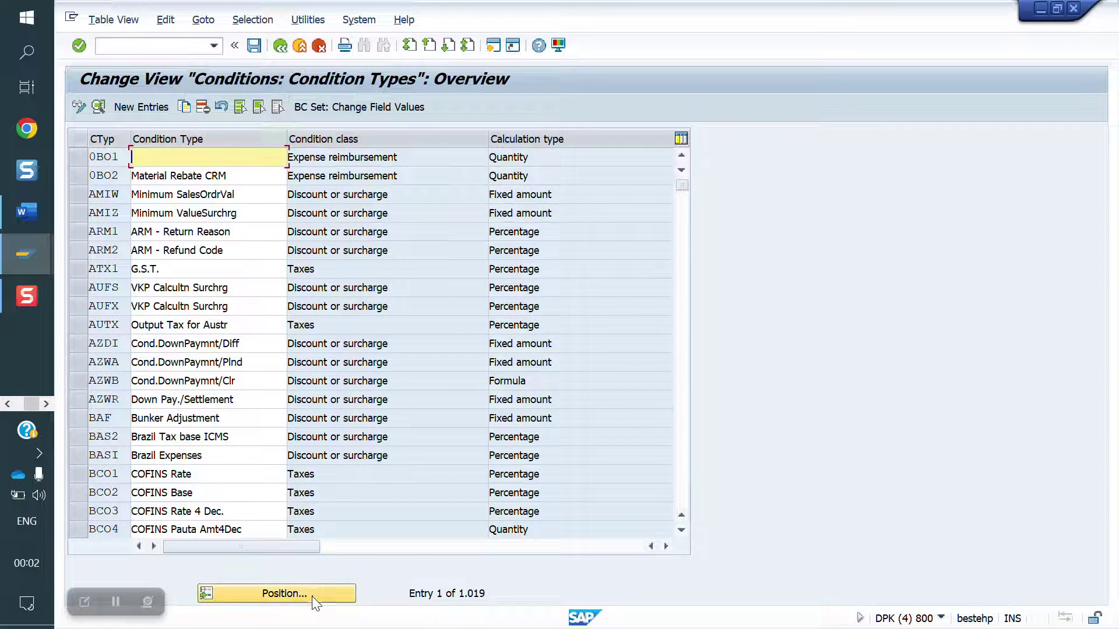
- Position the condition types list at ZYOB and open the details of the Base Price condition type
{"action": "left_click", "coordinate": [312, 596]}
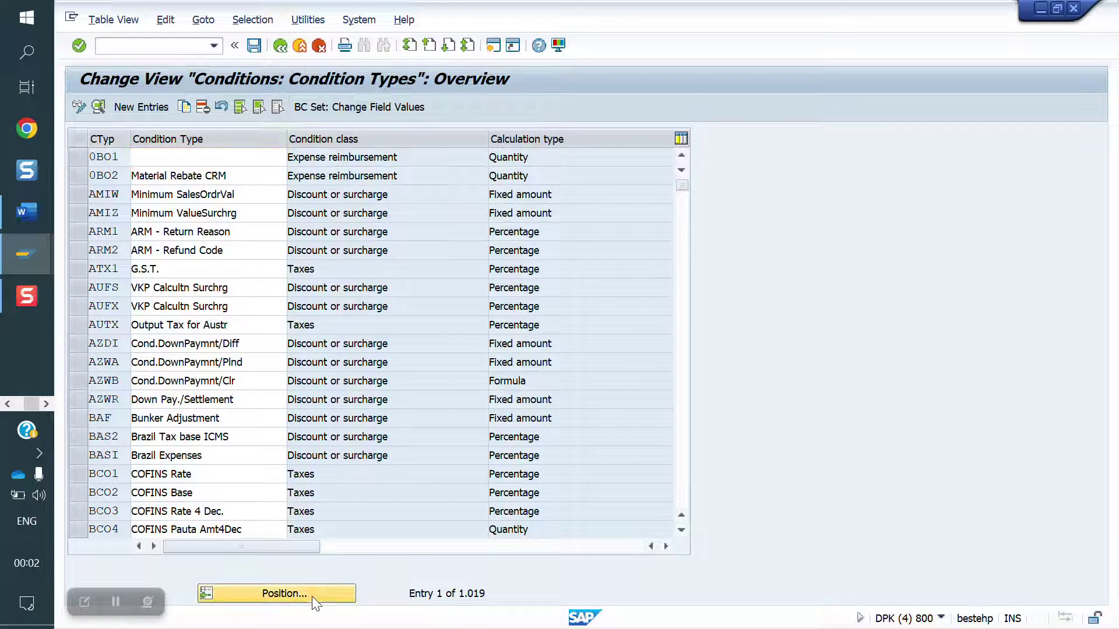
{"action": "type", "text": "V/06"}
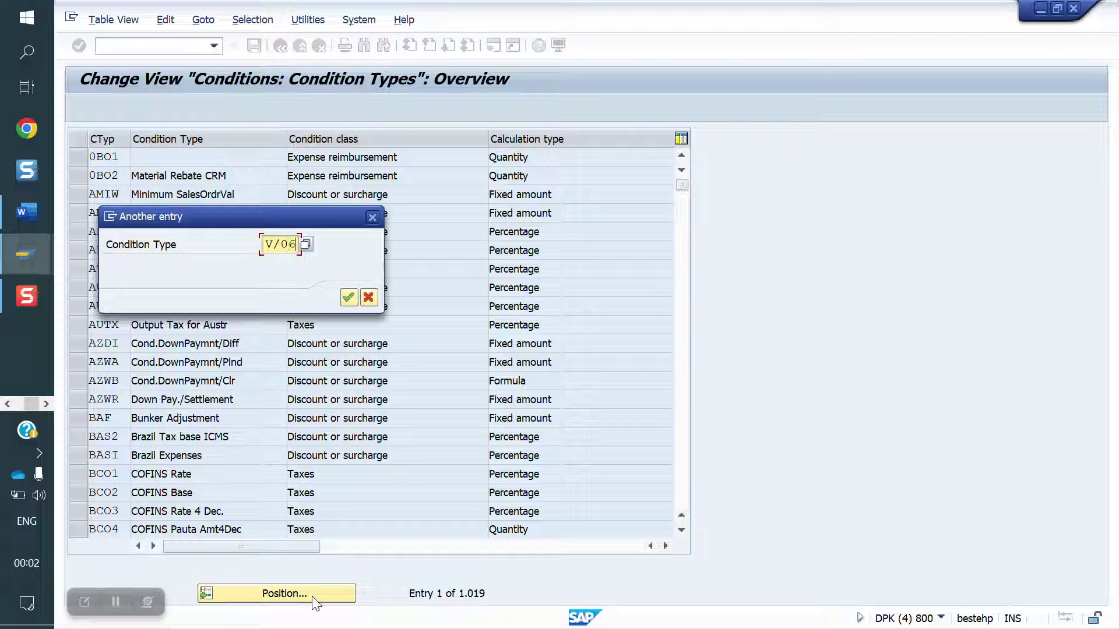
{"action": "key", "text": "BackSpace"}
{"action": "key", "text": "BackSpace"}
{"action": "key", "text": "BackSpace"}
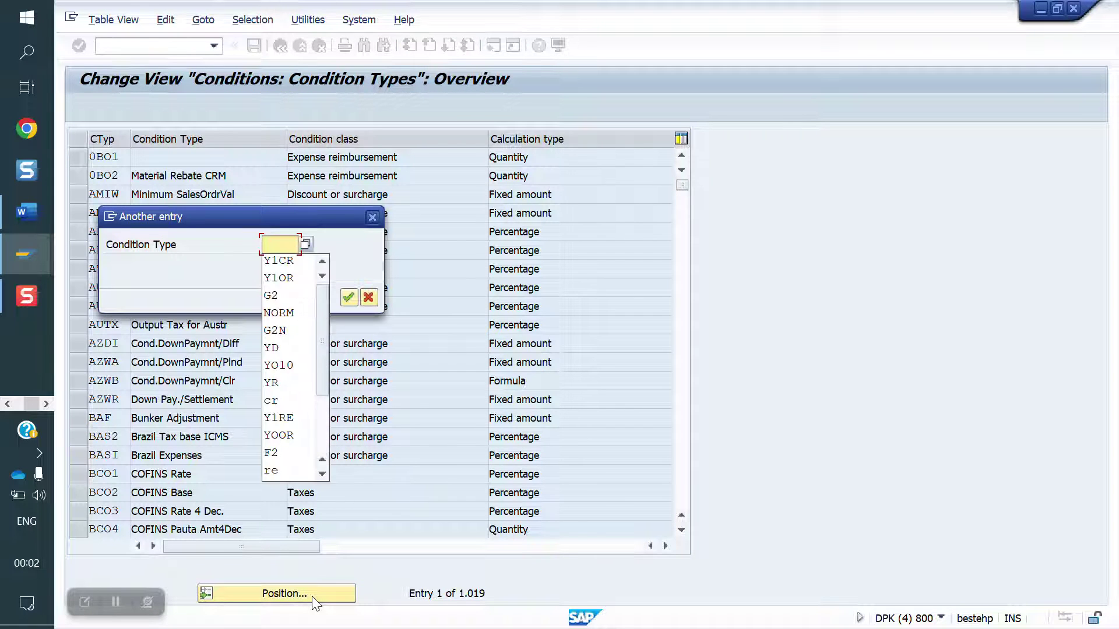
{"action": "type", "text": "ZYOB"}
{"action": "key", "text": "Return"}
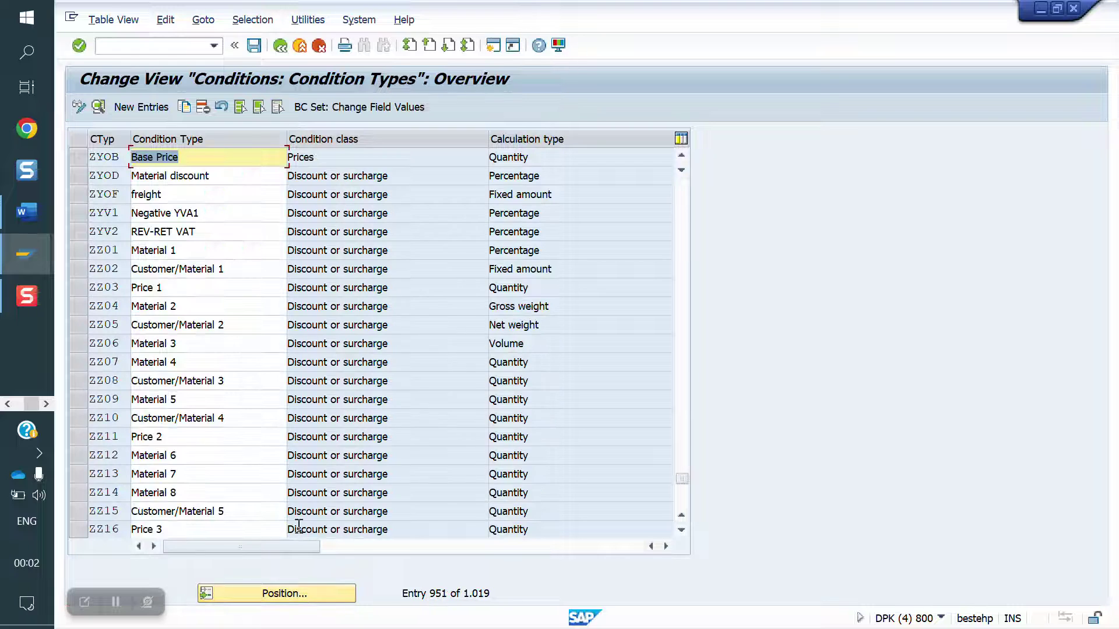
{"action": "double_click", "coordinate": [110, 152]}
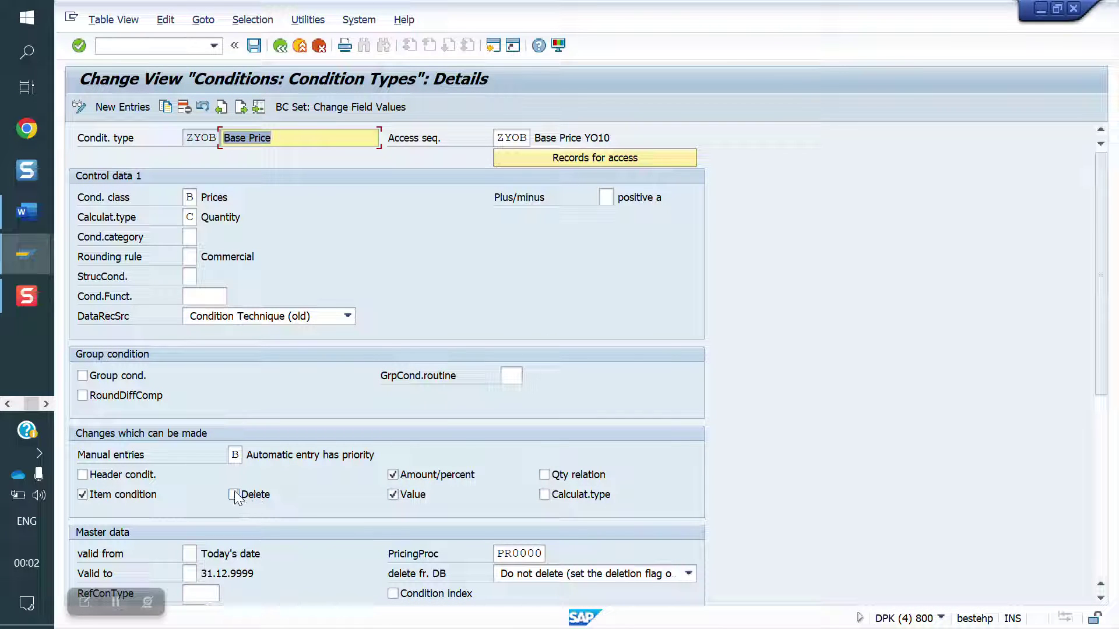
- Set manual entries of condition type ZYOB to C (manual entry has priority), allow deletion, and save to the proposed customizing request
{"action": "left_click", "coordinate": [236, 454]}
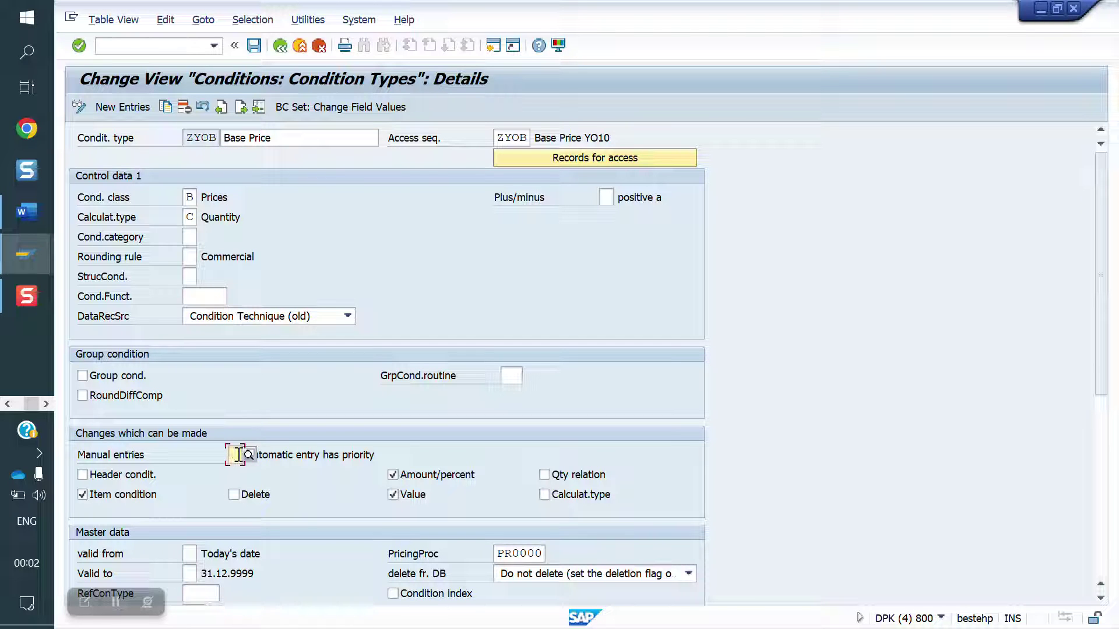
{"action": "type", "text": "C"}
{"action": "key", "text": "Return"}
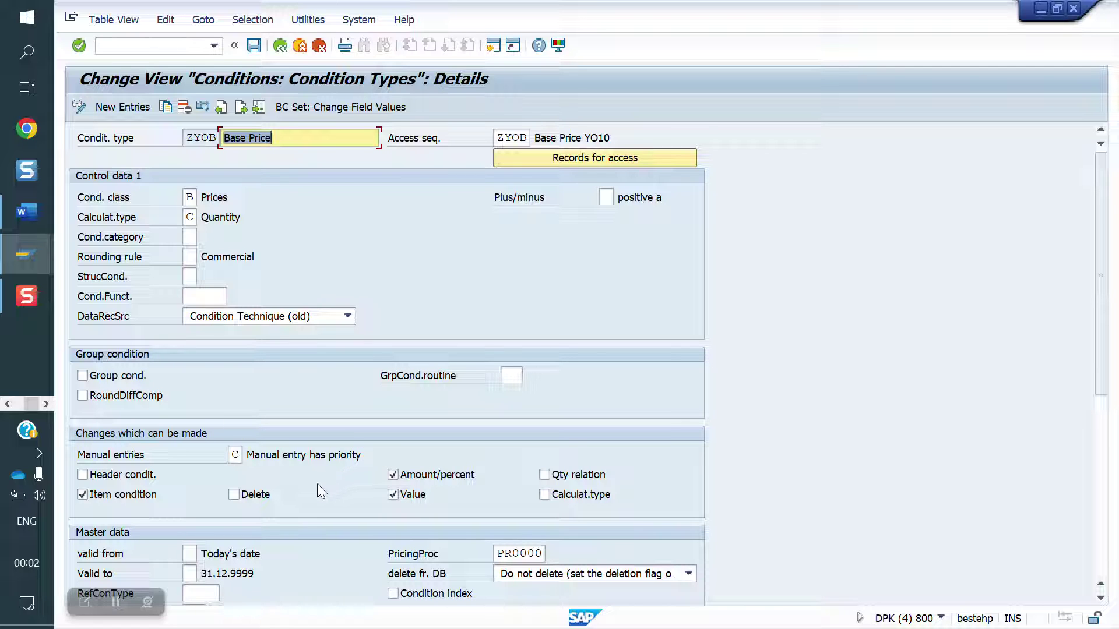
{"action": "left_click", "coordinate": [251, 499]}
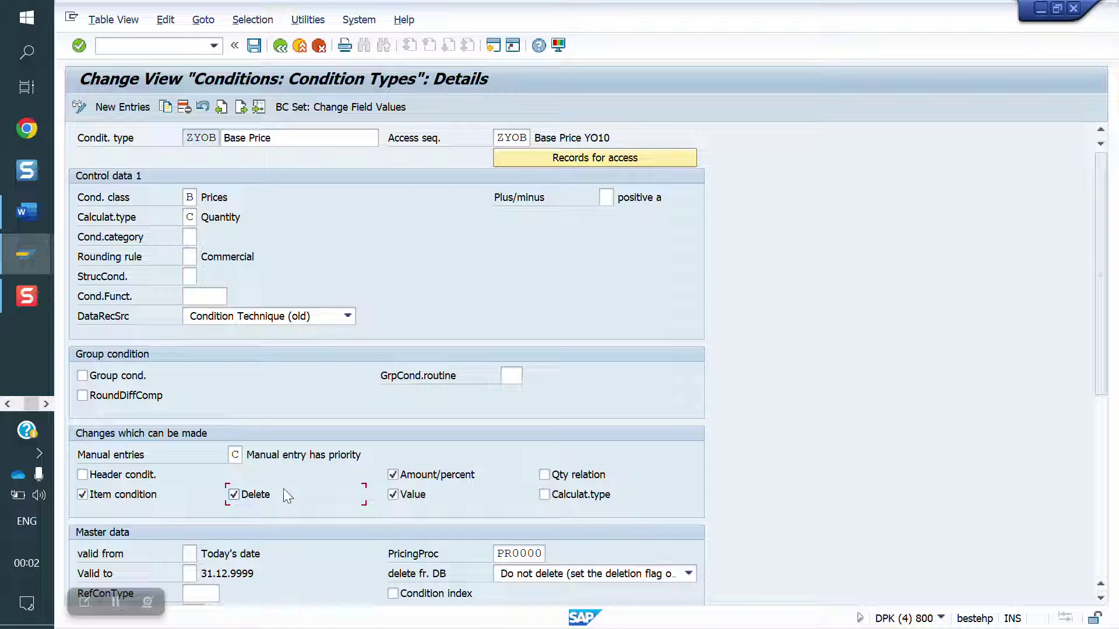
{"action": "left_click", "coordinate": [255, 47]}
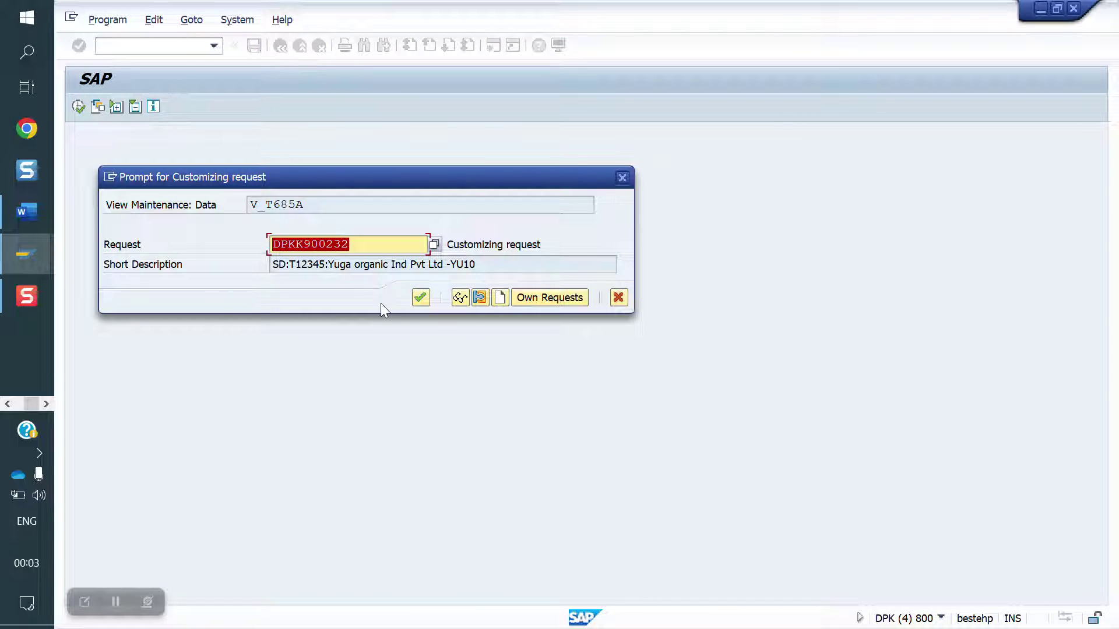
{"action": "left_click", "coordinate": [421, 297]}
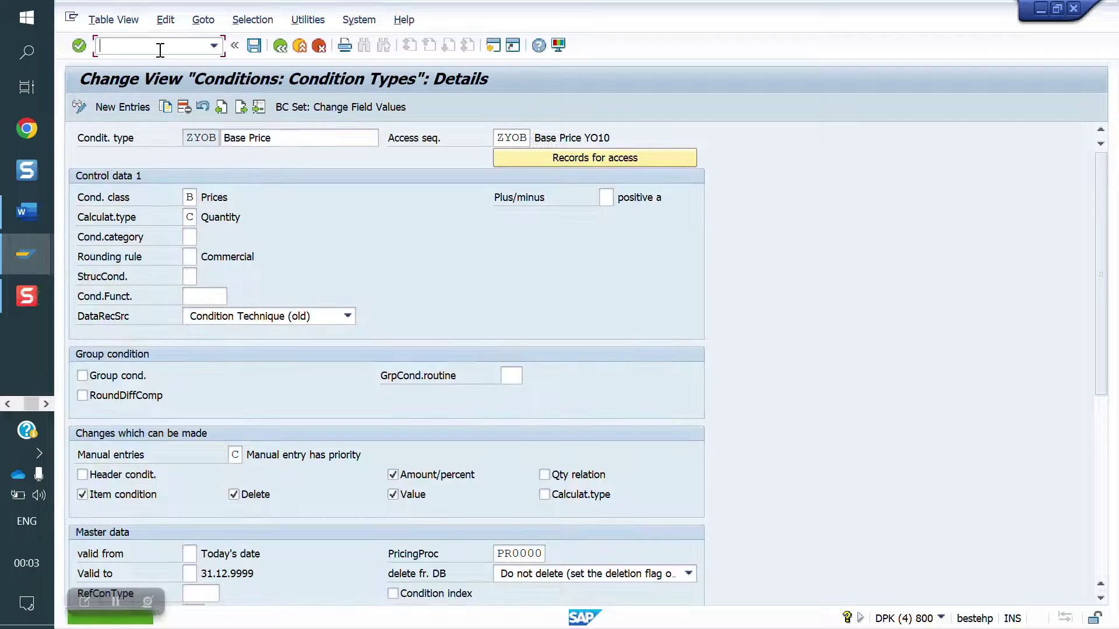
- Create a new Y1CR credit memo request in VA01 with reference to the same billing document
{"action": "key", "text": "Return"}
{"action": "key", "text": "F8"}
{"action": "key", "text": "Down"}
{"action": "key", "text": "Return"}
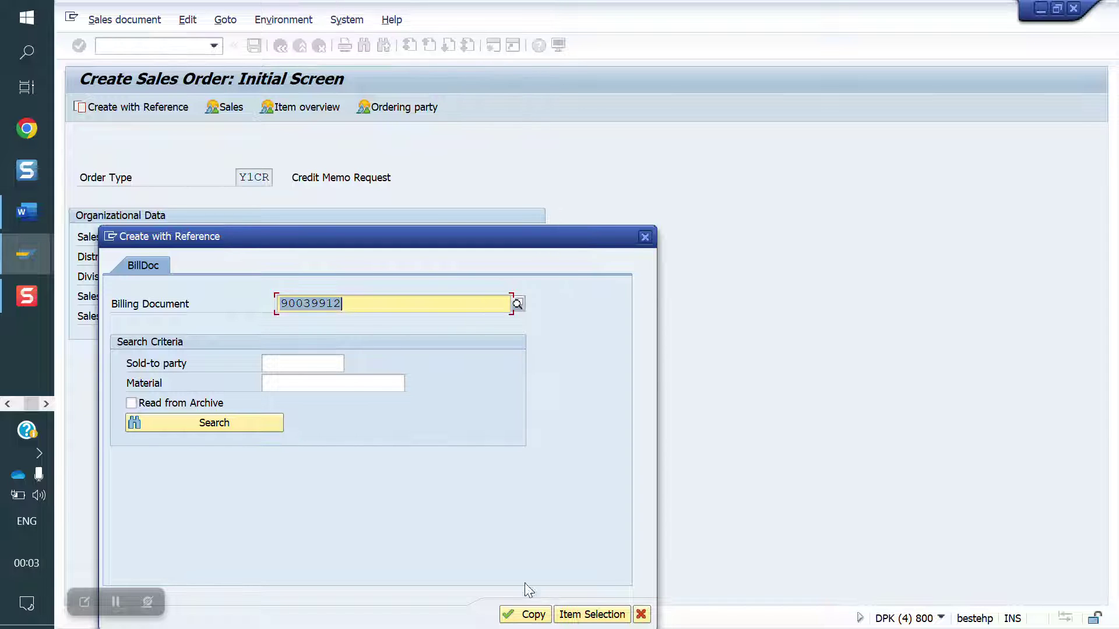
{"action": "left_click", "coordinate": [527, 614]}
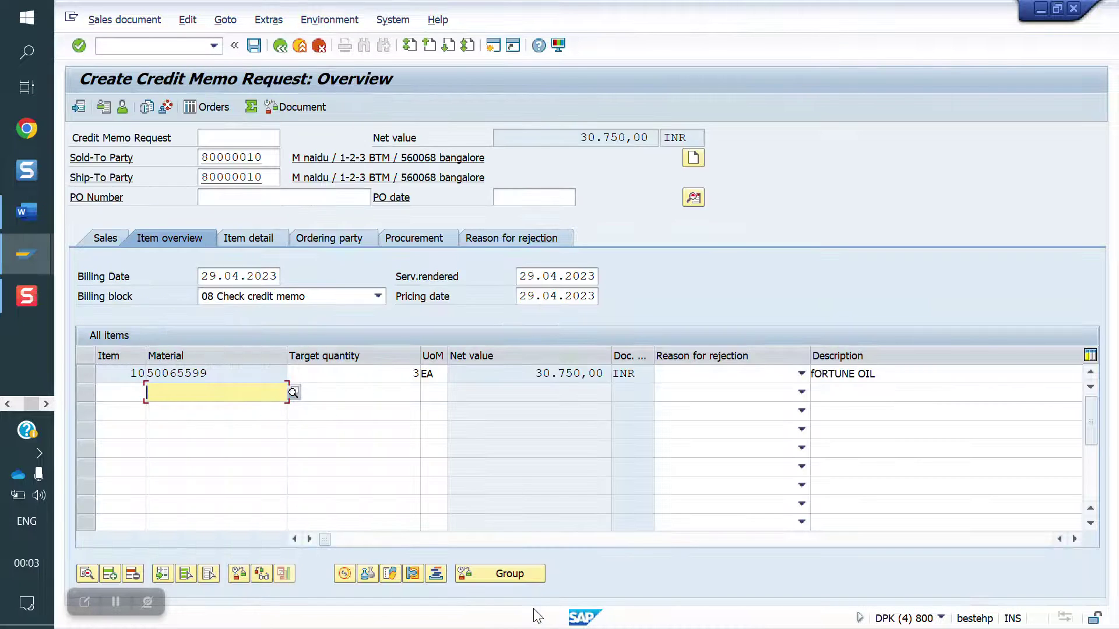
- Open the pricing conditions of item 10 and clear the amount of the 15.000,00 INR ZYOB base price
{"action": "double_click", "coordinate": [245, 373]}
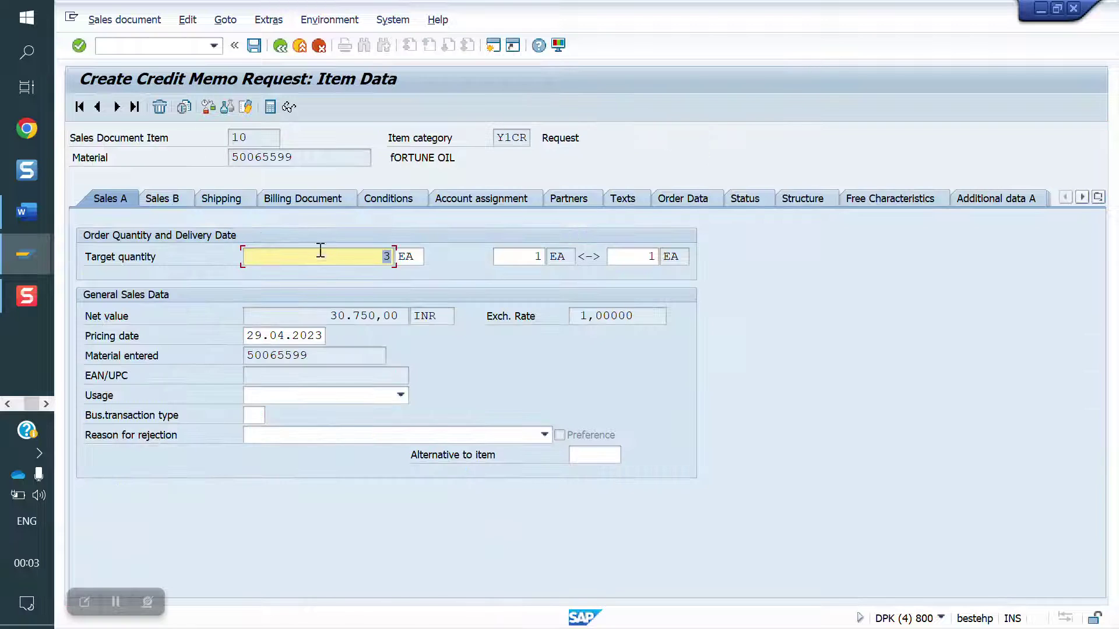
{"action": "left_click", "coordinate": [319, 199]}
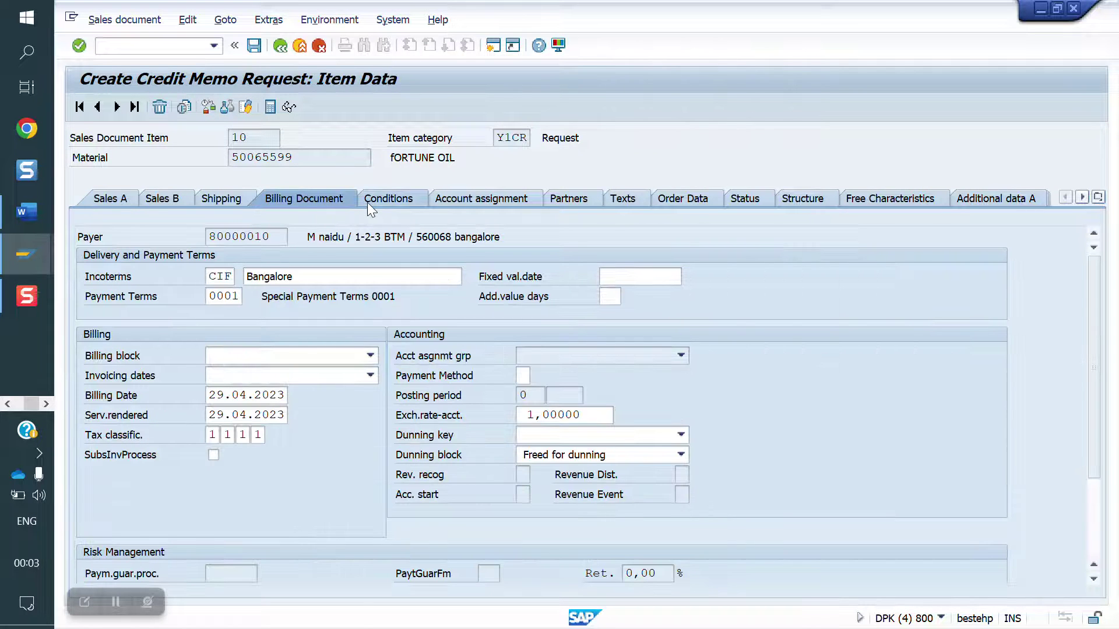
{"action": "left_click", "coordinate": [367, 202]}
{"action": "left_click_drag", "start_coordinate": [357, 333], "coordinate": [470, 333]}
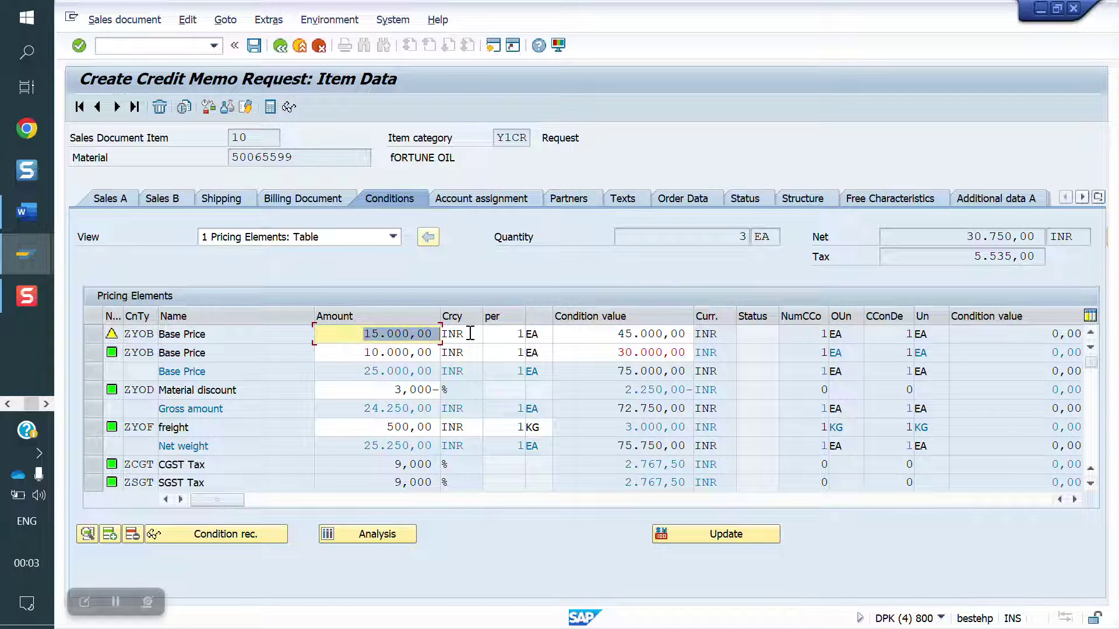
{"action": "key", "text": "Delete"}
{"action": "key", "text": "Return"}
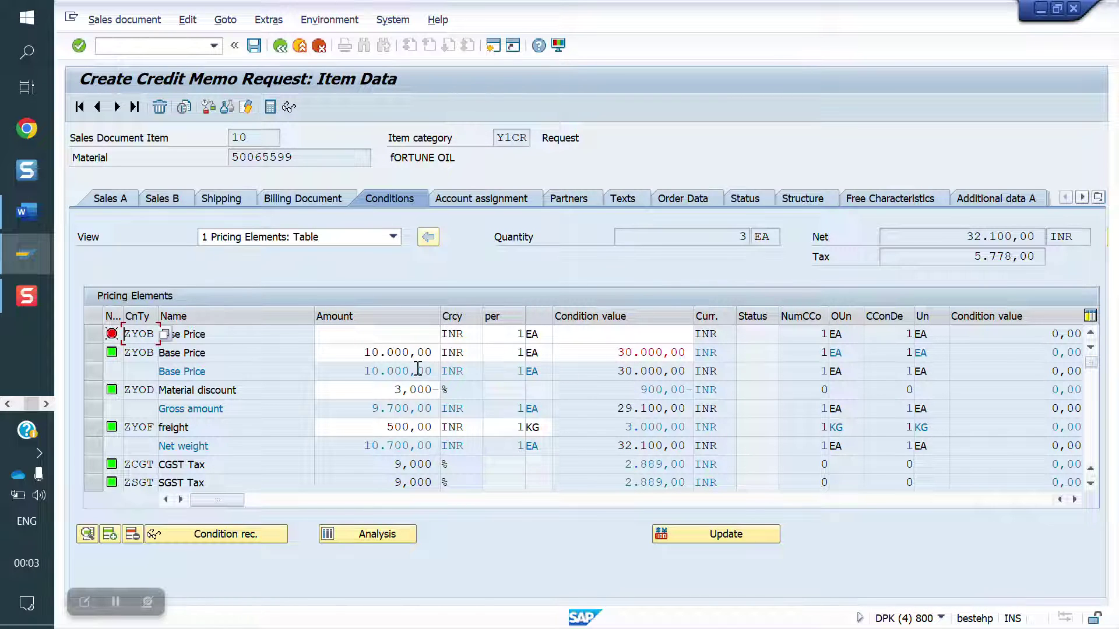
- Set the remaining ZYOB base price amount to 1000 INR and clear the ZYOF freight amount
{"action": "left_click_drag", "start_coordinate": [358, 353], "coordinate": [503, 355]}
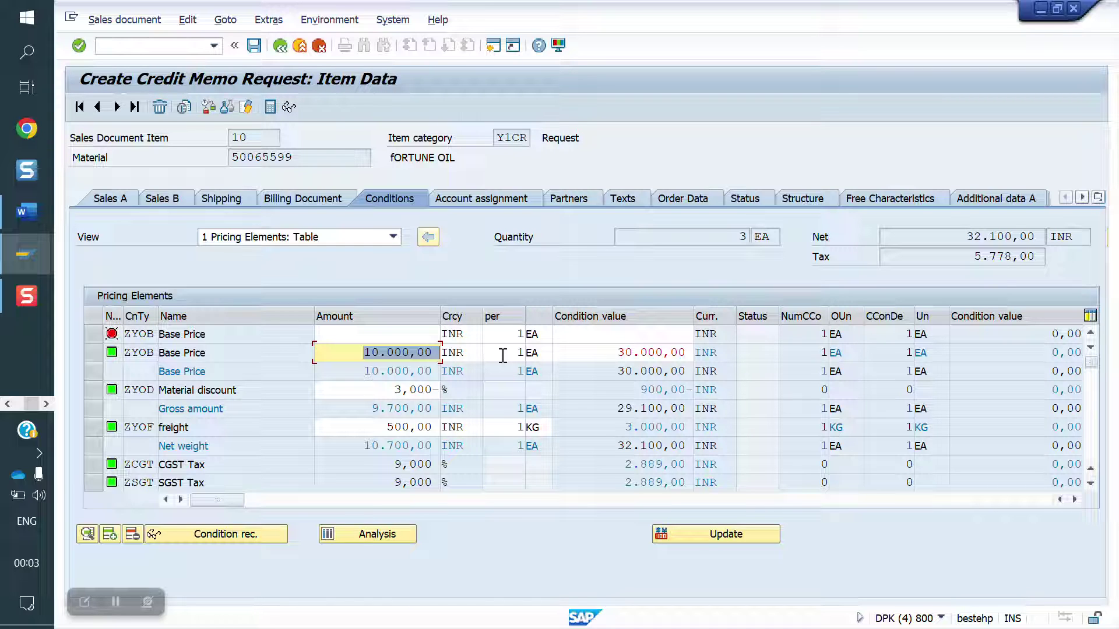
{"action": "type", "text": "1"}
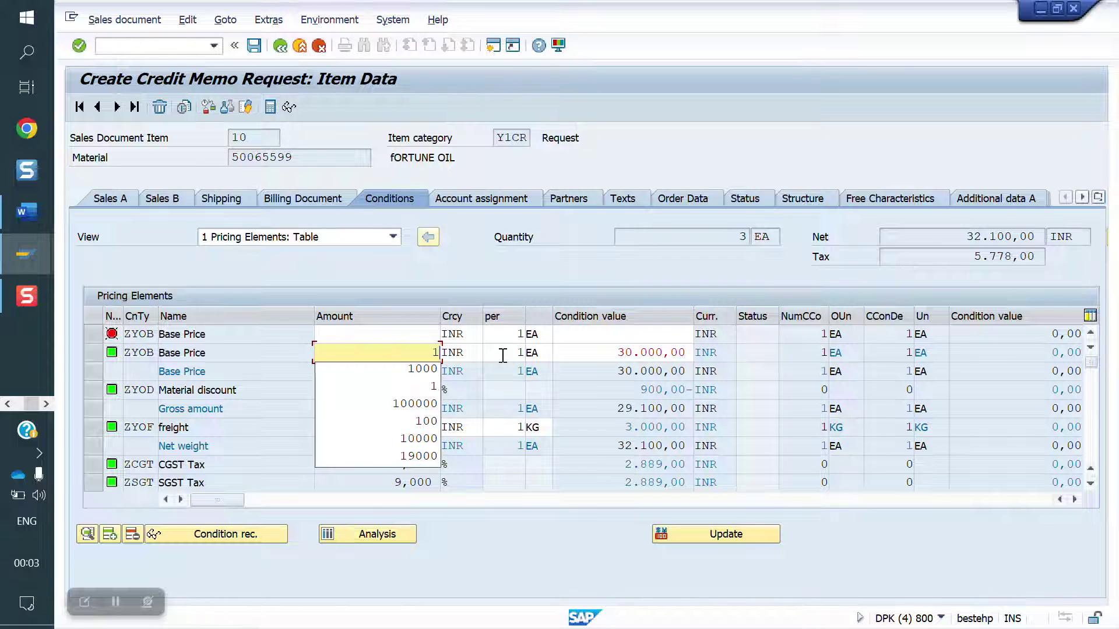
{"action": "type", "text": "000"}
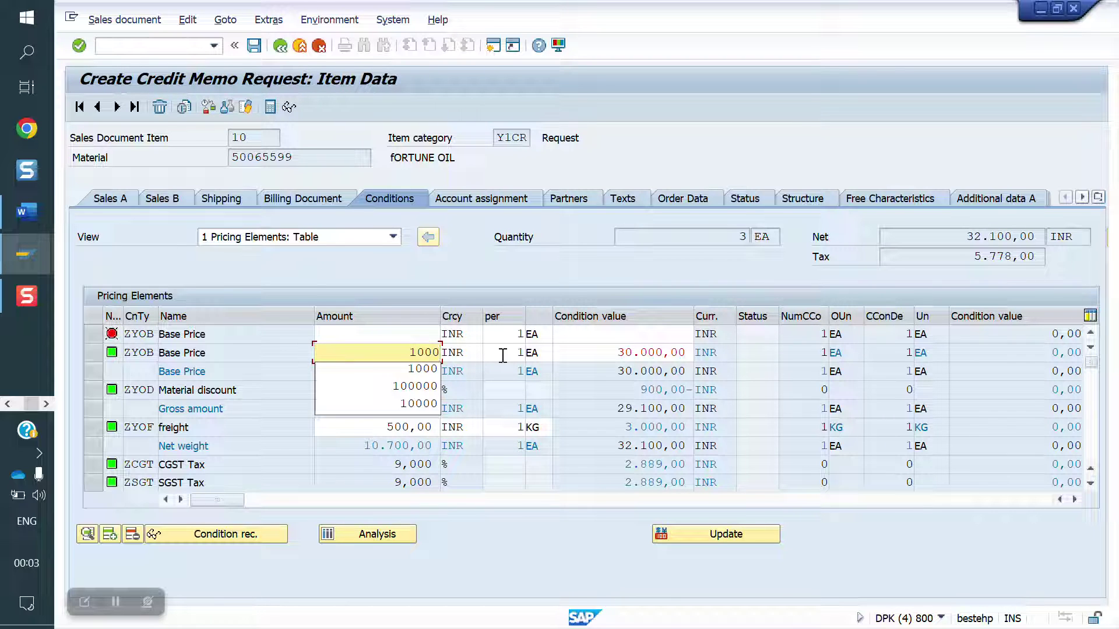
{"action": "key", "text": "Return"}
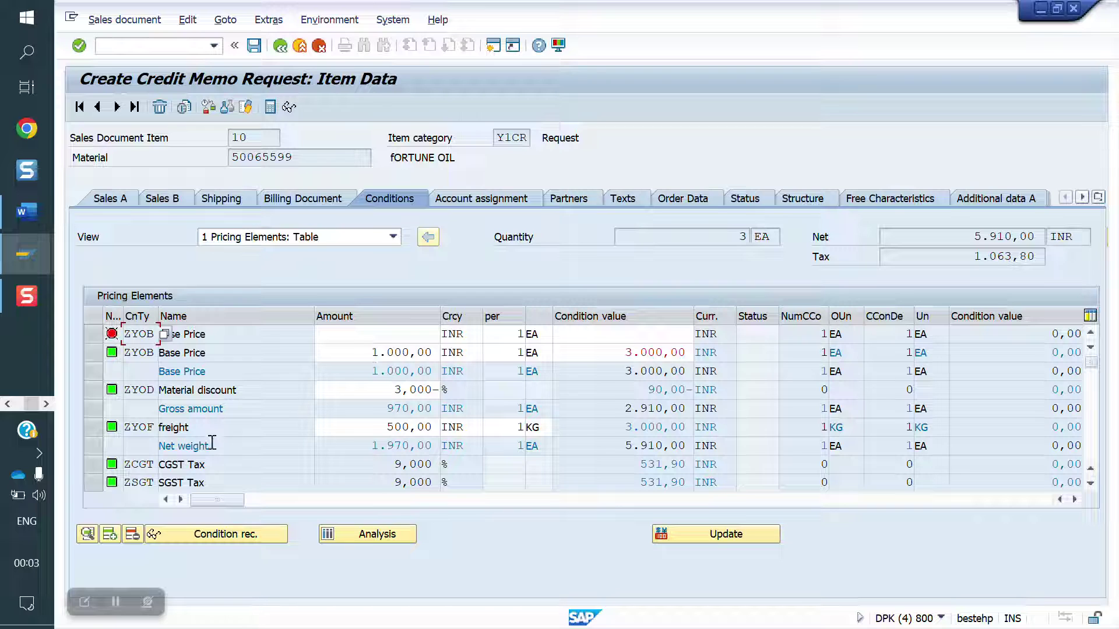
{"action": "left_click", "coordinate": [364, 430]}
{"action": "key", "text": "Delete"}
{"action": "key", "text": "Return"}
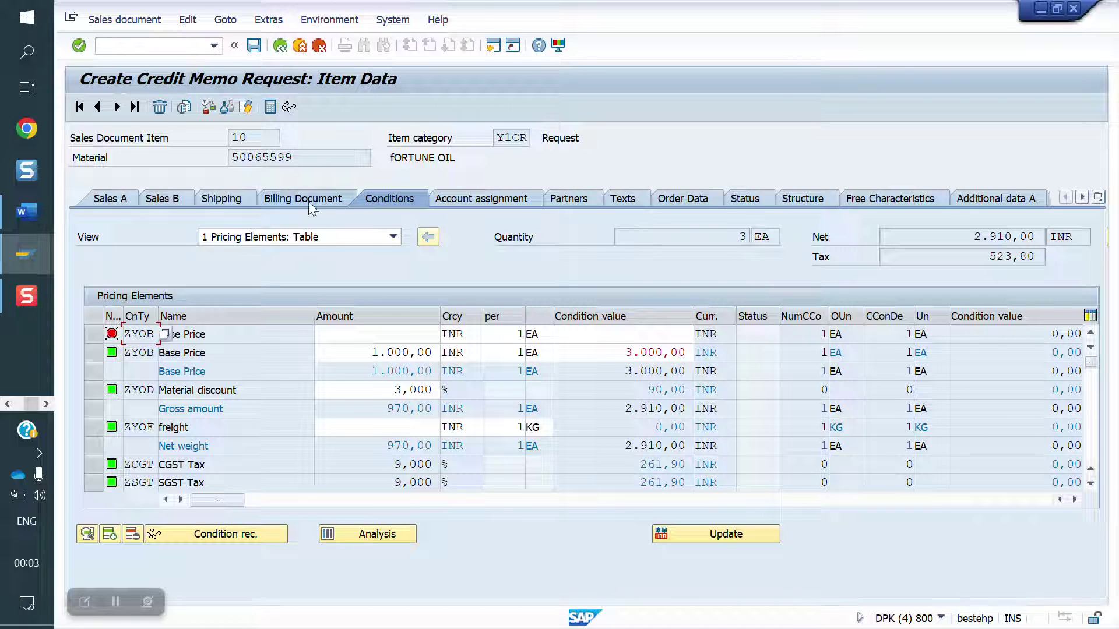
- Return to the credit memo request overview, attempt to save it, and choose to edit the incomplete document
{"action": "left_click", "coordinate": [280, 45]}
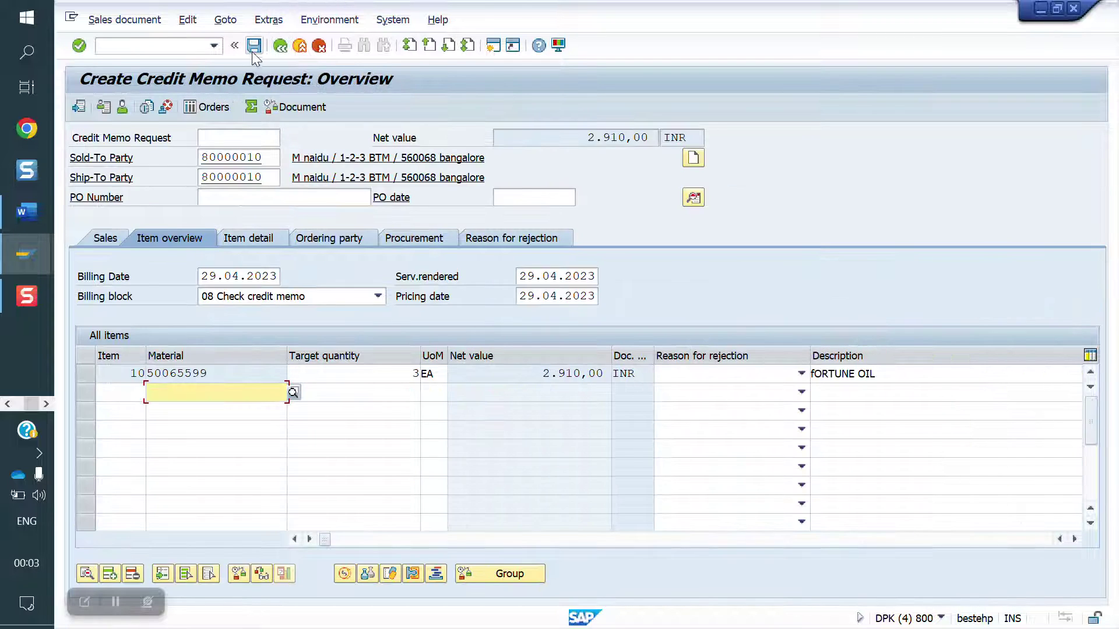
{"action": "left_click", "coordinate": [253, 46]}
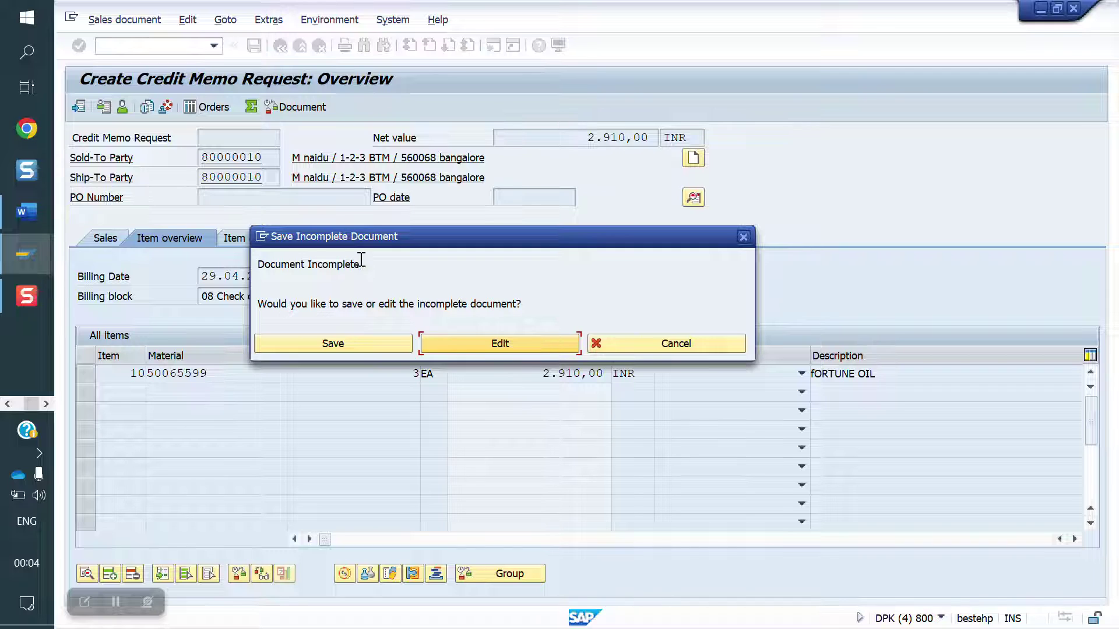
{"action": "left_click", "coordinate": [463, 341]}
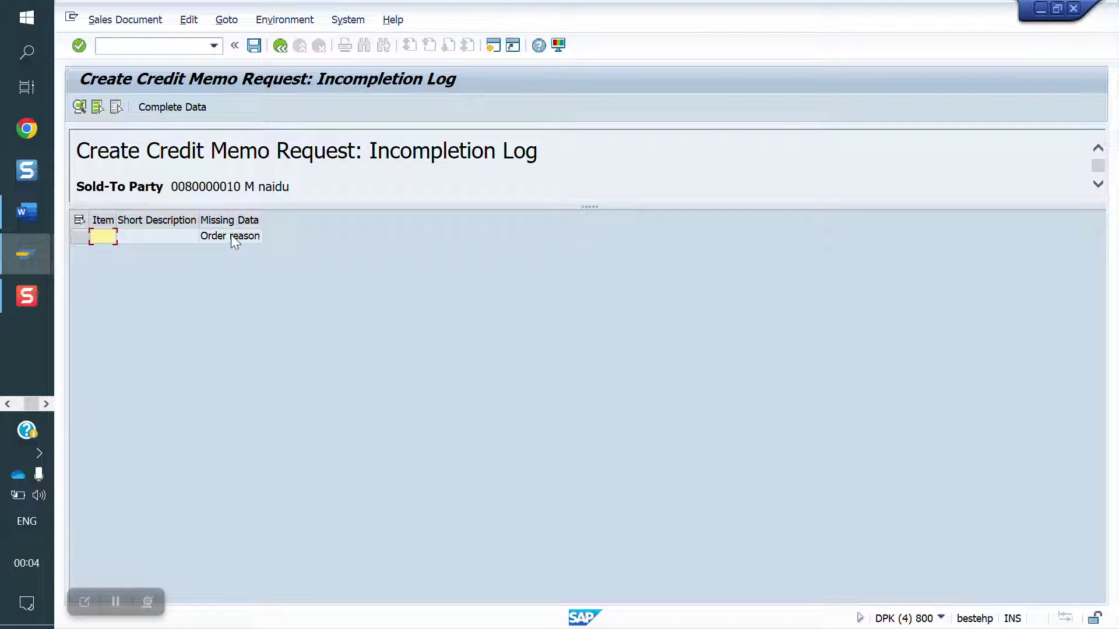
- Complete the missing order reason with 100 Price discrepancy: price was too high, and save the credit memo request
{"action": "double_click", "coordinate": [234, 241]}
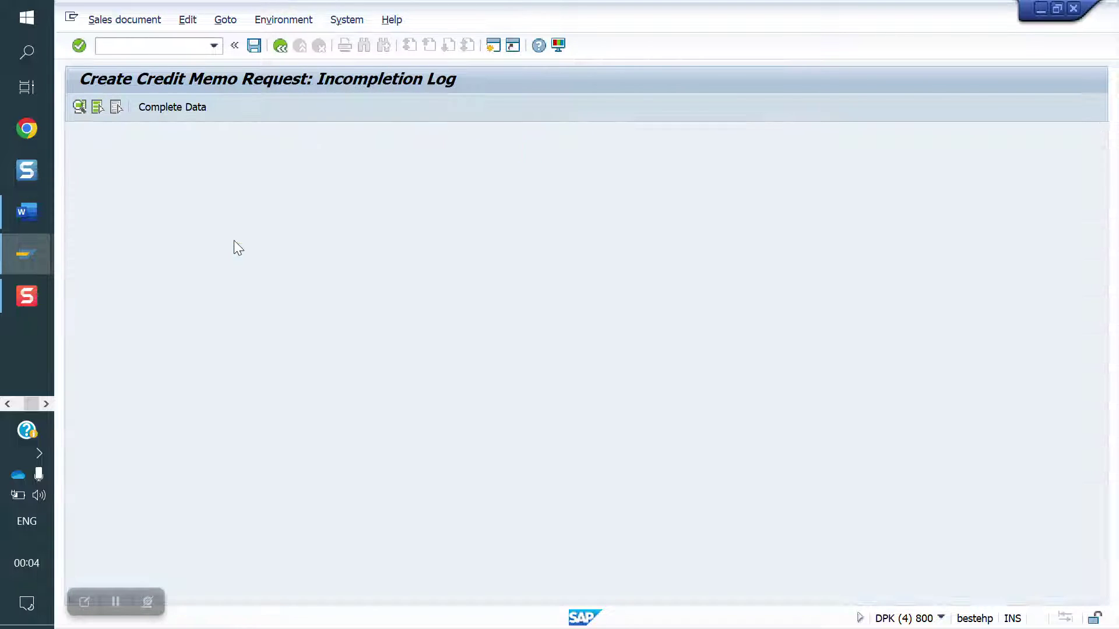
{"action": "left_click", "coordinate": [184, 107]}
{"action": "left_click", "coordinate": [373, 333]}
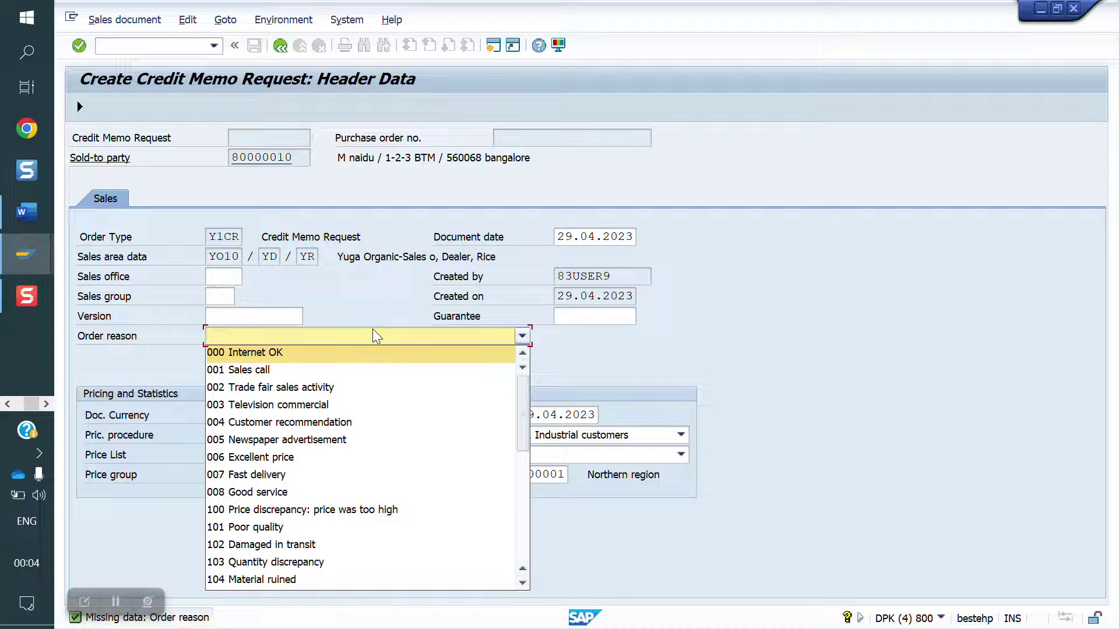
{"action": "left_click", "coordinate": [376, 510]}
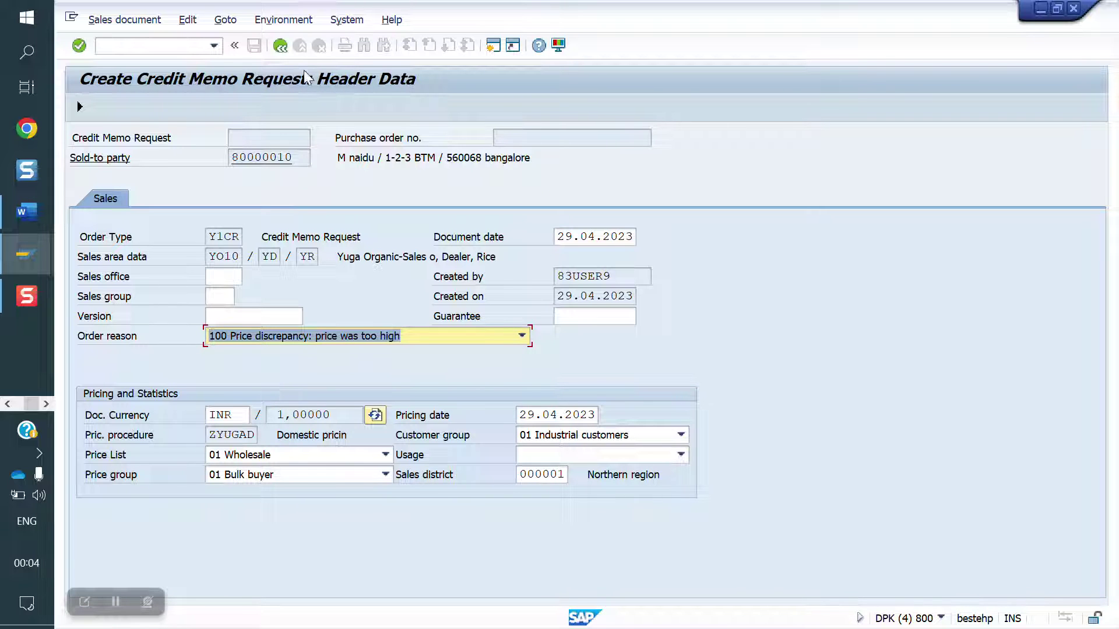
{"action": "left_click", "coordinate": [281, 46]}
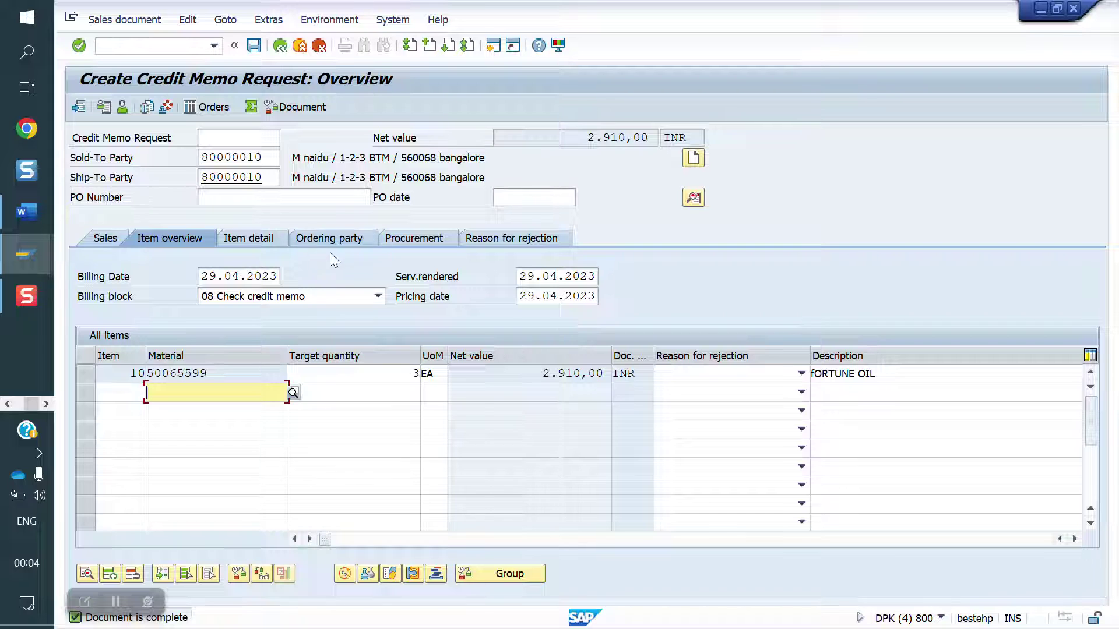
{"action": "left_click", "coordinate": [255, 46]}
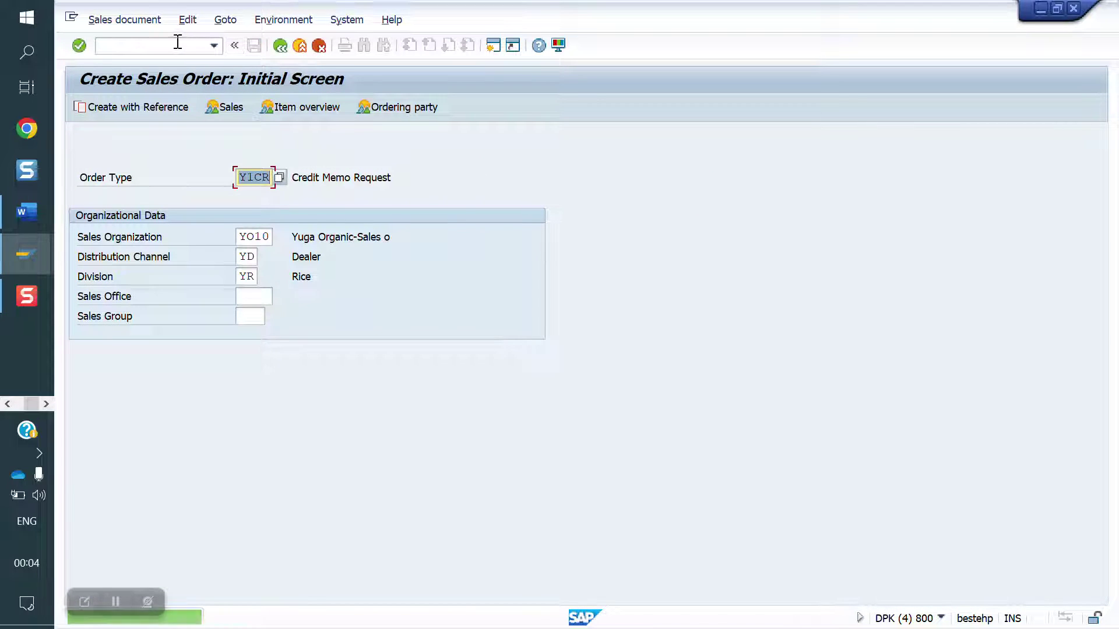
- Start a billing document for the saved credit memo request with transaction VF01
{"action": "left_click", "coordinate": [171, 46]}
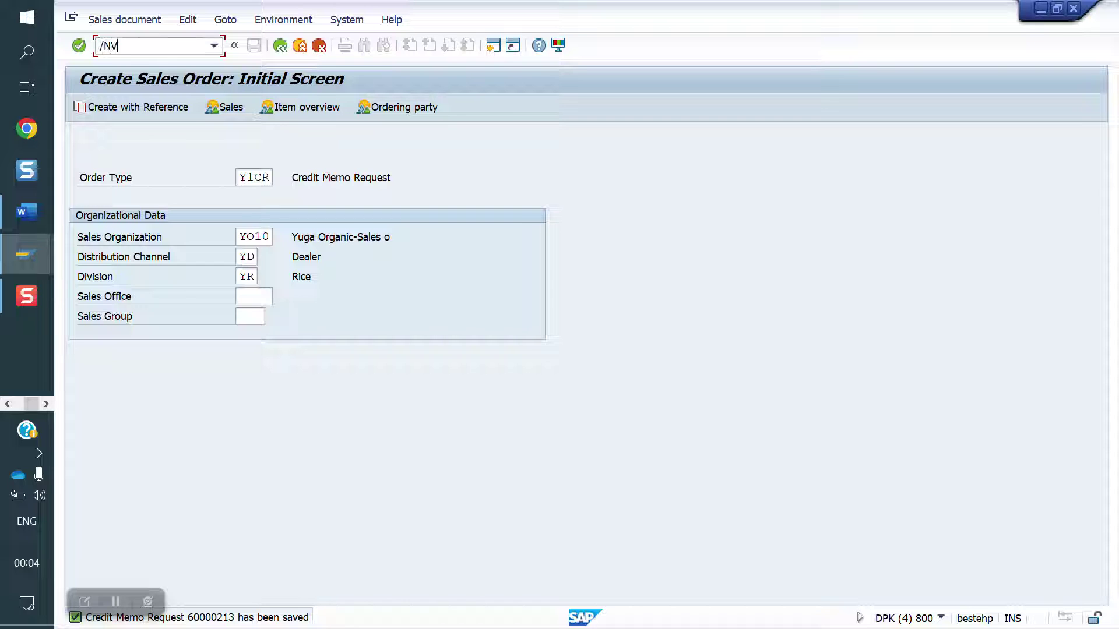
{"action": "type", "text": "/NVF01"}
{"action": "key", "text": "Return"}
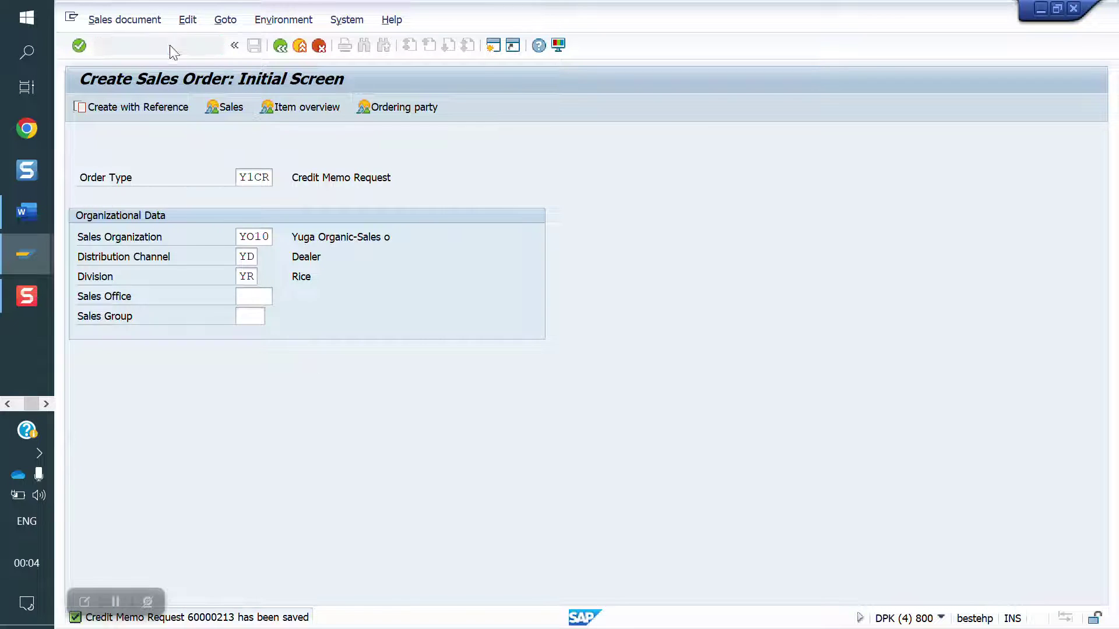
{"action": "key", "text": "Return"}
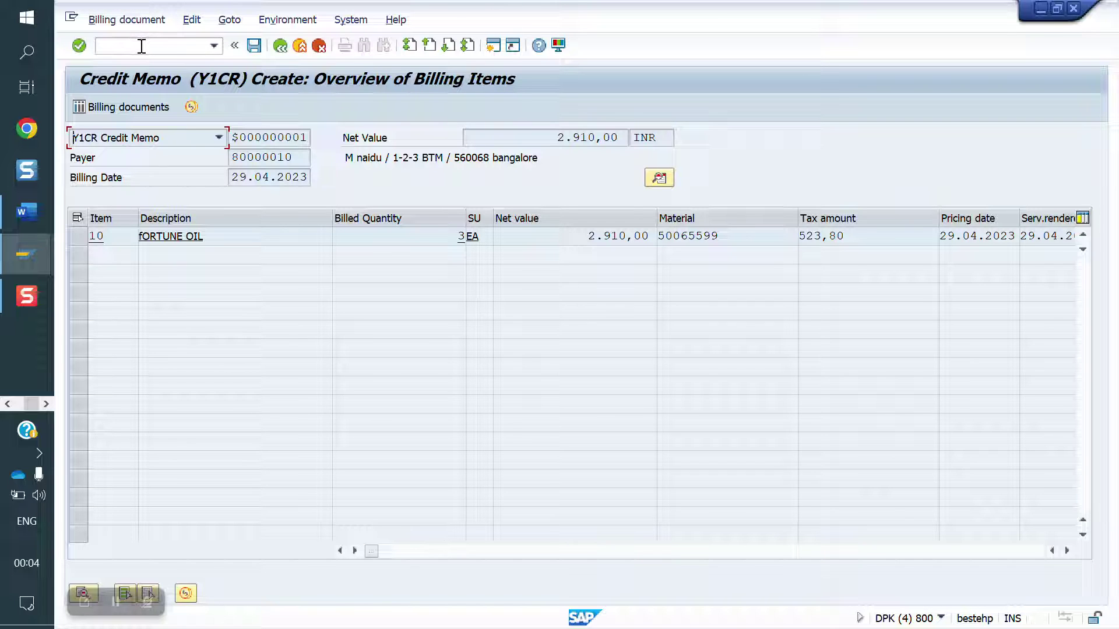
- Open transaction VA02 in a new session for the saved credit memo request and restart the transaction there
{"action": "type", "text": "/OVA02"}
{"action": "key", "text": "Return"}
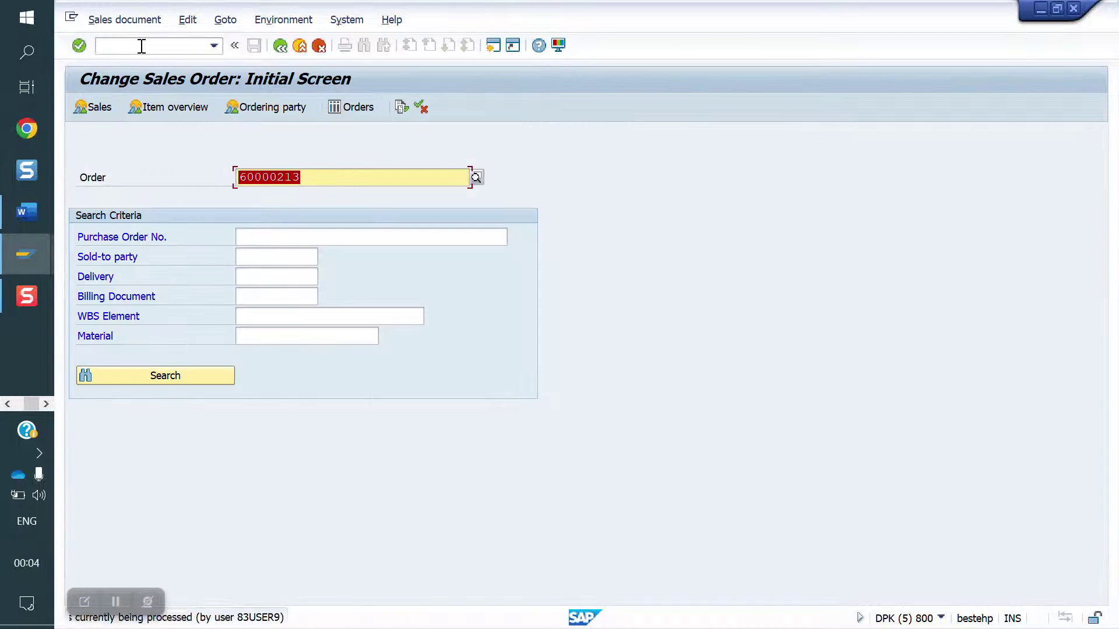
{"action": "left_click", "coordinate": [141, 46]}
{"action": "type", "text": "/NVA02"}
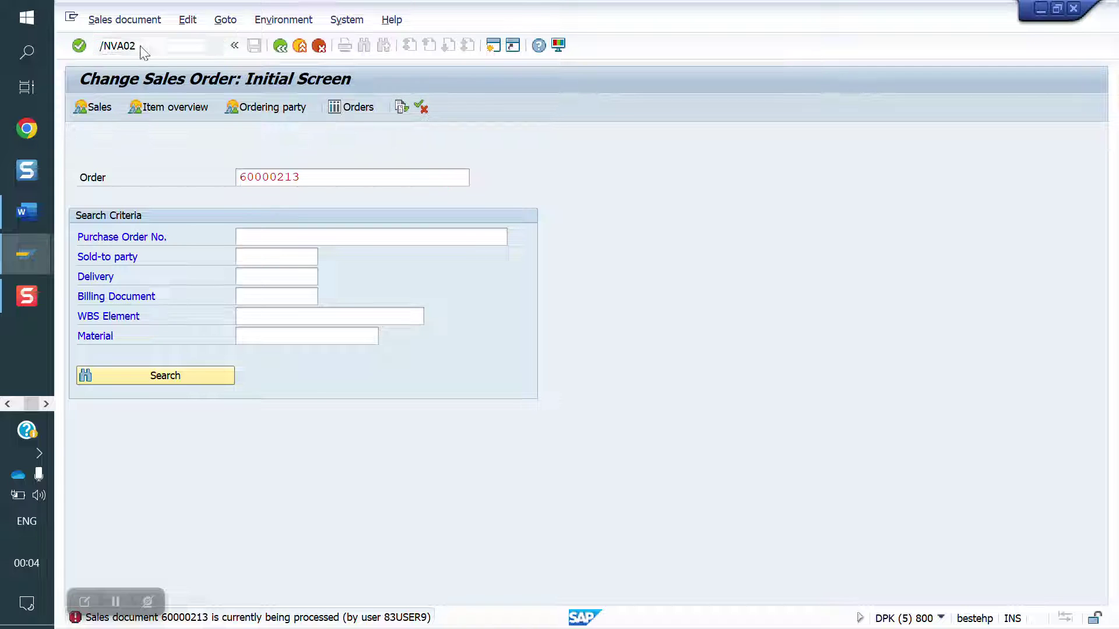
{"action": "key", "text": "Return"}
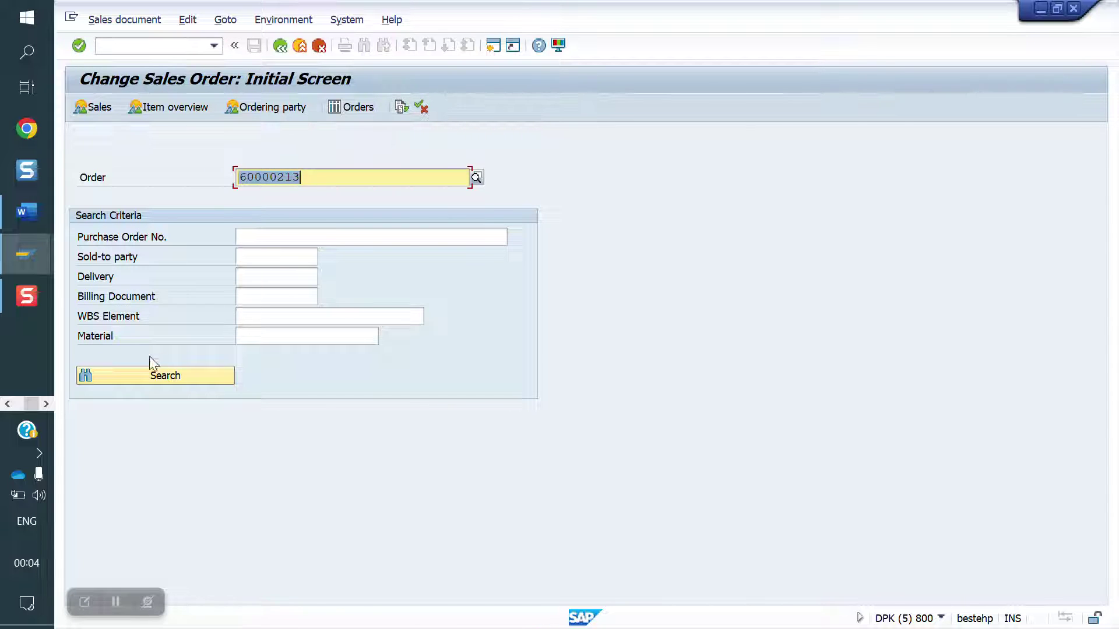
- Close the SAP sessions showing the outbound delivery creation and the unsaved Y1CR credit memo
{"action": "left_click", "coordinate": [26, 262]}
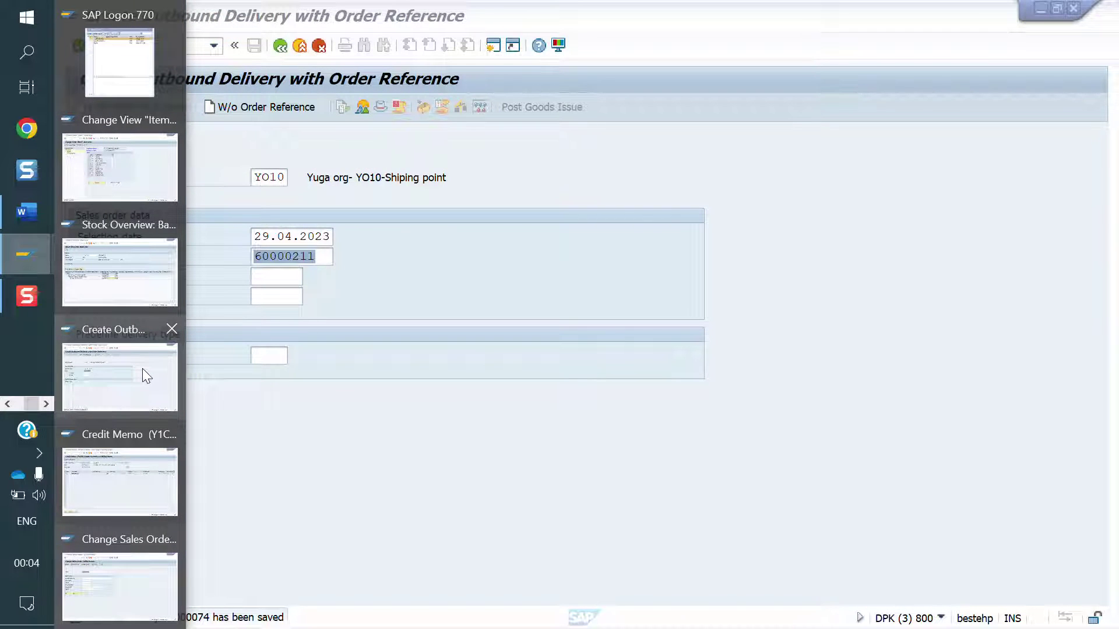
{"action": "left_click", "coordinate": [171, 332]}
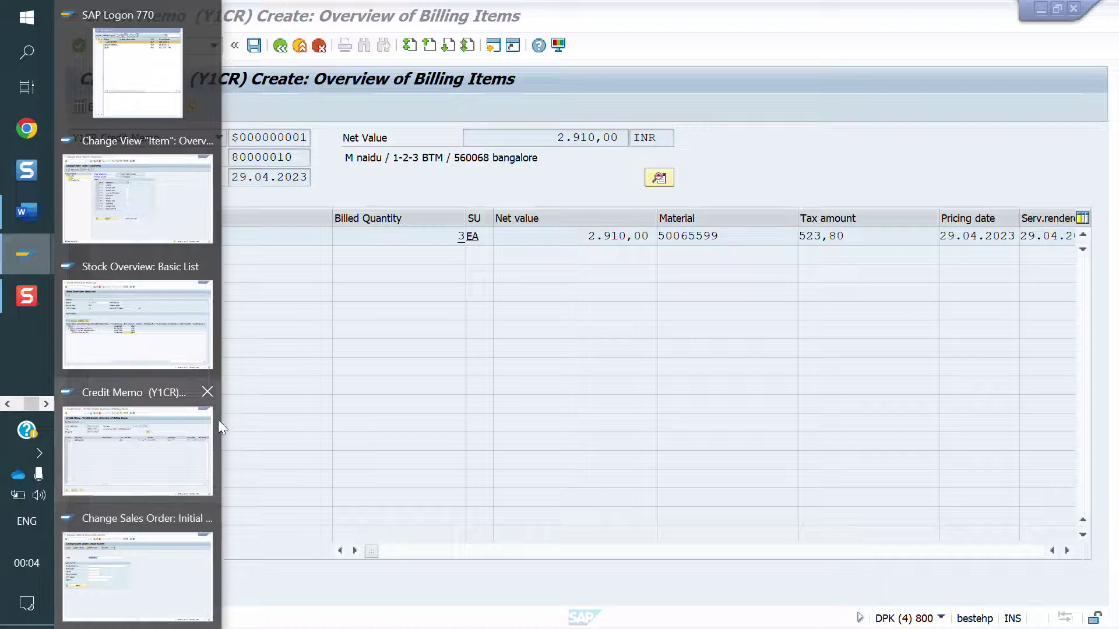
{"action": "left_click", "coordinate": [208, 392]}
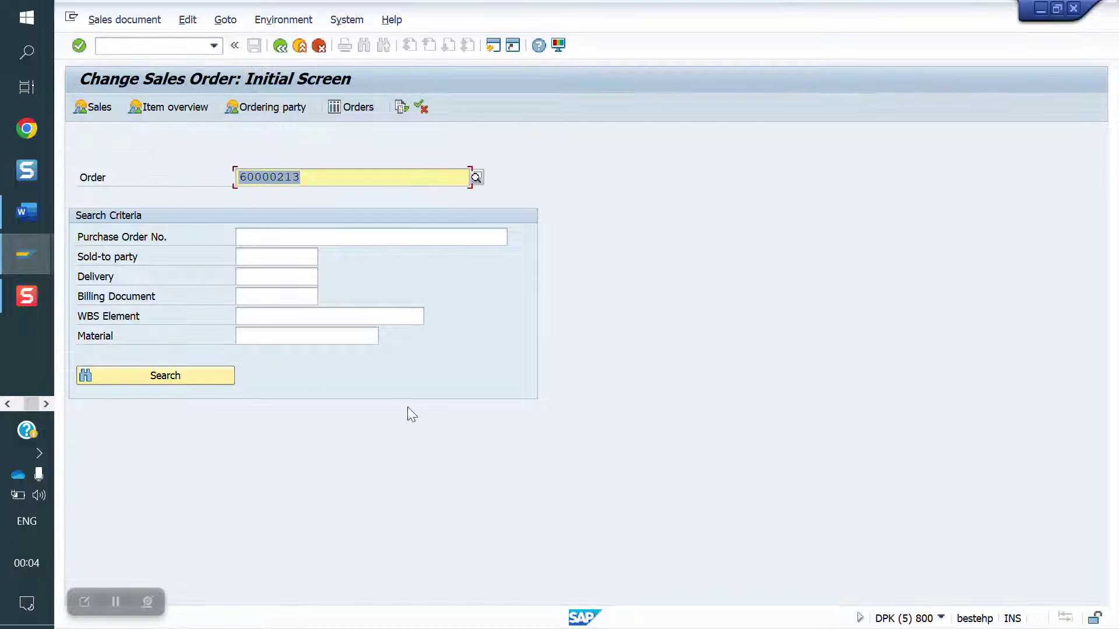
- Open the credit memo request for change, set its billing block to 08 Check credit memo, and save it
{"action": "key", "text": "Return"}
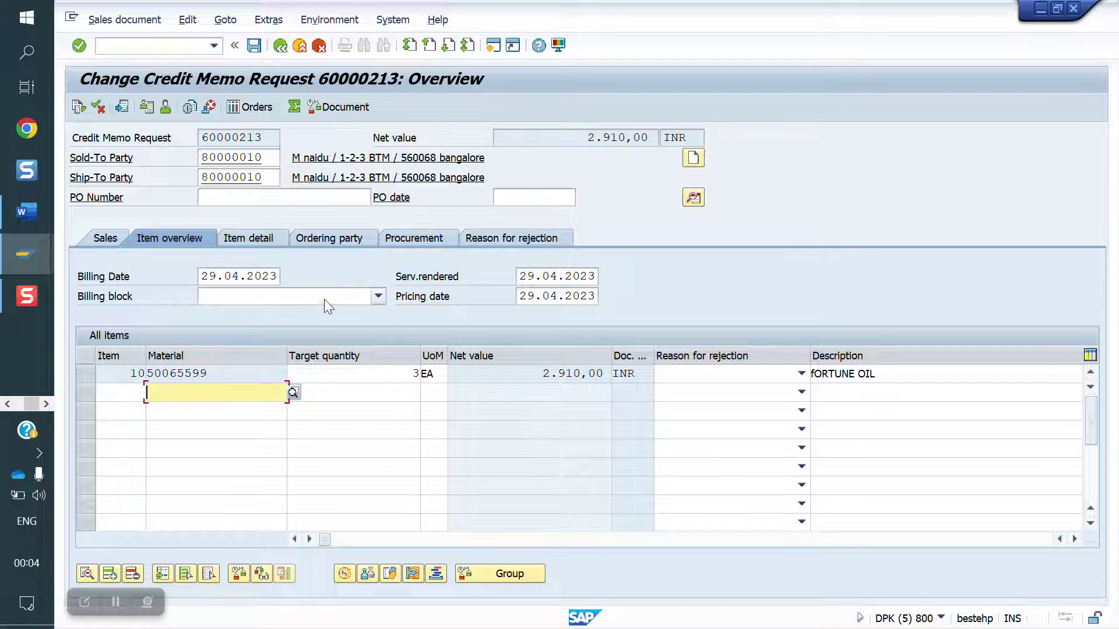
{"action": "left_click", "coordinate": [323, 299]}
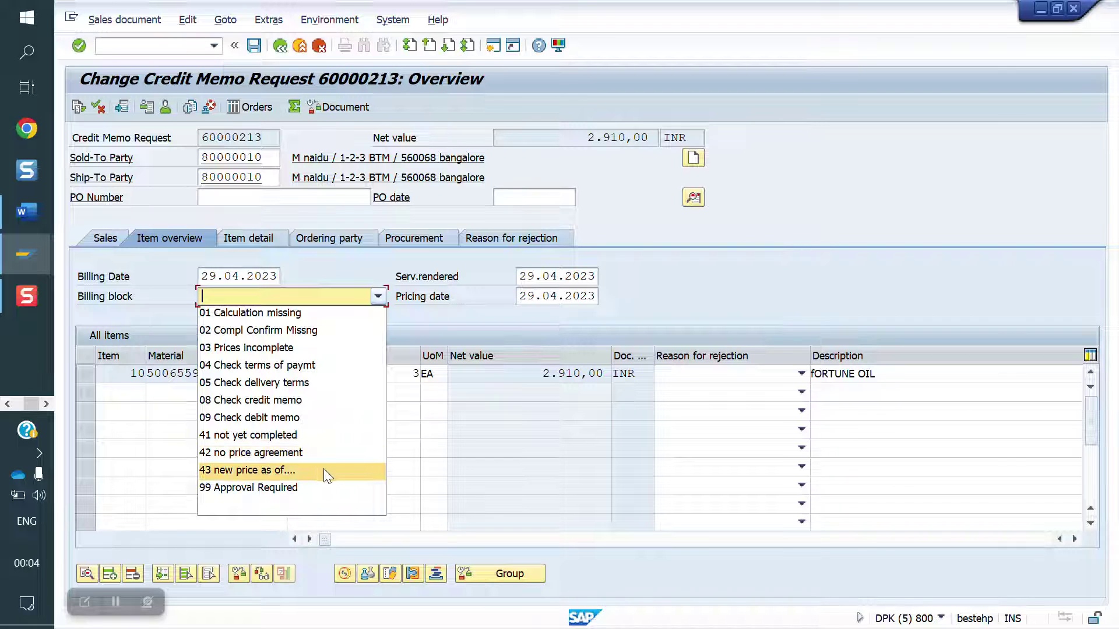
{"action": "left_click", "coordinate": [281, 402]}
{"action": "left_click", "coordinate": [254, 46]}
- Try to bill the blocked credit memo request with transaction VF01 and display the billing log
{"action": "left_click", "coordinate": [153, 45]}
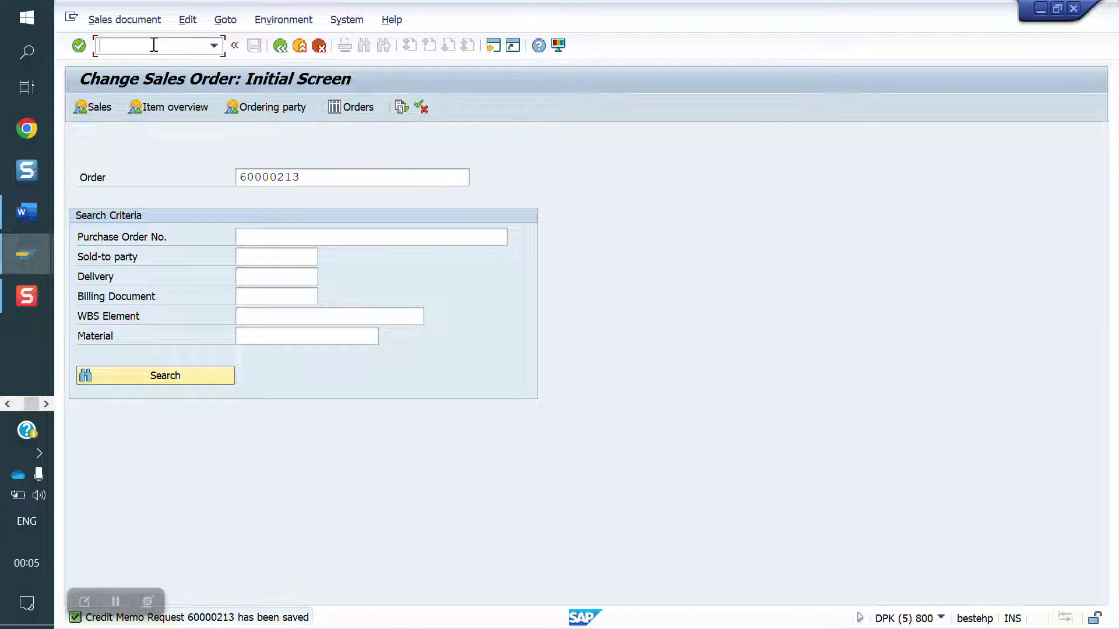
{"action": "type", "text": "/NVF01"}
{"action": "key", "text": "Return"}
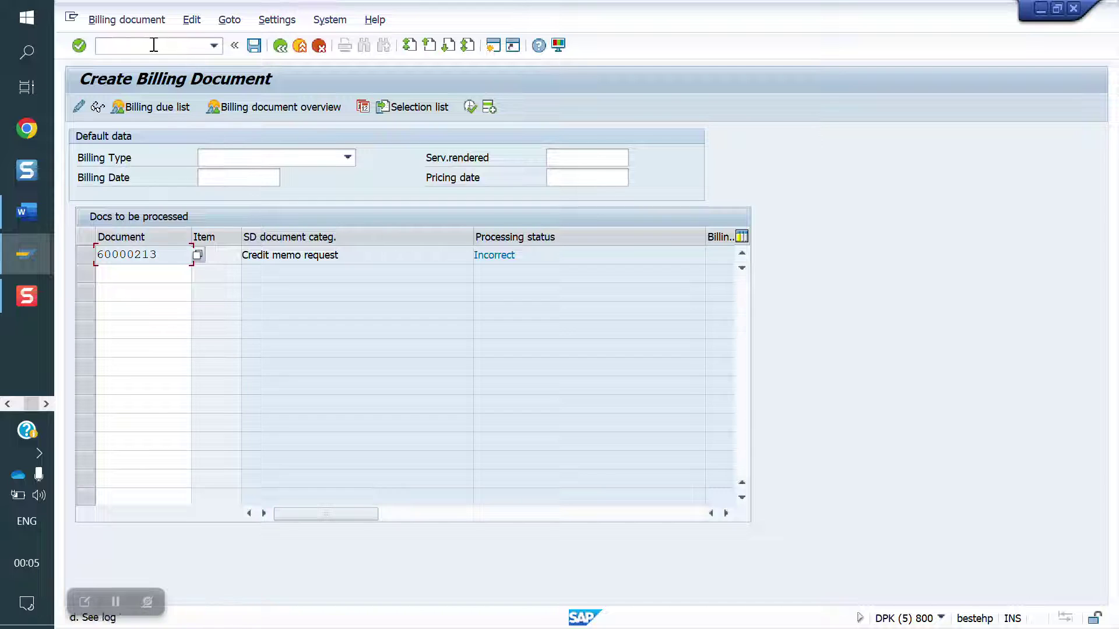
{"action": "left_click", "coordinate": [191, 19]}
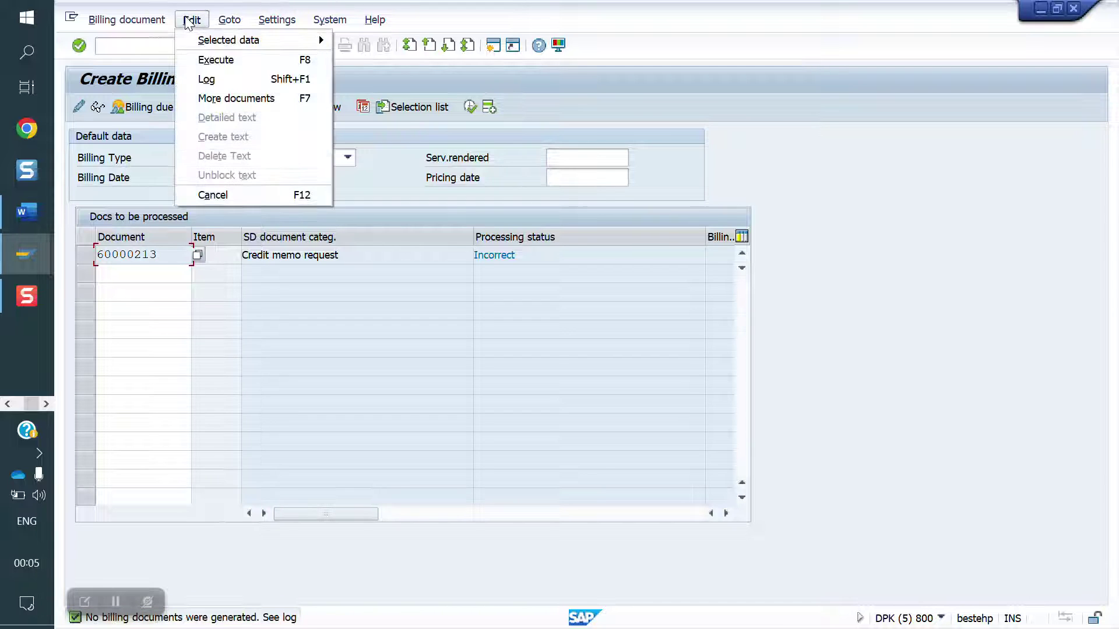
{"action": "left_click", "coordinate": [238, 81]}
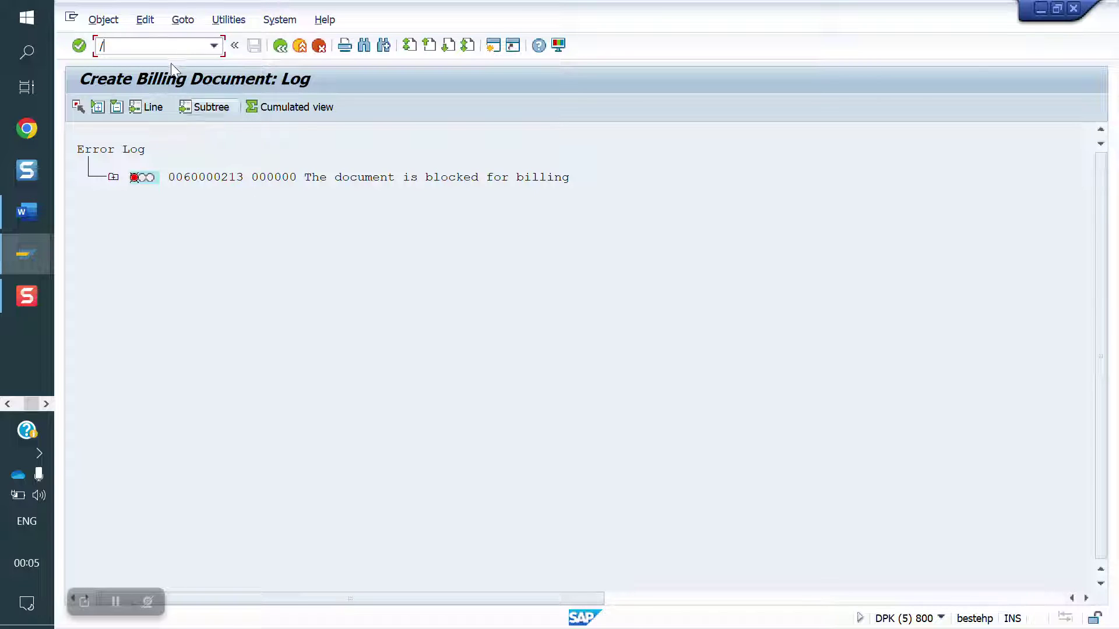
- Reopen the credit memo request in transaction VA02, clear its billing block, and save it
{"action": "type", "text": "VA02"}
{"action": "key", "text": "Return"}
{"action": "type", "text": "/NVA02"}
{"action": "key", "text": "Return"}
{"action": "key", "text": "Return"}
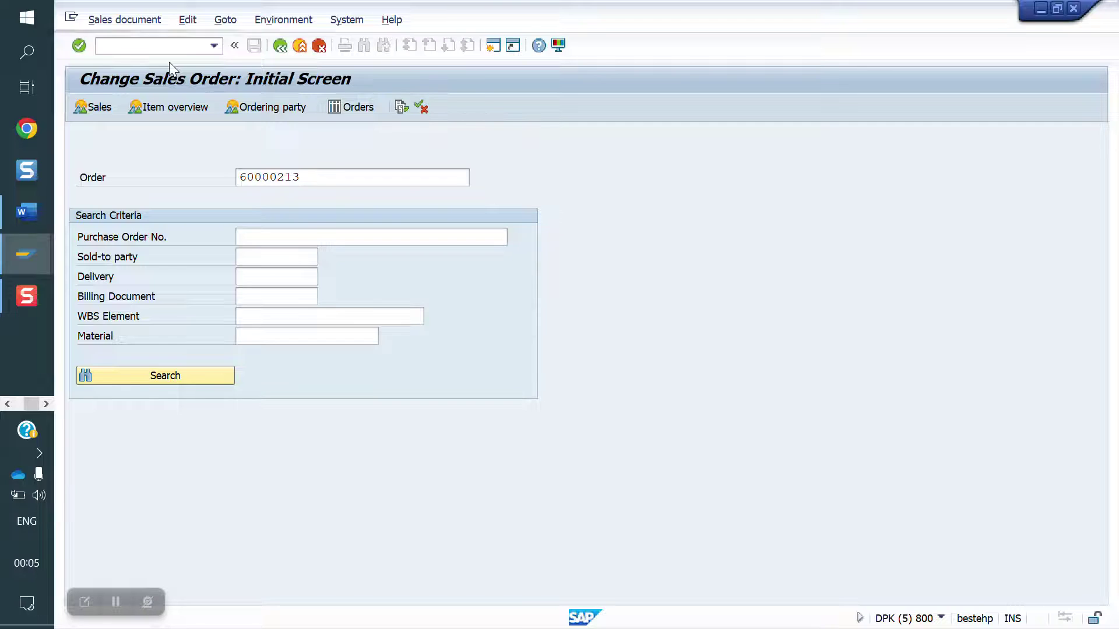
{"action": "left_click", "coordinate": [293, 296]}
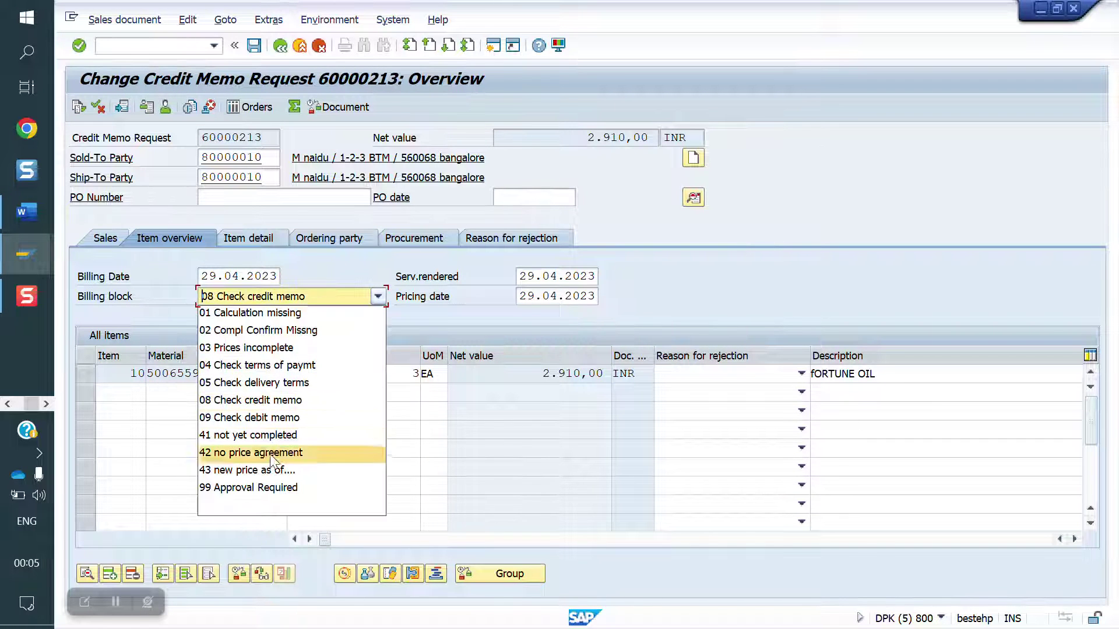
{"action": "left_click", "coordinate": [262, 307]}
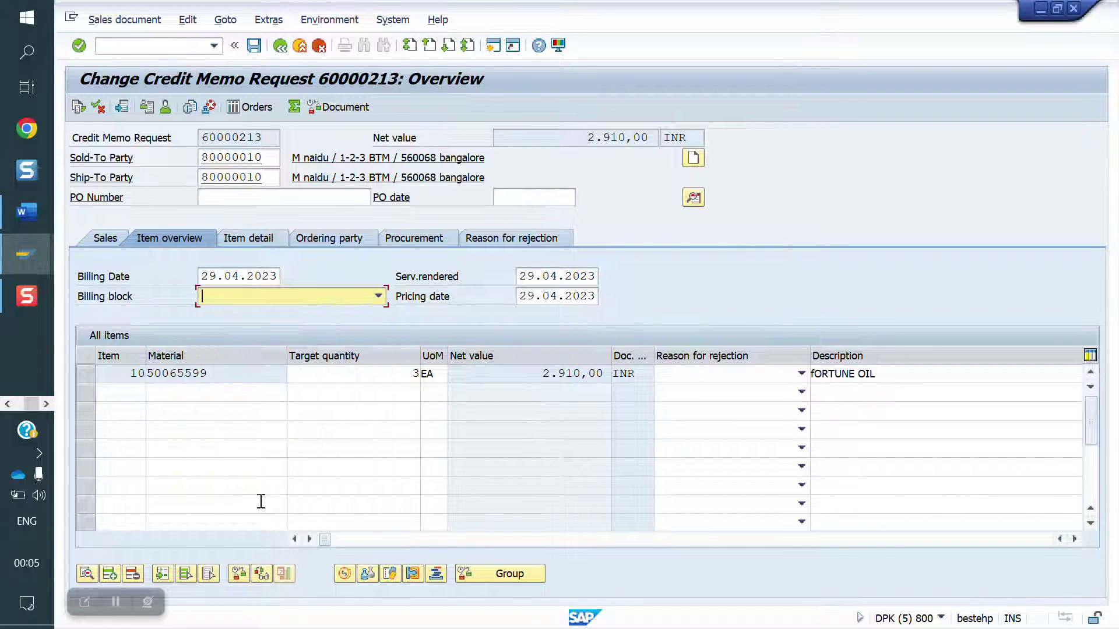
{"action": "left_click", "coordinate": [254, 45]}
- Create the Y1CR credit memo from the credit memo request with transaction VF01 and save it
{"action": "left_click", "coordinate": [152, 54]}
{"action": "type", "text": "/"}
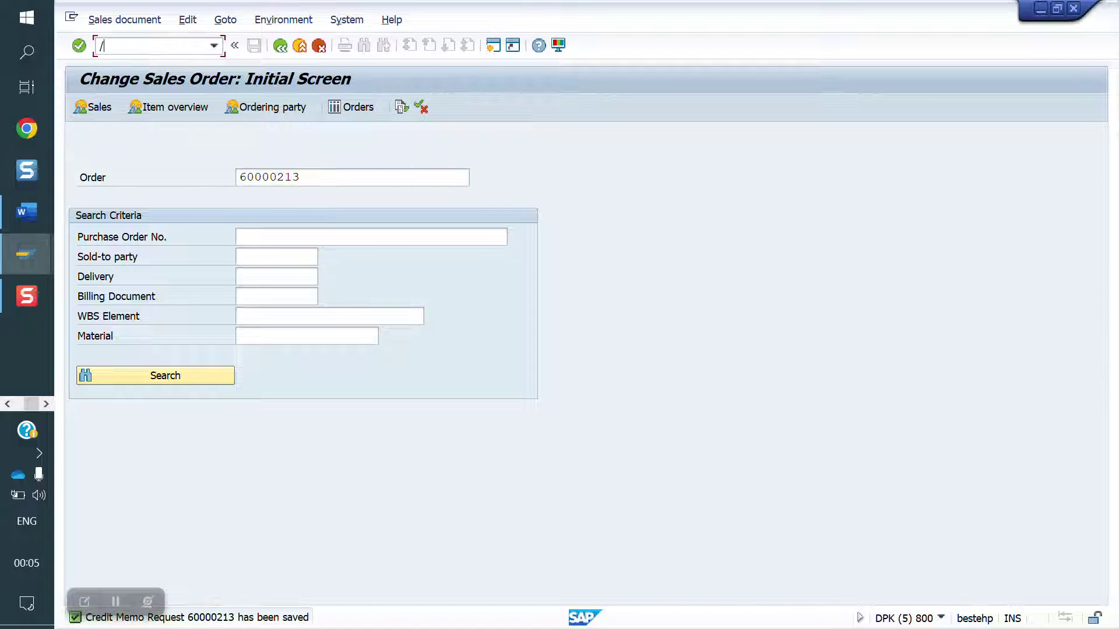
{"action": "type", "text": "NVF01"}
{"action": "key", "text": "Return"}
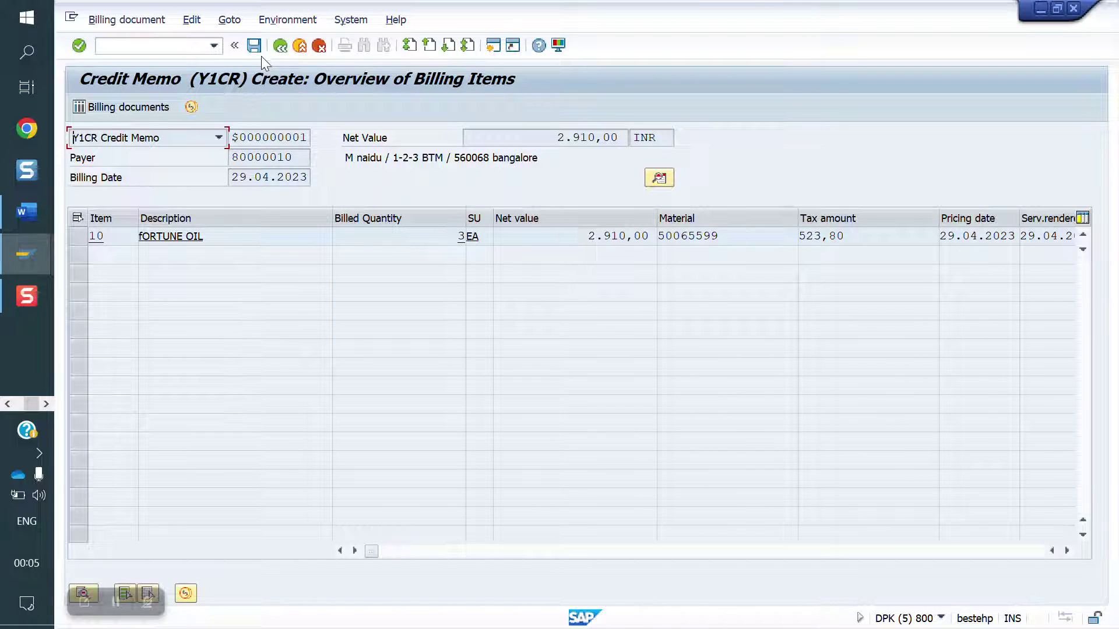
{"action": "left_click", "coordinate": [261, 54]}
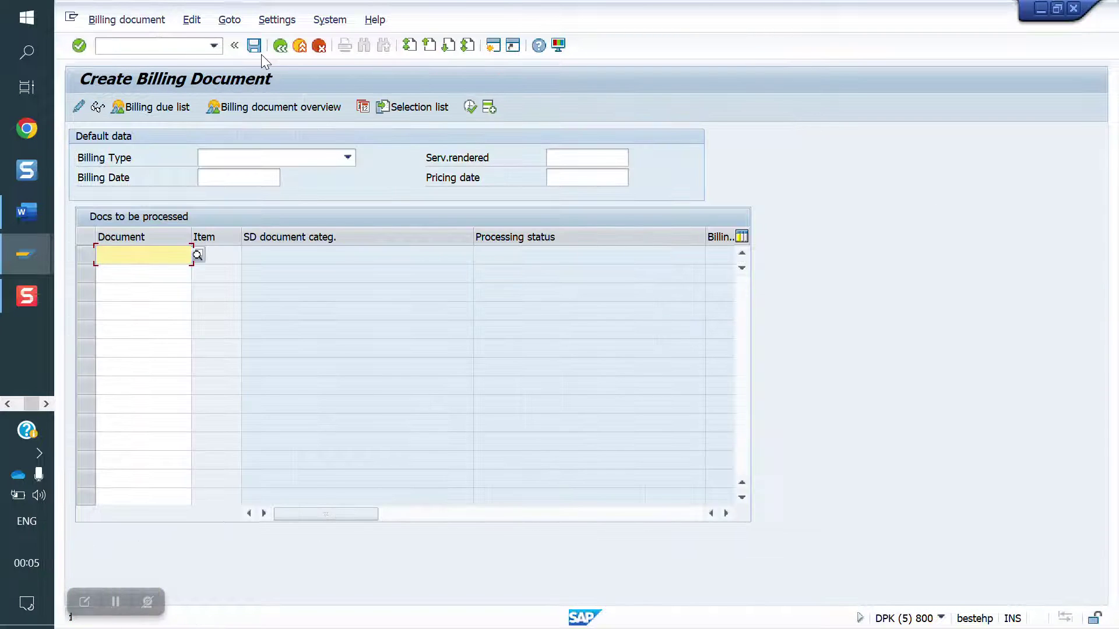
- Call up the saved credit memo in transaction VF03 and display its accounting document
{"action": "left_click", "coordinate": [173, 51]}
{"action": "type", "text": "/NVF03"}
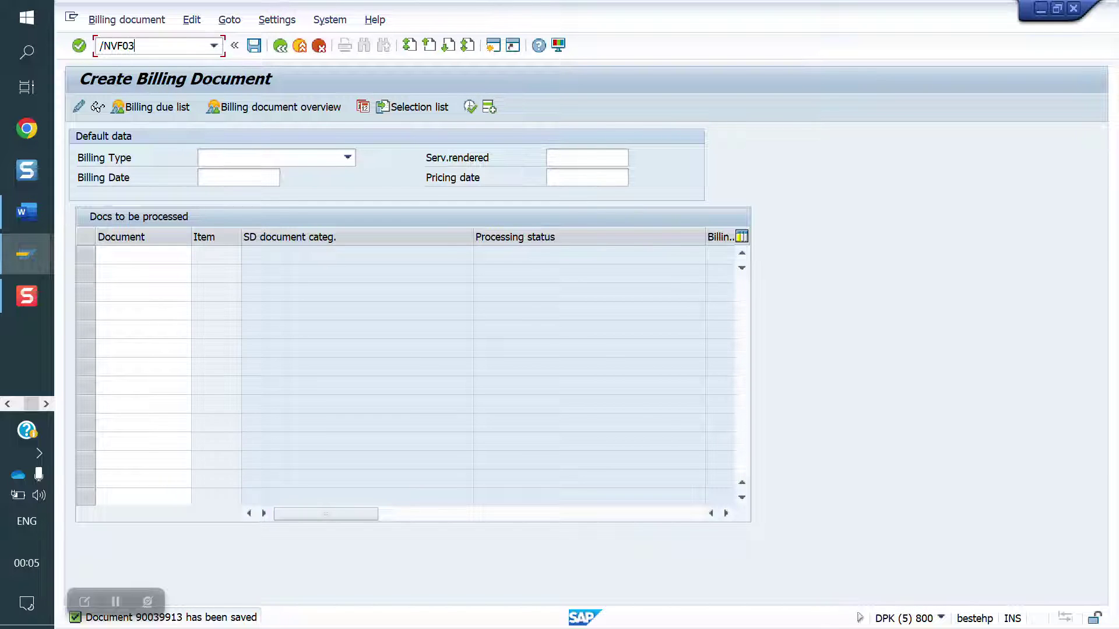
{"action": "key", "text": "Return"}
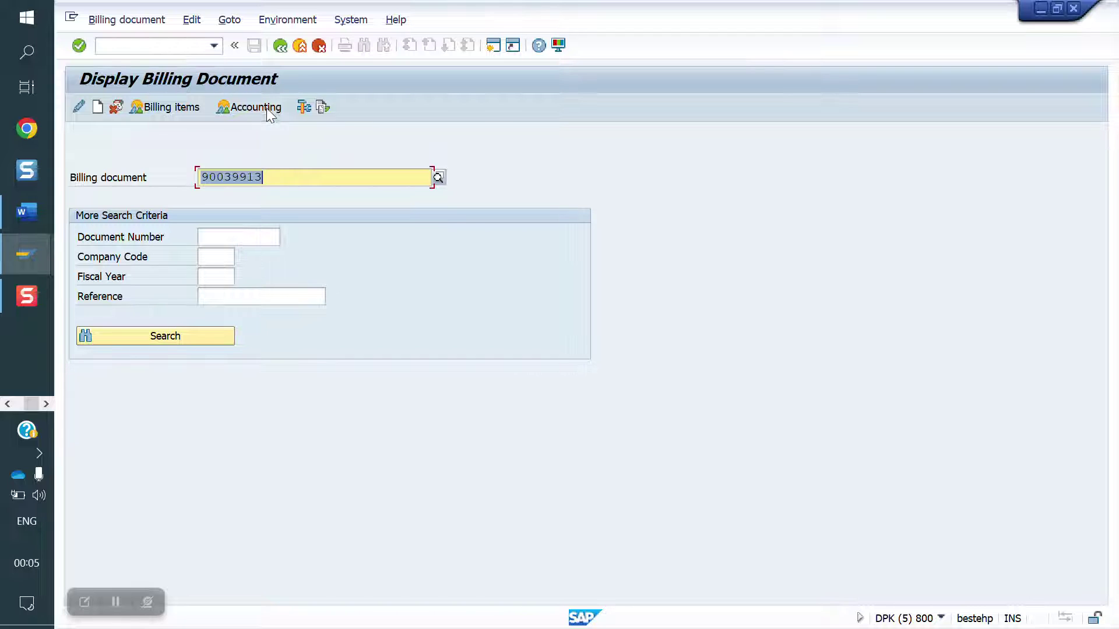
{"action": "left_click", "coordinate": [267, 109]}
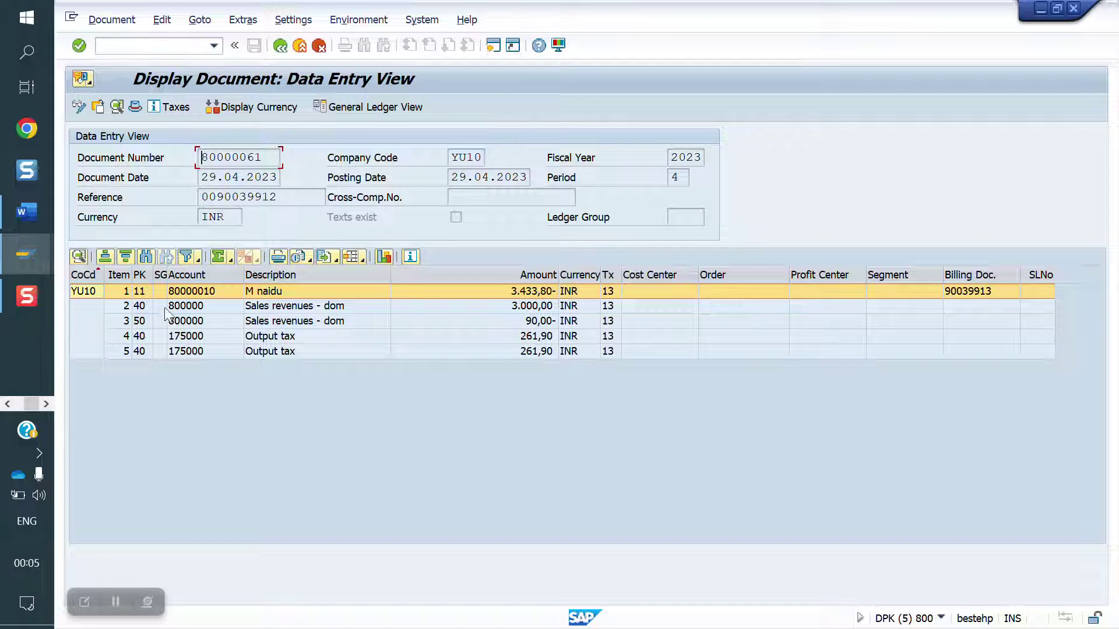
- Look up posting key 11 of the customer line item in the posting key list, and close the list
{"action": "left_click", "coordinate": [151, 293]}
{"action": "key", "text": "F4"}
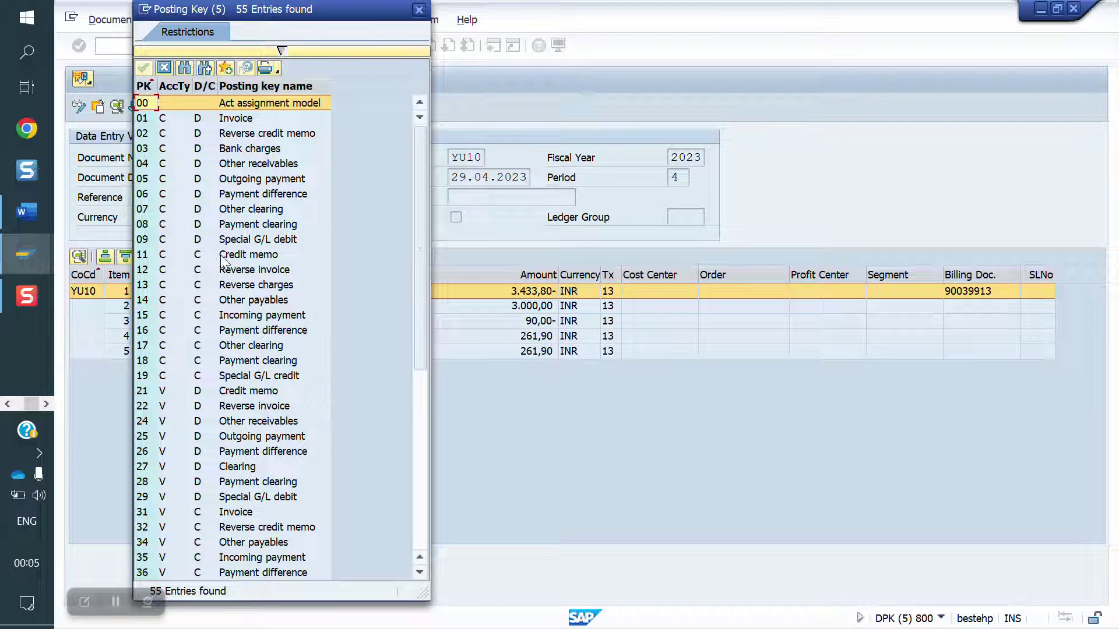
{"action": "left_click", "coordinate": [200, 256]}
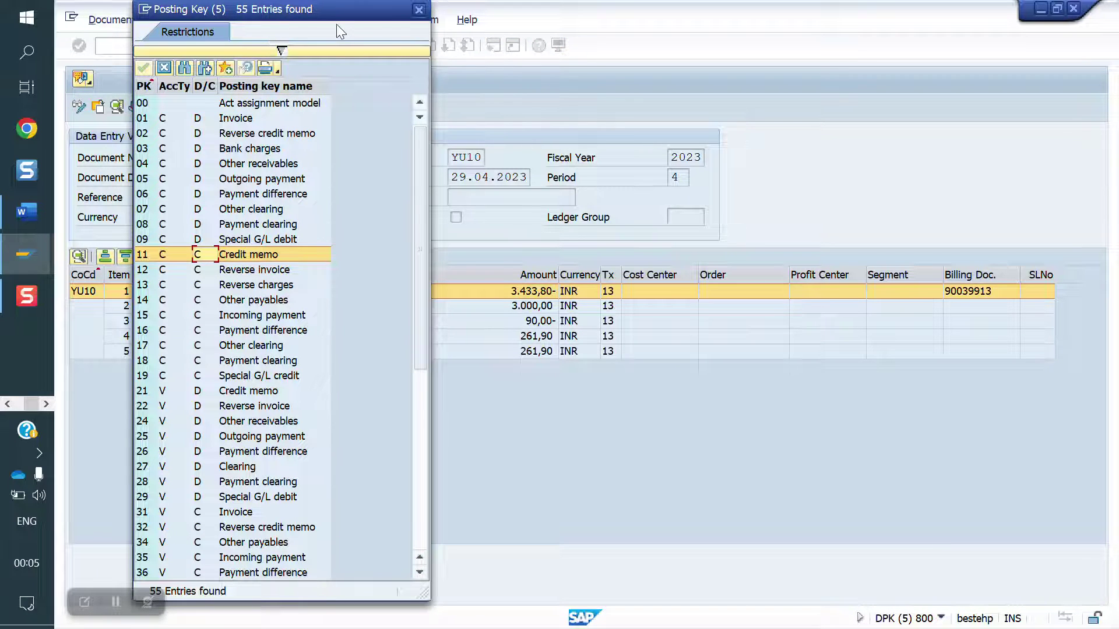
{"action": "left_click", "coordinate": [419, 10]}
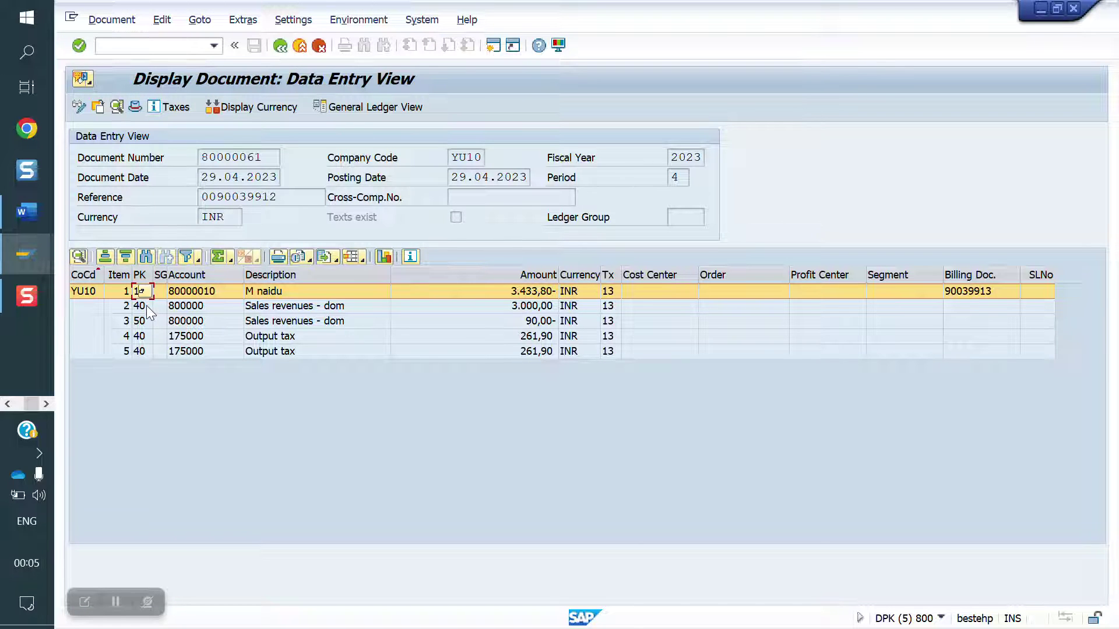
- Look up posting key 40 of the sales revenues line item in the posting key list, and close the list
{"action": "left_click", "coordinate": [146, 306]}
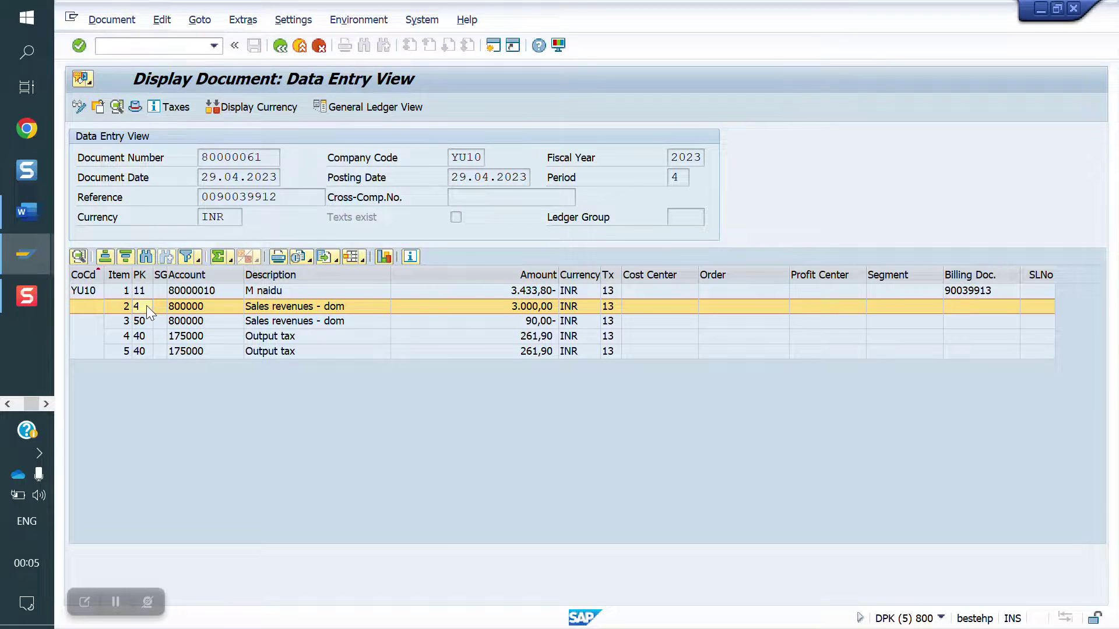
{"action": "left_click", "coordinate": [145, 306]}
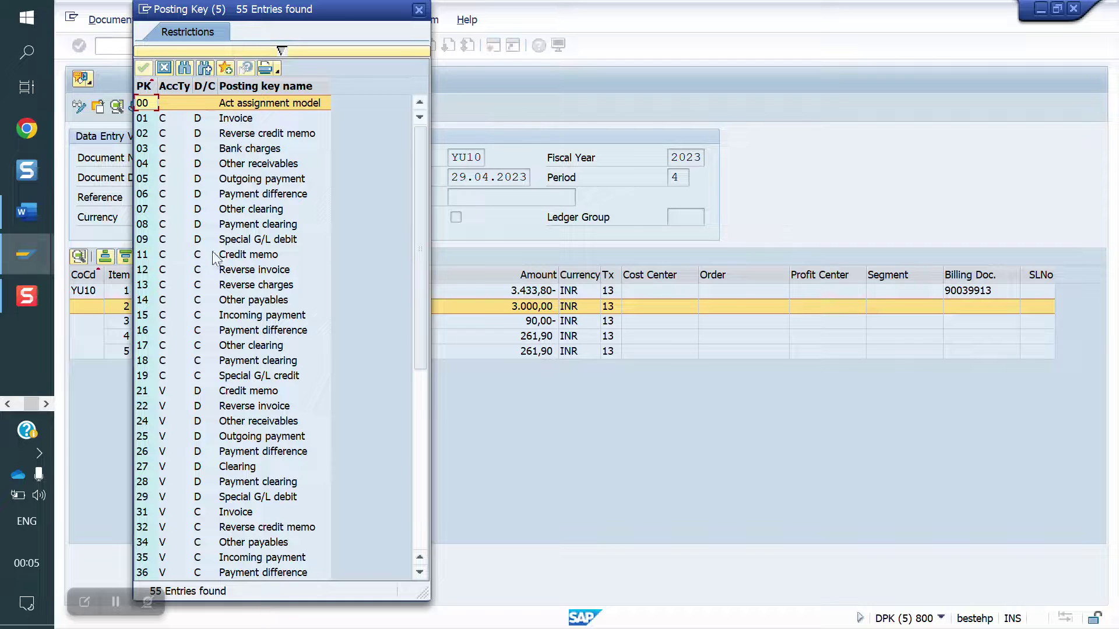
{"action": "left_click_drag", "start_coordinate": [290, 9], "coordinate": [472, 15]}
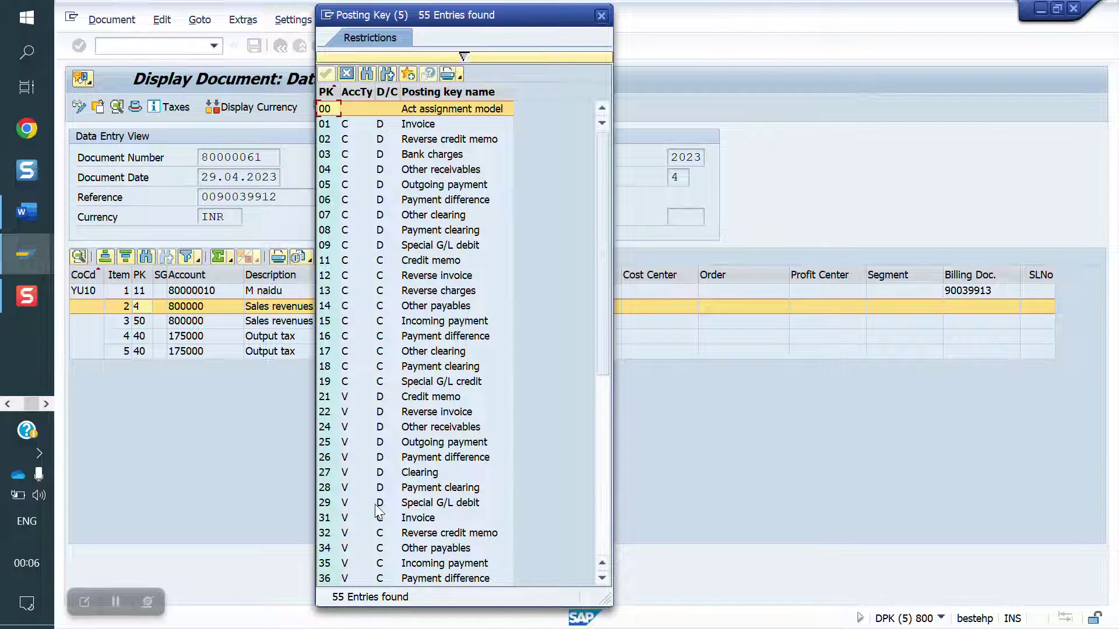
{"action": "scroll", "coordinate": [378, 510], "scroll_direction": "down", "scroll_amount": 1}
{"action": "scroll", "coordinate": [378, 511], "scroll_direction": "down", "scroll_amount": 4}
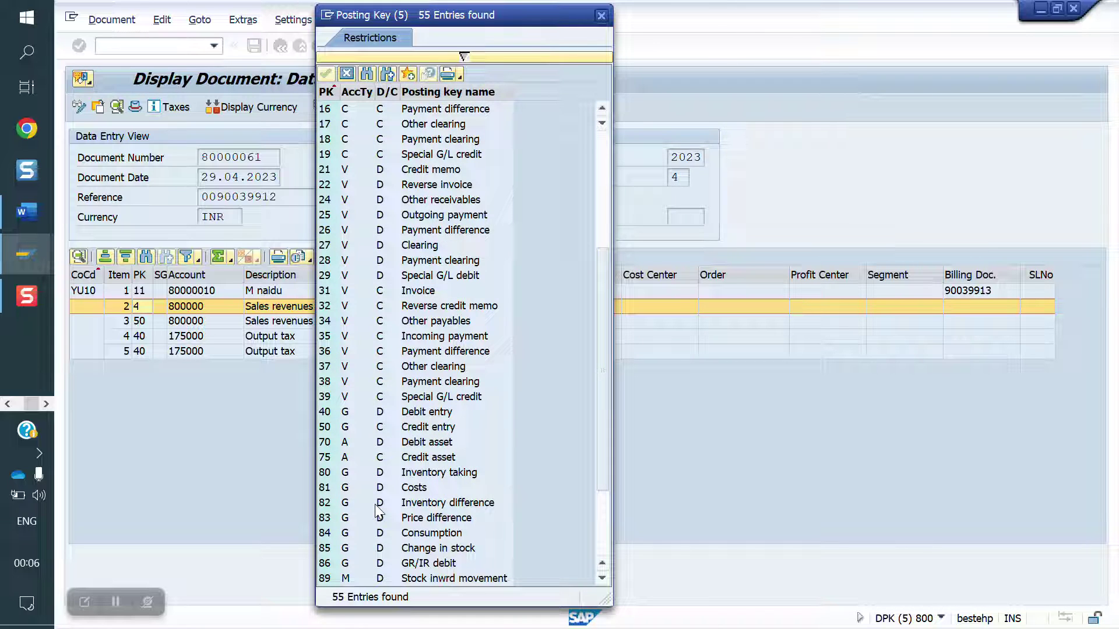
{"action": "left_click", "coordinate": [424, 414]}
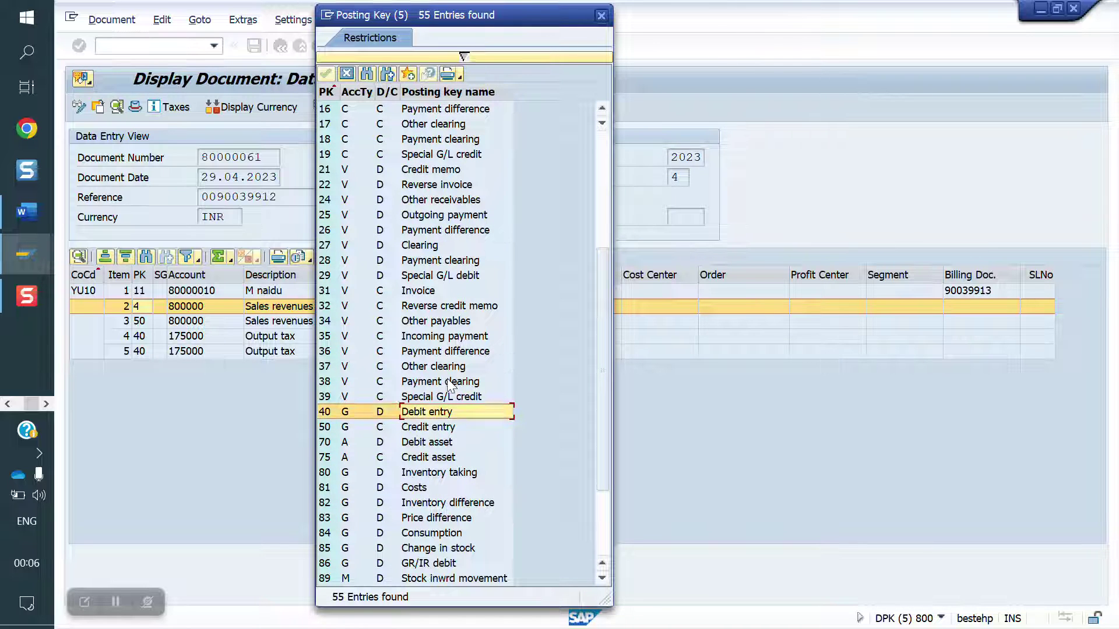
{"action": "left_click", "coordinate": [600, 17]}
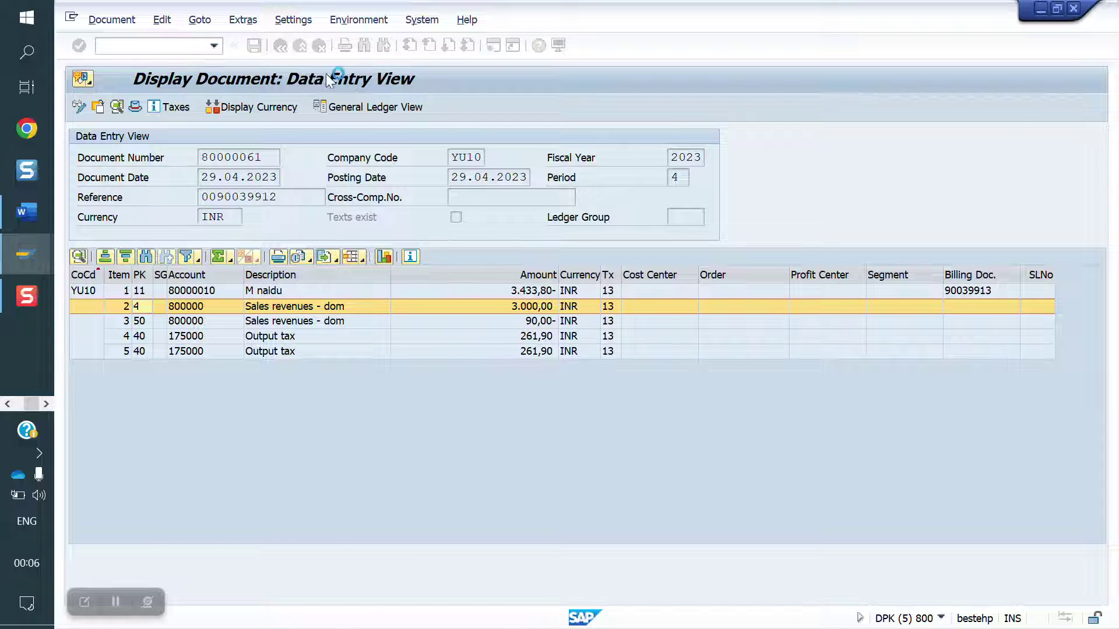
- Return to the credit memo, open invoice (F2) 90039912 from its document flow, and display the invoice's accounting document
{"action": "left_click", "coordinate": [281, 47]}
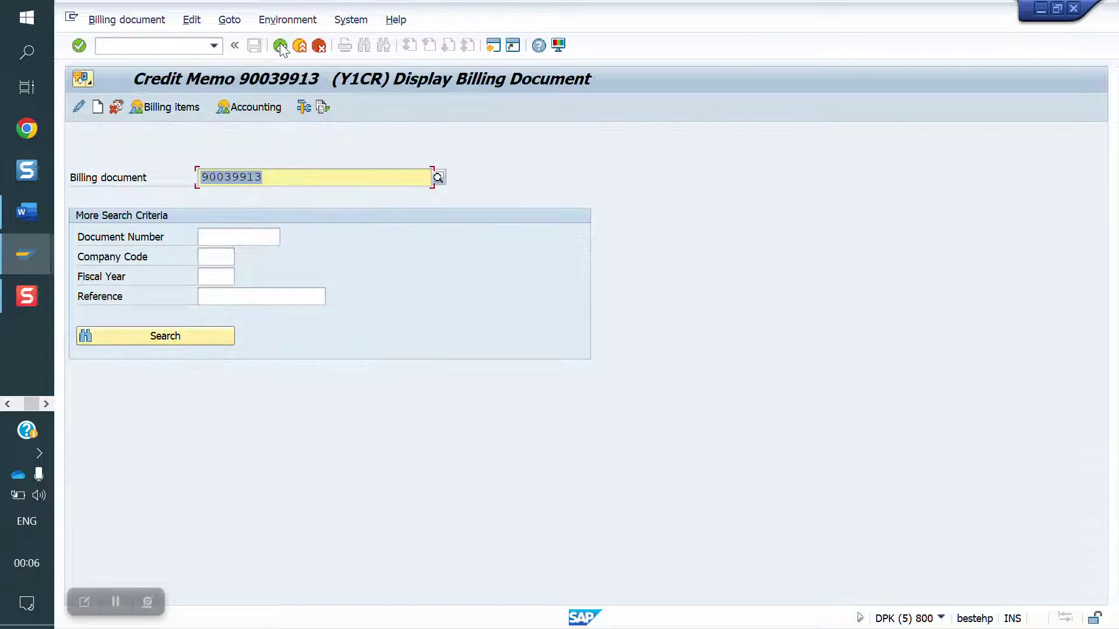
{"action": "left_click", "coordinate": [322, 108]}
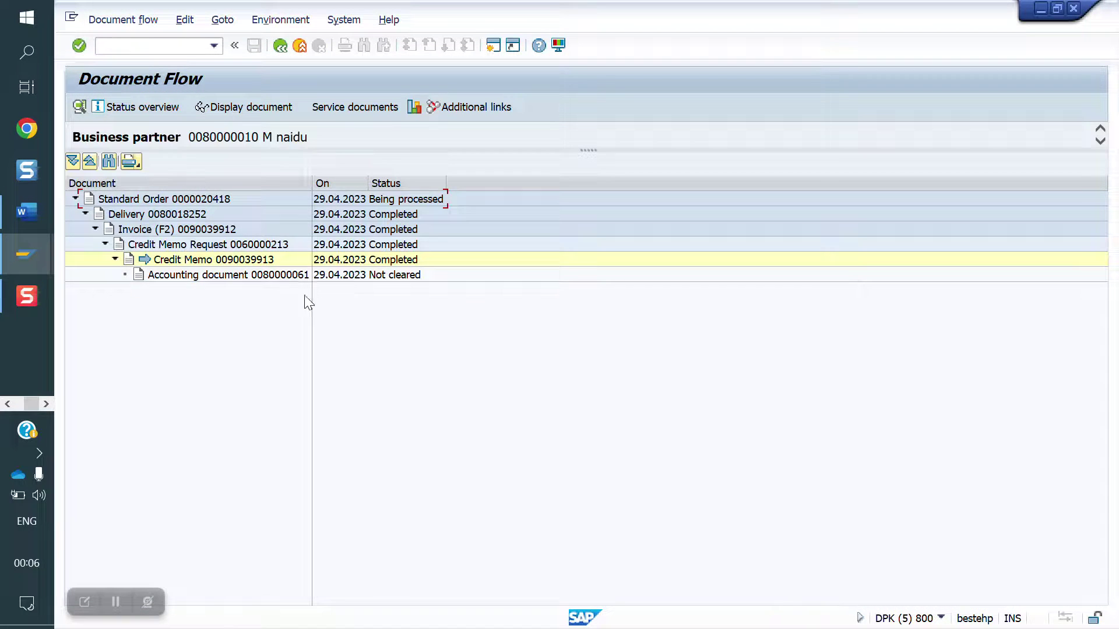
{"action": "left_click", "coordinate": [196, 232]}
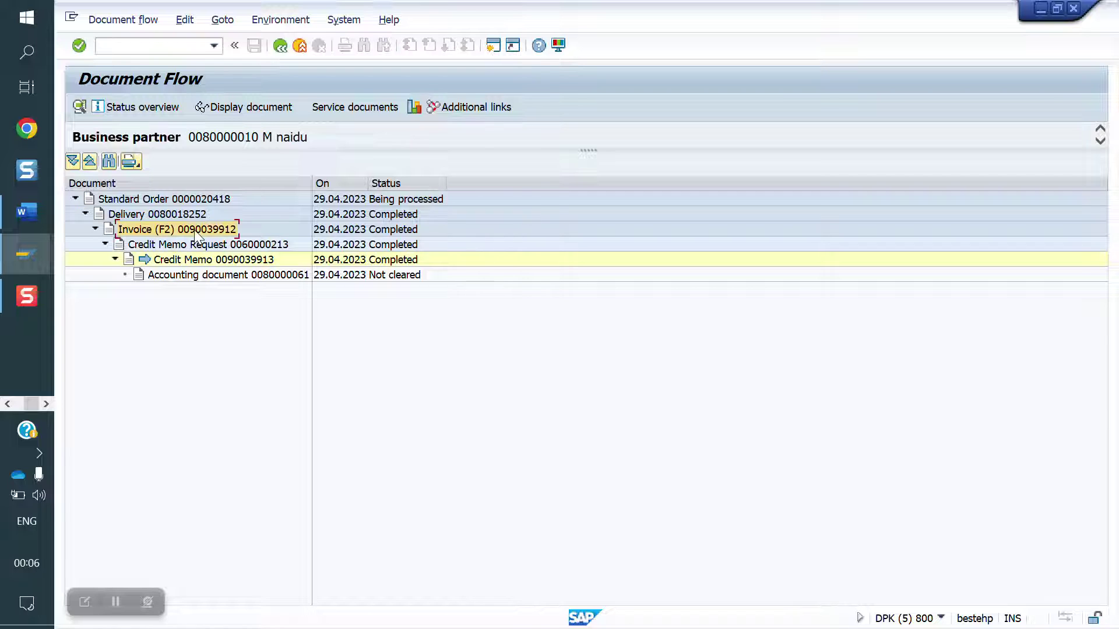
{"action": "left_click", "coordinate": [264, 110]}
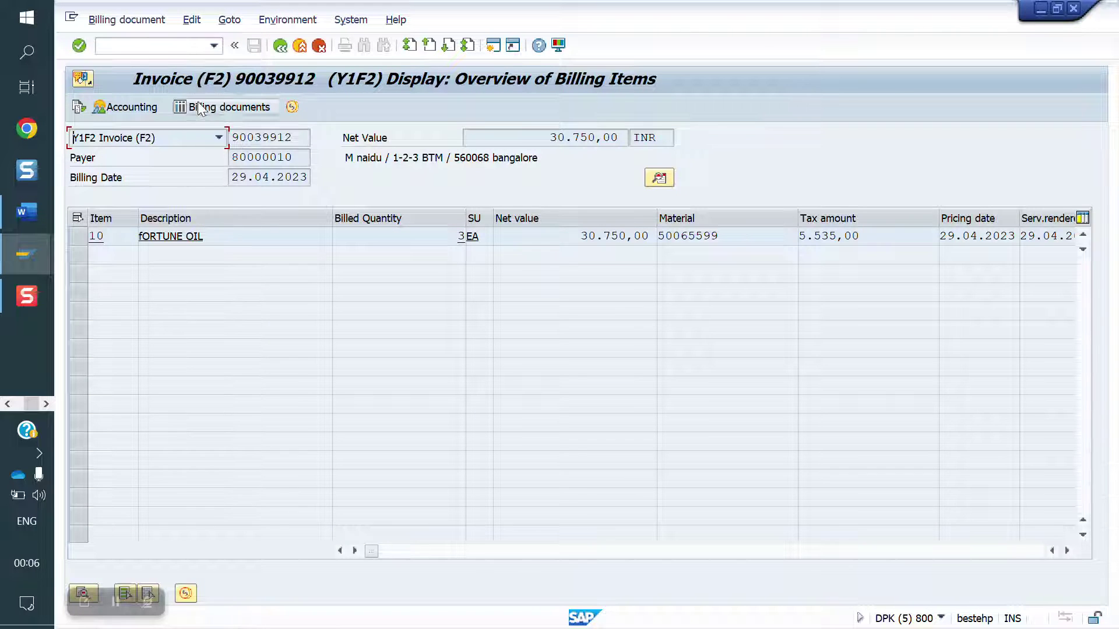
{"action": "left_click", "coordinate": [114, 106]}
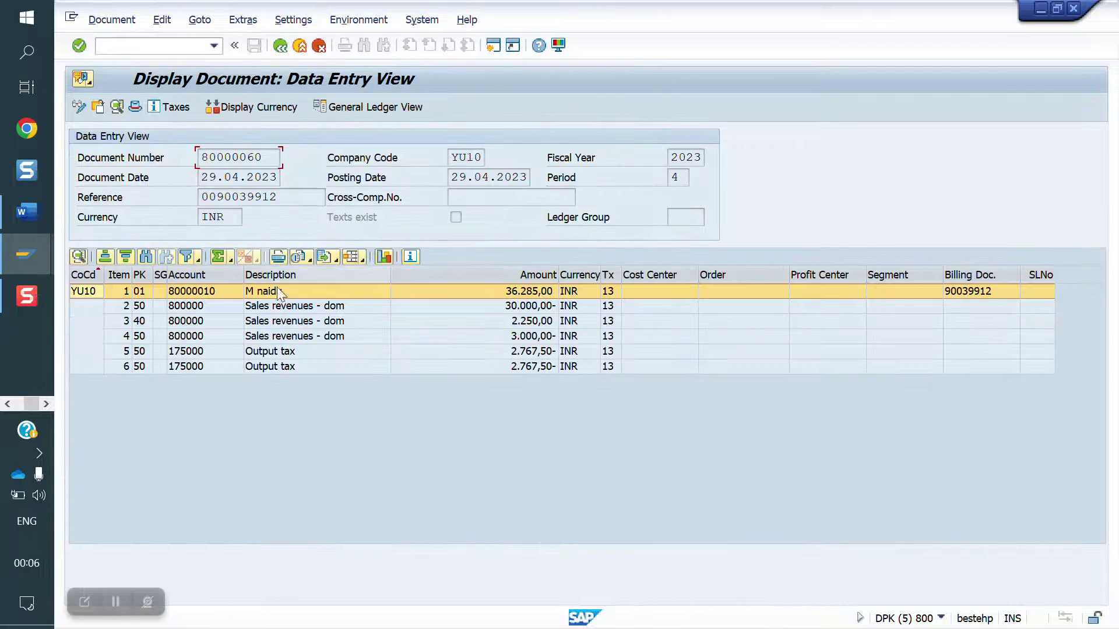
- Look up posting keys 01 and 50 of the invoice's accounting document in the posting key list, and close the list
{"action": "left_click", "coordinate": [148, 293]}
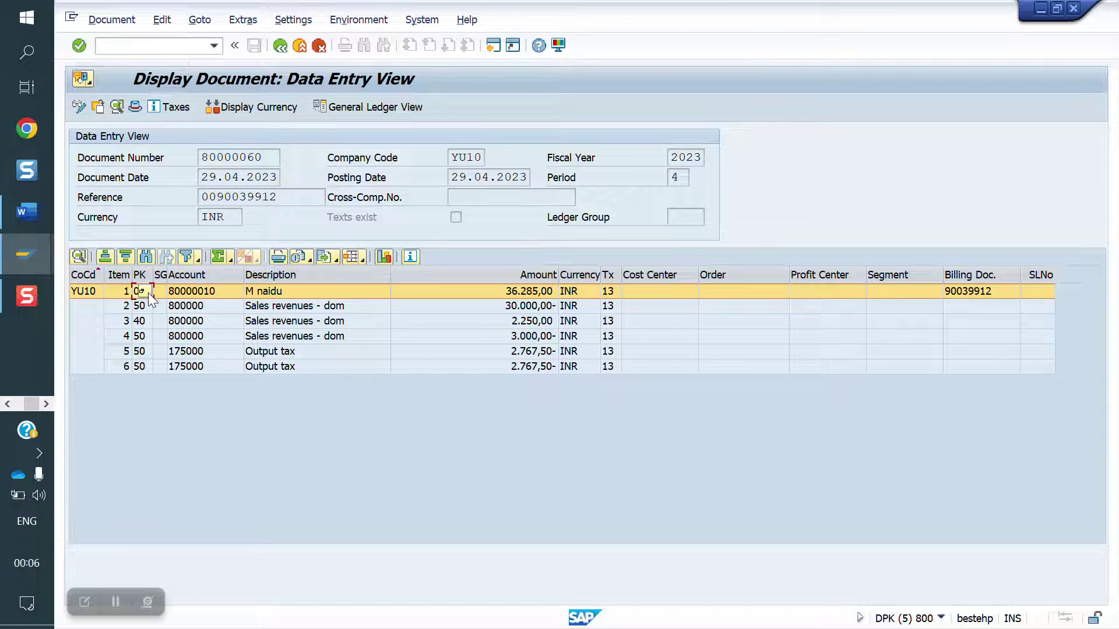
{"action": "key", "text": "F4"}
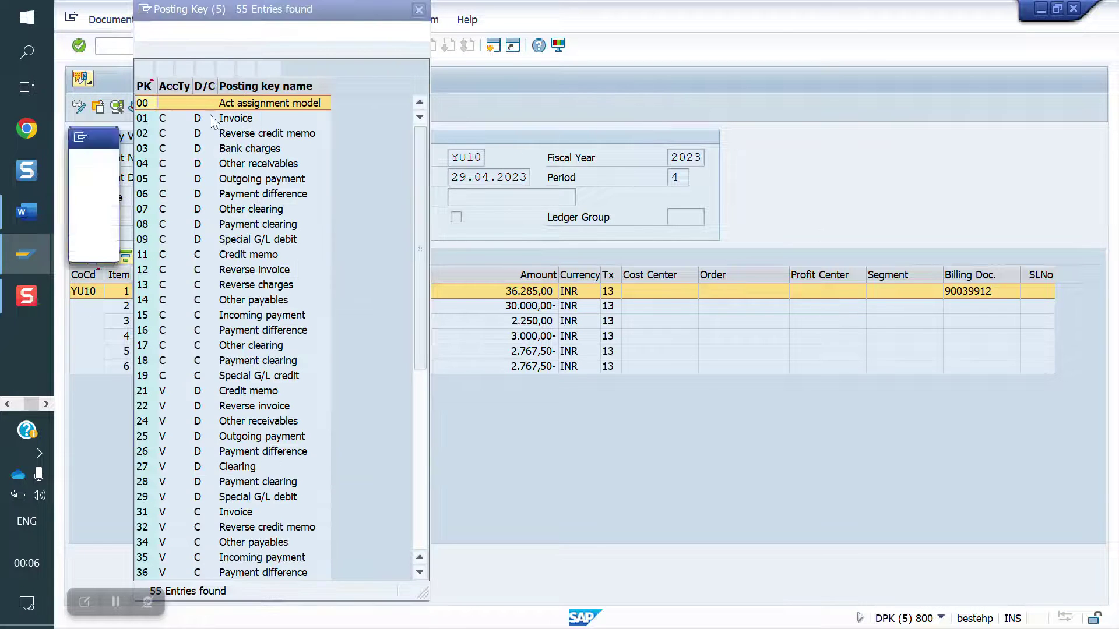
{"action": "left_click", "coordinate": [200, 120]}
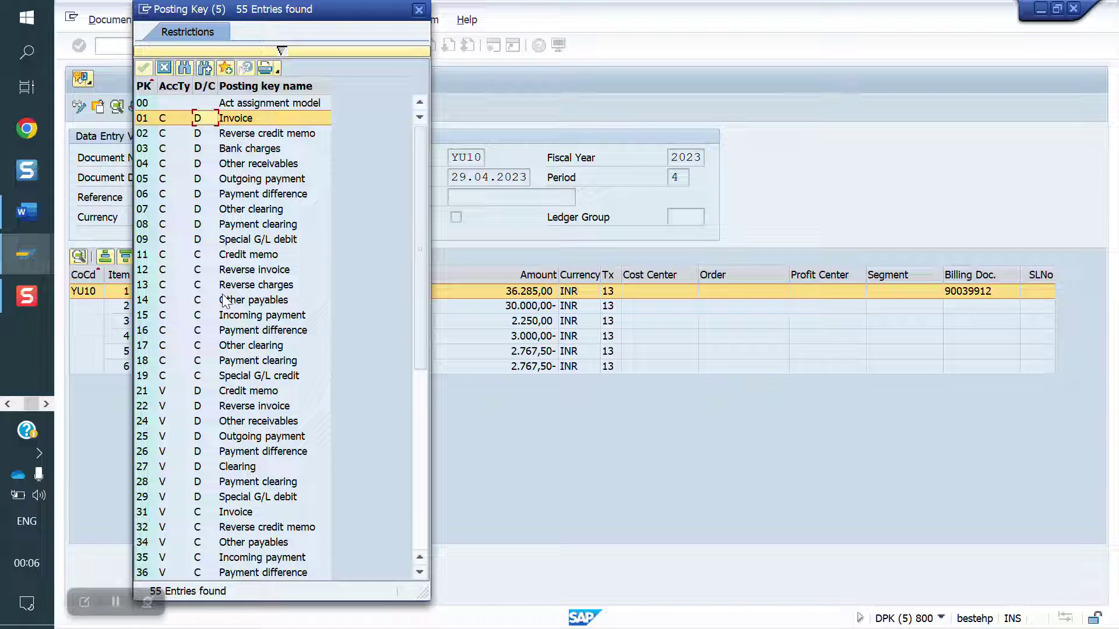
{"action": "left_click_drag", "start_coordinate": [281, 37], "coordinate": [480, 70]}
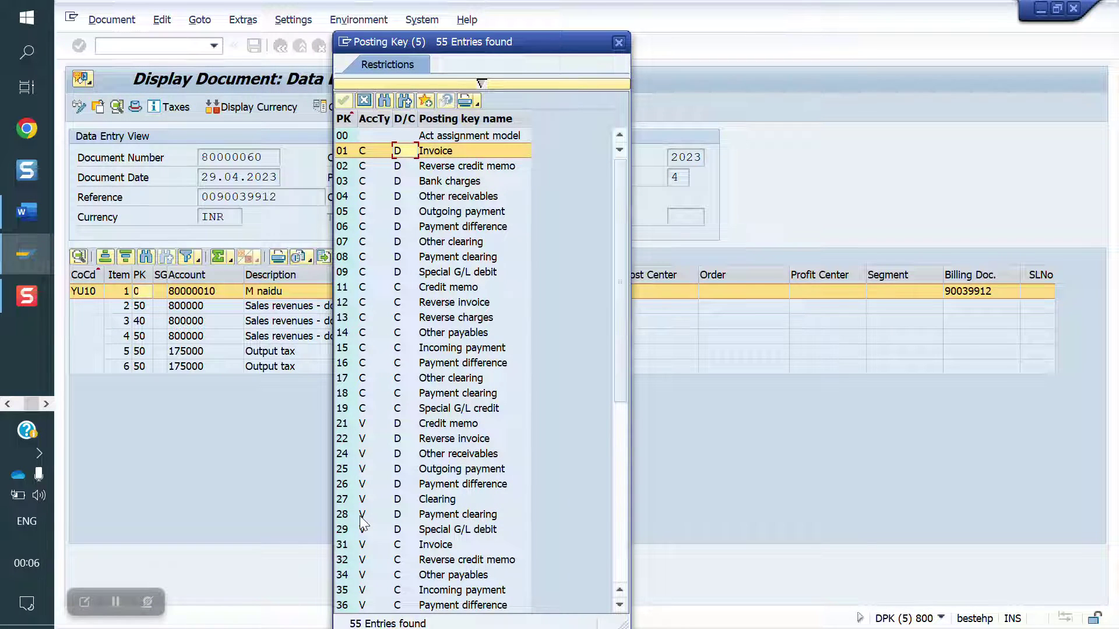
{"action": "scroll", "coordinate": [361, 523], "scroll_direction": "down", "scroll_amount": 4}
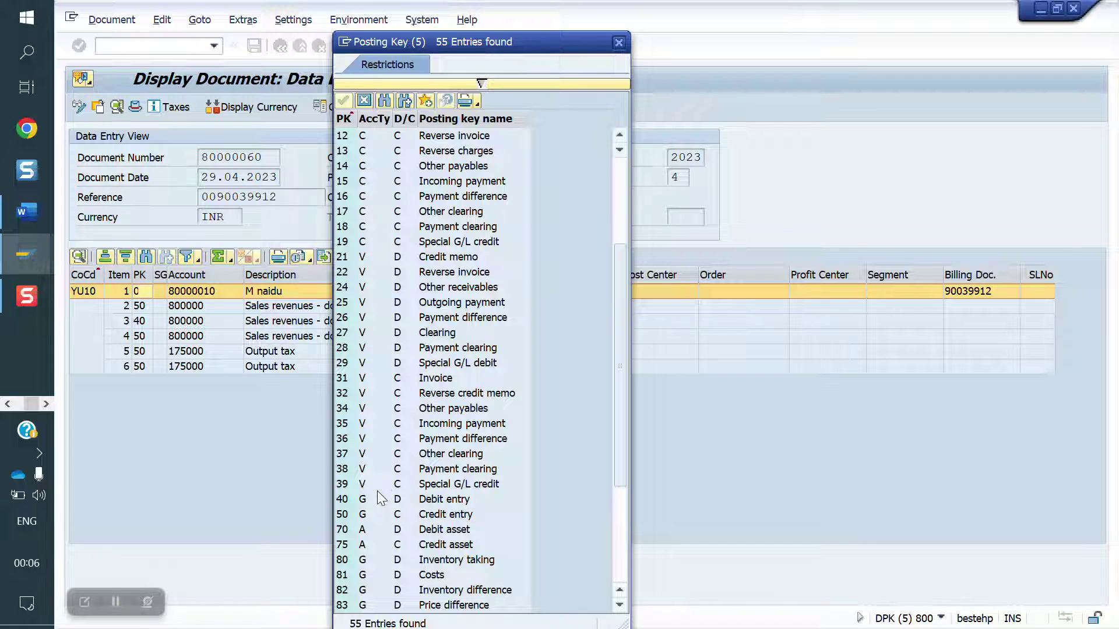
{"action": "left_click", "coordinate": [424, 517]}
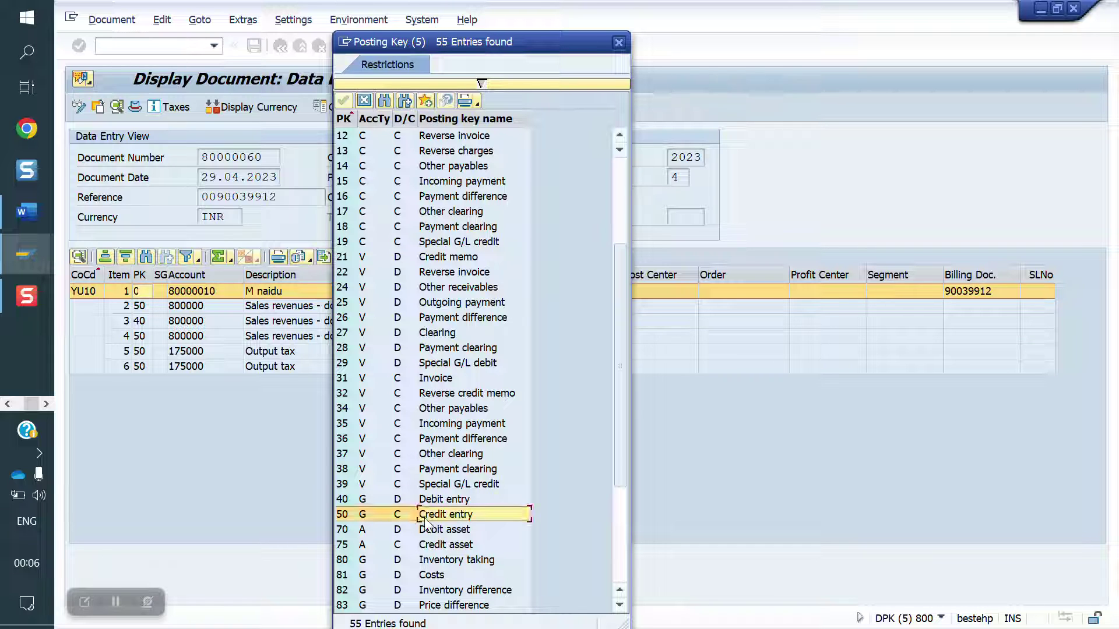
{"action": "left_click", "coordinate": [621, 44]}
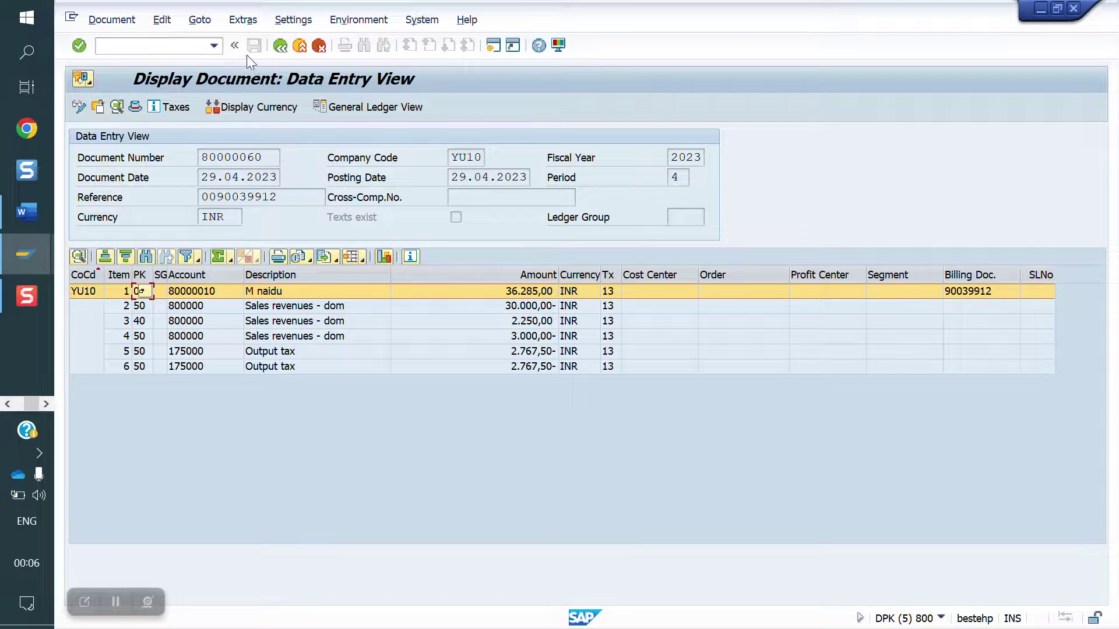
- In transaction VOV8, copy sales document type DR (Debit Memo Request) to Y1DR, including its copying control entries
{"action": "left_click", "coordinate": [178, 53]}
{"action": "type", "text": "/NVOV8"}
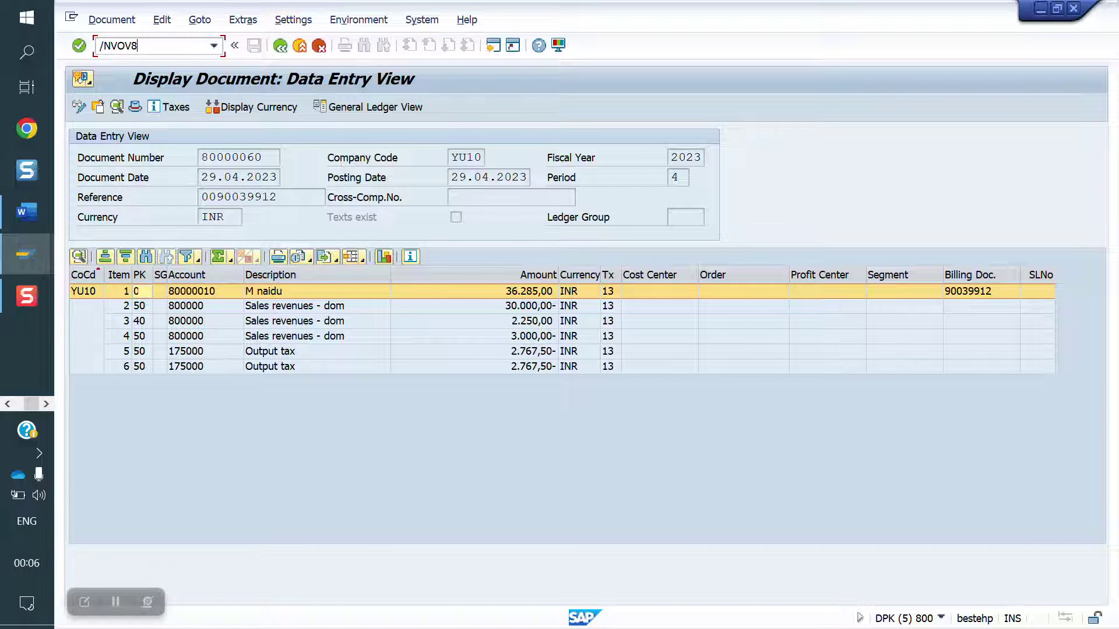
{"action": "key", "text": "Return"}
{"action": "left_click", "coordinate": [212, 589]}
{"action": "type", "text": "DR"}
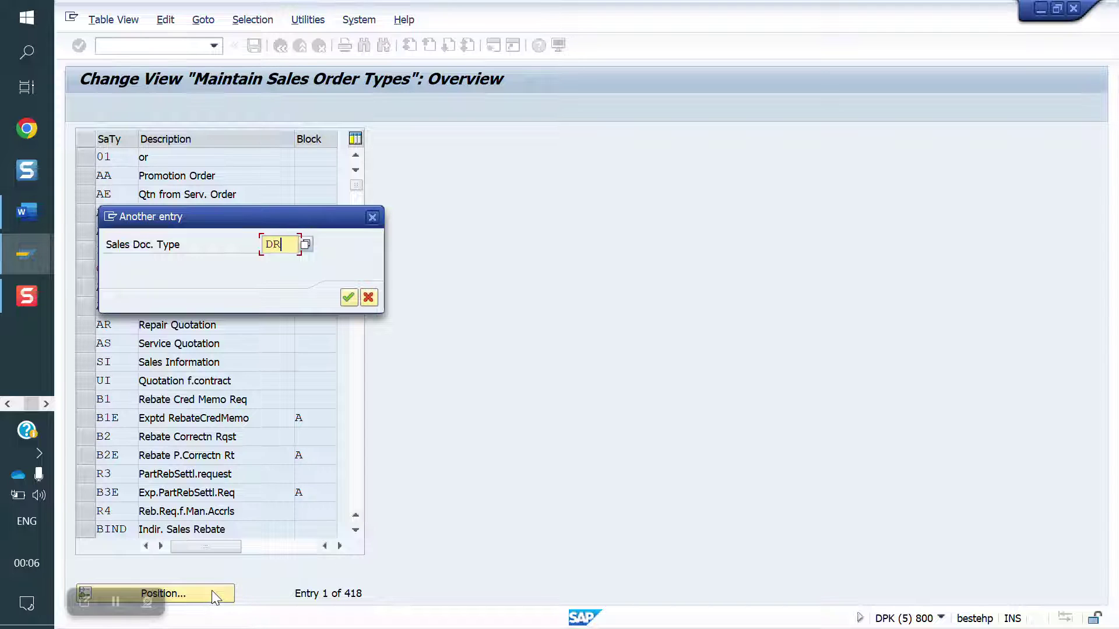
{"action": "key", "text": "Return"}
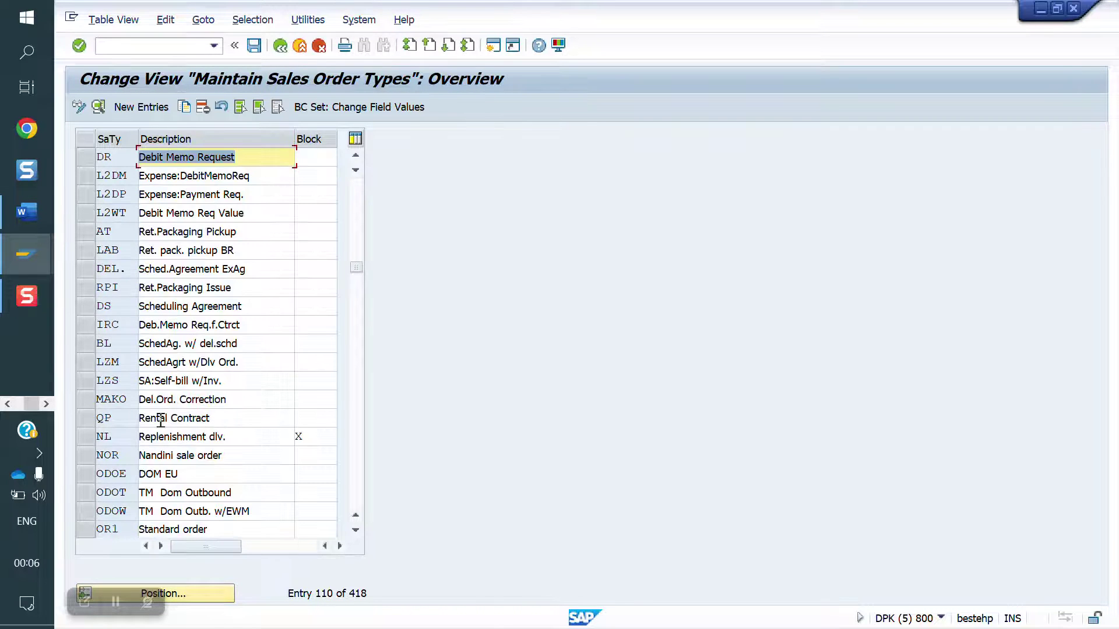
{"action": "double_click", "coordinate": [87, 156]}
{"action": "type", "text": "Y1DR"}
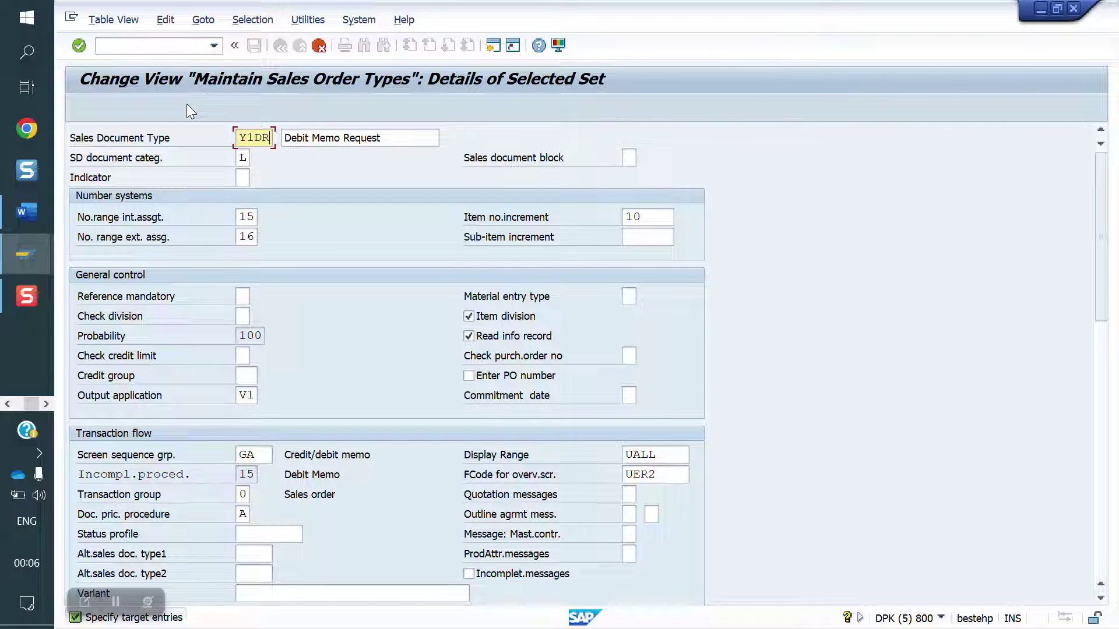
{"action": "key", "text": "Return"}
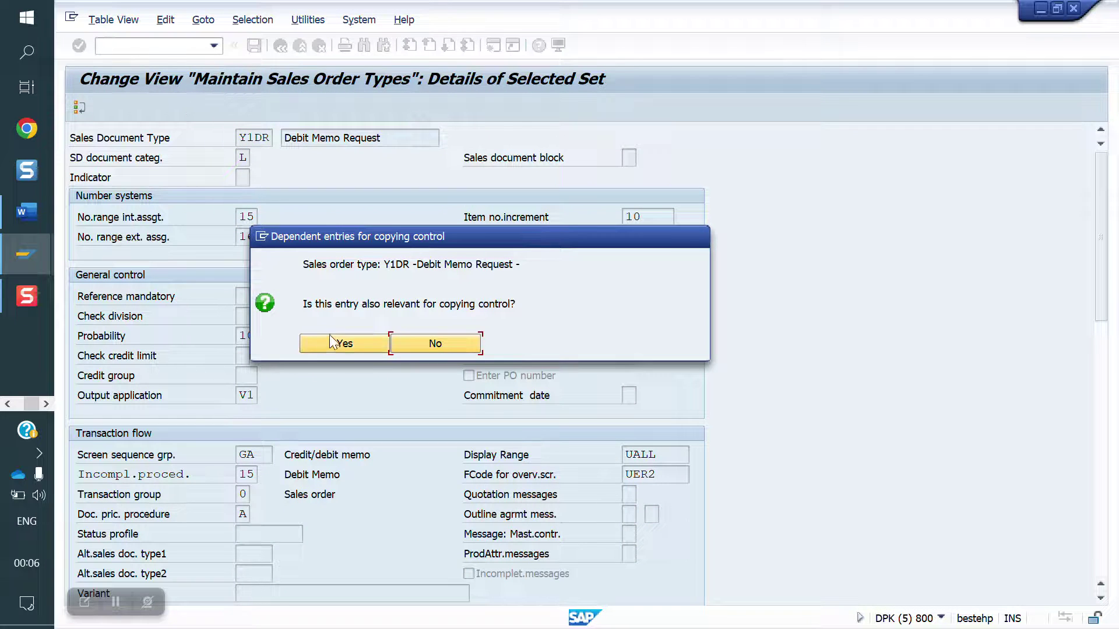
{"action": "left_click", "coordinate": [335, 342]}
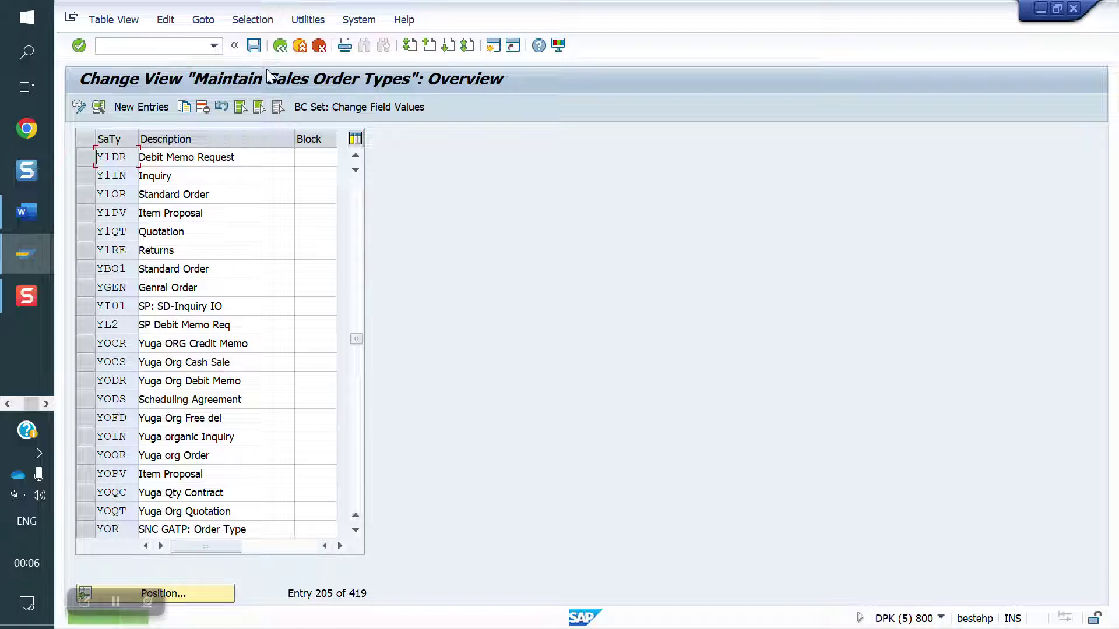
- Save the new sales document type Y1DR in customizing request DPKK900232 and accept the dependent transport tables
{"action": "left_click", "coordinate": [254, 46]}
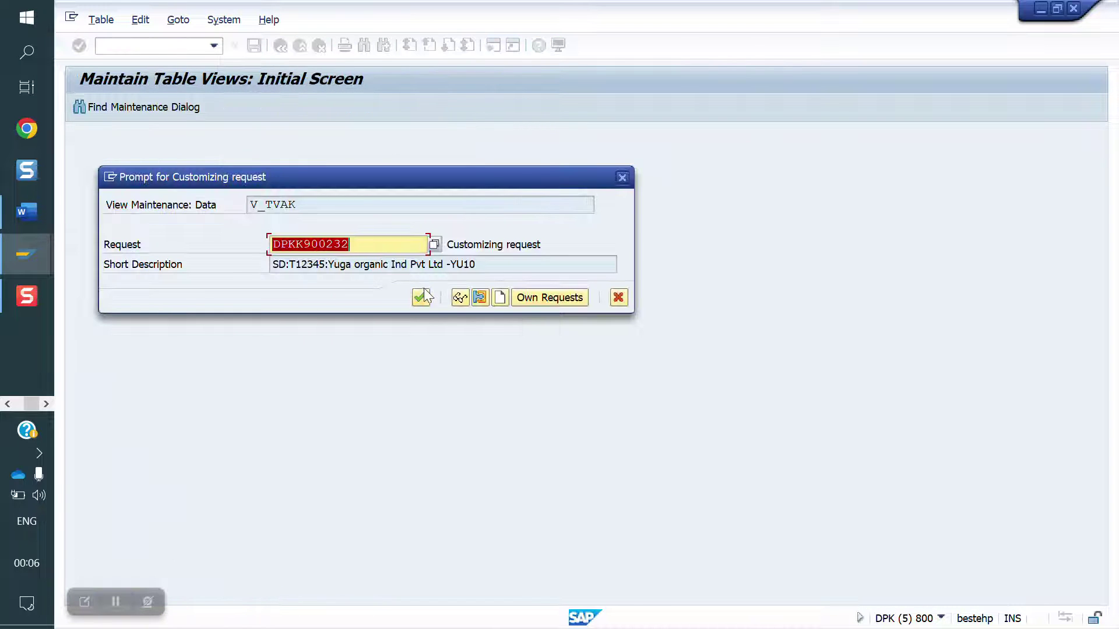
{"action": "left_click", "coordinate": [432, 299]}
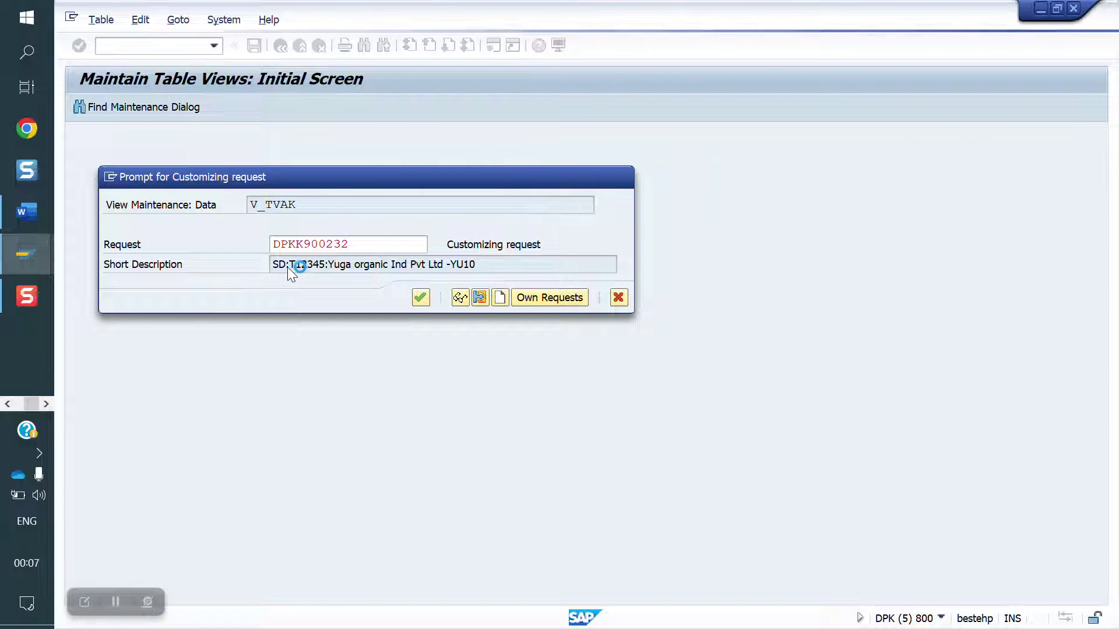
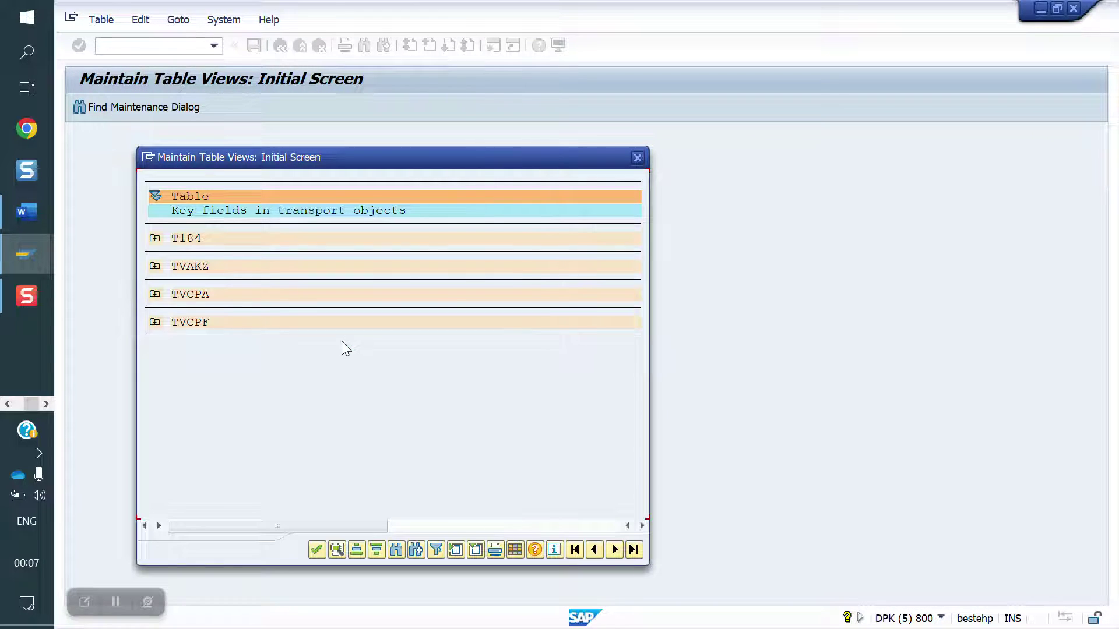
{"action": "left_click", "coordinate": [317, 550]}
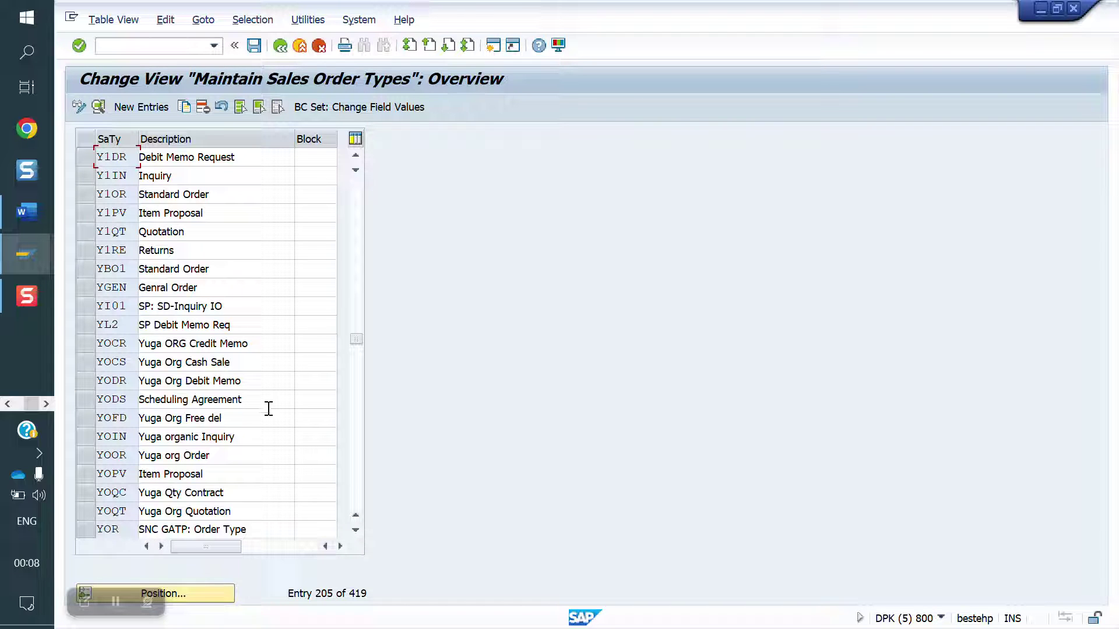
{"action": "left_click", "coordinate": [255, 51]}
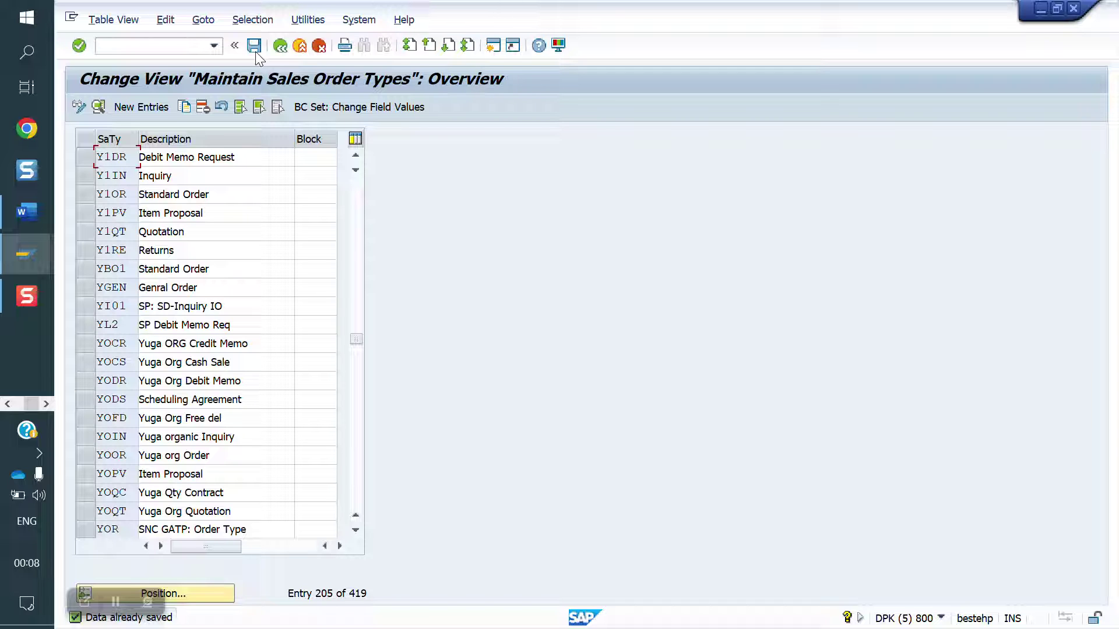
- Open the details of Y1DR, check the possible entries for its SD document category, and close the list
{"action": "double_click", "coordinate": [116, 164]}
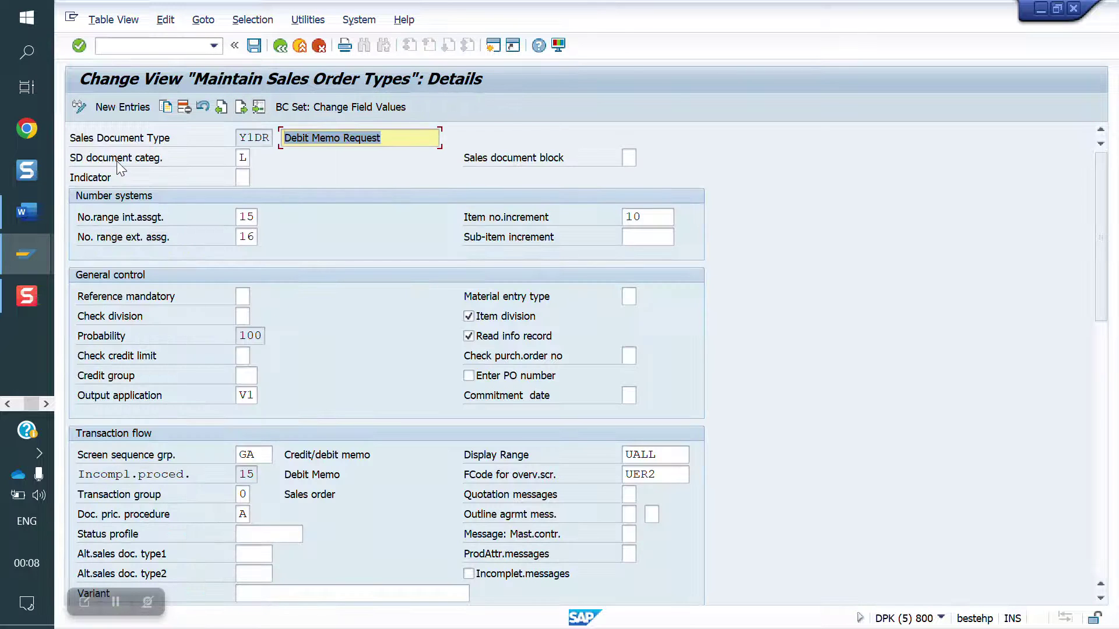
{"action": "left_click", "coordinate": [251, 156]}
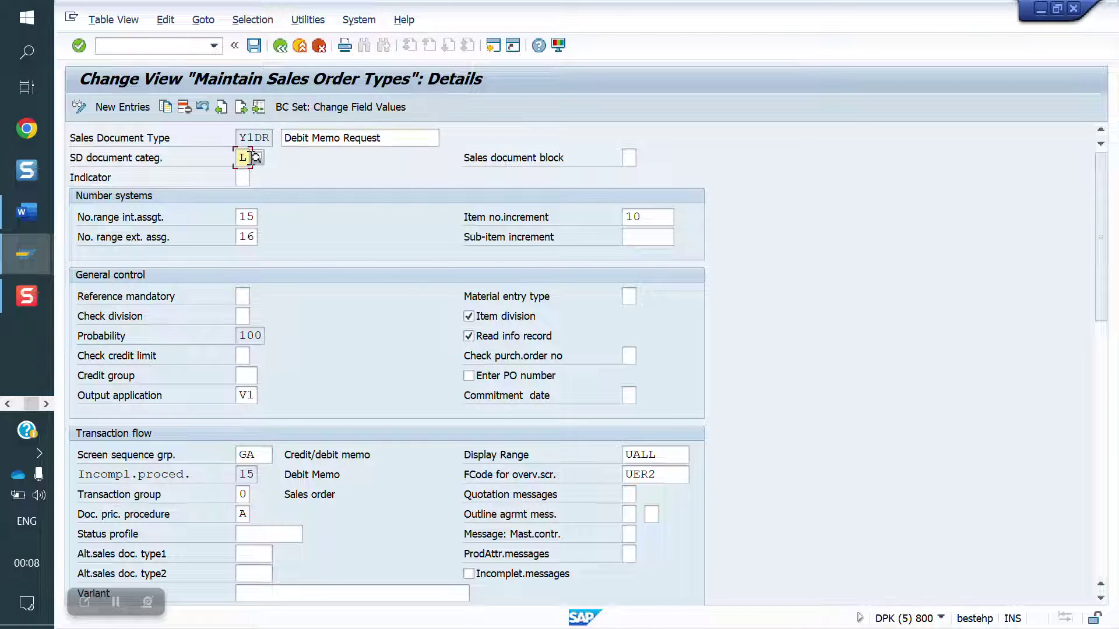
{"action": "left_click", "coordinate": [256, 158]}
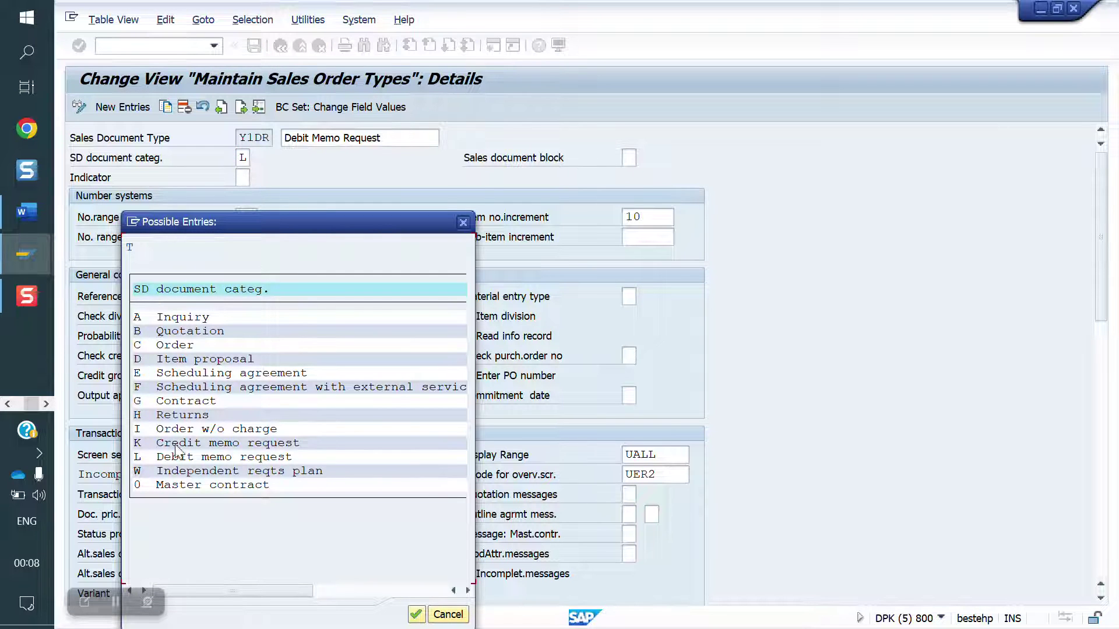
{"action": "left_click", "coordinate": [463, 223]}
- In transaction OVAZ, position the allowed order types at reference sales organization YO10, distribution channel YD, division YR and sales document type Y1DR
{"action": "left_click", "coordinate": [161, 46]}
{"action": "type", "text": "/NOVAZ"}
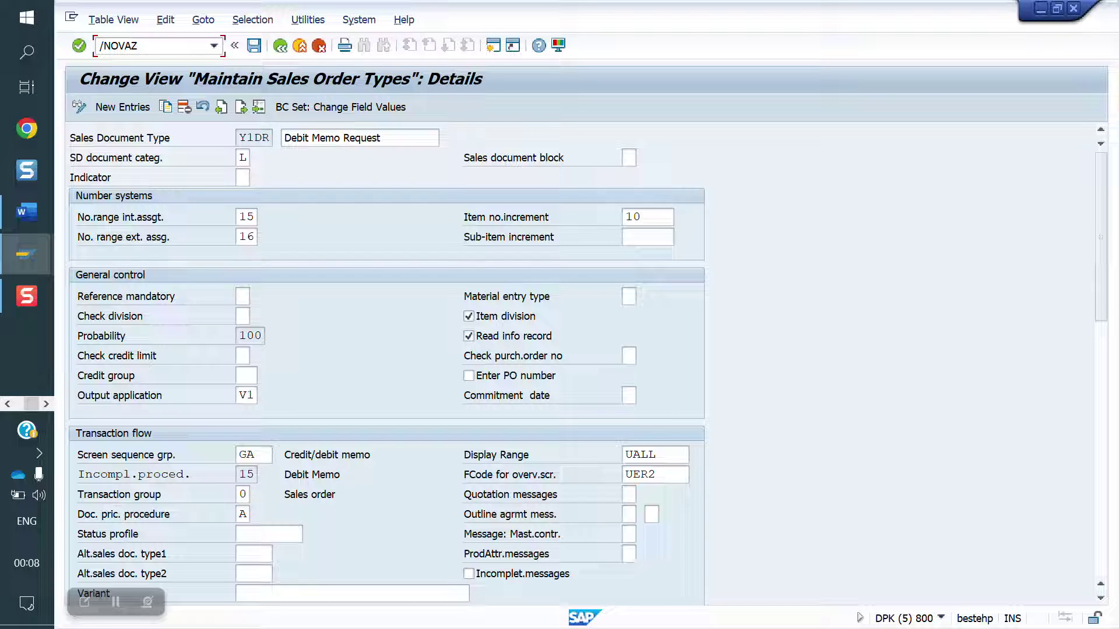
{"action": "key", "text": "Return"}
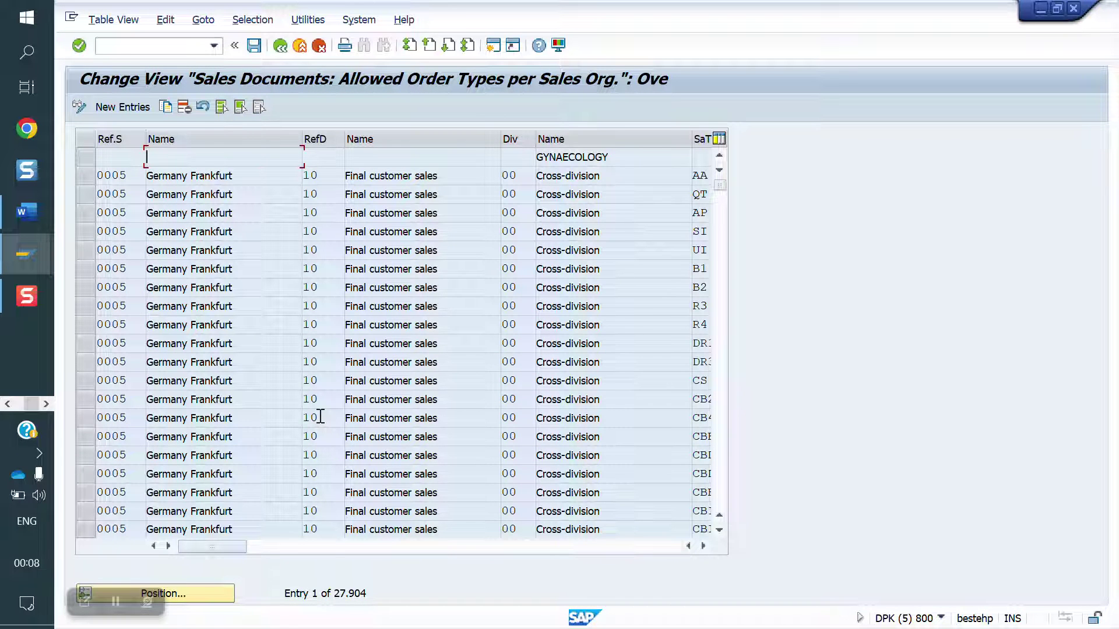
{"action": "left_click", "coordinate": [202, 599]}
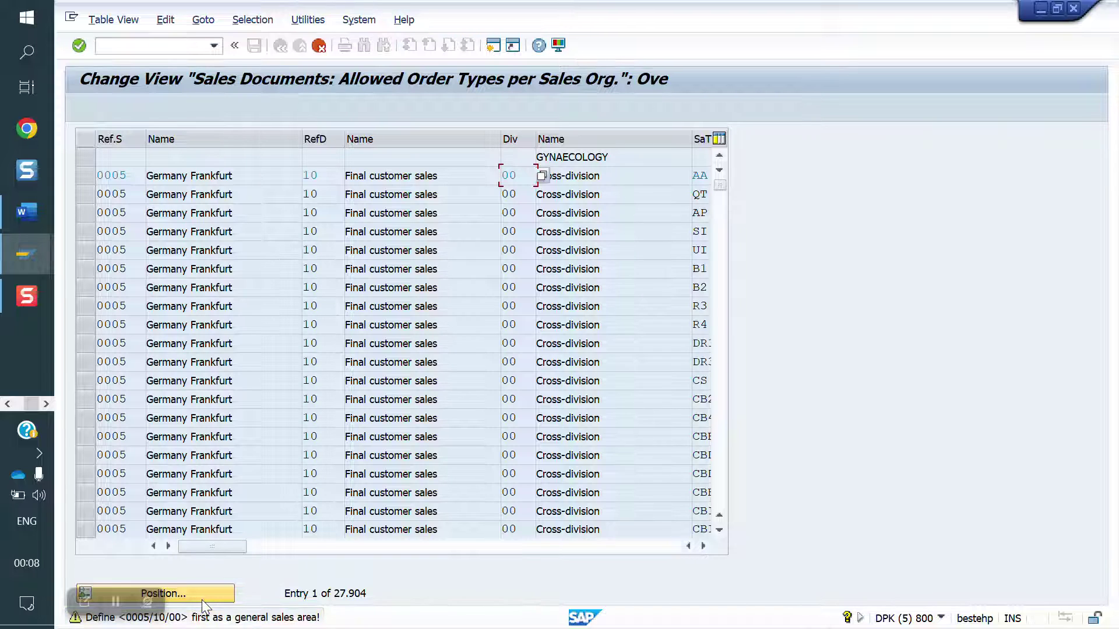
{"action": "left_click", "coordinate": [202, 601]}
{"action": "key", "text": "Down"}
{"action": "key", "text": "Down"}
{"action": "key", "text": "Down"}
{"action": "key", "text": "Down"}
{"action": "key", "text": "Down"}
{"action": "key", "text": "Down"}
{"action": "key", "text": "Down"}
{"action": "key", "text": "Down"}
{"action": "key", "text": "Down"}
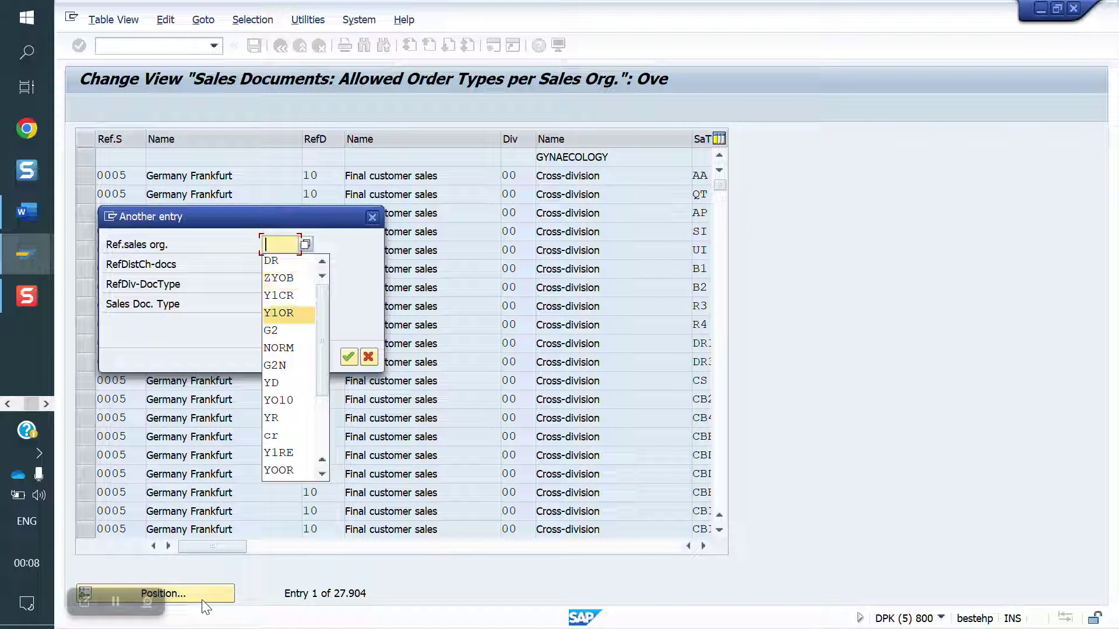
{"action": "key", "text": "Return"}
{"action": "key", "text": "Tab"}
{"action": "key", "text": "Down"}
{"action": "key", "text": "Down"}
{"action": "key", "text": "Down"}
{"action": "key", "text": "Down"}
{"action": "key", "text": "Down"}
{"action": "key", "text": "Down"}
{"action": "key", "text": "Down"}
{"action": "key", "text": "Down"}
{"action": "key", "text": "Down"}
{"action": "key", "text": "Return"}
{"action": "key", "text": "Tab"}
{"action": "key", "text": "Down"}
{"action": "key", "text": "Down"}
{"action": "key", "text": "Down"}
{"action": "key", "text": "Down"}
{"action": "key", "text": "Down"}
{"action": "key", "text": "Down"}
{"action": "key", "text": "Down"}
{"action": "key", "text": "Down"}
{"action": "key", "text": "Down"}
{"action": "key", "text": "Down"}
{"action": "key", "text": "Return"}
{"action": "key", "text": "Tab"}
{"action": "type", "text": "Y1DR"}
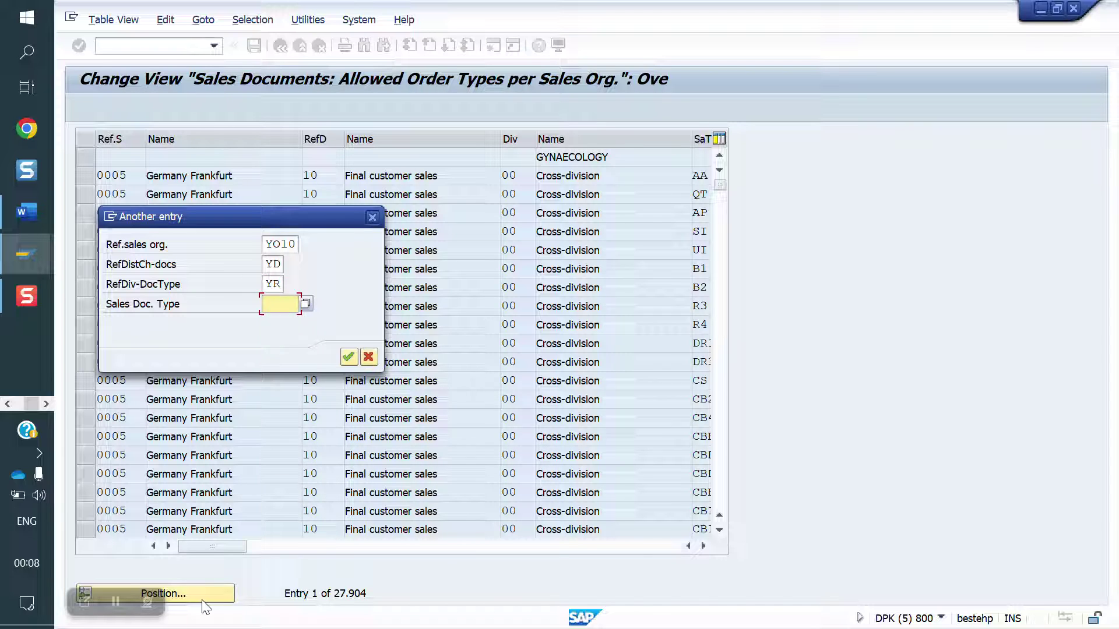
{"action": "key", "text": "Return"}
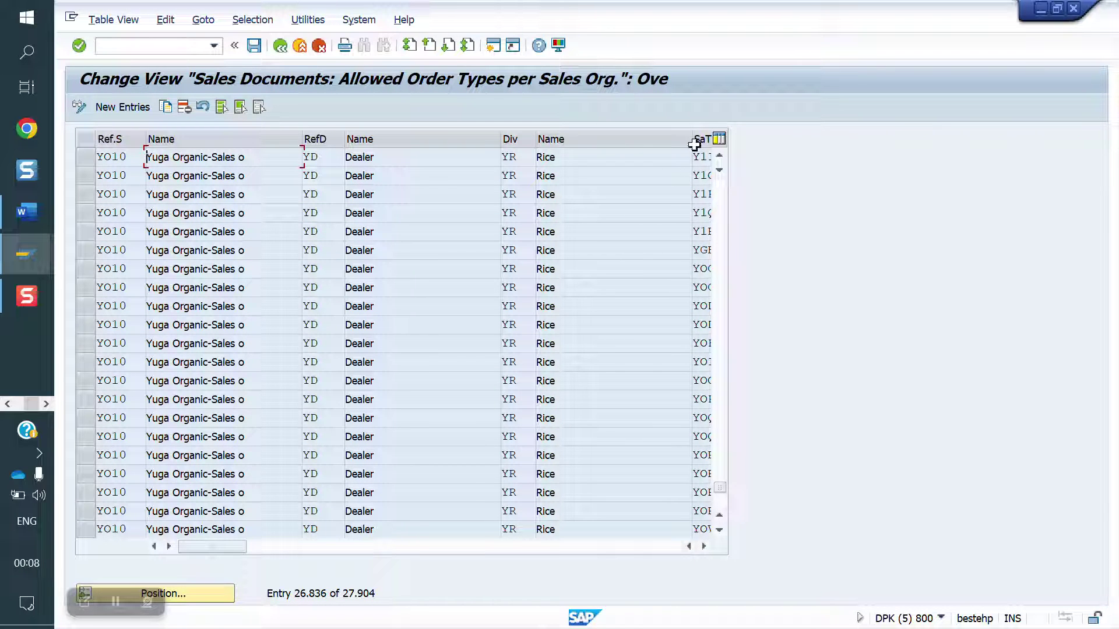
{"action": "key", "text": "Tab"}
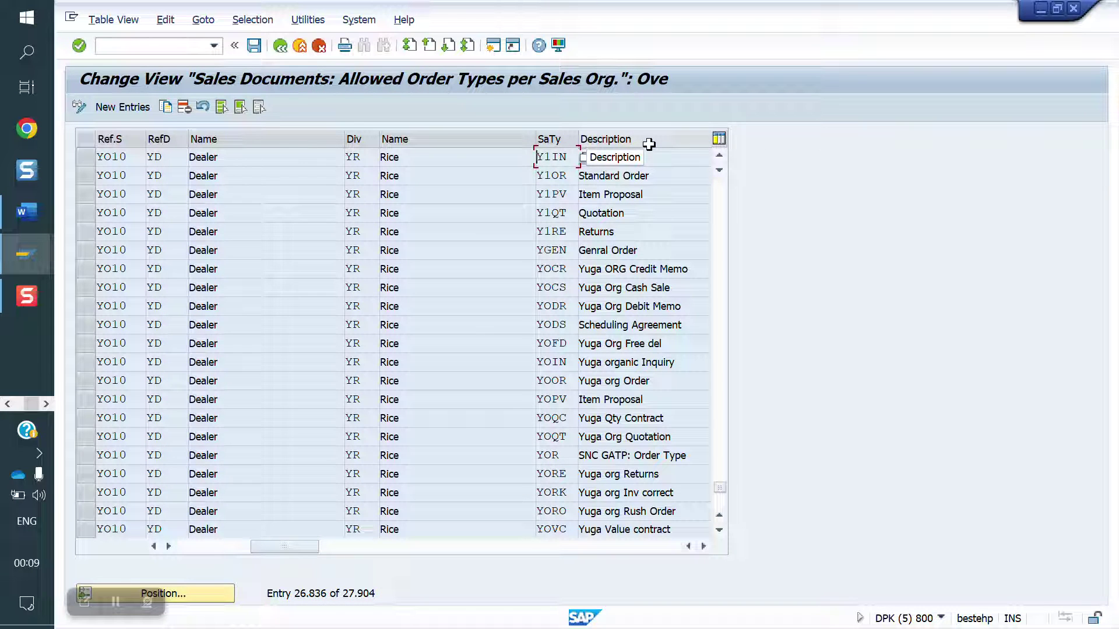
- Start a new allowed order type entry with reference sales organization YO10, distribution channel YD and division YR
{"action": "left_click", "coordinate": [122, 108]}
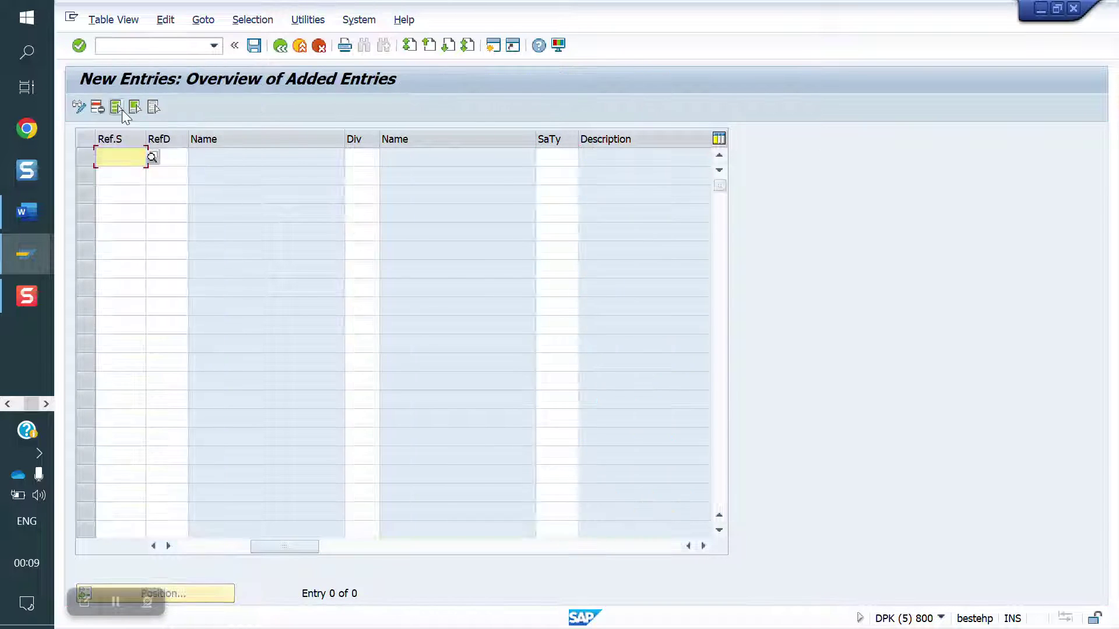
{"action": "key", "text": "BackSpace"}
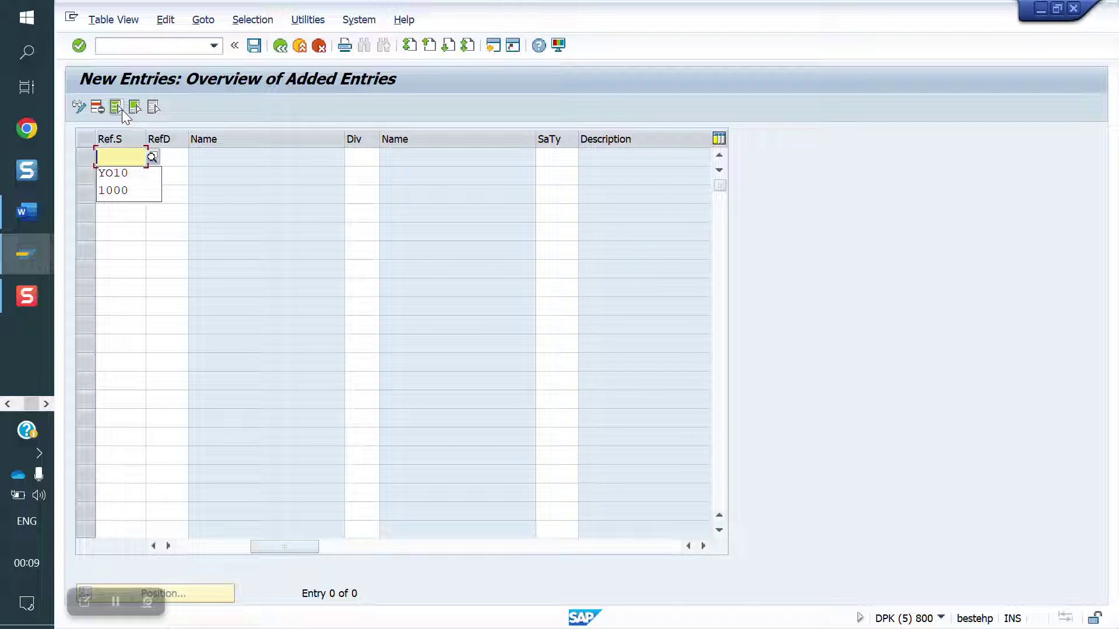
{"action": "key", "text": "Down"}
{"action": "key", "text": "Return"}
{"action": "key", "text": "Tab"}
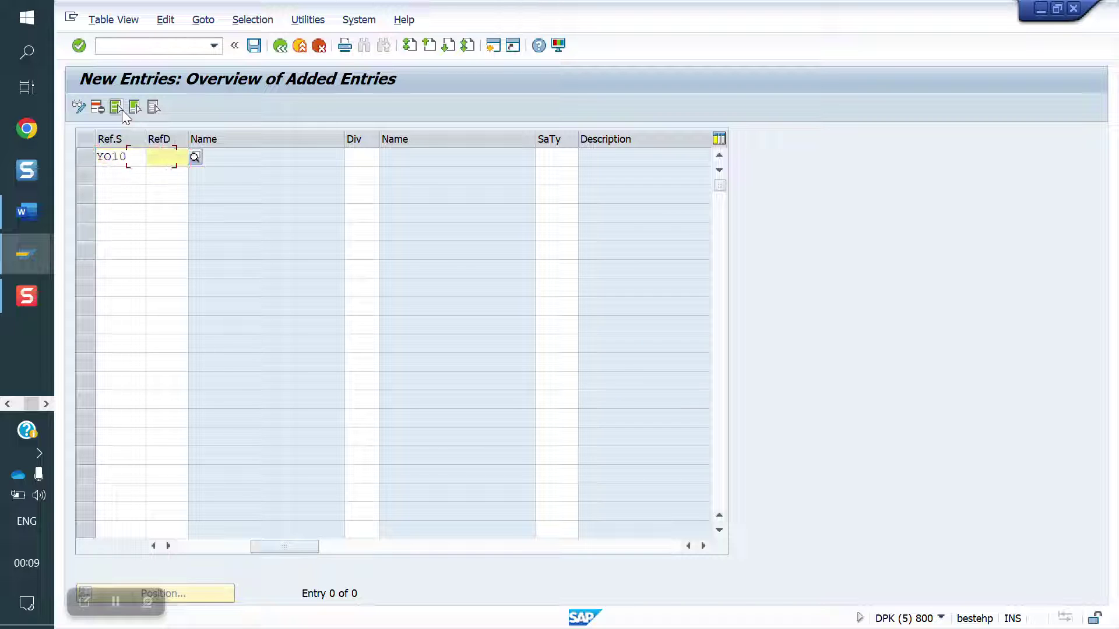
{"action": "key", "text": "Down"}
{"action": "key", "text": "Down"}
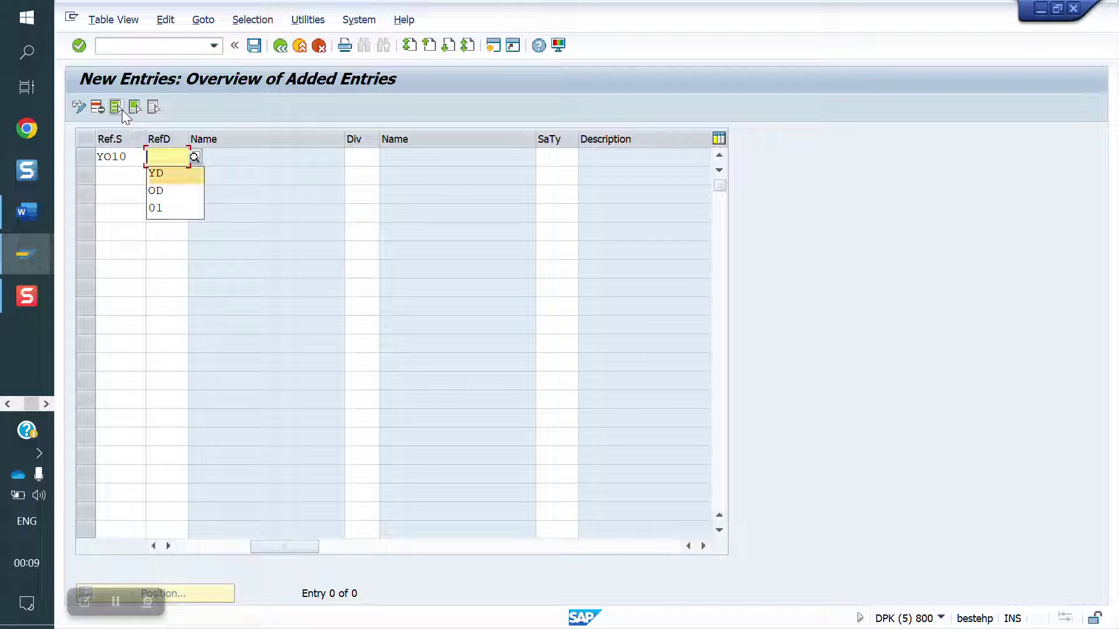
{"action": "key", "text": "Return"}
{"action": "key", "text": "Tab"}
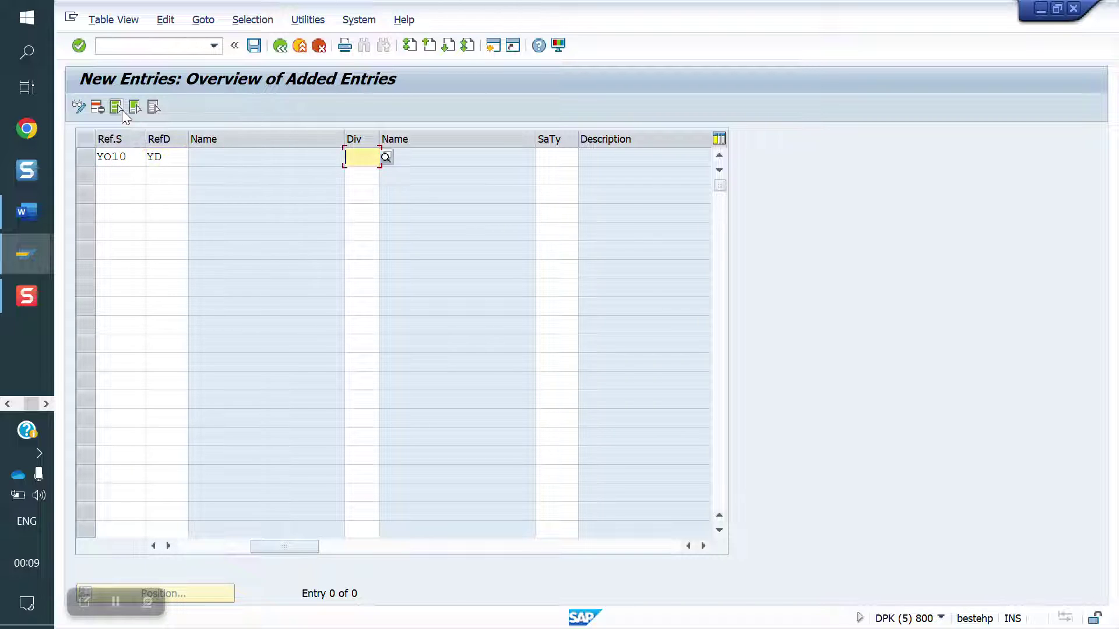
{"action": "key", "text": "Down"}
{"action": "key", "text": "Down"}
{"action": "key", "text": "Return"}
{"action": "key", "text": "Tab"}
- Assign sales document type Y1DR to the new sales area entry and save it
{"action": "key", "text": "Down"}
{"action": "key", "text": "Down"}
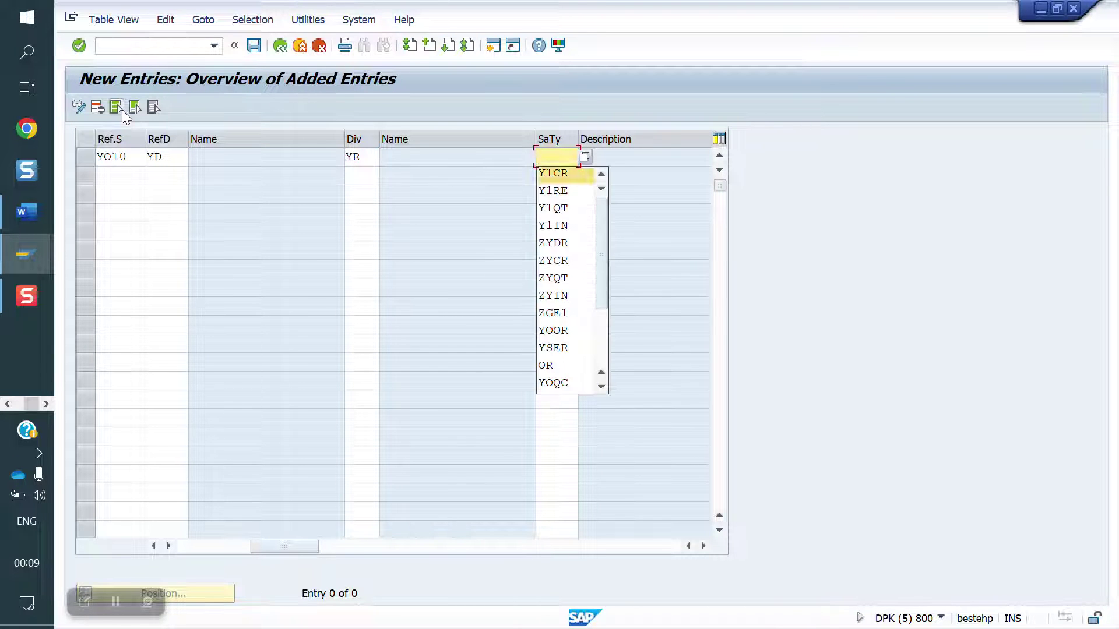
{"action": "type", "text": "Y1C"}
{"action": "key", "text": "BackSpace"}
{"action": "type", "text": "DR"}
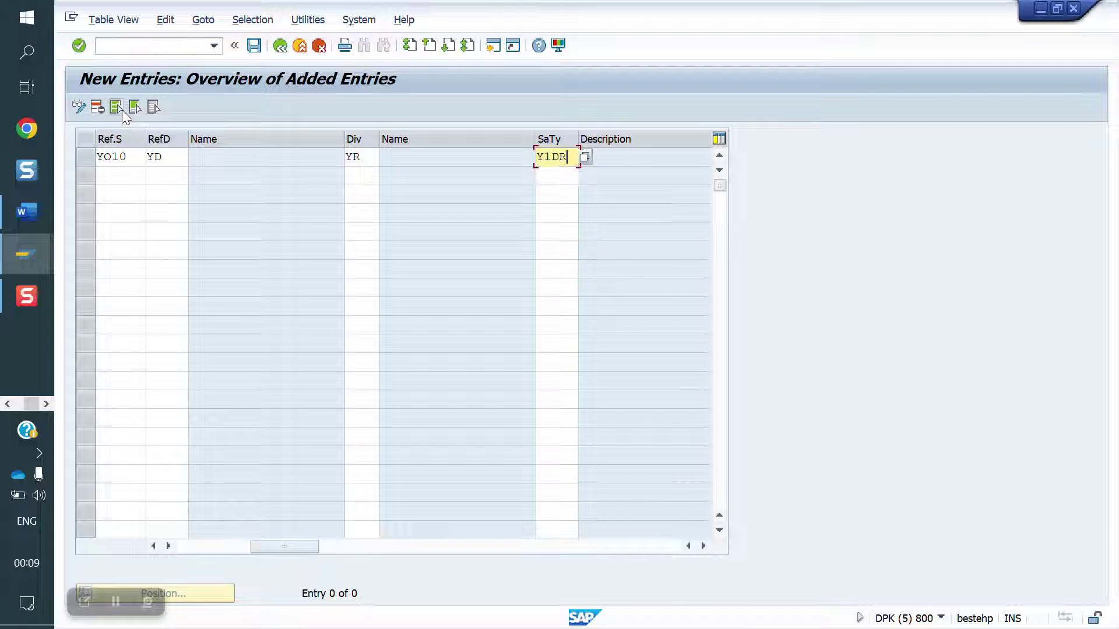
{"action": "key", "text": "Return"}
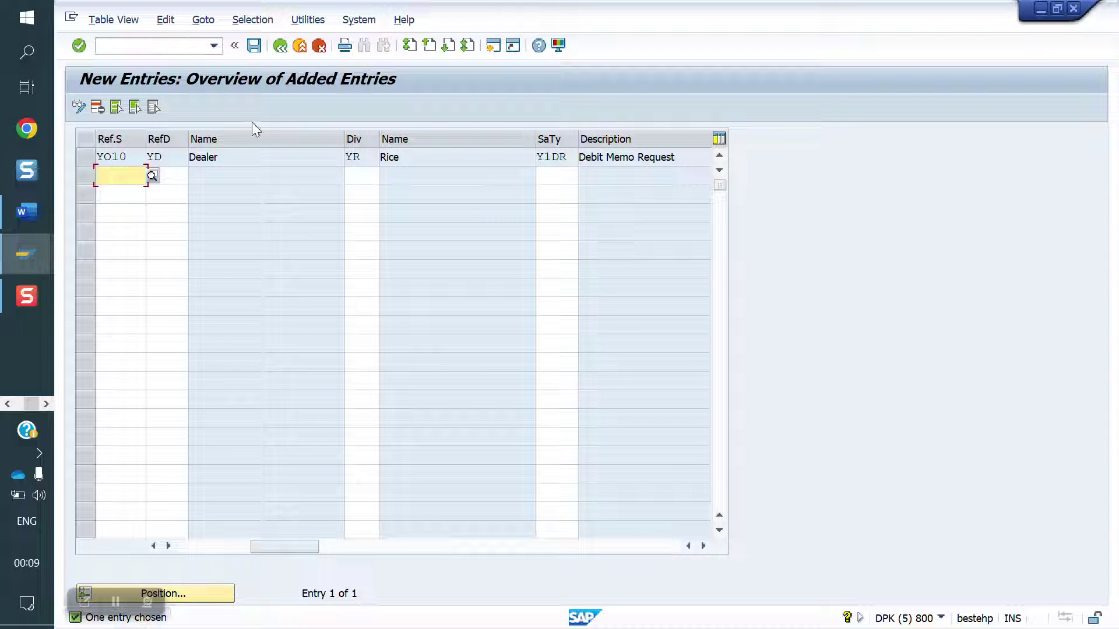
{"action": "left_click", "coordinate": [254, 47]}
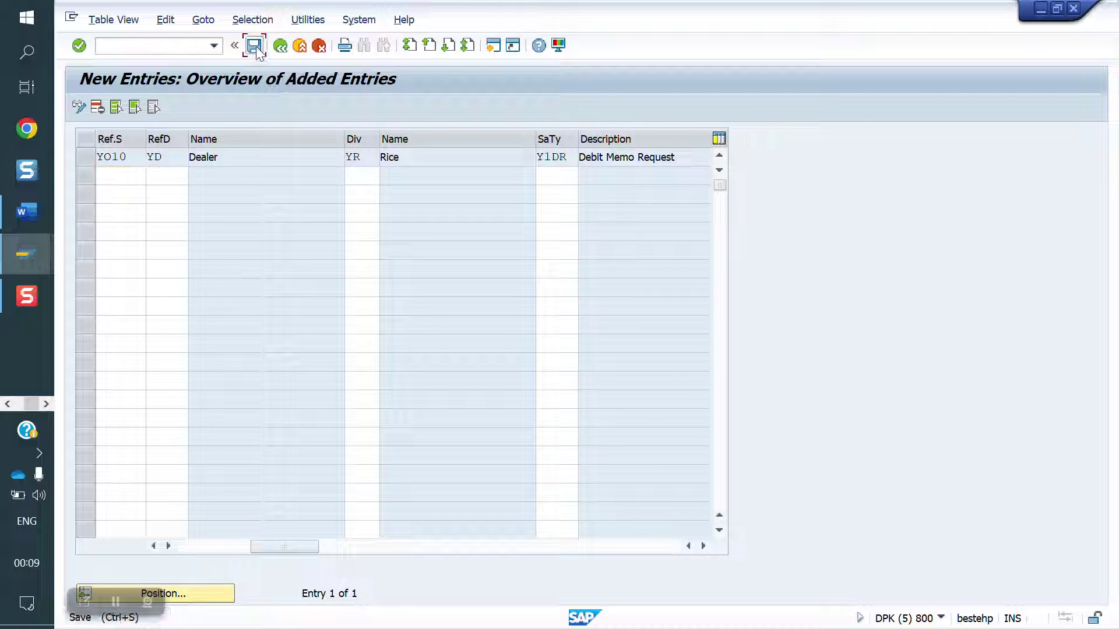
{"action": "left_click", "coordinate": [424, 297]}
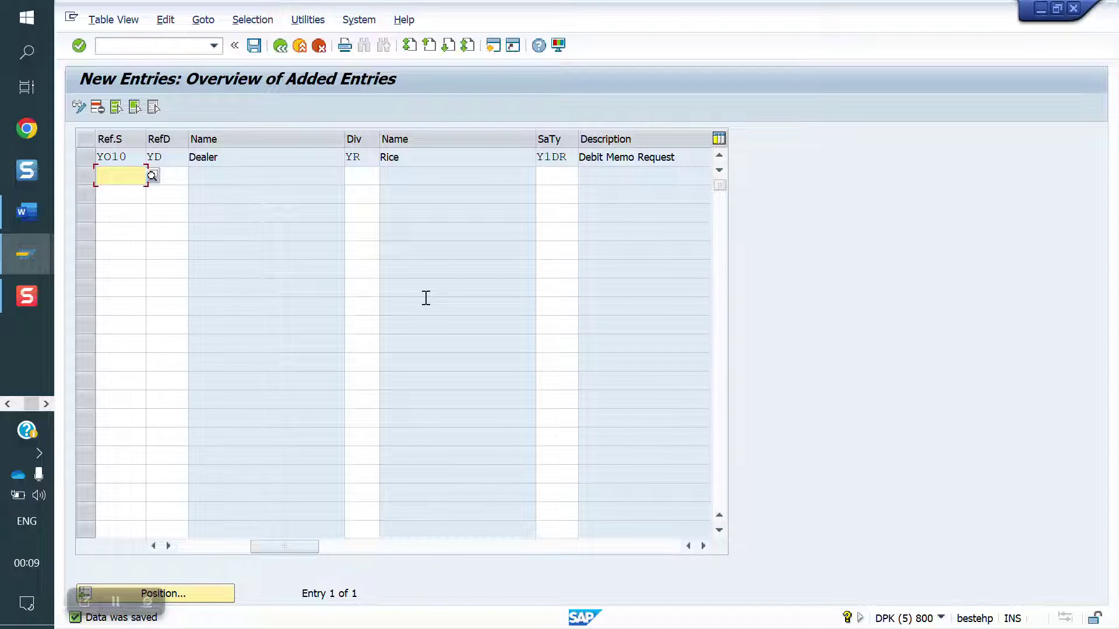
- In transaction VOV7, copy item category L2N (Request) to Y1DR, including its dependent copying control entries
{"action": "left_click", "coordinate": [124, 52]}
{"action": "type", "text": "/NVOV7"}
{"action": "key", "text": "Return"}
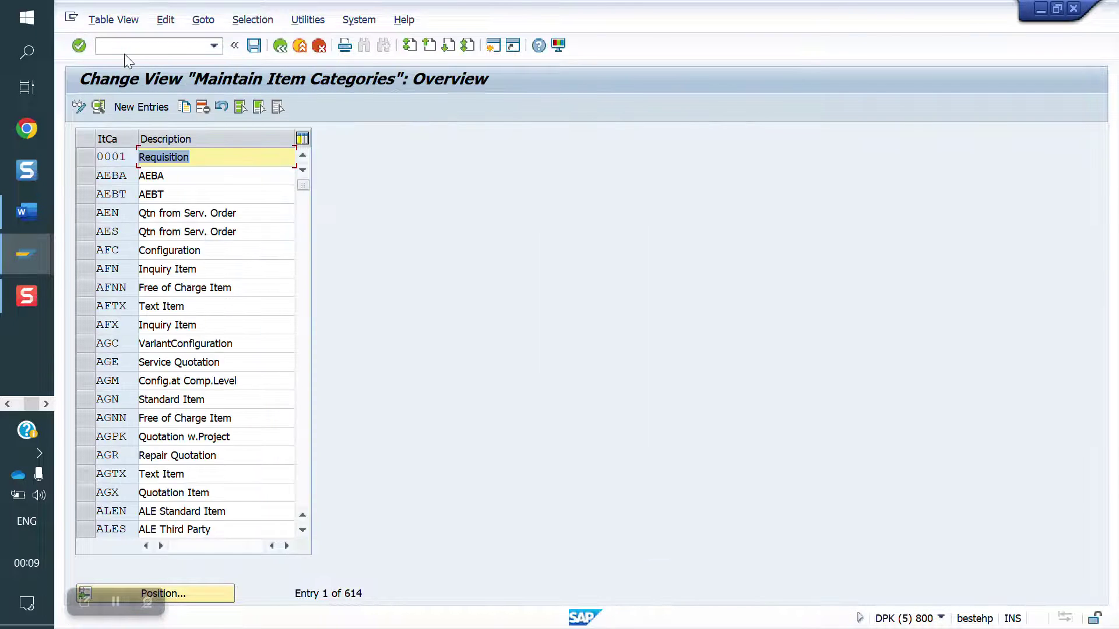
{"action": "left_click", "coordinate": [195, 596]}
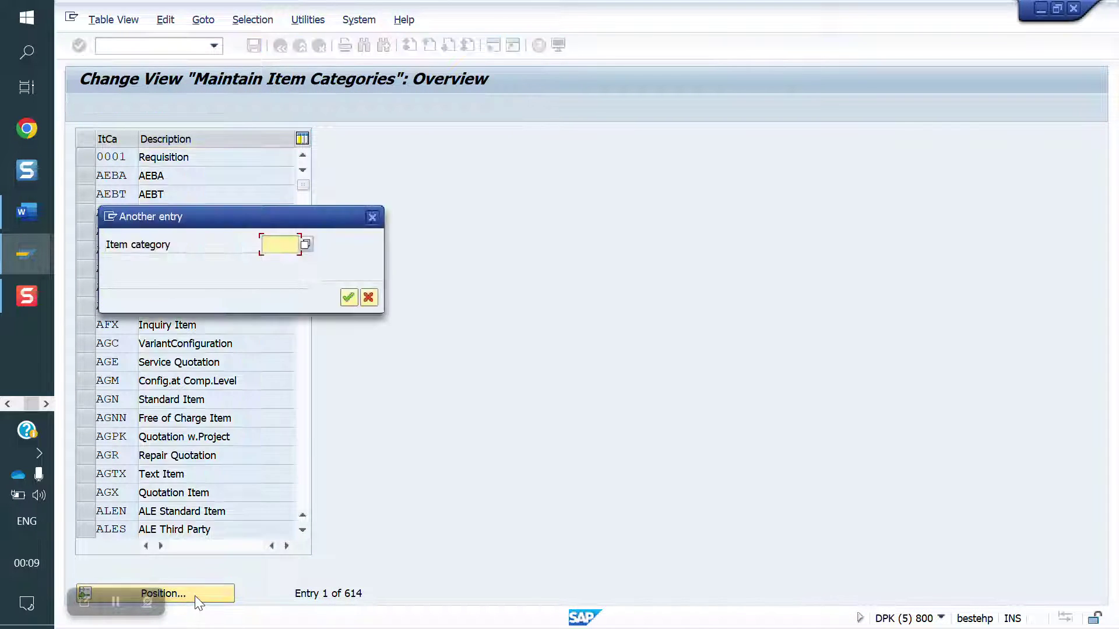
{"action": "type", "text": "L2N"}
{"action": "key", "text": "Return"}
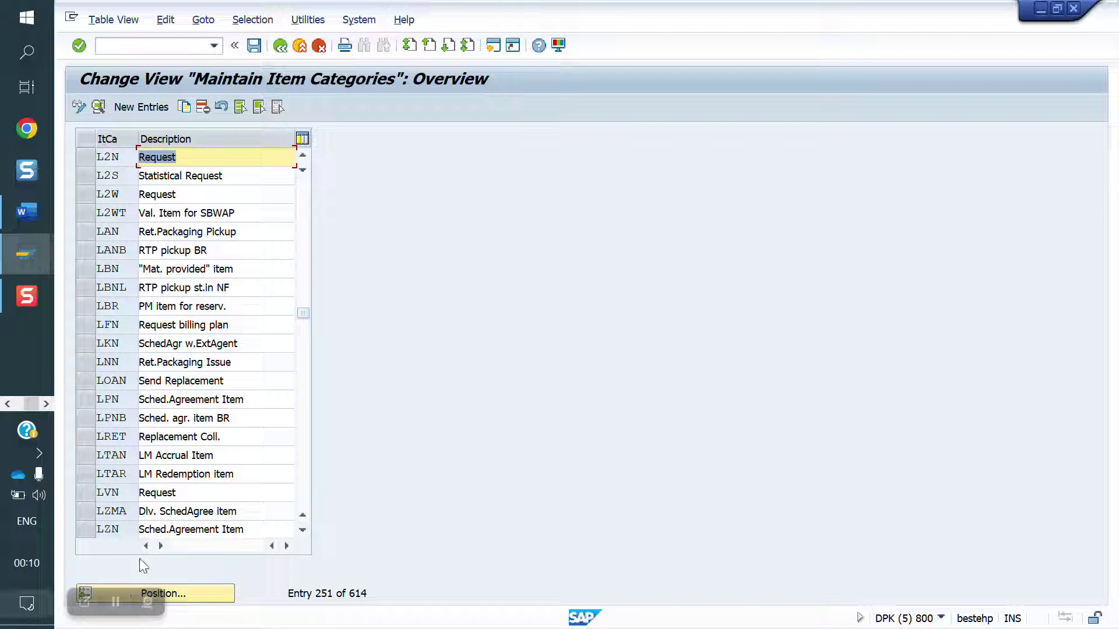
{"action": "left_click", "coordinate": [86, 163]}
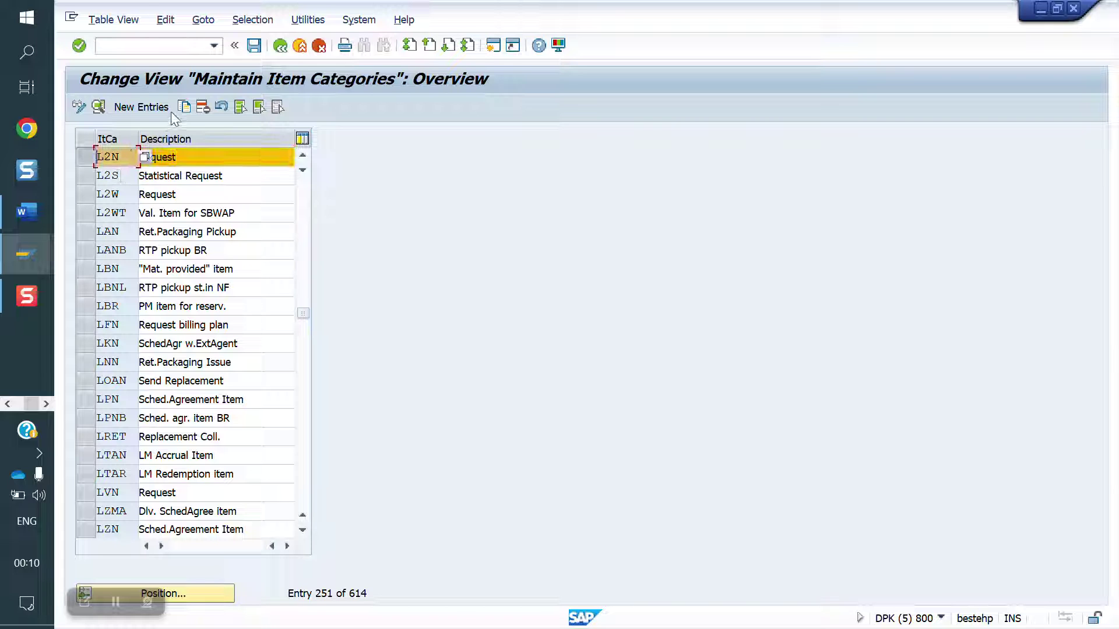
{"action": "left_click", "coordinate": [185, 107]}
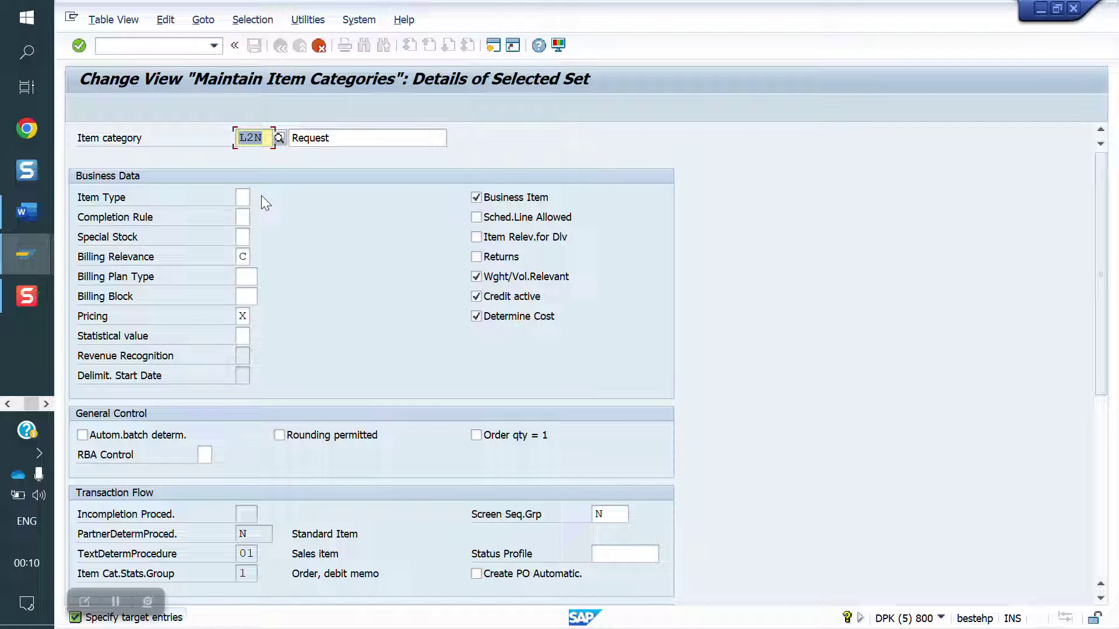
{"action": "key", "text": "BackSpace"}
{"action": "type", "text": "Y1DR"}
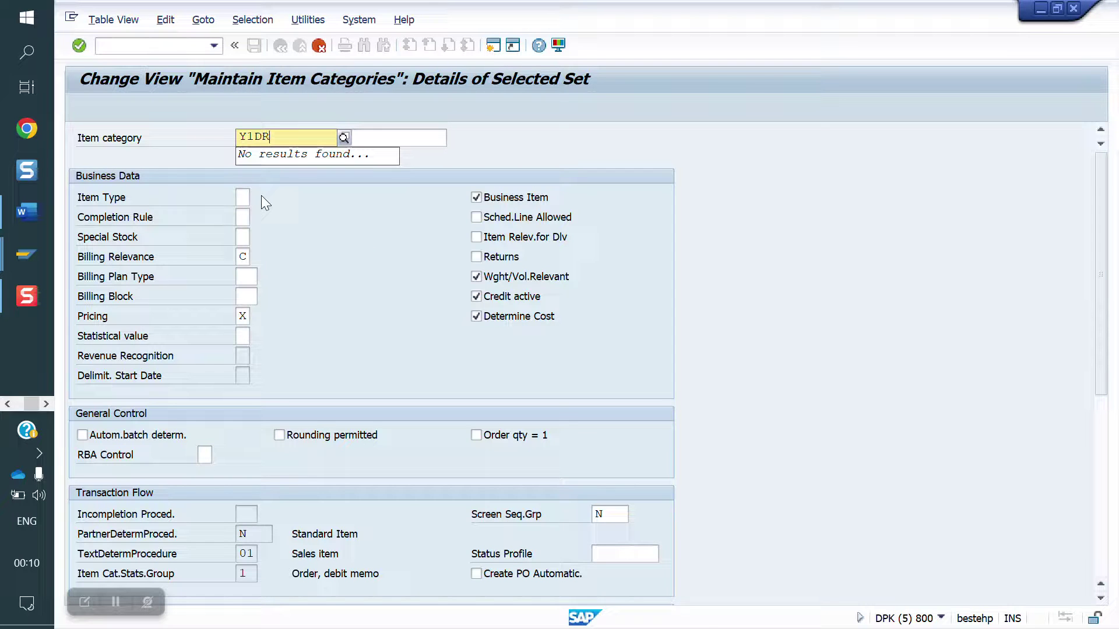
{"action": "key", "text": "Return"}
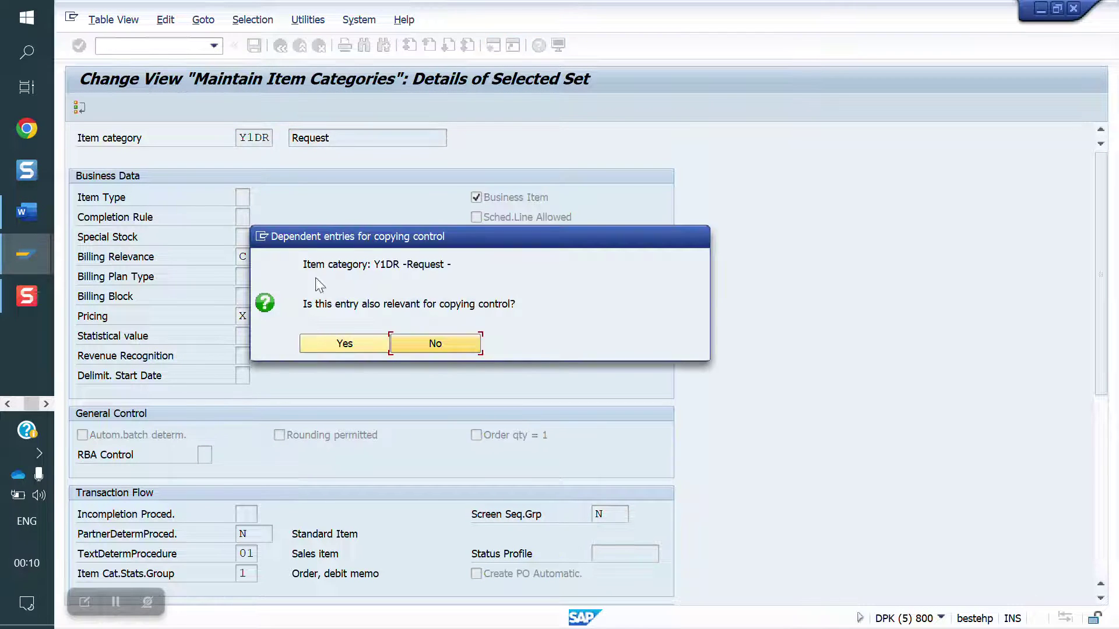
{"action": "left_click", "coordinate": [339, 345]}
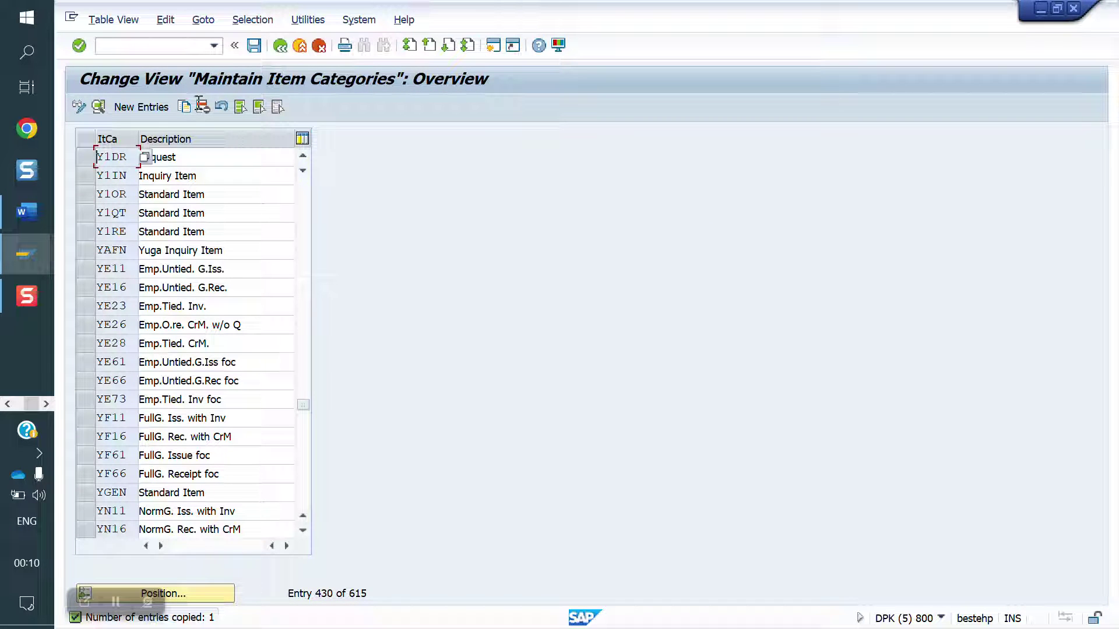
- Save the new item category Y1DR in customizing request DPKK900232 and accept the dependent transport tables
{"action": "left_click", "coordinate": [254, 46]}
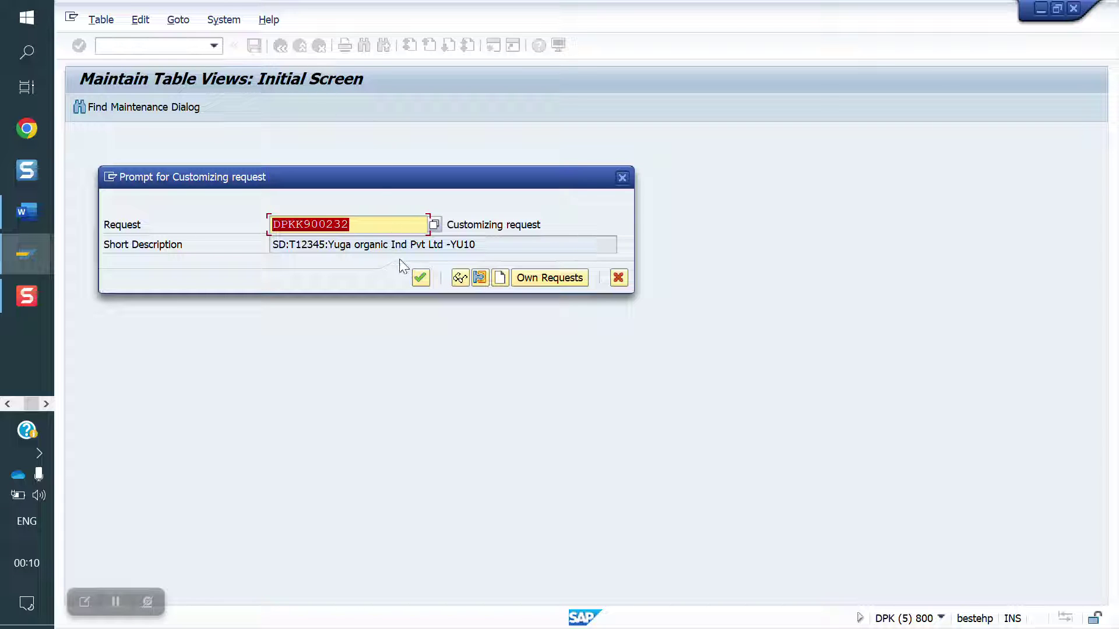
{"action": "left_click", "coordinate": [420, 277]}
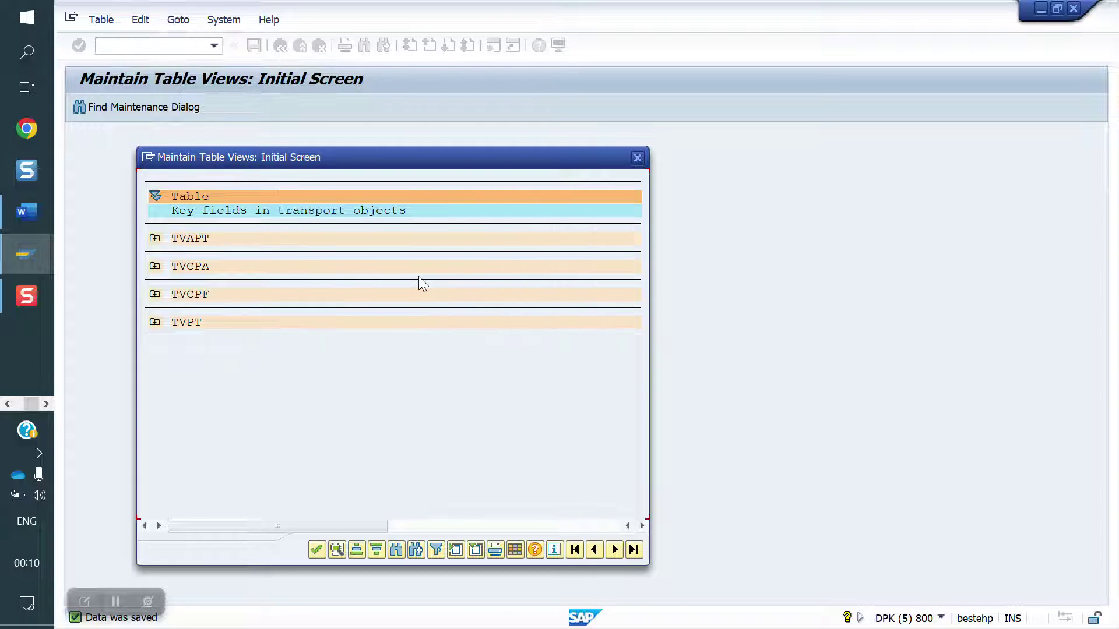
{"action": "left_click", "coordinate": [317, 553]}
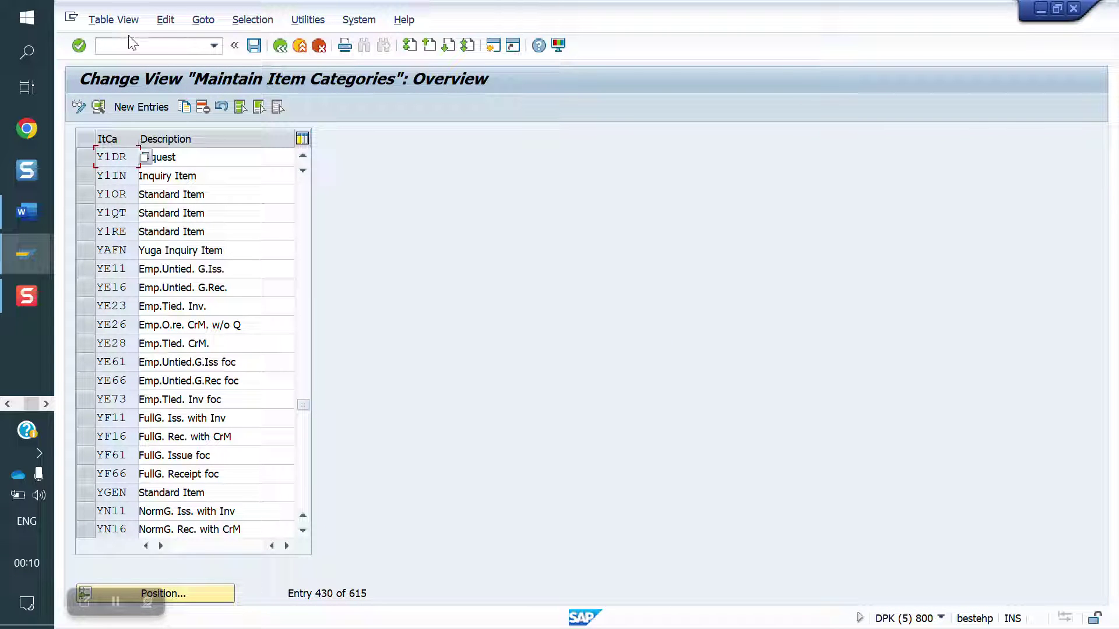
- In transaction VOV4, position the item category assignments at sales document type Y1DR with item category group NORM
{"action": "left_click", "coordinate": [116, 47]}
{"action": "type", "text": "/NVOV4"}
{"action": "key", "text": "Return"}
{"action": "left_click", "coordinate": [191, 593]}
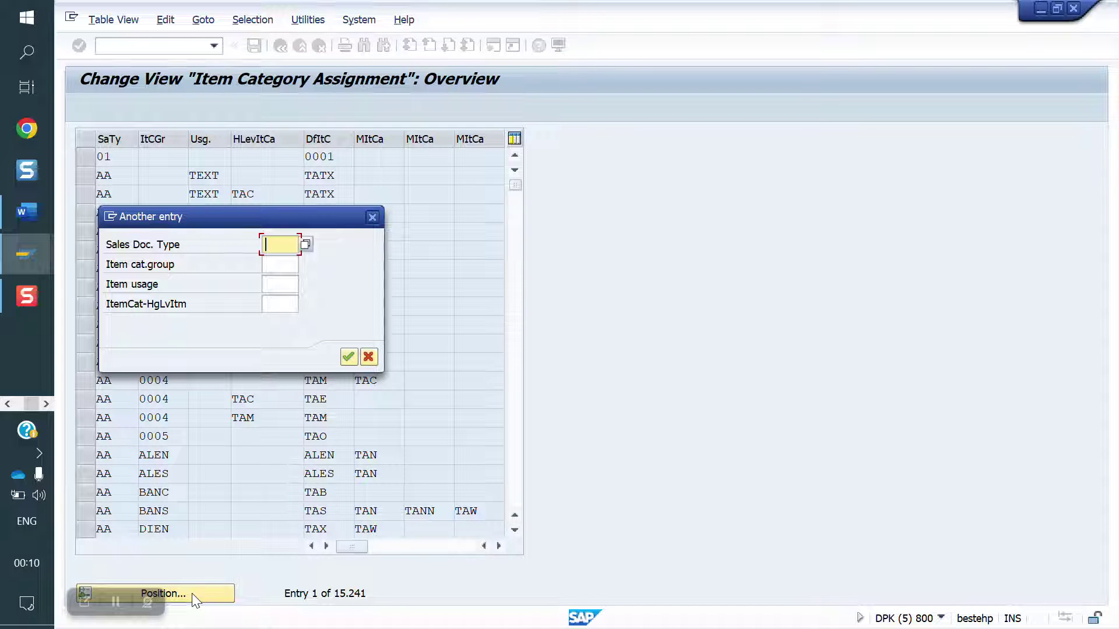
{"action": "type", "text": "Y"}
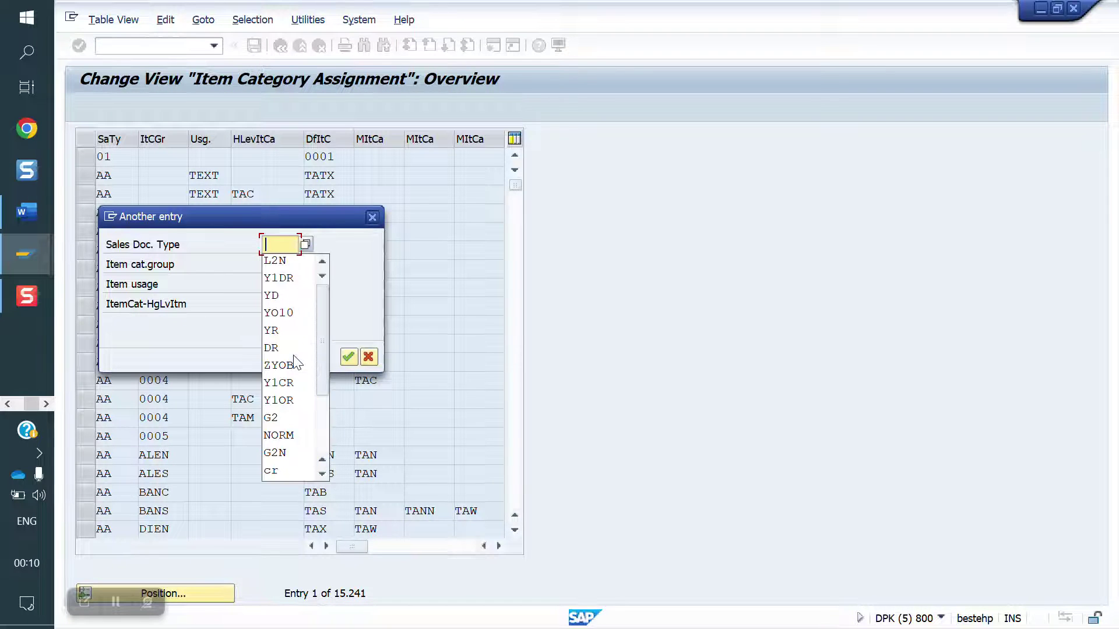
{"action": "type", "text": "1"}
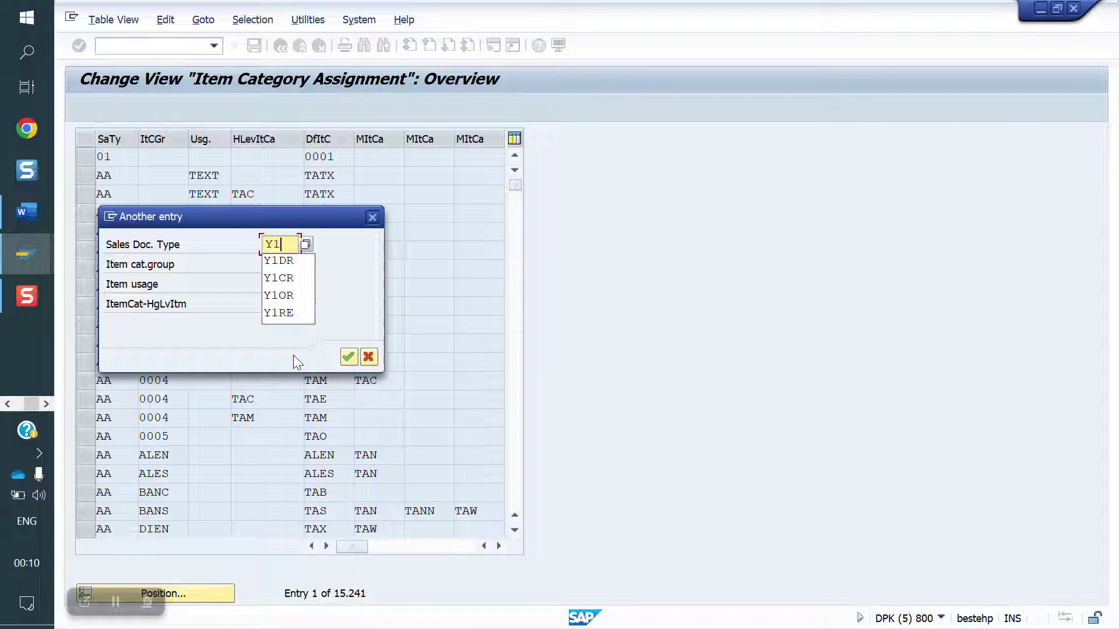
{"action": "key", "text": "Down"}
{"action": "key", "text": "Return"}
{"action": "key", "text": "Tab"}
{"action": "type", "text": "NOR"}
{"action": "key", "text": "Down"}
{"action": "key", "text": "Return"}
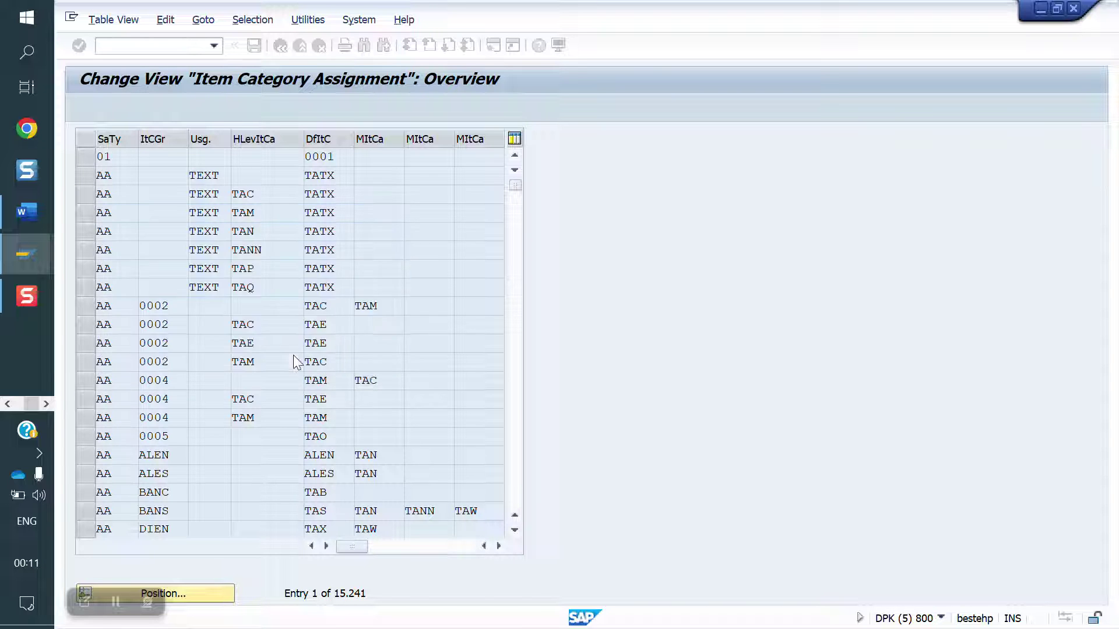
{"action": "key", "text": "Return"}
- Set the default item category to Y1DR for sales document type Y1DR with group NORM and save it in customizing request DPKK900232
{"action": "left_click", "coordinate": [361, 157]}
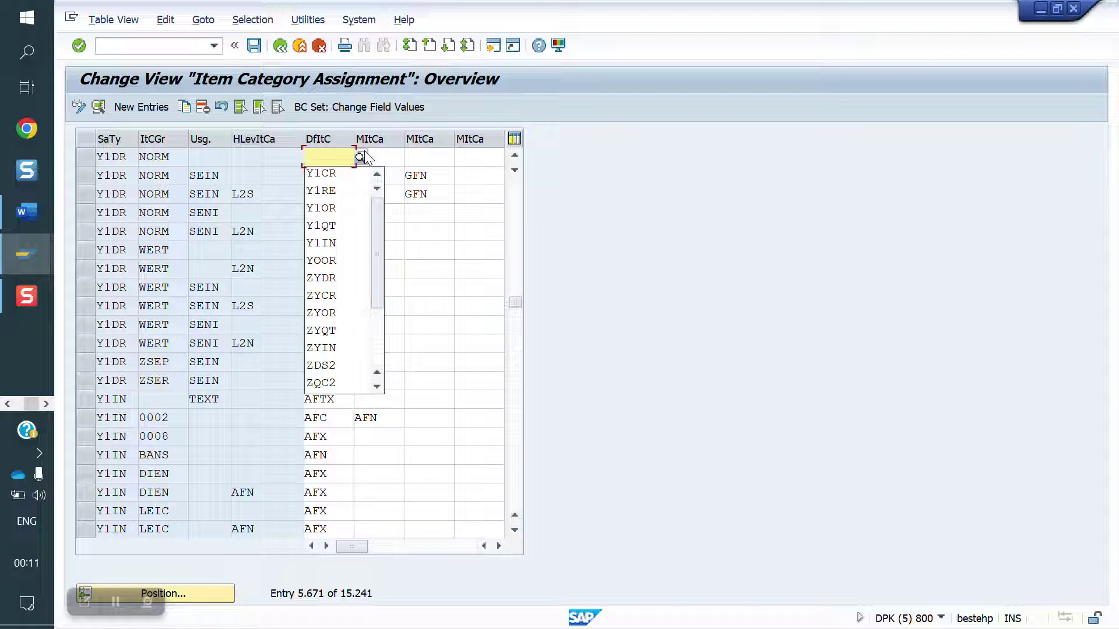
{"action": "type", "text": "Y1DR"}
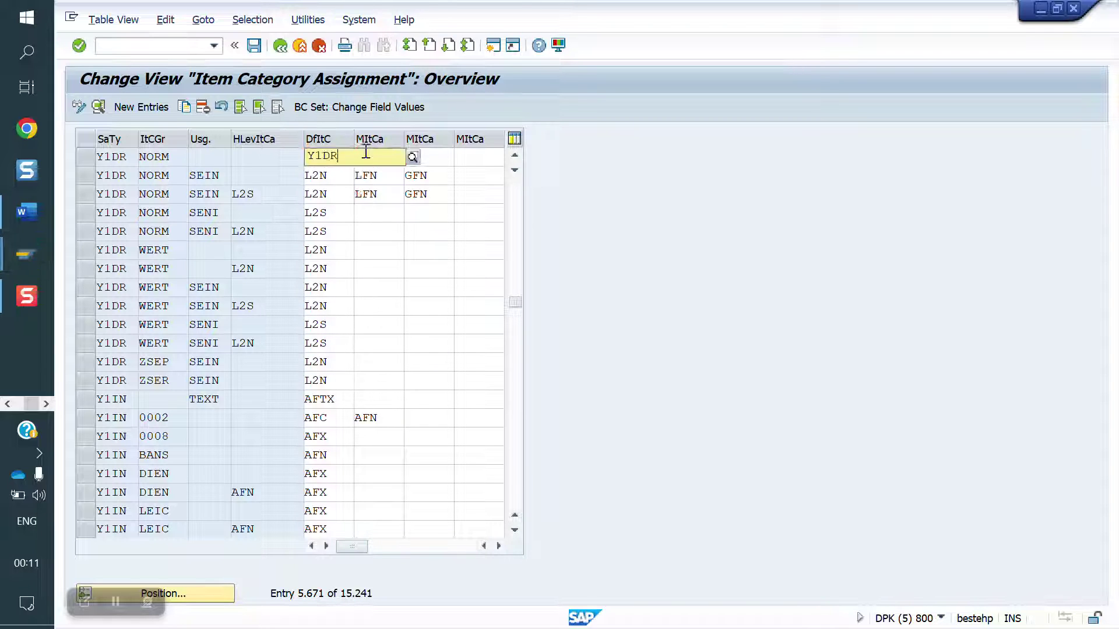
{"action": "left_click", "coordinate": [255, 46]}
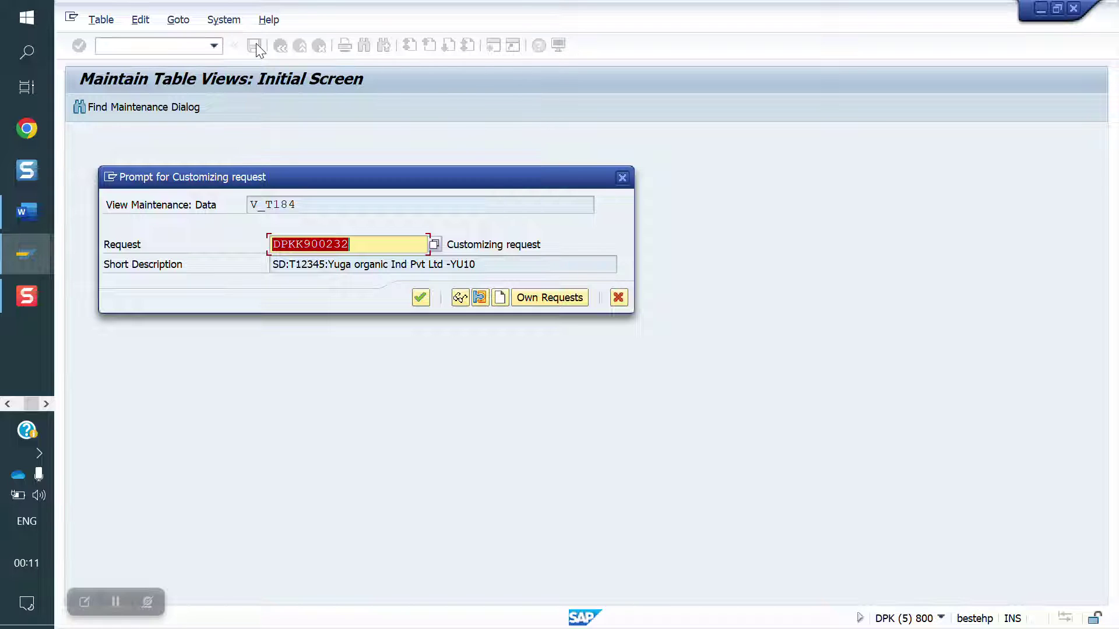
{"action": "left_click", "coordinate": [419, 298]}
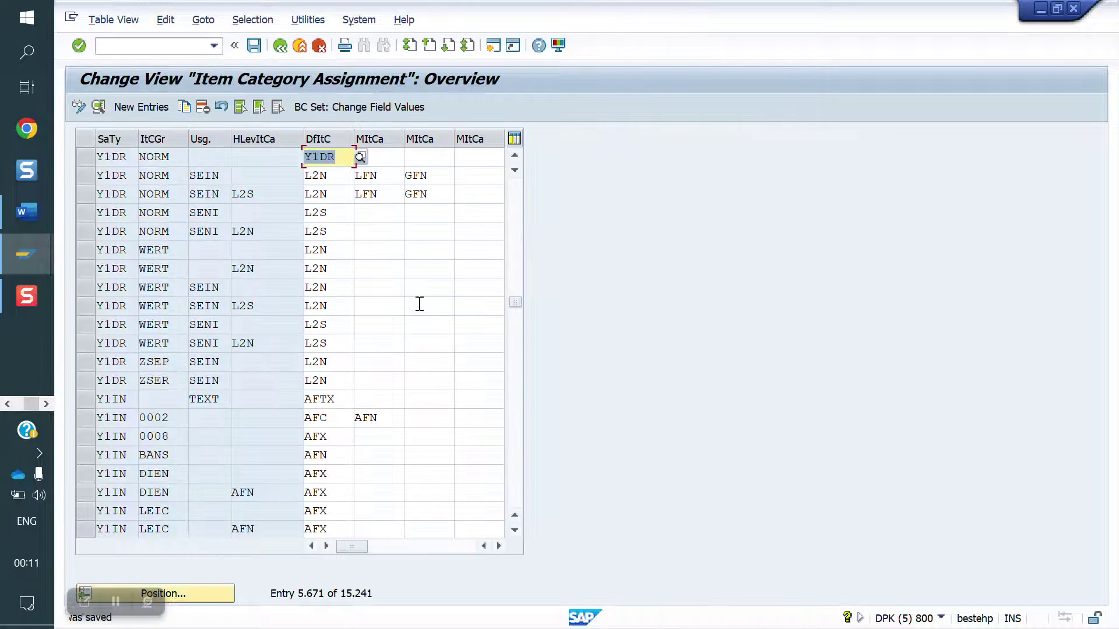
- In transaction VOFA, copy billing type L2 (Debit Memo) to Y1DR, including its dependent entries
{"action": "left_click", "coordinate": [180, 50]}
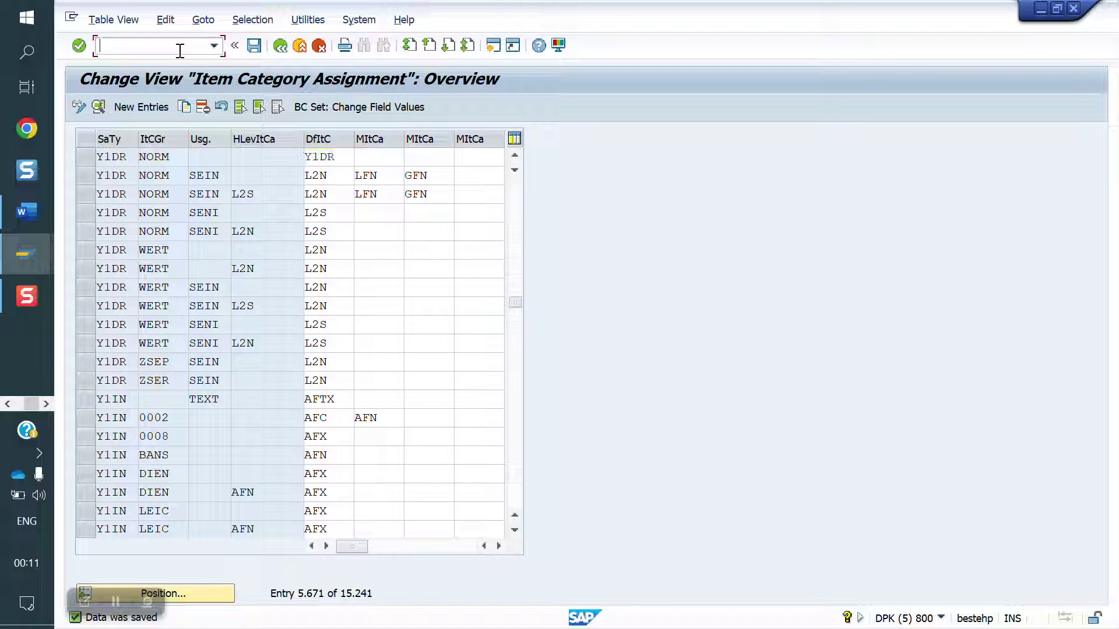
{"action": "type", "text": "/NVOFA"}
{"action": "key", "text": "Return"}
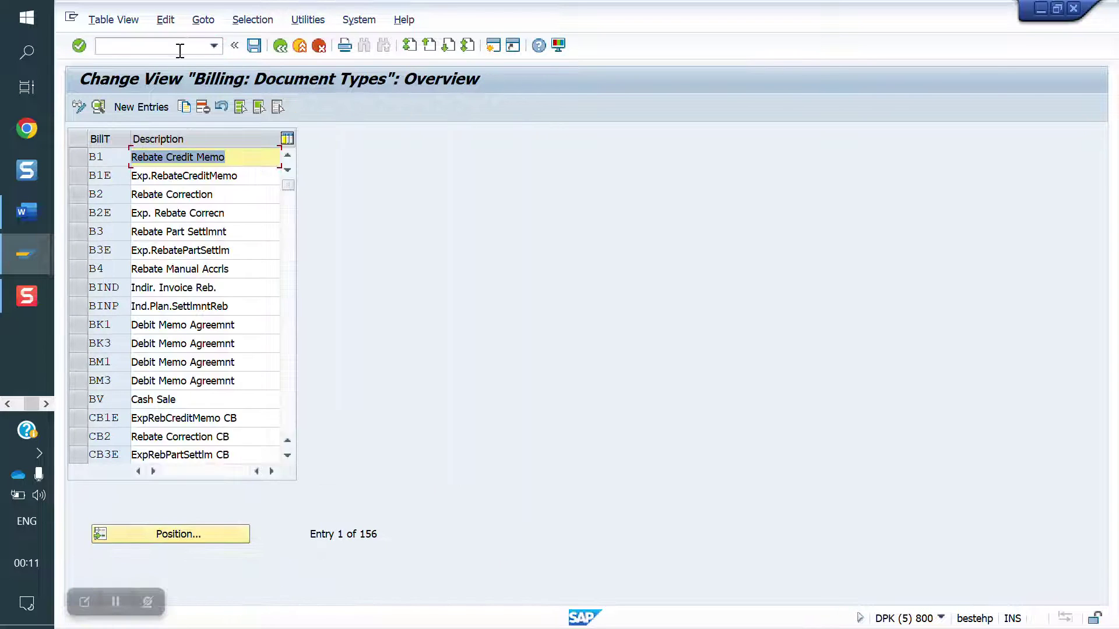
{"action": "left_click", "coordinate": [175, 535]}
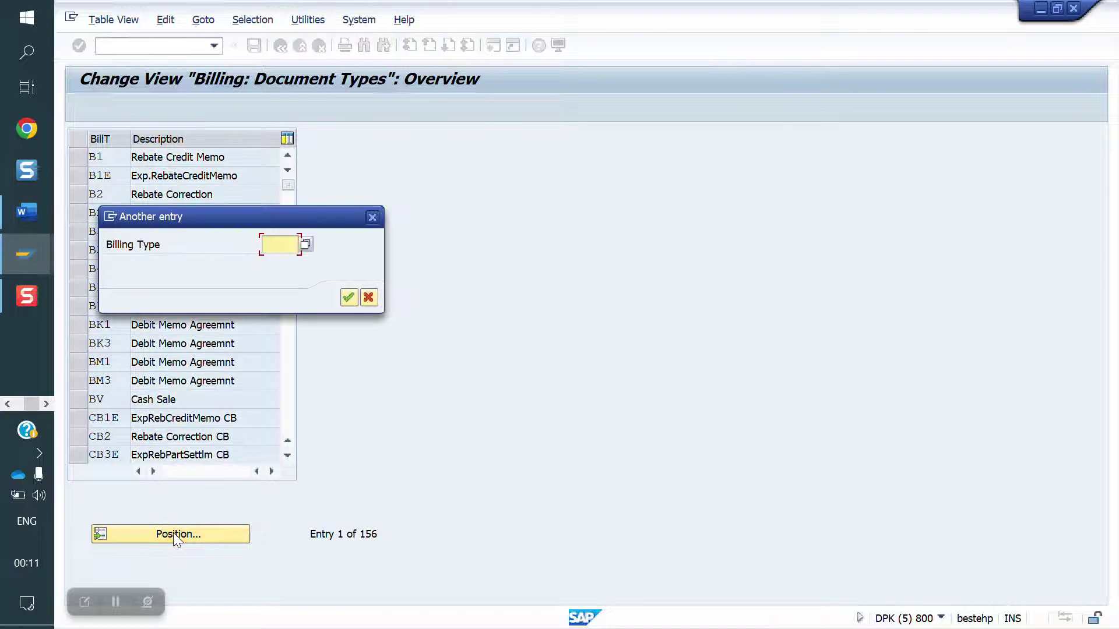
{"action": "type", "text": "L"}
{"action": "key", "text": "Return"}
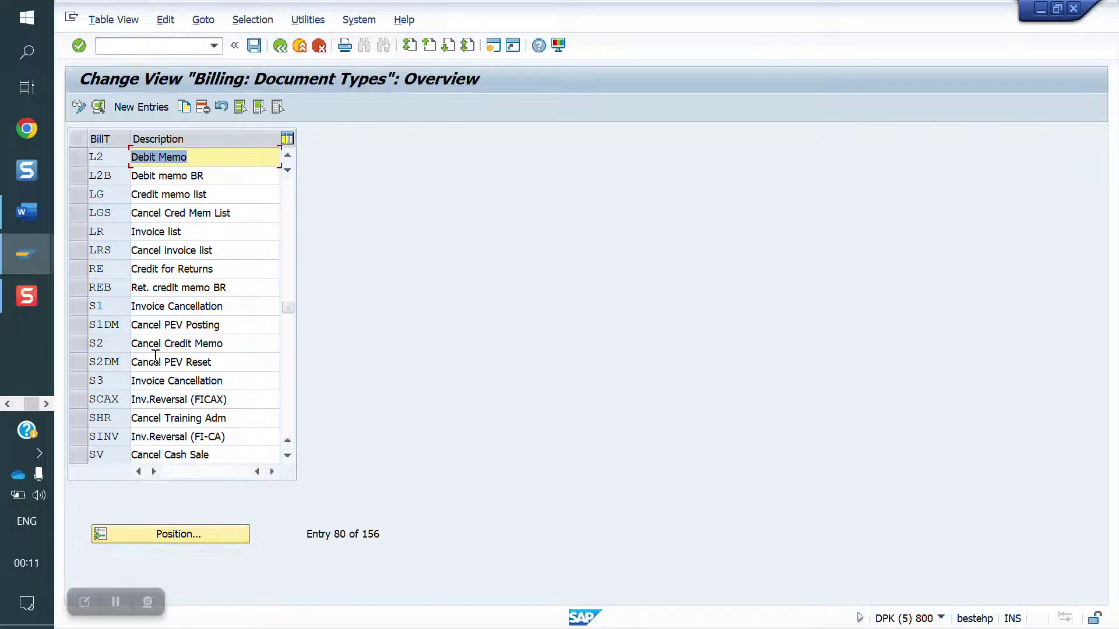
{"action": "left_click", "coordinate": [76, 154]}
{"action": "left_click", "coordinate": [183, 107]}
{"action": "type", "text": "Y"}
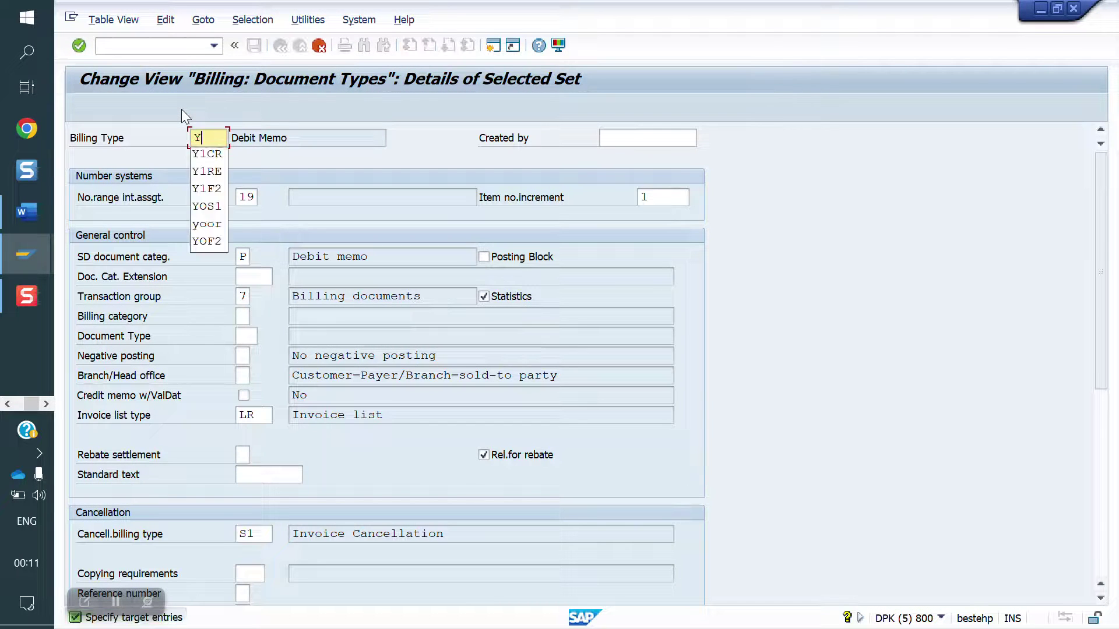
{"action": "type", "text": "1DR"}
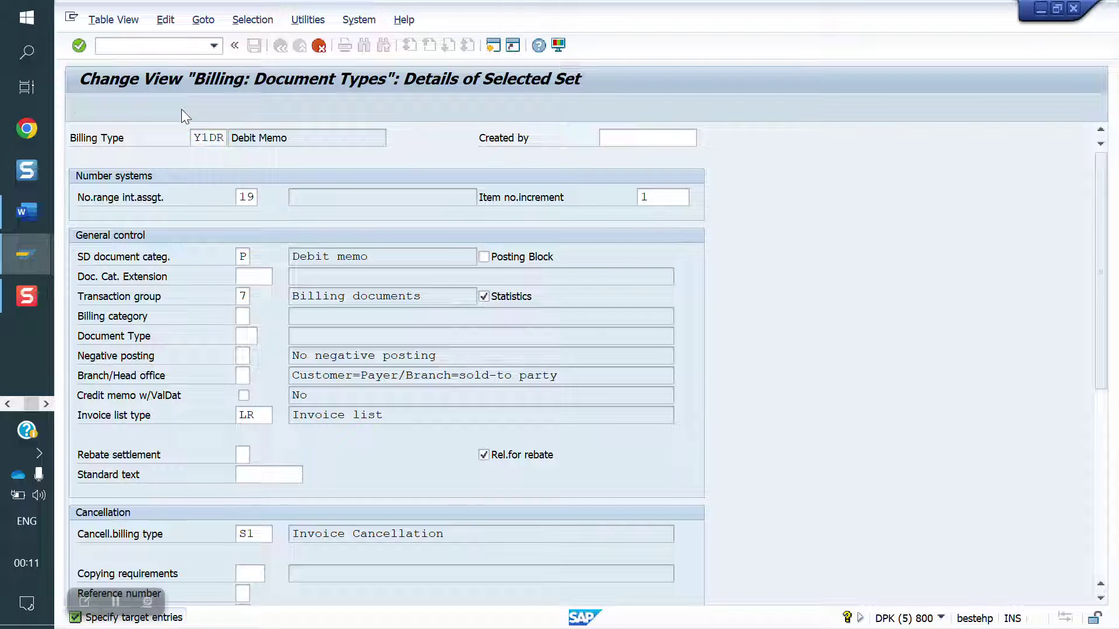
{"action": "key", "text": "Return"}
{"action": "left_click", "coordinate": [345, 344]}
- Save the new billing type Y1DR in the customizing request and accept the dependent transport tables
{"action": "left_click", "coordinate": [254, 46]}
{"action": "left_click", "coordinate": [417, 299]}
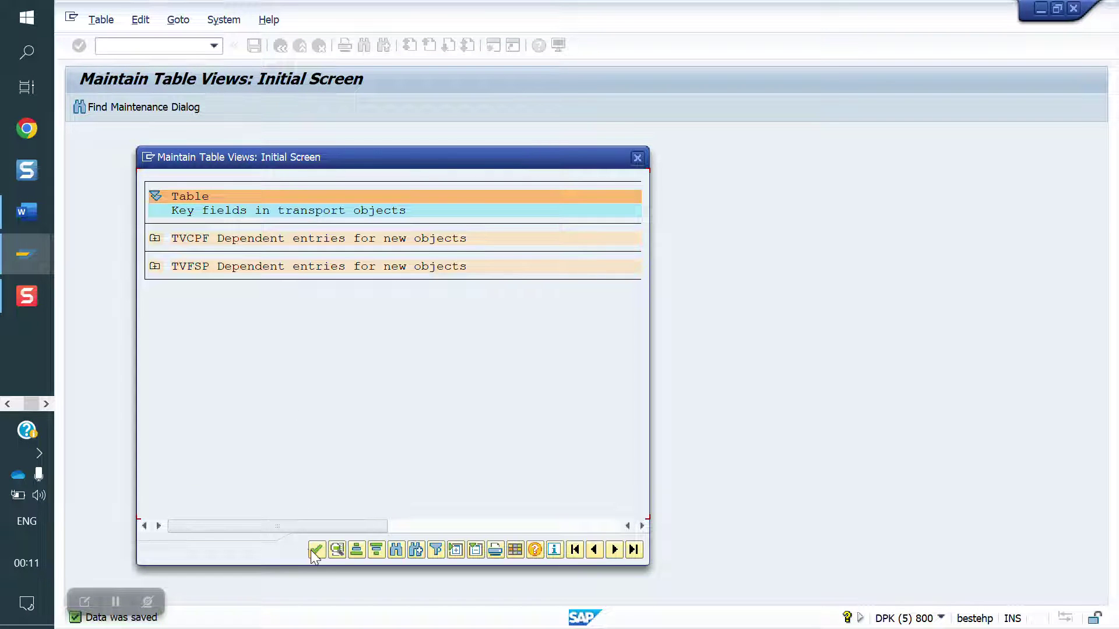
{"action": "left_click", "coordinate": [314, 551]}
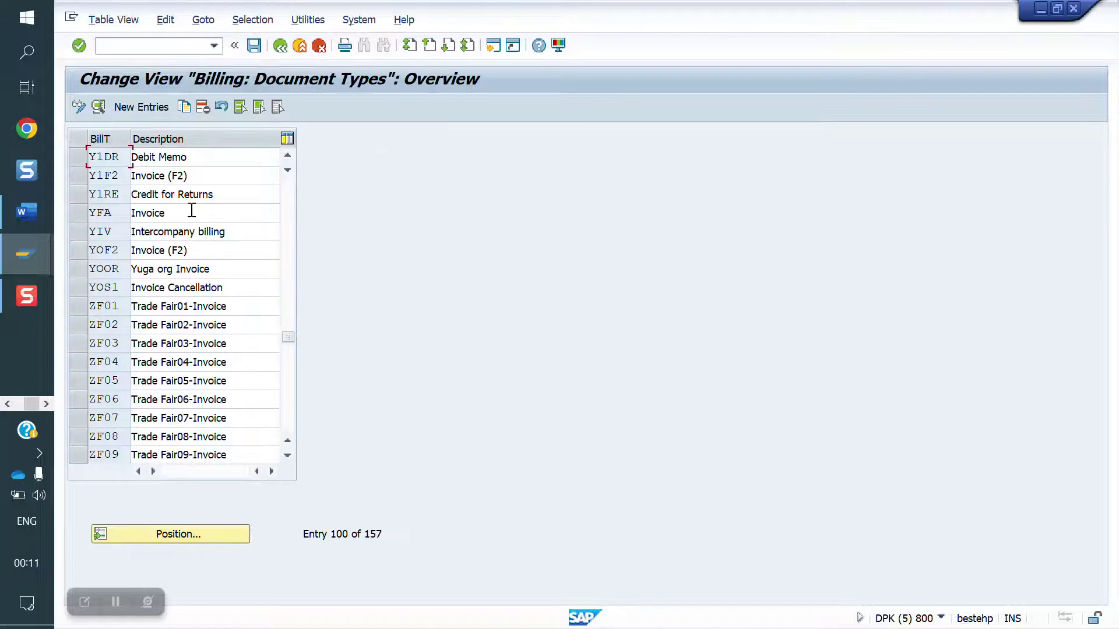
- In transaction VOV8, find sales document type Y1DR and open its details
{"action": "type", "text": "/NVOV8"}
{"action": "key", "text": "Return"}
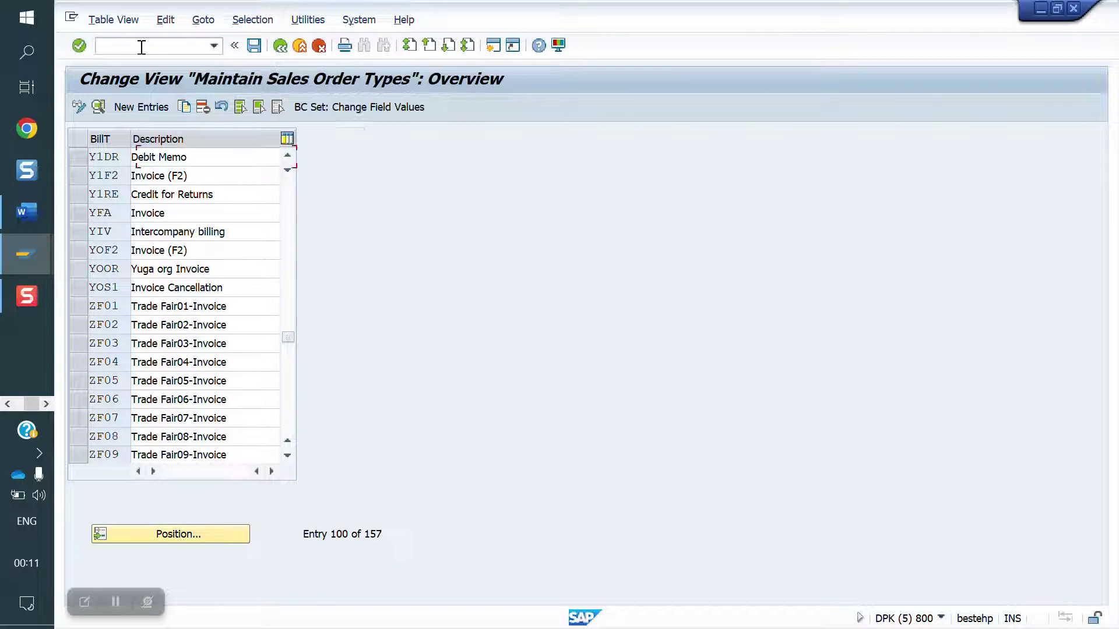
{"action": "left_click", "coordinate": [205, 595]}
{"action": "type", "text": "Y1DR"}
{"action": "key", "text": "Return"}
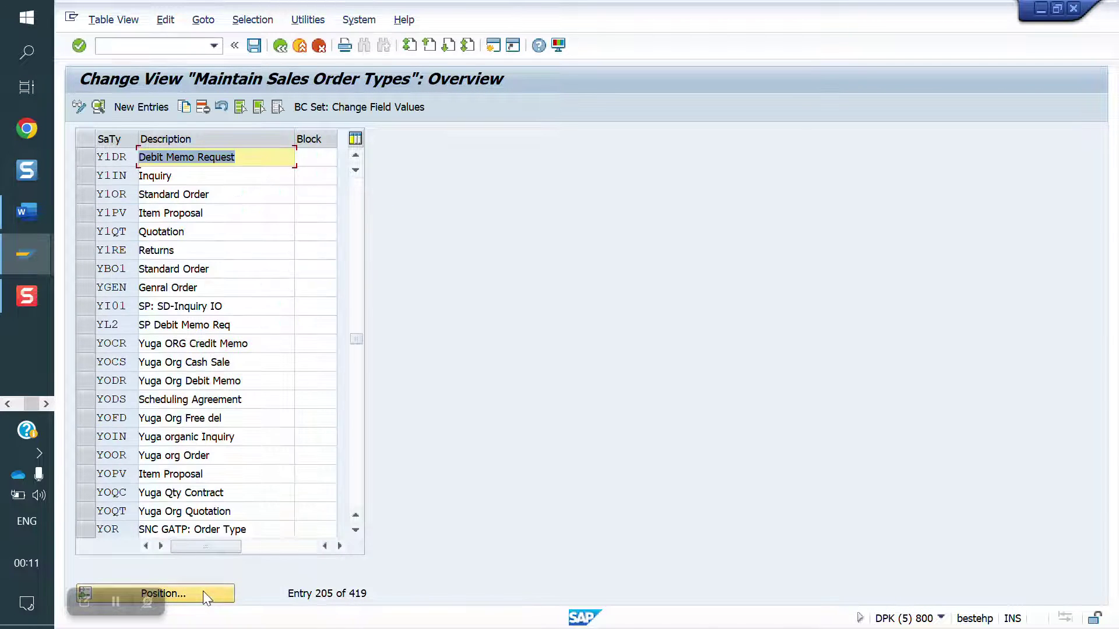
{"action": "double_click", "coordinate": [124, 150]}
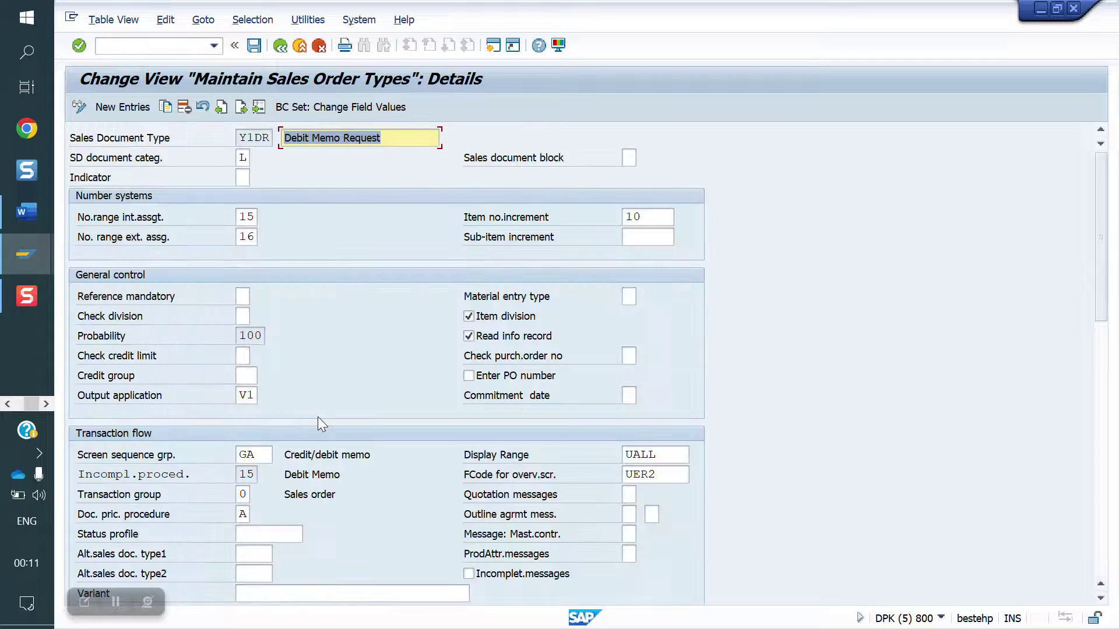
- Set the order-related billing type of sales document type Y1DR to Y1DR and save it in the customizing request
{"action": "scroll", "coordinate": [316, 417], "scroll_direction": "down", "scroll_amount": 5}
{"action": "scroll", "coordinate": [320, 417], "scroll_direction": "down", "scroll_amount": 3}
{"action": "left_click", "coordinate": [266, 495]}
{"action": "key", "text": "BackSpace"}
{"action": "key", "text": "BackSpace"}
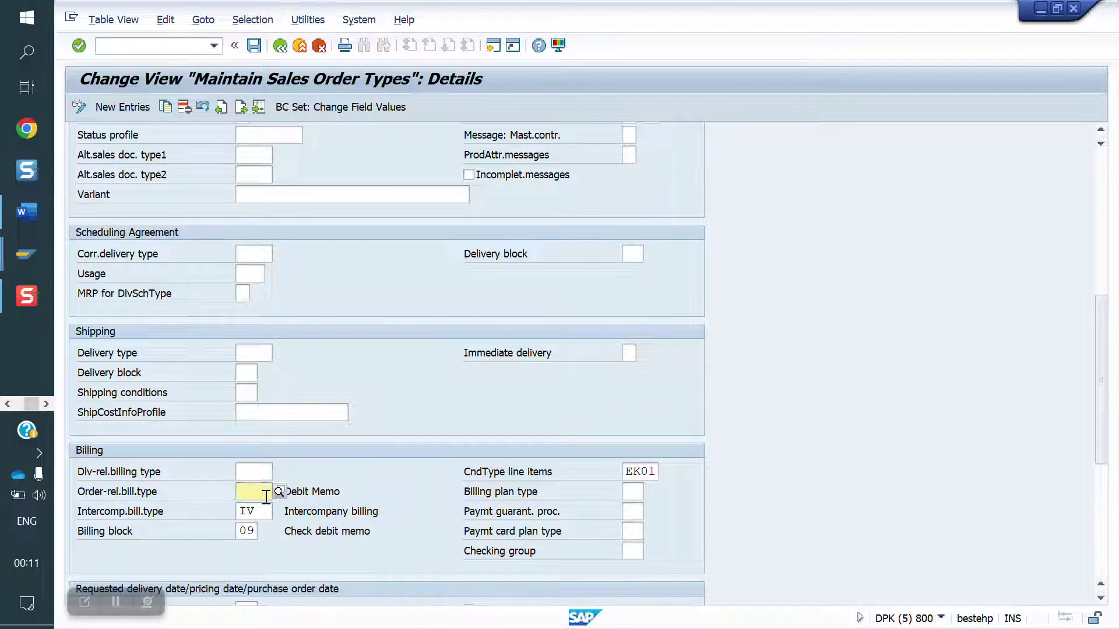
{"action": "type", "text": "Y1DR"}
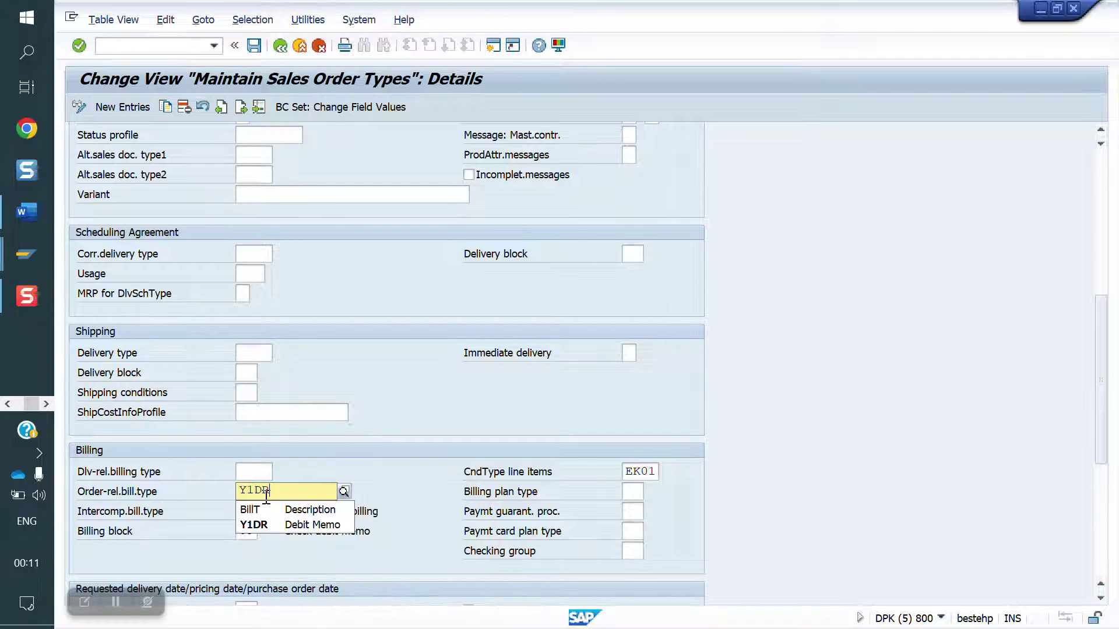
{"action": "key", "text": "Return"}
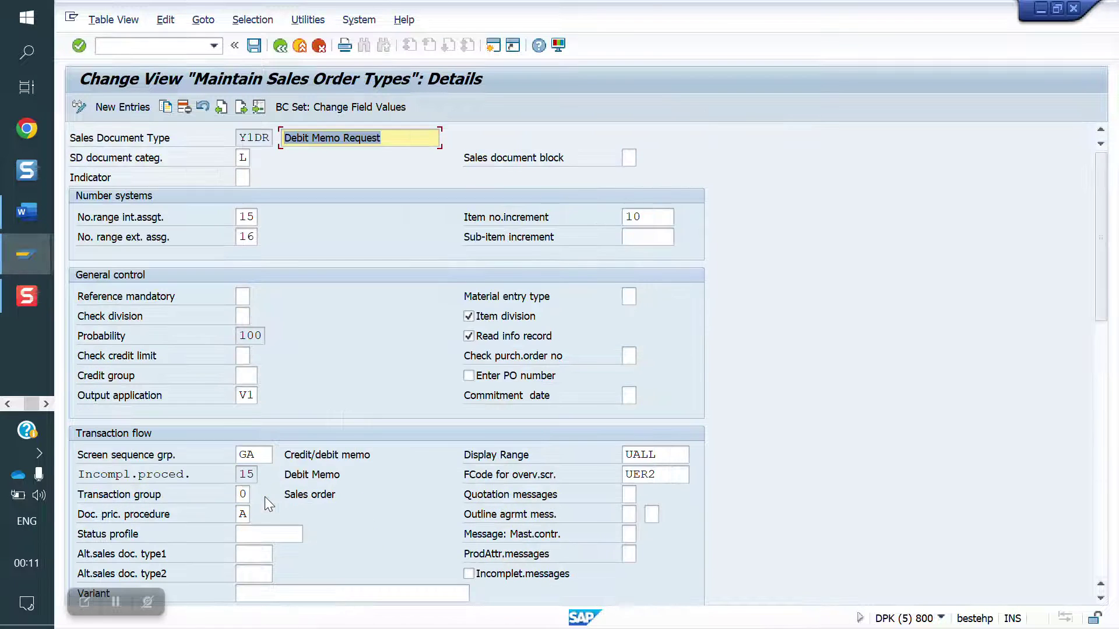
{"action": "left_click", "coordinate": [254, 45]}
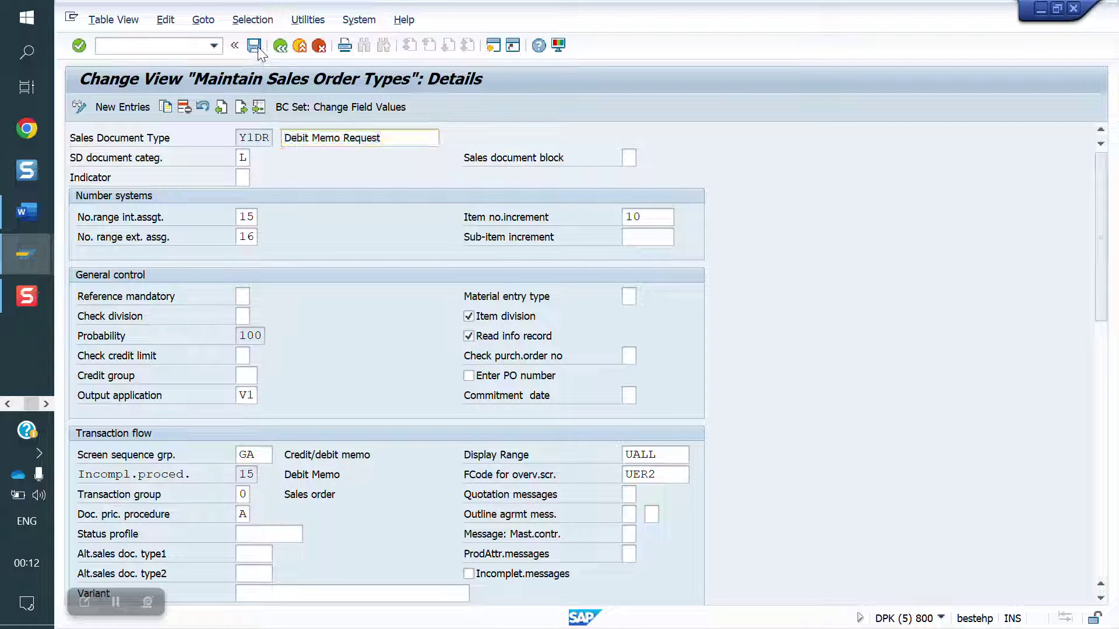
{"action": "left_click", "coordinate": [421, 298]}
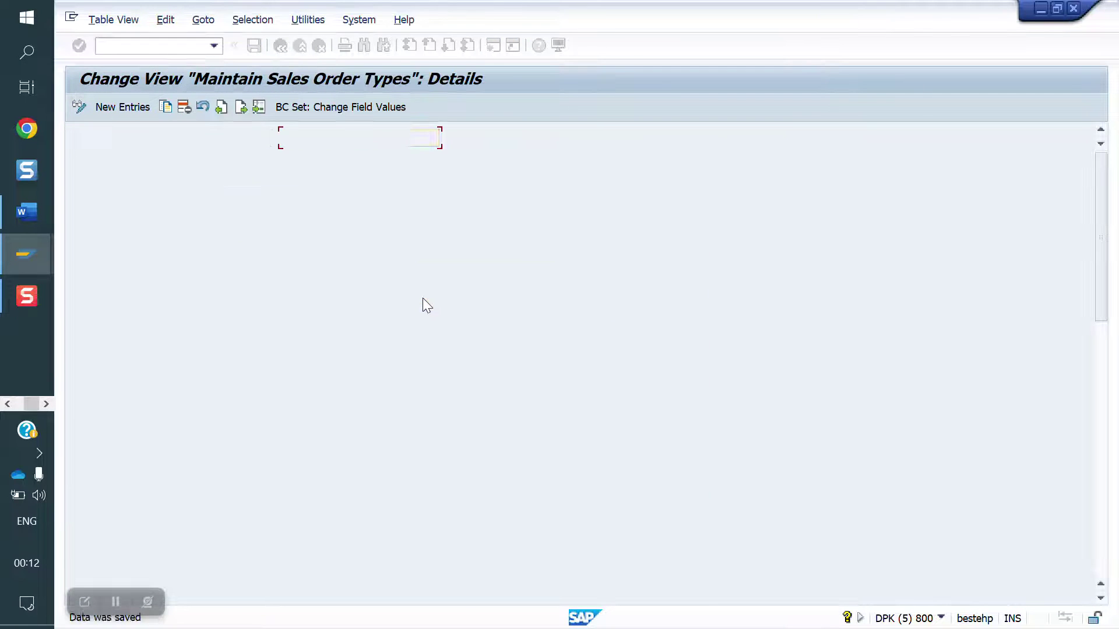
- In transaction VA01, try to create a Y1DR debit memo request with reference to the first suggested billing document
{"action": "left_click", "coordinate": [146, 50]}
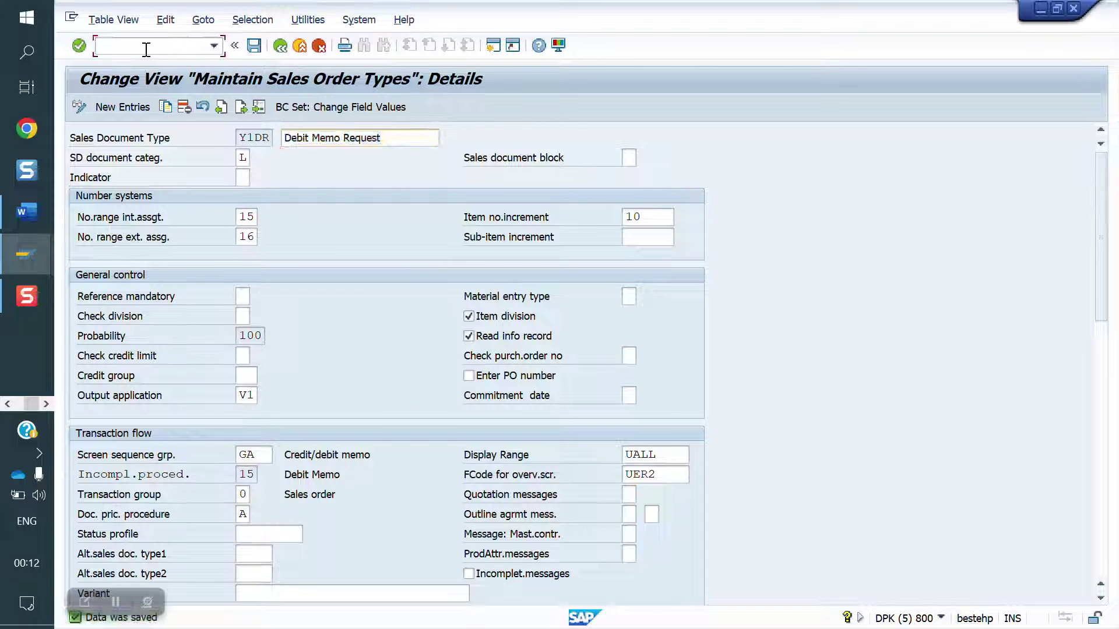
{"action": "type", "text": "/NVA"}
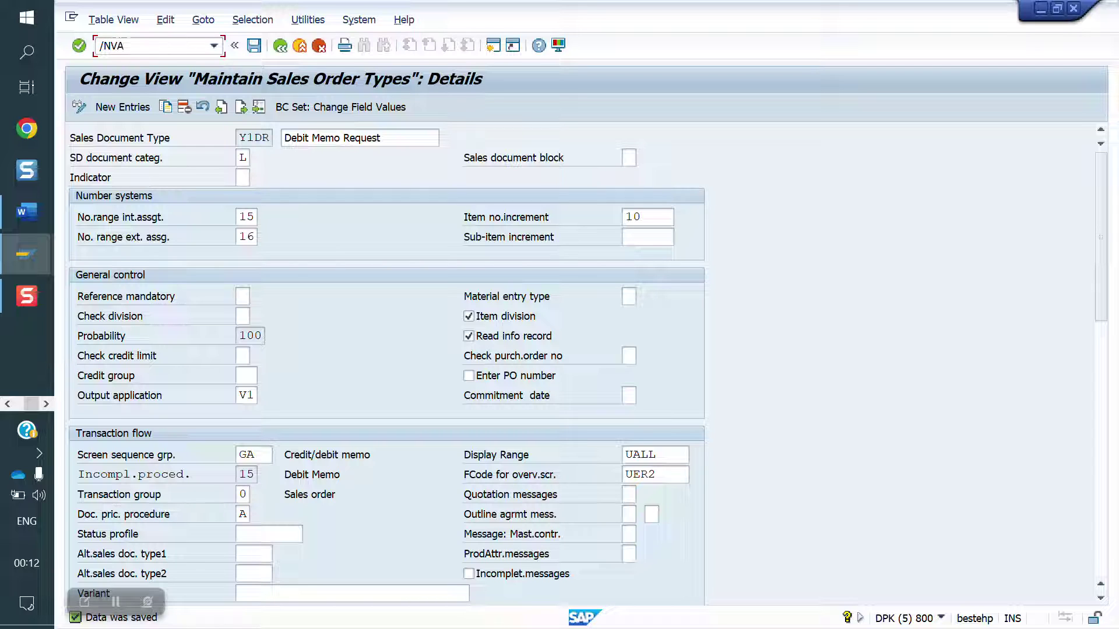
{"action": "type", "text": "01"}
{"action": "key", "text": "Return"}
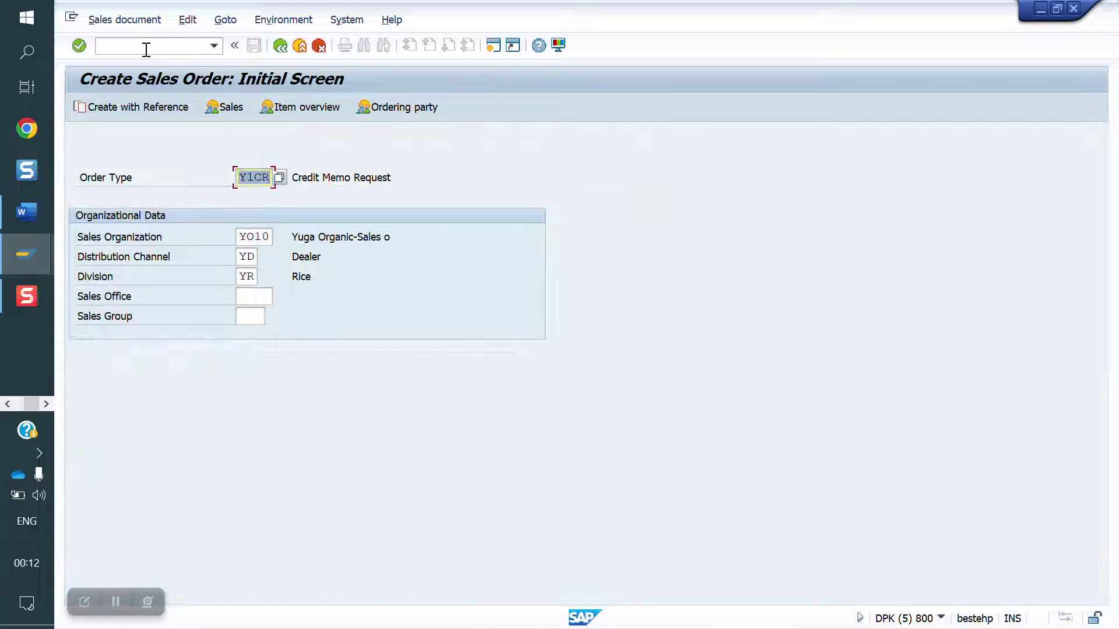
{"action": "type", "text": "Y1DR"}
{"action": "left_click", "coordinate": [117, 106]}
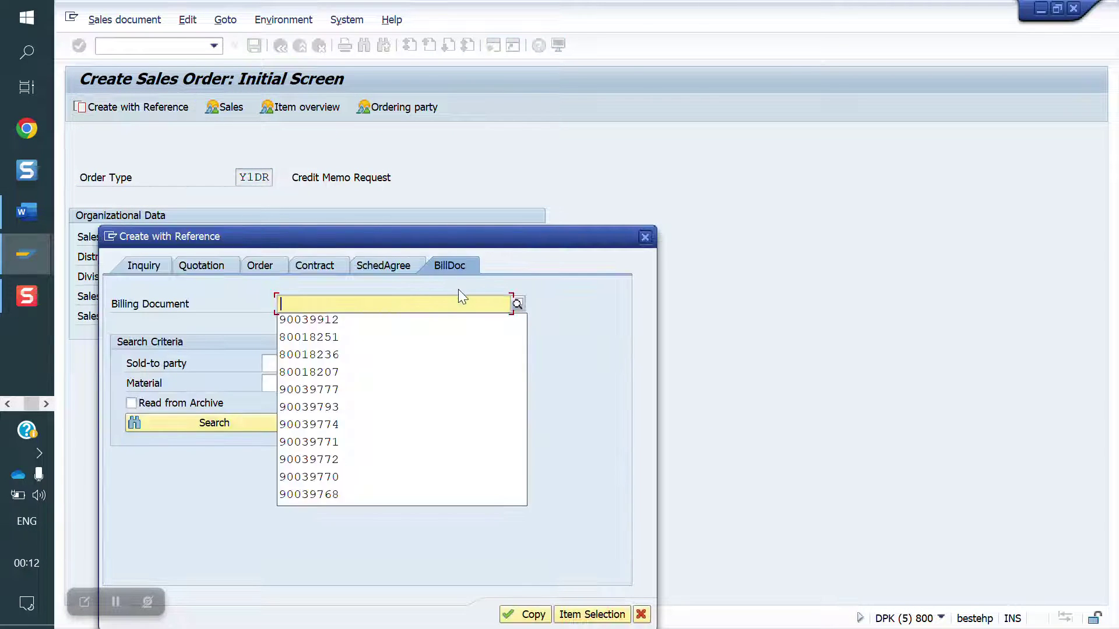
{"action": "key", "text": "Down"}
{"action": "key", "text": "Return"}
{"action": "left_click", "coordinate": [522, 614]}
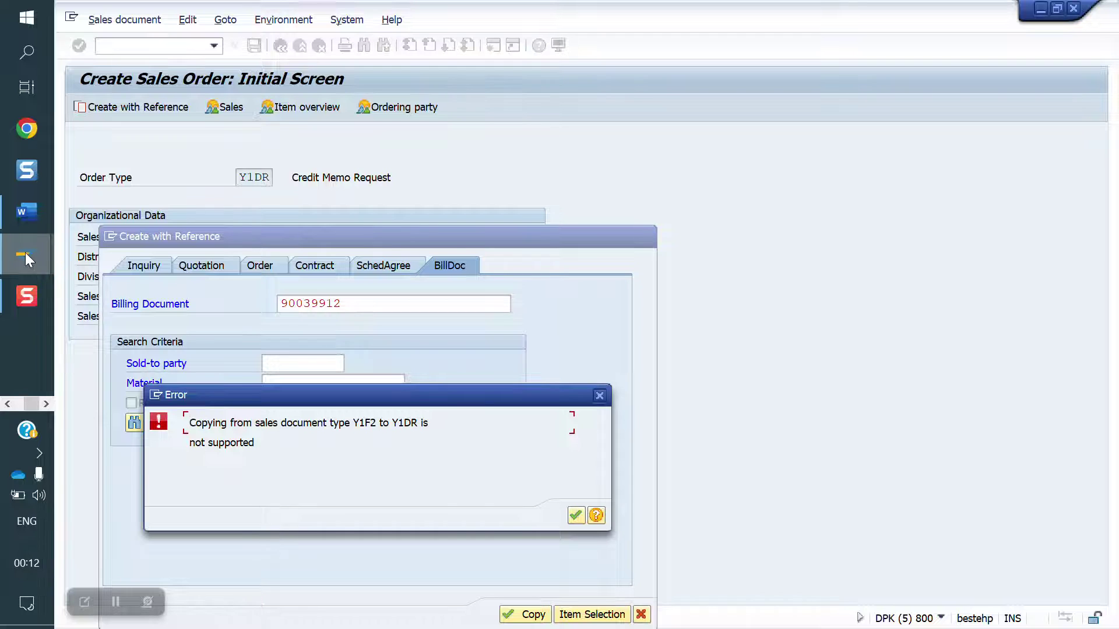
- Switch to the copying control session, return to the header level and position the entries at sales document type DR and billing type L2
{"action": "mouse_move", "coordinate": [26, 253]}
{"action": "left_click", "coordinate": [142, 217]}
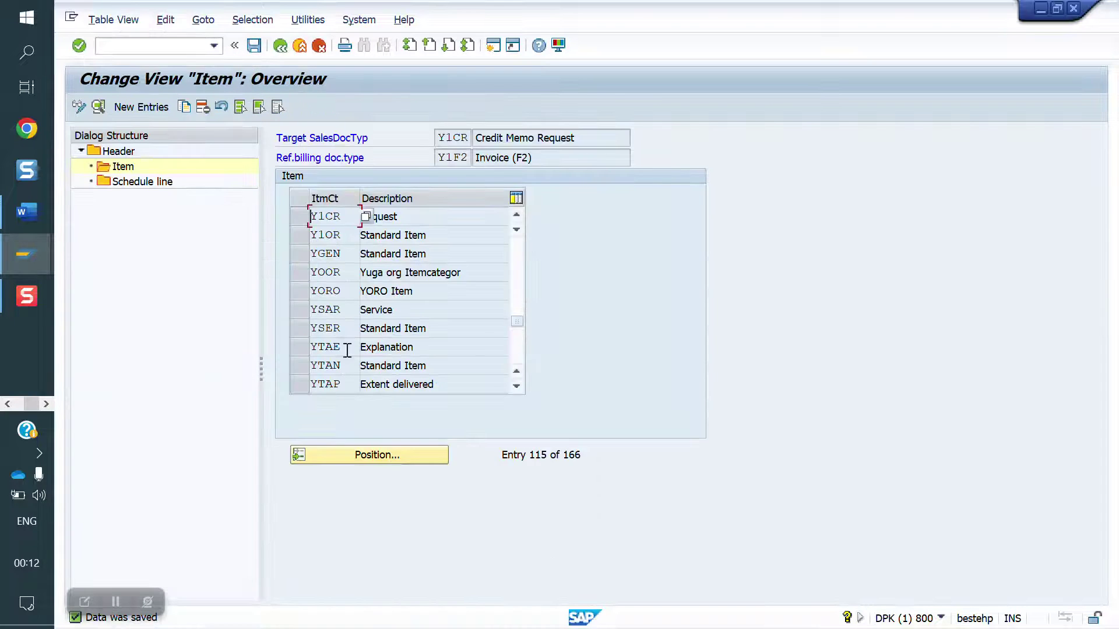
{"action": "left_click", "coordinate": [126, 155]}
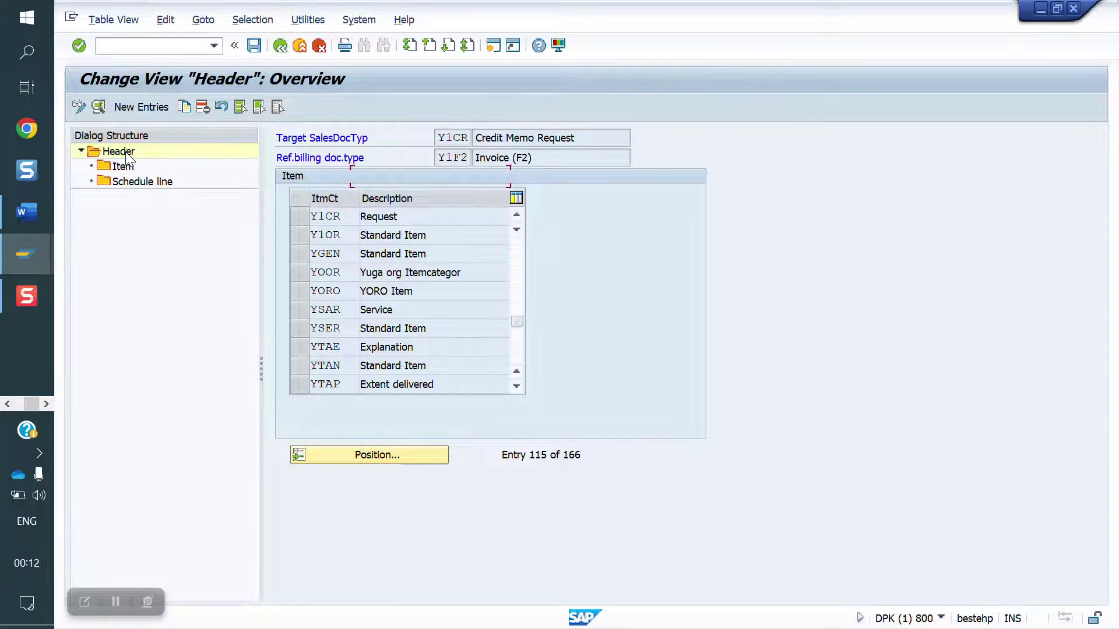
{"action": "left_click", "coordinate": [376, 452]}
{"action": "type", "text": "DR"}
{"action": "key", "text": "Tab"}
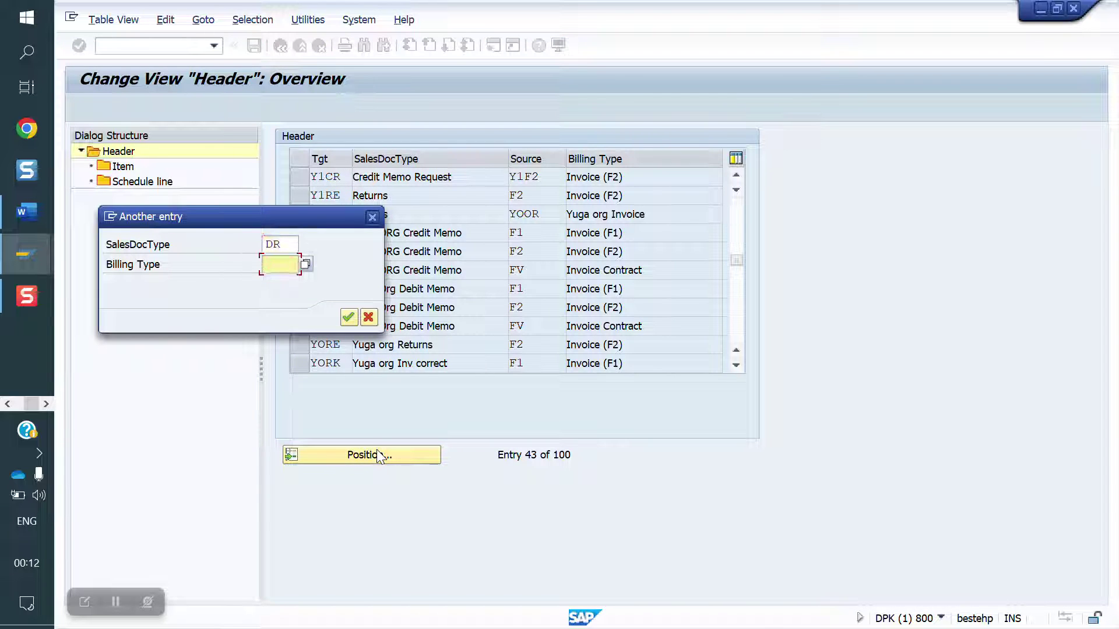
{"action": "type", "text": "L"}
{"action": "type", "text": "2"}
{"action": "key", "text": "Return"}
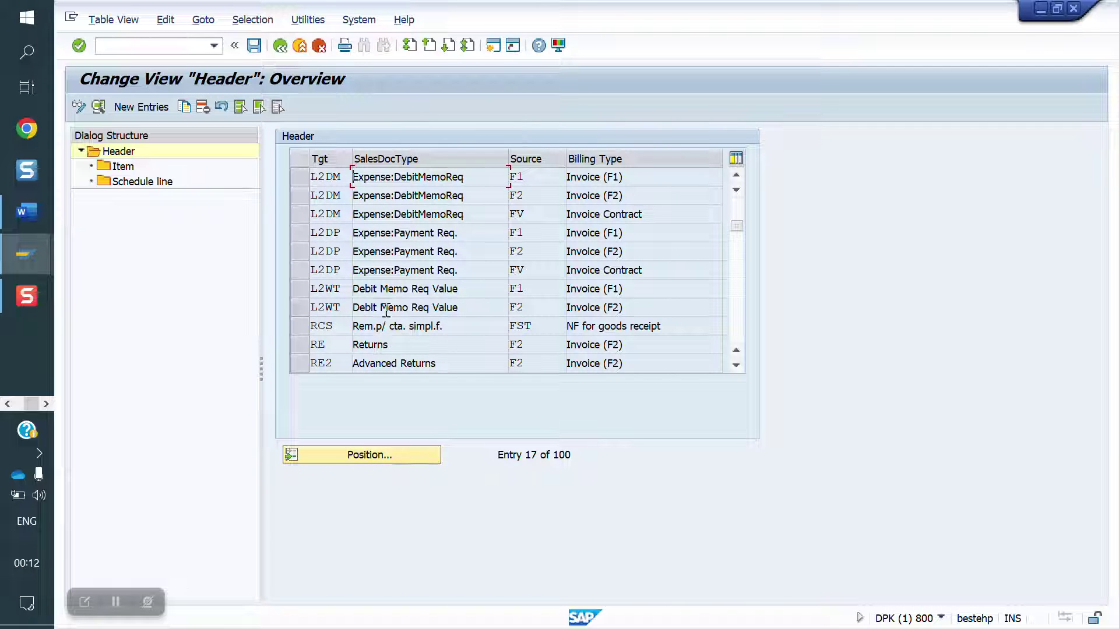
- Copy the header entry with target DR and source F2, setting the target sales document type to Y1DR
{"action": "scroll", "coordinate": [381, 306], "scroll_direction": "up", "scroll_amount": 4}
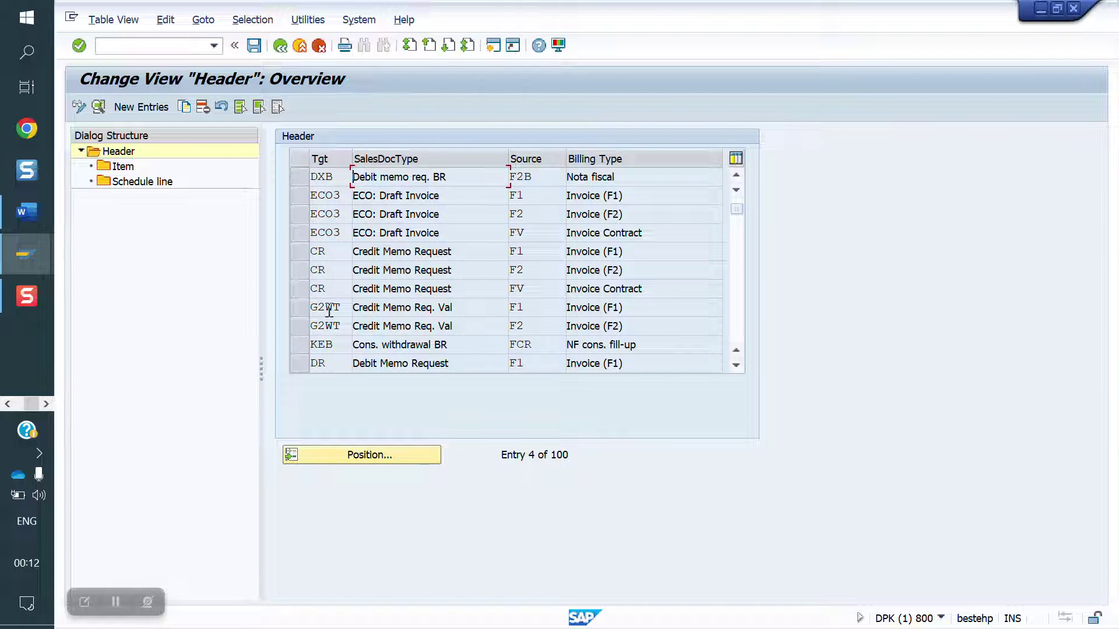
{"action": "scroll", "coordinate": [329, 312], "scroll_direction": "down", "scroll_amount": 1}
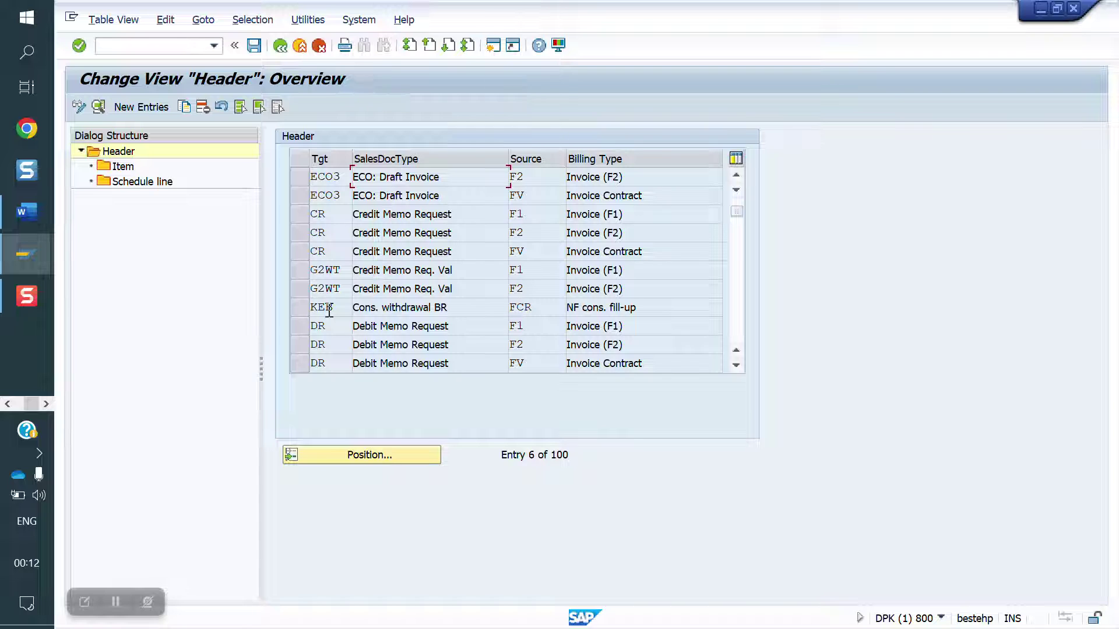
{"action": "left_click", "coordinate": [301, 344]}
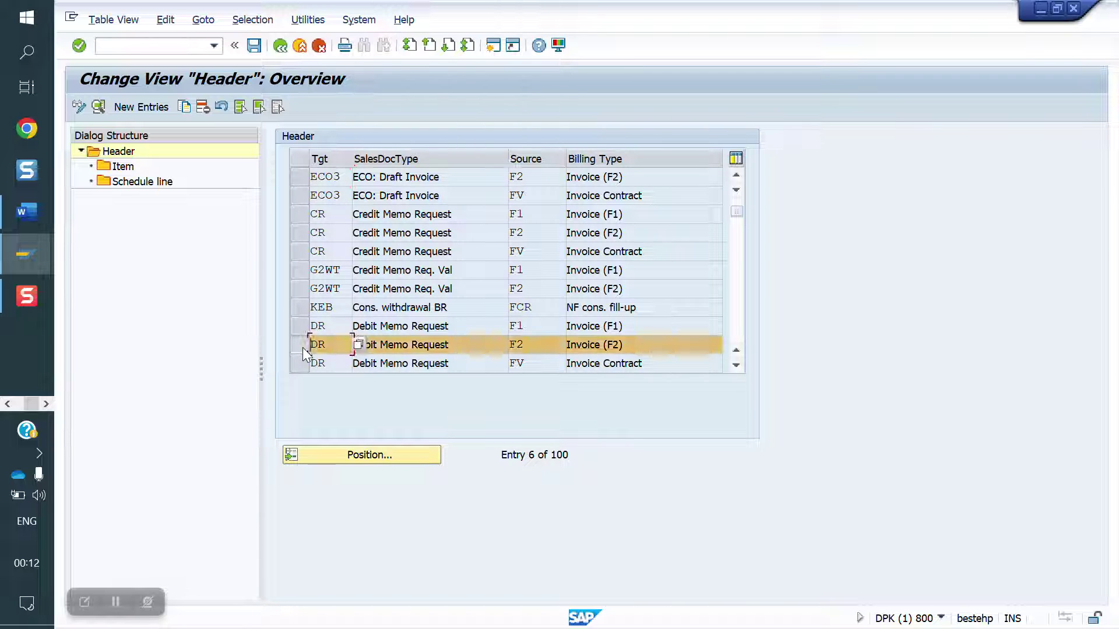
{"action": "left_click", "coordinate": [184, 106]}
{"action": "left_click", "coordinate": [257, 159]}
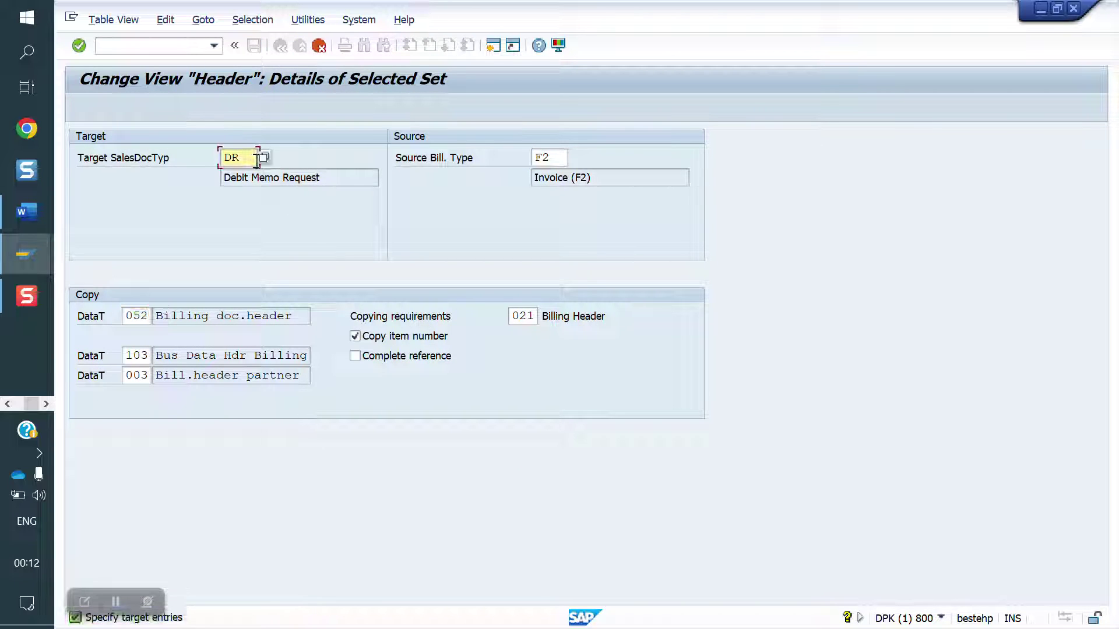
{"action": "type", "text": "Y"}
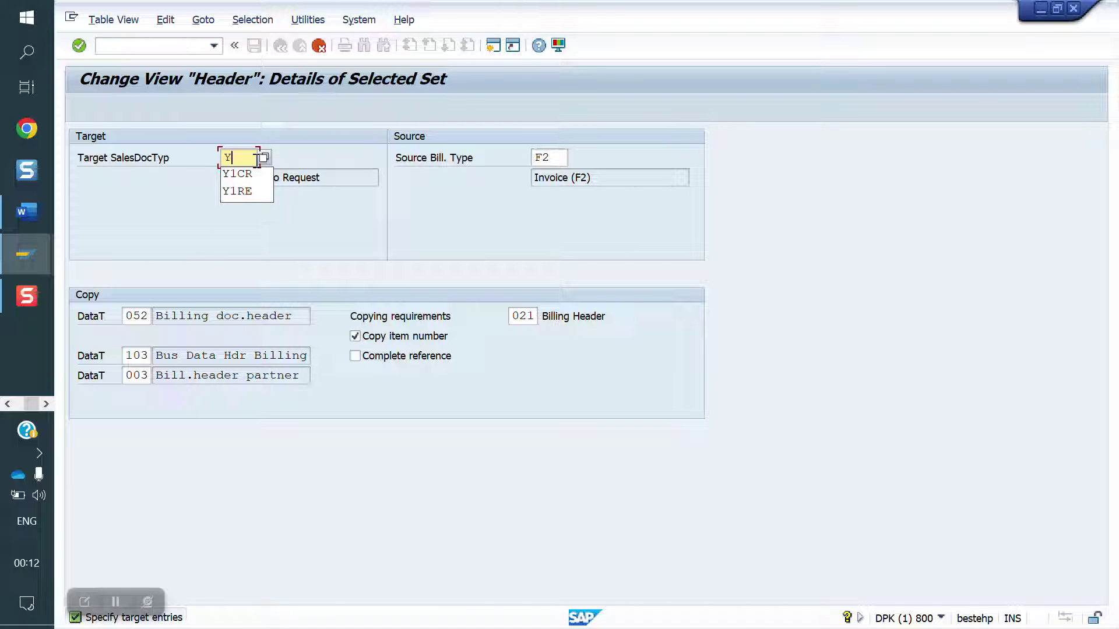
{"action": "type", "text": "1DR"}
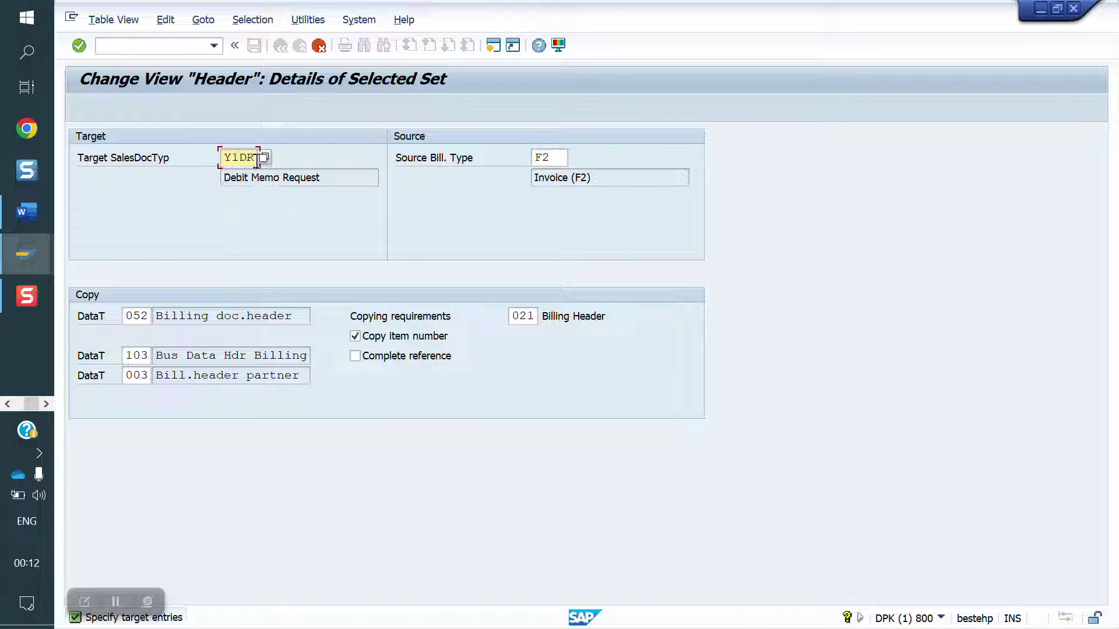
- Set the copied entry's source billing type to Y1F2 and save it with all its dependent entries
{"action": "left_click", "coordinate": [554, 156]}
{"action": "key", "text": "BackSpace"}
{"action": "key", "text": "BackSpace"}
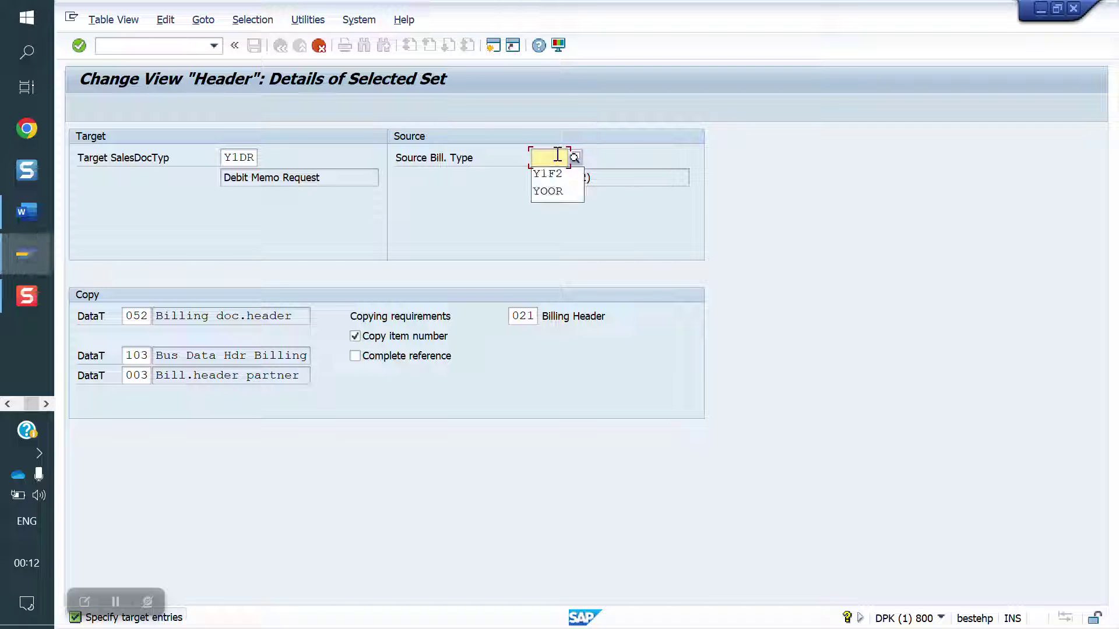
{"action": "type", "text": "YOOR"}
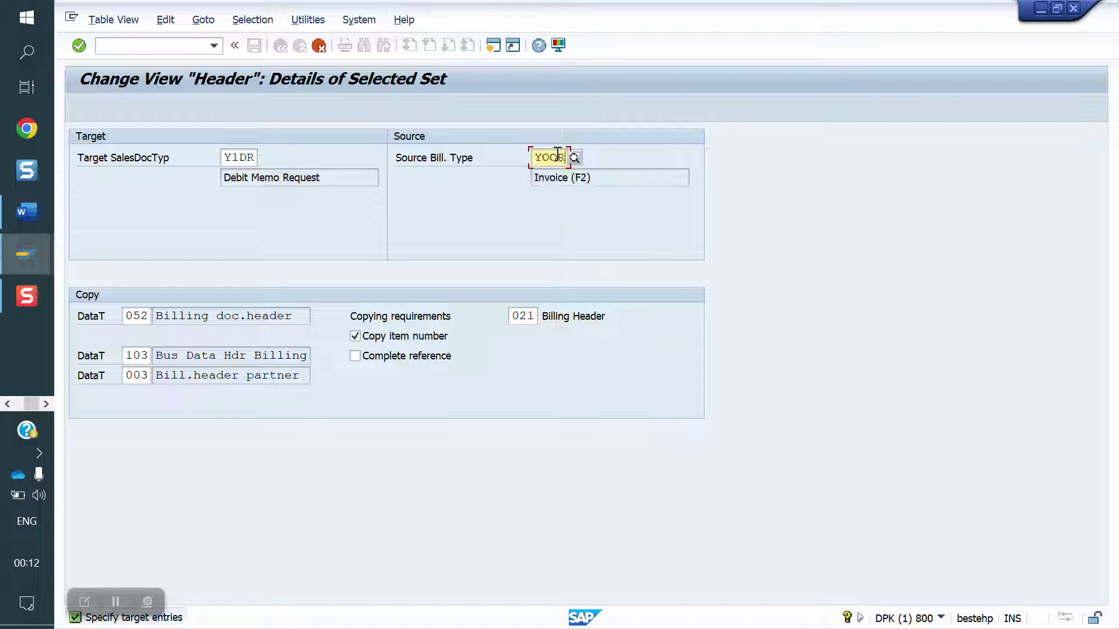
{"action": "key", "text": "BackSpace"}
{"action": "key", "text": "BackSpace"}
{"action": "type", "text": "1F2"}
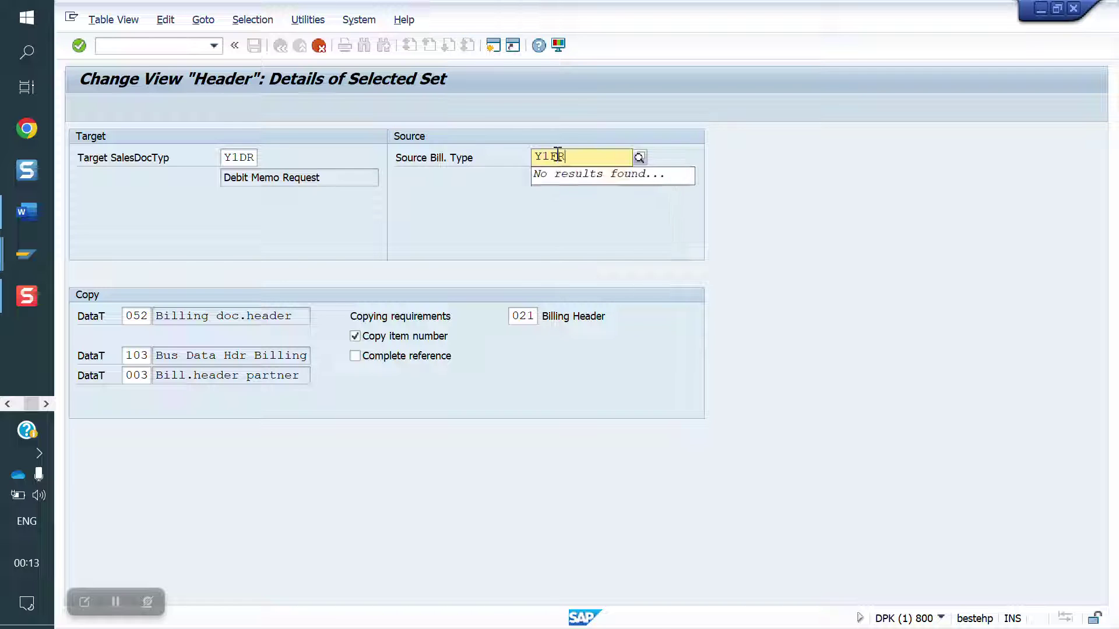
{"action": "type", "text": "F"}
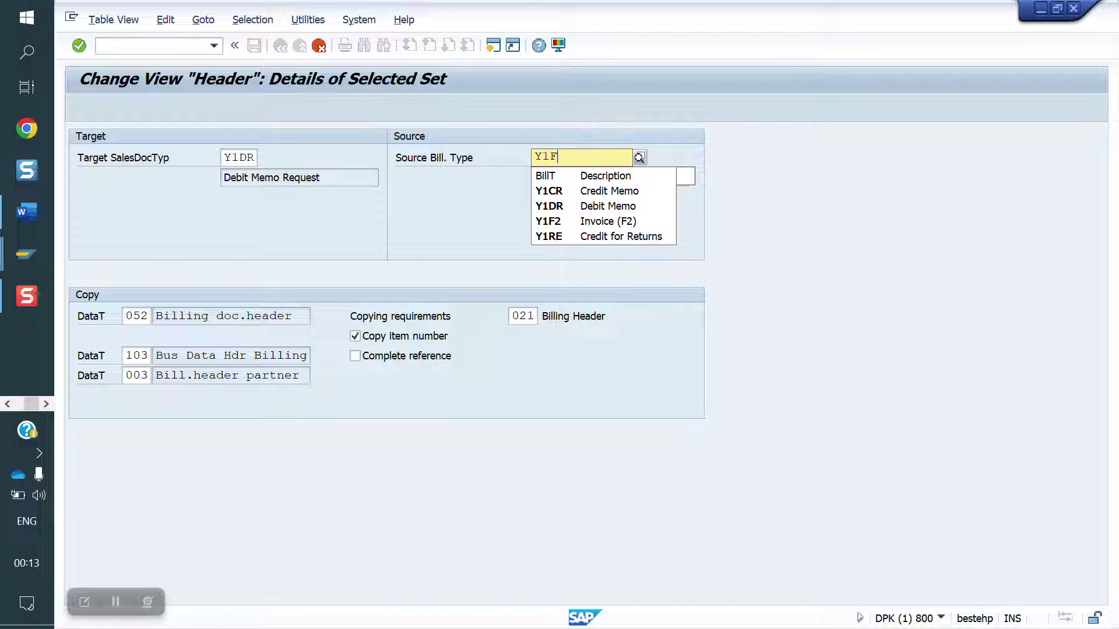
{"action": "key", "text": "Down"}
{"action": "key", "text": "Return"}
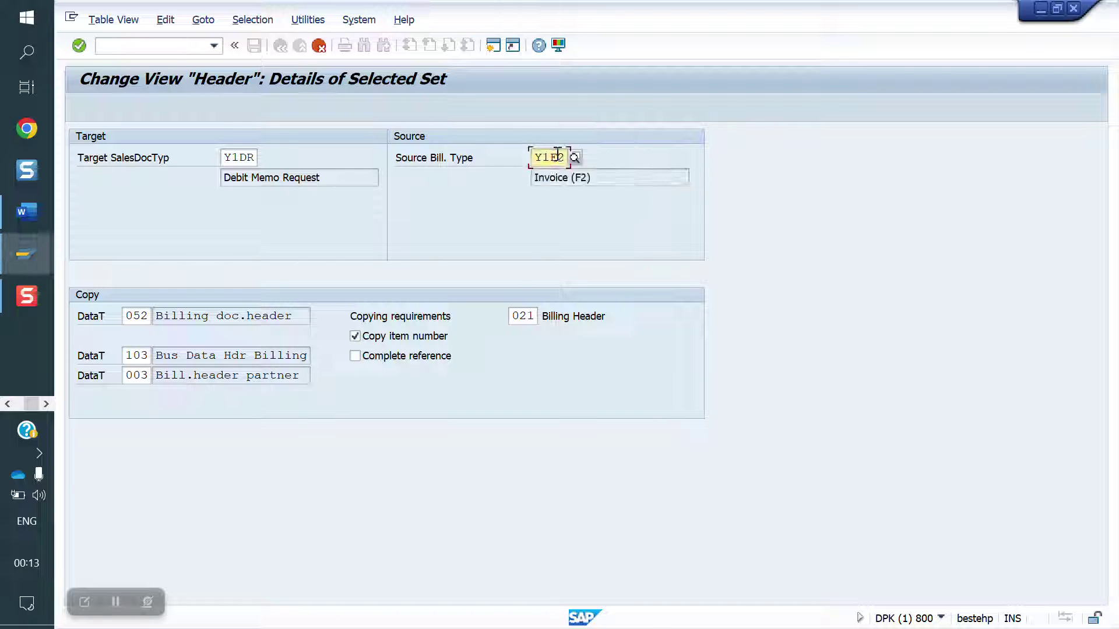
{"action": "key", "text": "Return"}
{"action": "left_click", "coordinate": [596, 289]}
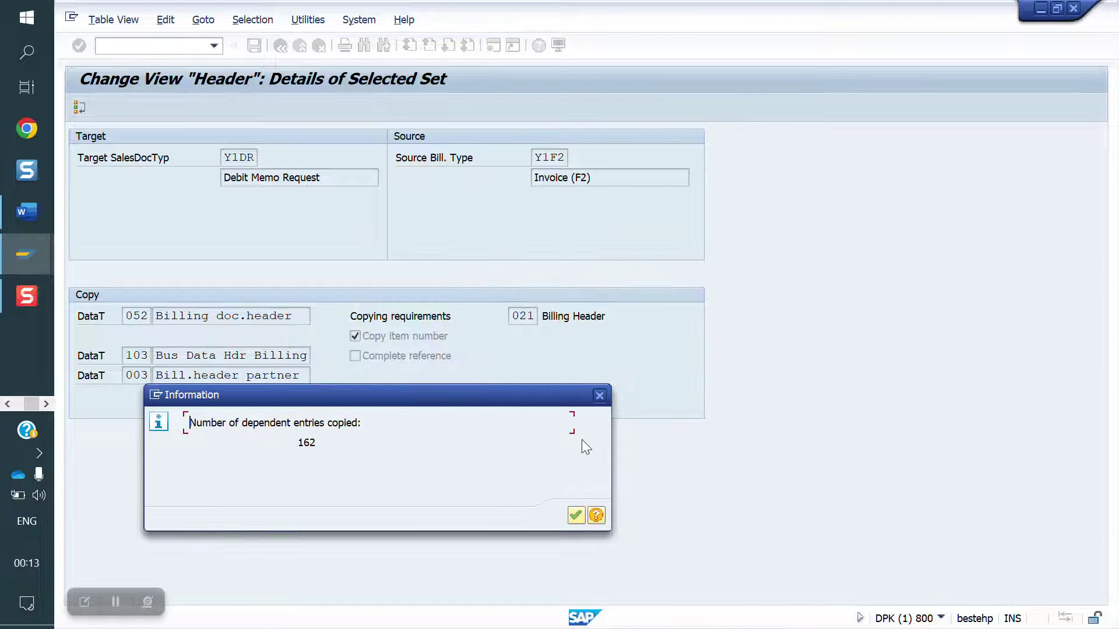
{"action": "left_click", "coordinate": [576, 515]}
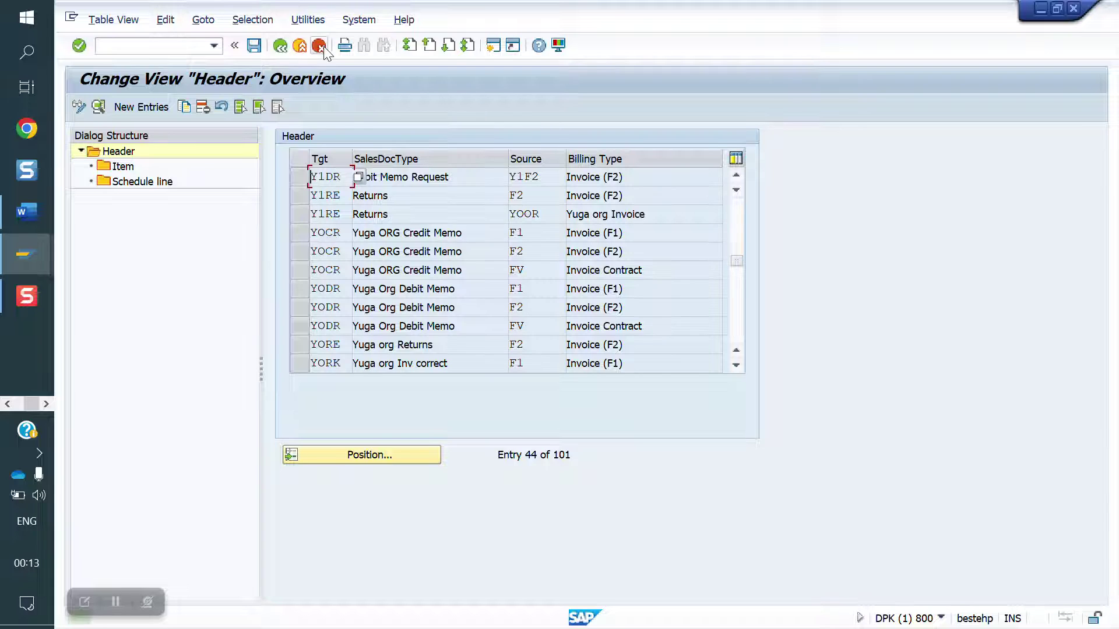
{"action": "left_click", "coordinate": [255, 47]}
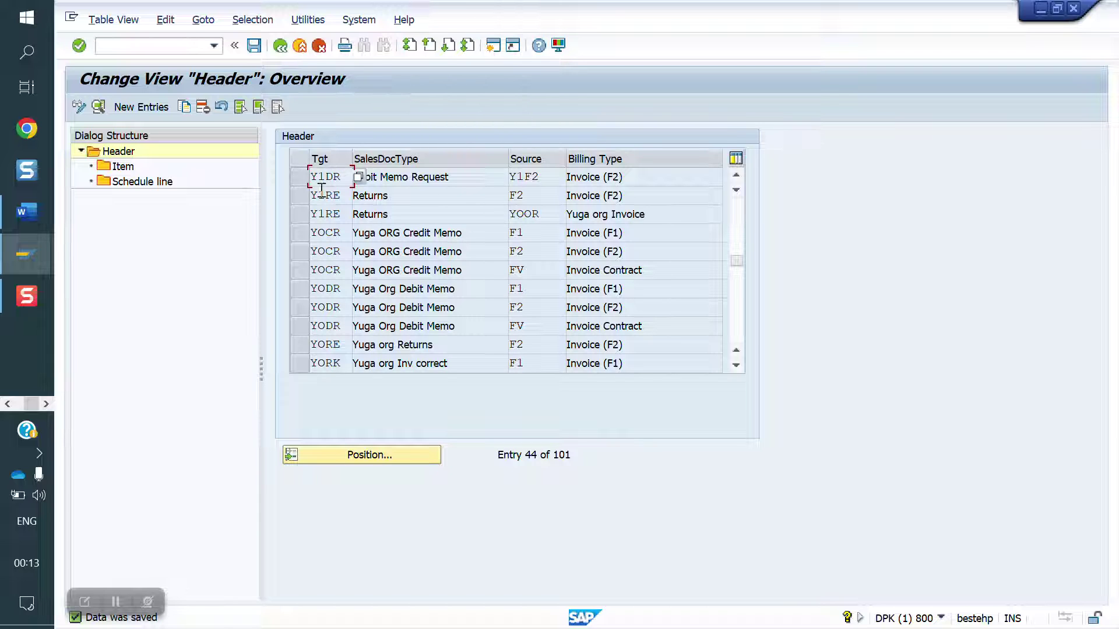
- Open the item level of the Y1DR and Y1F2 header entry and position the list at item category YOOR
{"action": "left_click", "coordinate": [304, 183]}
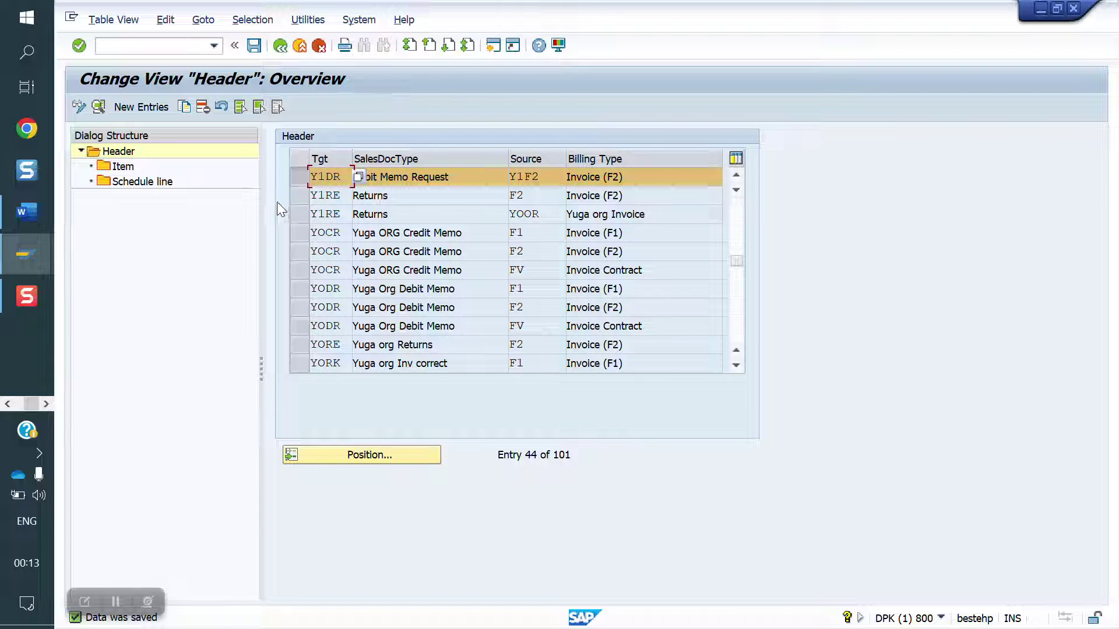
{"action": "left_click", "coordinate": [120, 166]}
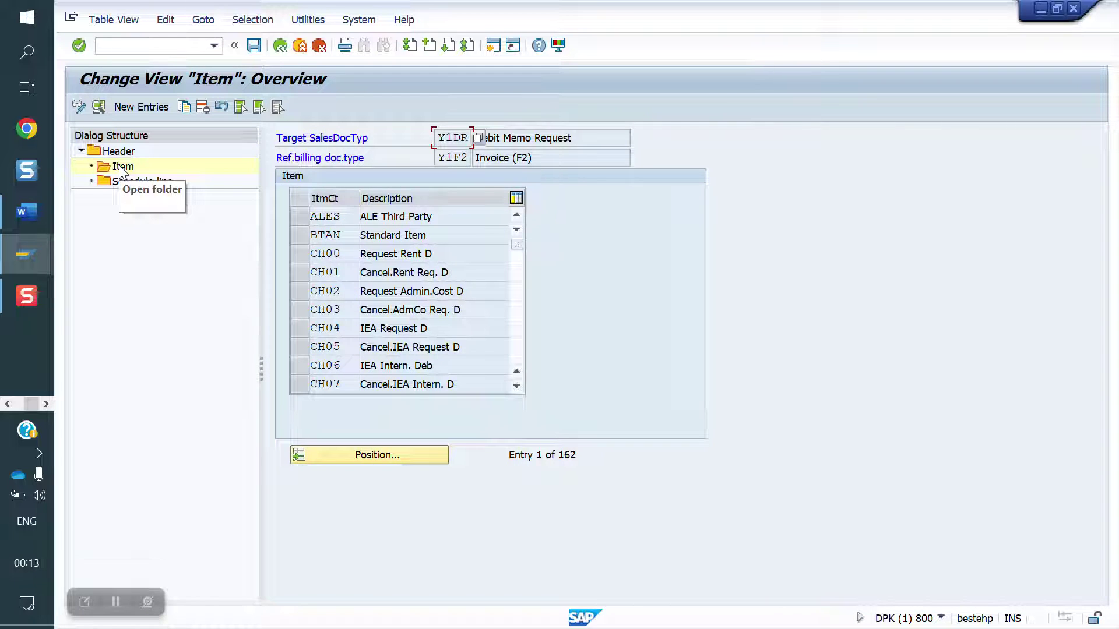
{"action": "left_click", "coordinate": [384, 463]}
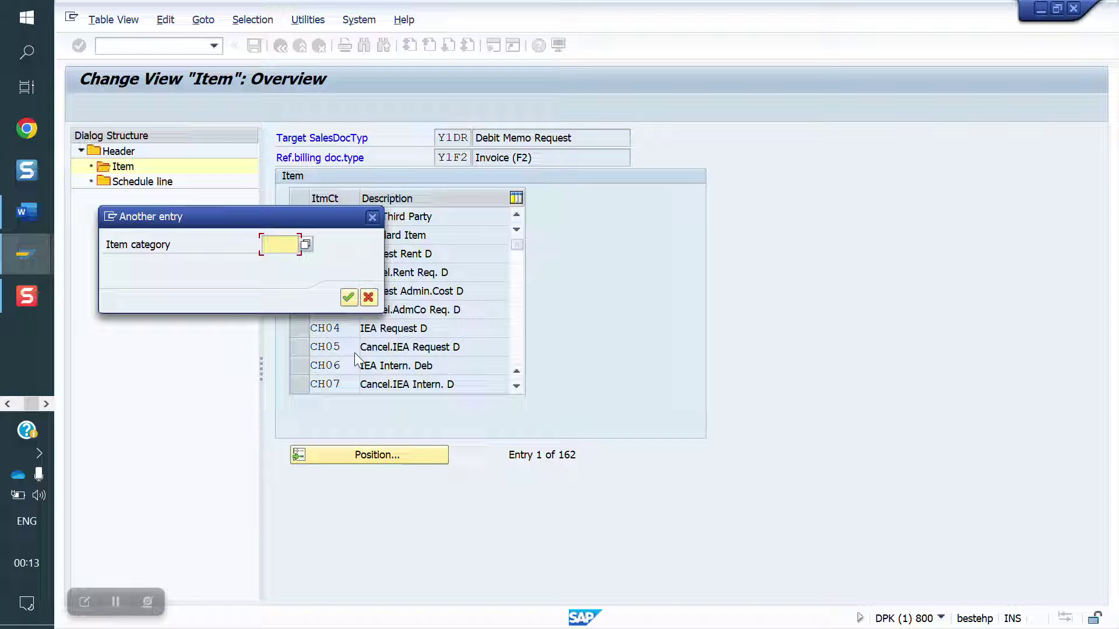
{"action": "type", "text": "YO"}
{"action": "left_click", "coordinate": [302, 275]}
{"action": "key", "text": "Return"}
{"action": "left_click", "coordinate": [312, 216]}
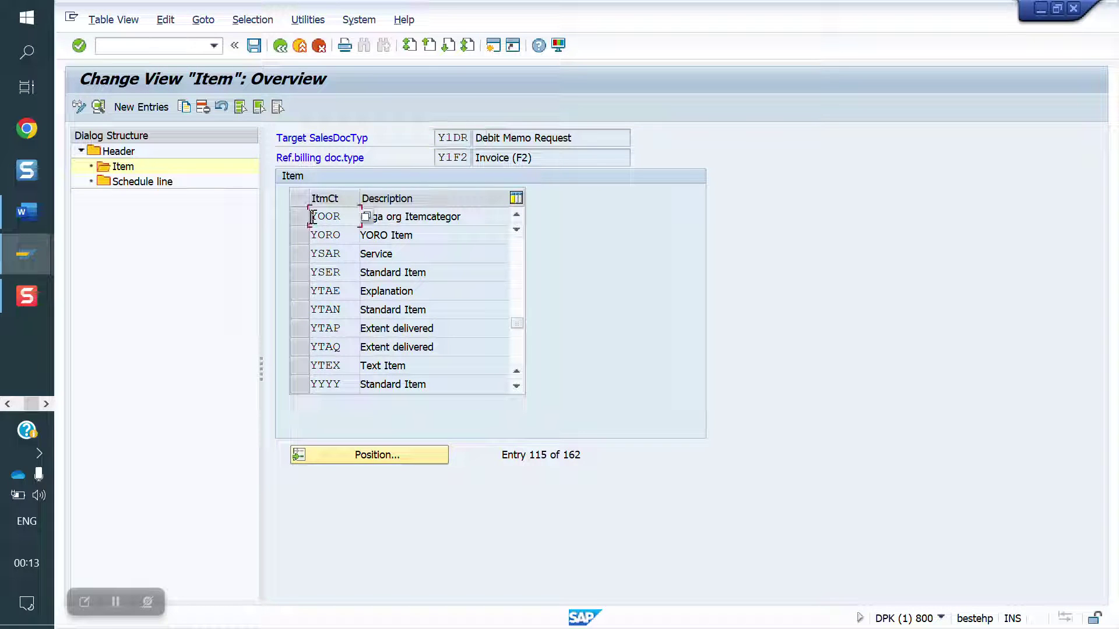
- Copy the YOOR item entry with source item category Y1DR and save the copying control
{"action": "left_click", "coordinate": [184, 106]}
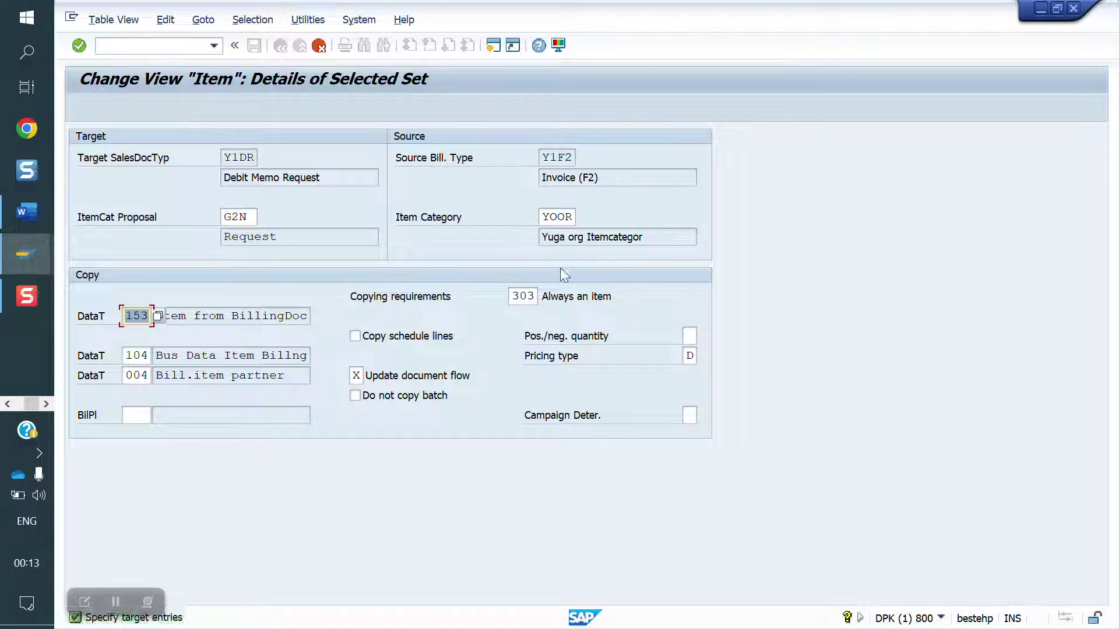
{"action": "left_click", "coordinate": [573, 220]}
{"action": "key", "text": "BackSpace"}
{"action": "key", "text": "BackSpace"}
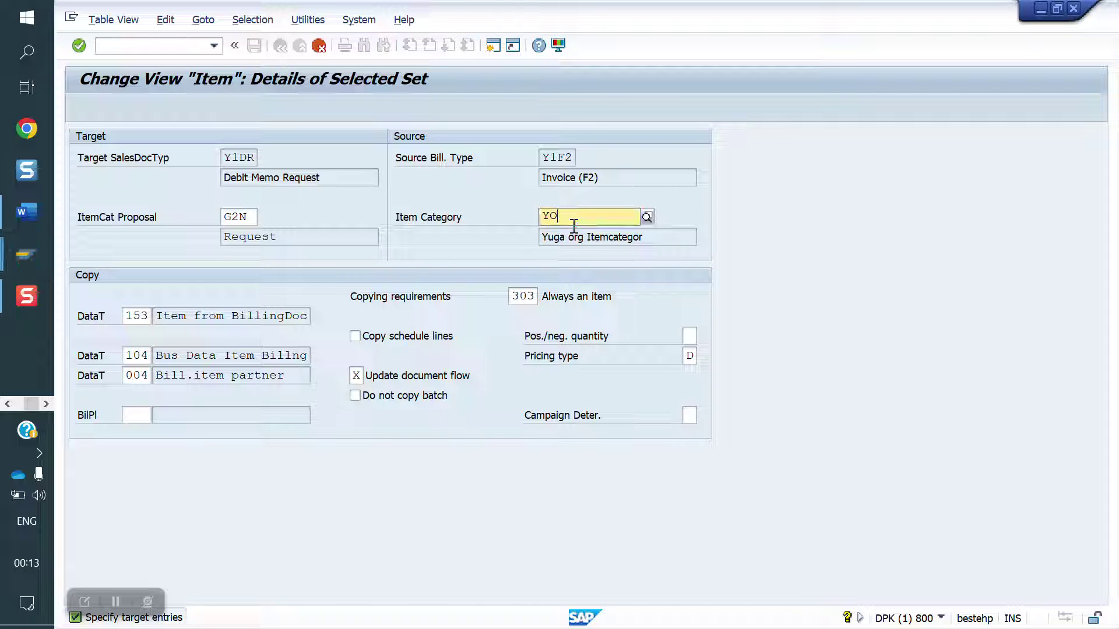
{"action": "type", "text": "1DR"}
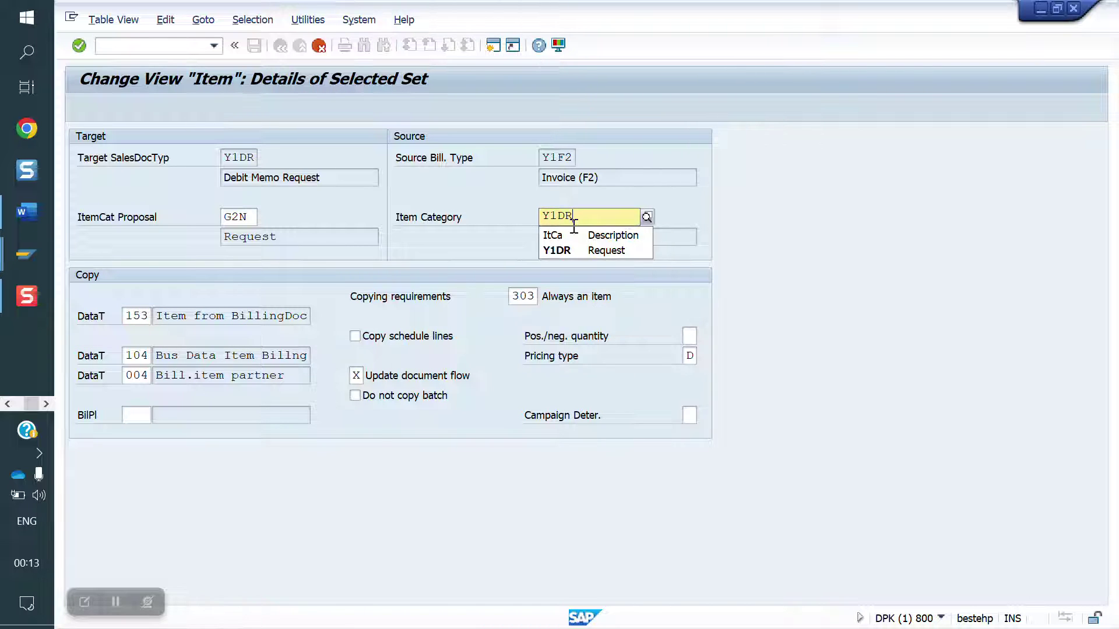
{"action": "key", "text": "Return"}
{"action": "key", "text": "Return"}
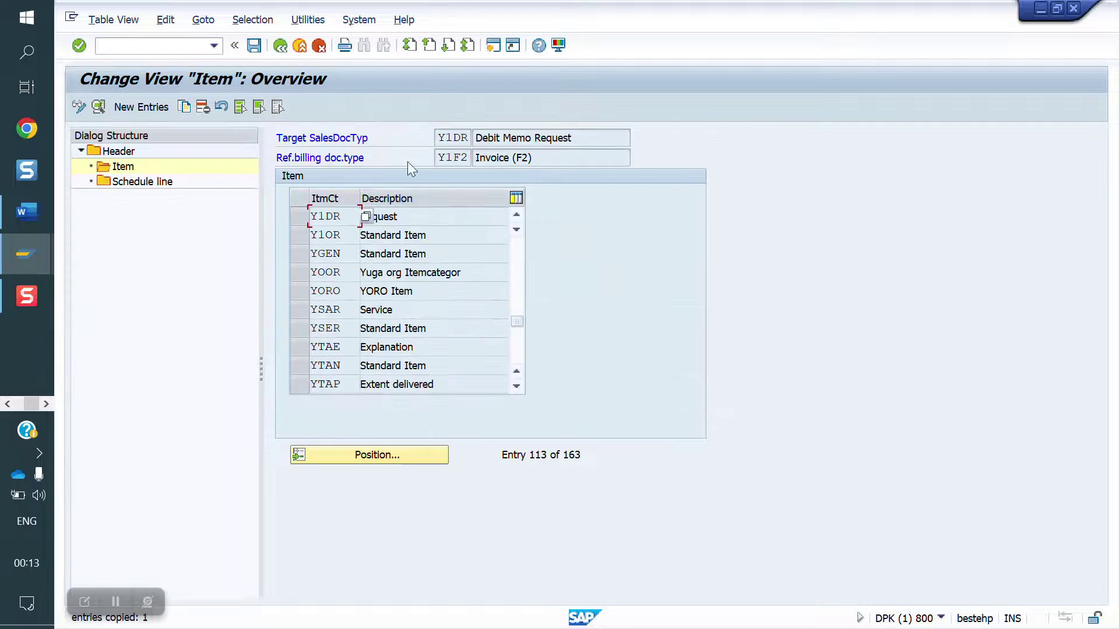
{"action": "left_click", "coordinate": [254, 44]}
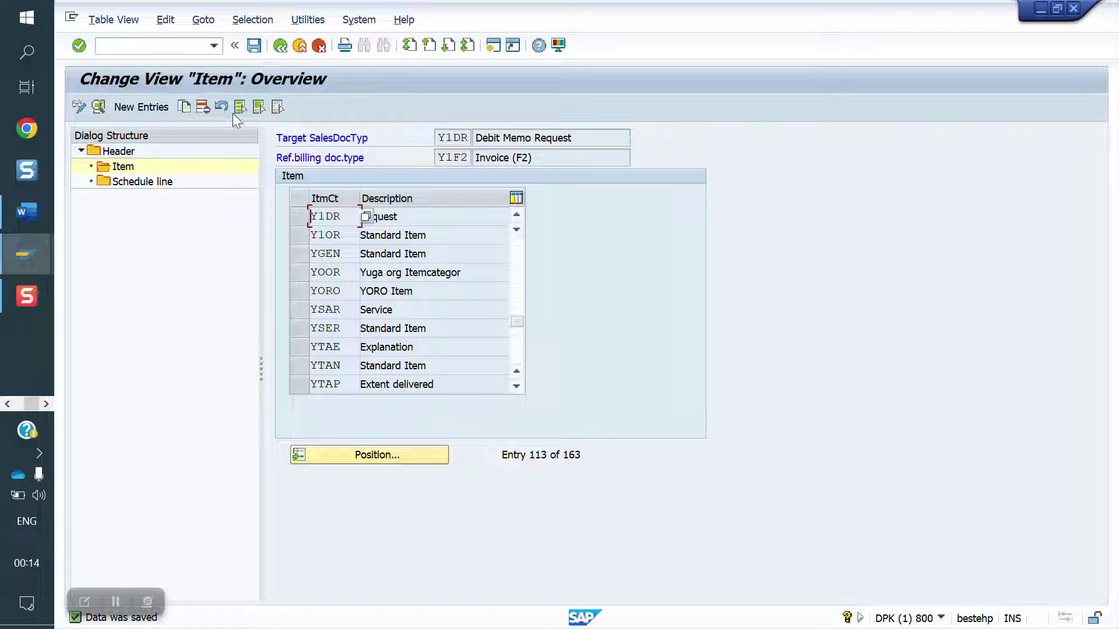
- Open transaction VA01 and try to create a Y1DR debit memo request with reference to the first suggested billing document
{"action": "left_click", "coordinate": [156, 46]}
{"action": "type", "text": "/NVA01"}
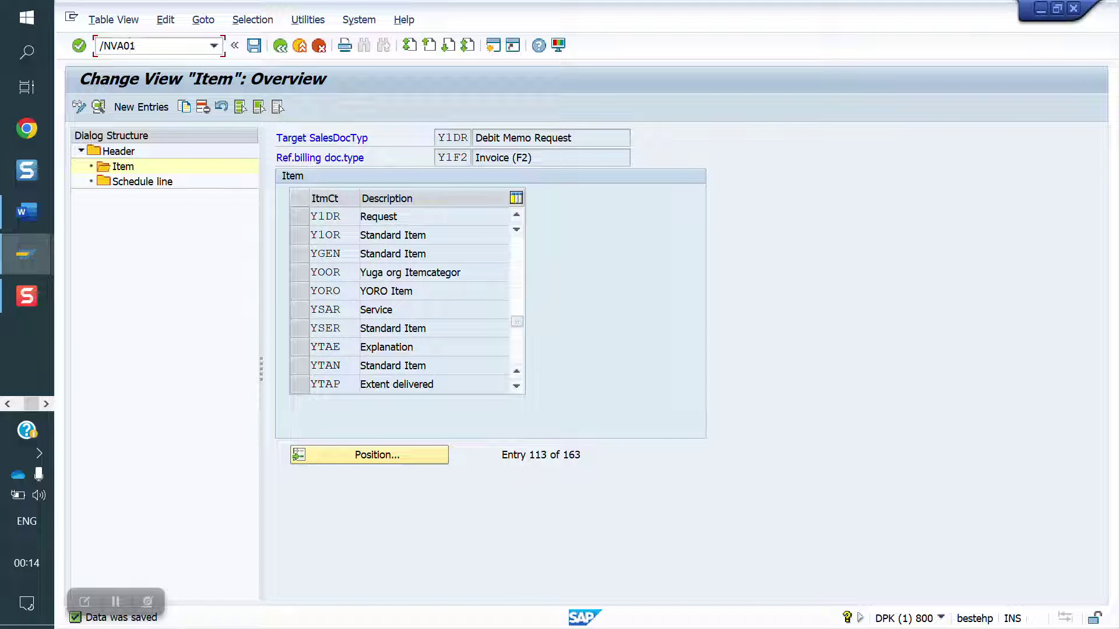
{"action": "key", "text": "Return"}
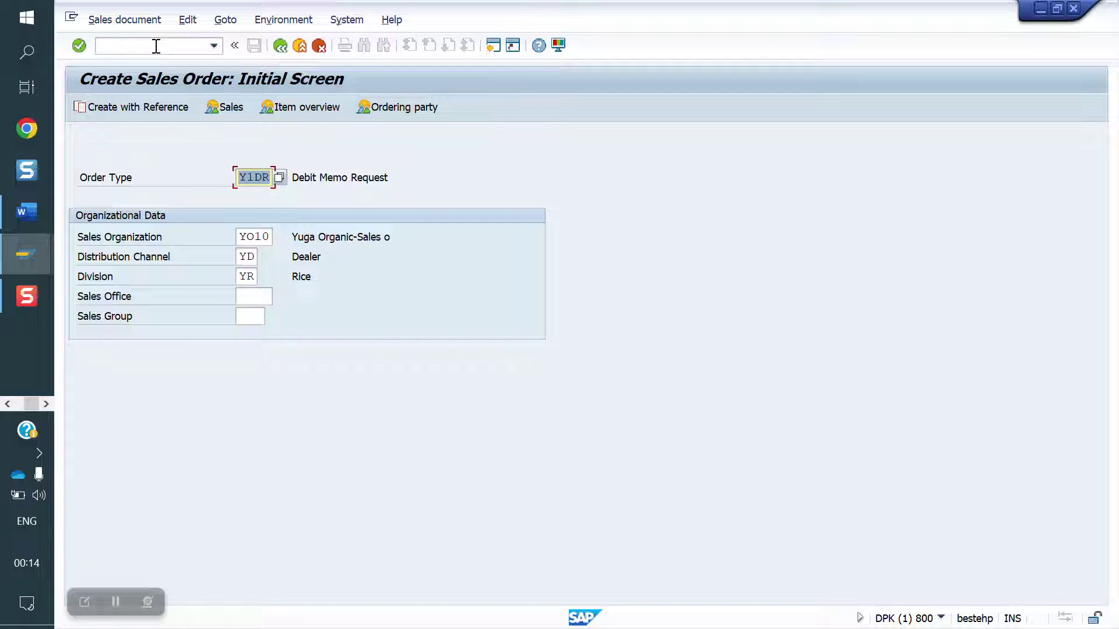
{"action": "left_click", "coordinate": [133, 113]}
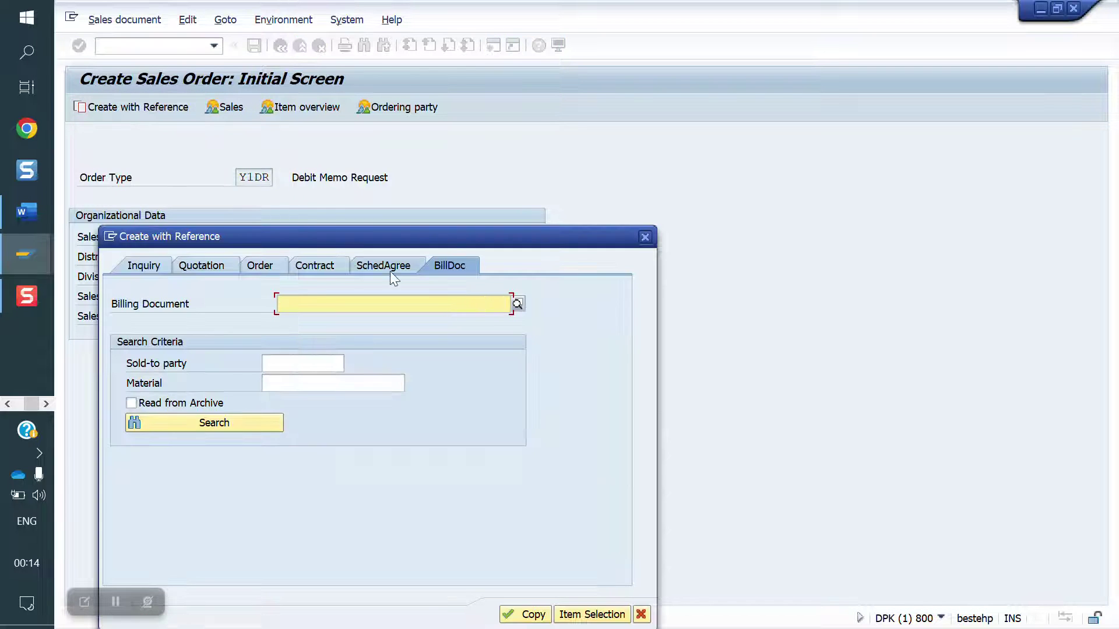
{"action": "left_click", "coordinate": [418, 302]}
{"action": "key", "text": "Down"}
{"action": "key", "text": "Return"}
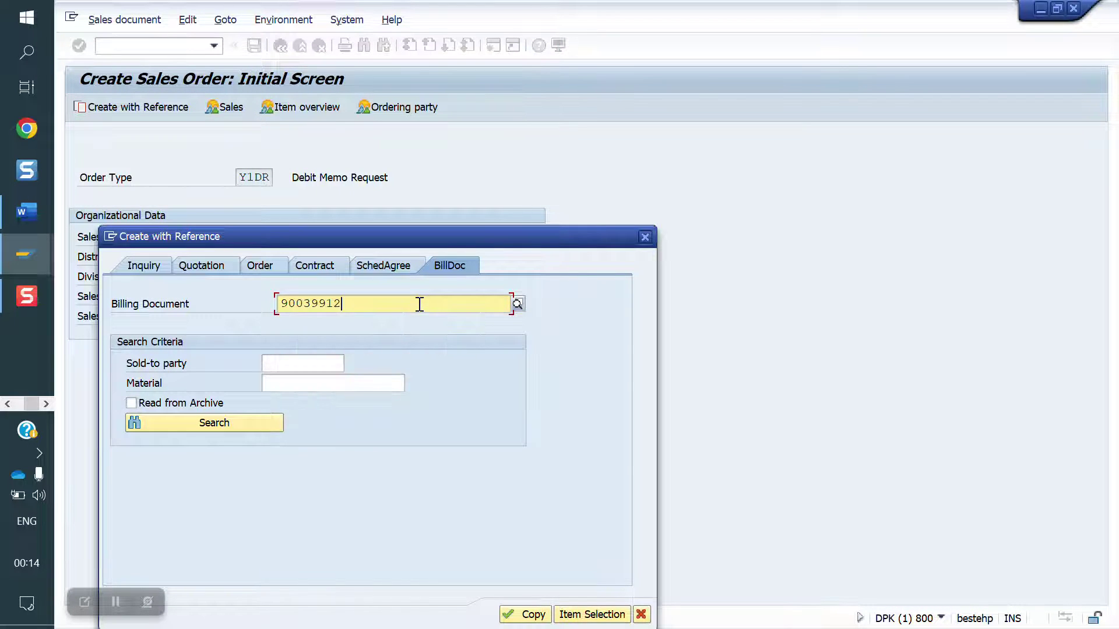
{"action": "key", "text": "Return"}
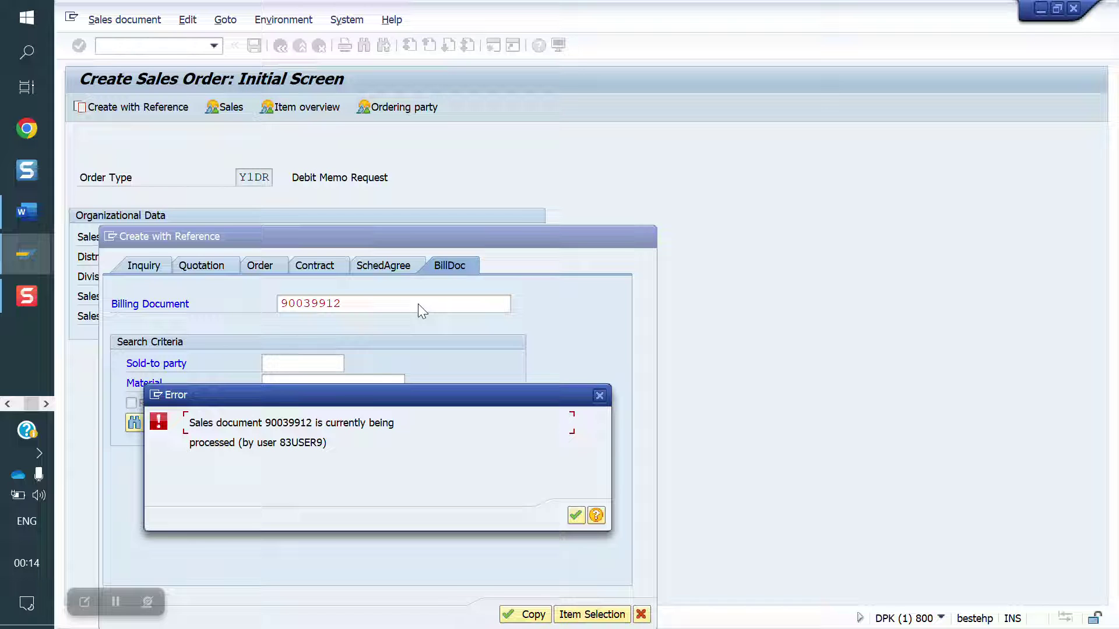
{"action": "key", "text": "Return"}
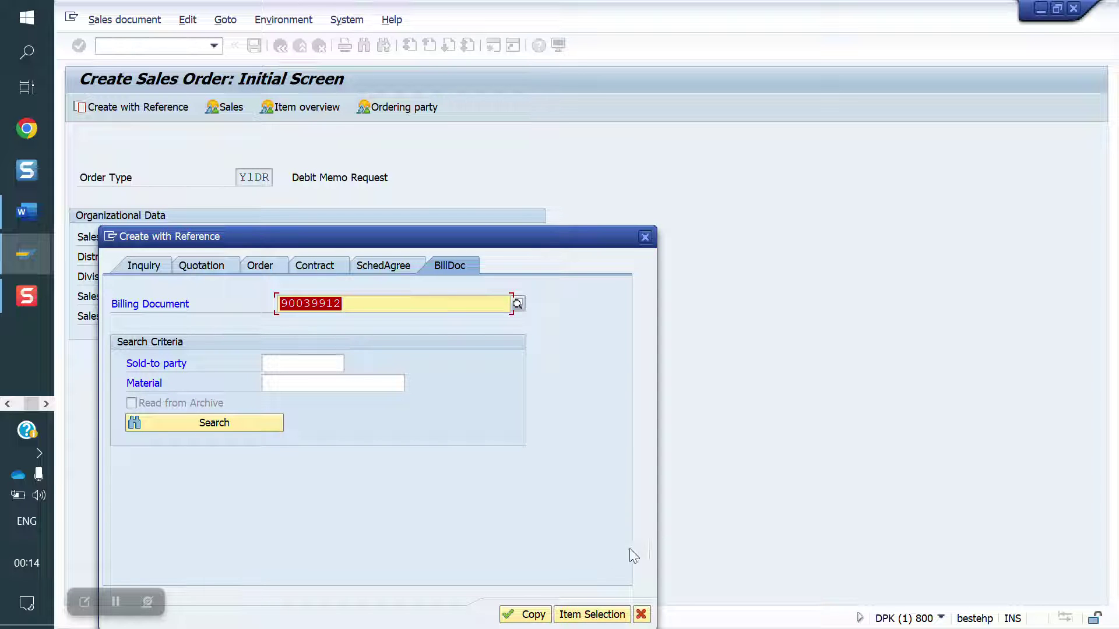
{"action": "left_click", "coordinate": [645, 237]}
- Switch to the other VA01 session still processing the billing document and close its error message and reference dialog
{"action": "mouse_move", "coordinate": [19, 252]}
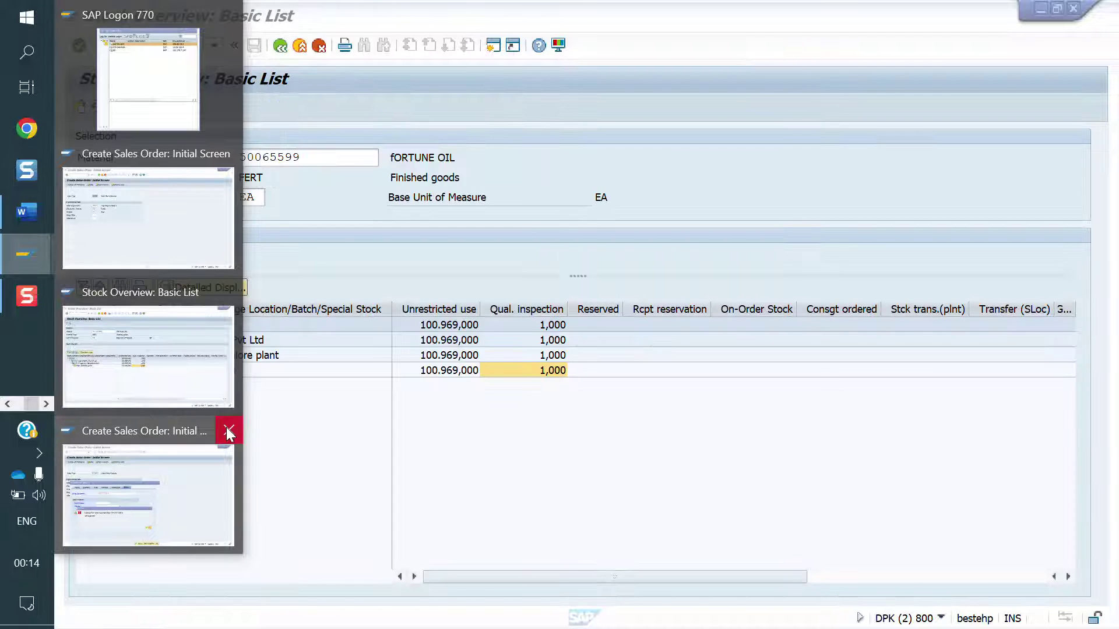
{"action": "left_click", "coordinate": [227, 430]}
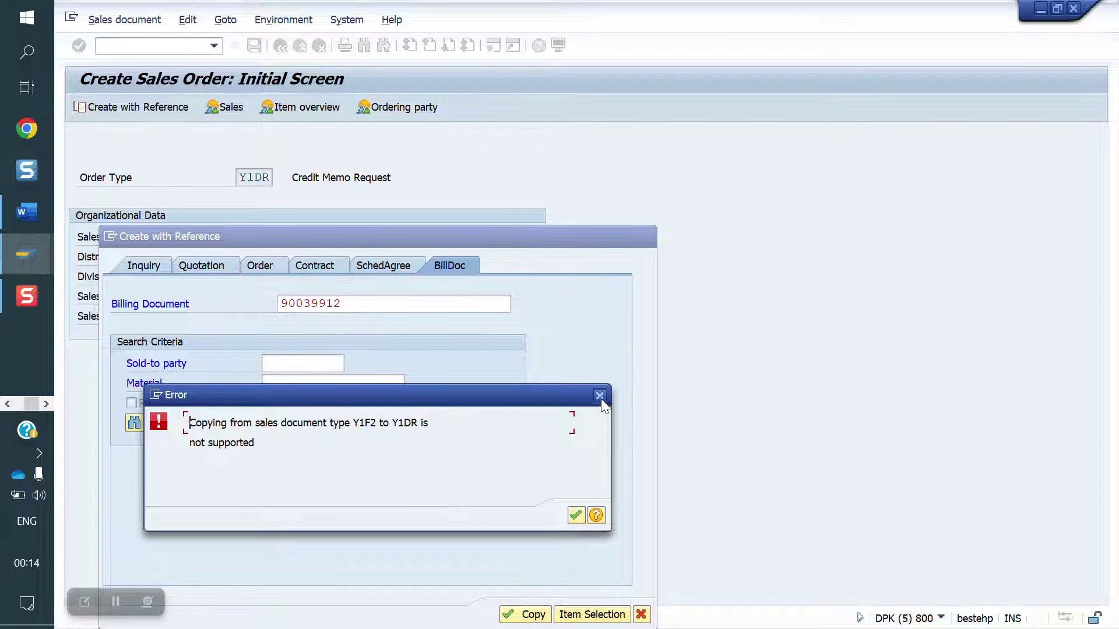
{"action": "left_click", "coordinate": [599, 396]}
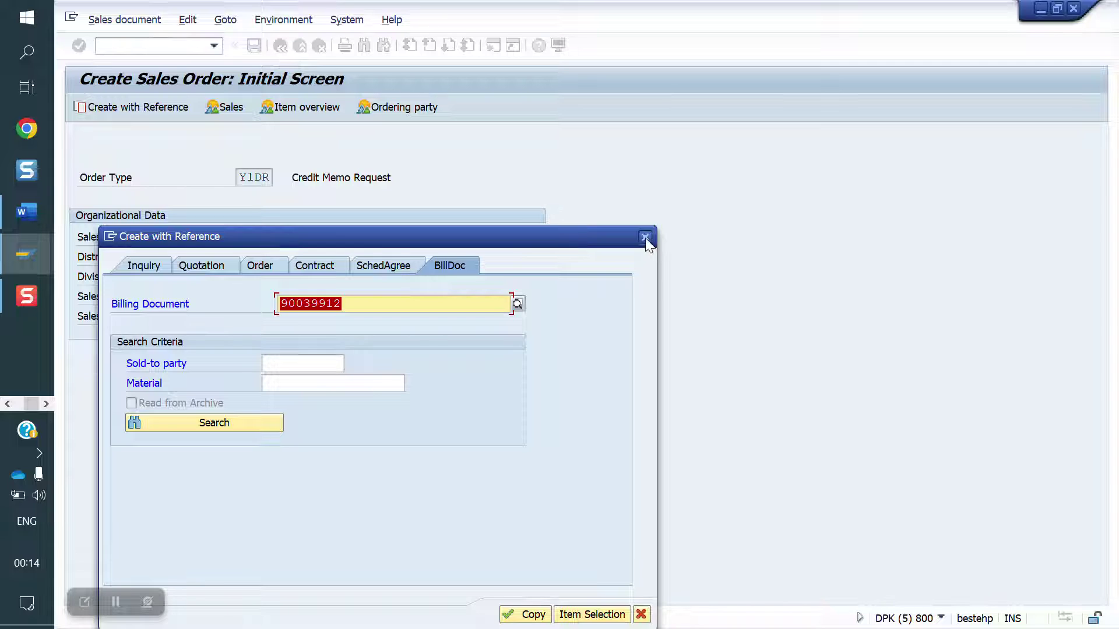
{"action": "left_click", "coordinate": [645, 238]}
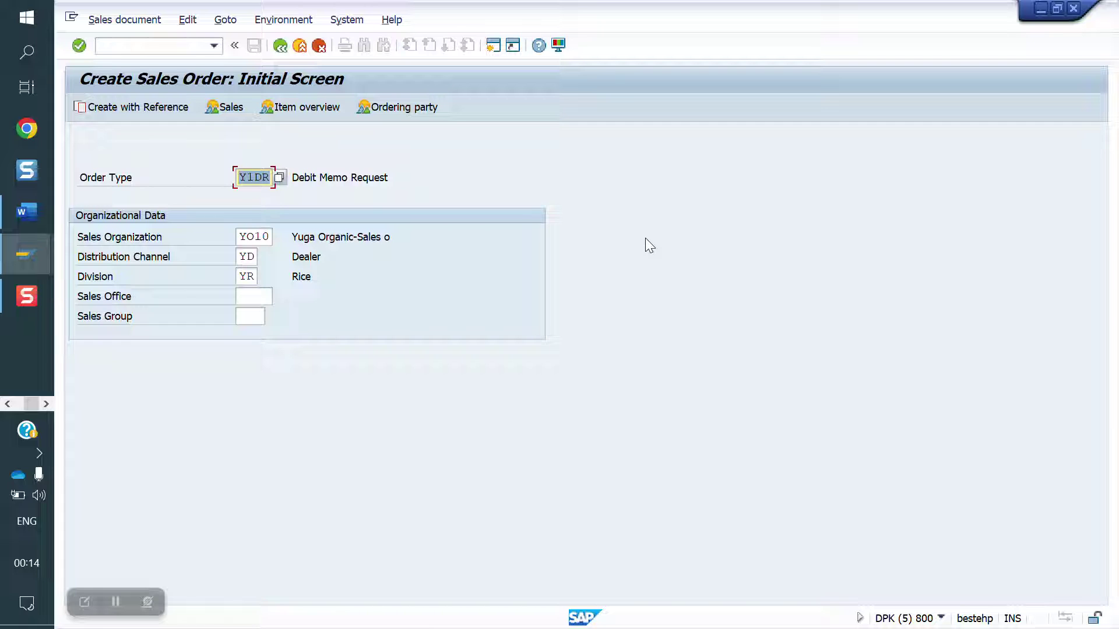
- Create the Y1DR debit memo request with reference to the suggested billing document and acknowledge the existing credit memo information
{"action": "left_click", "coordinate": [145, 110]}
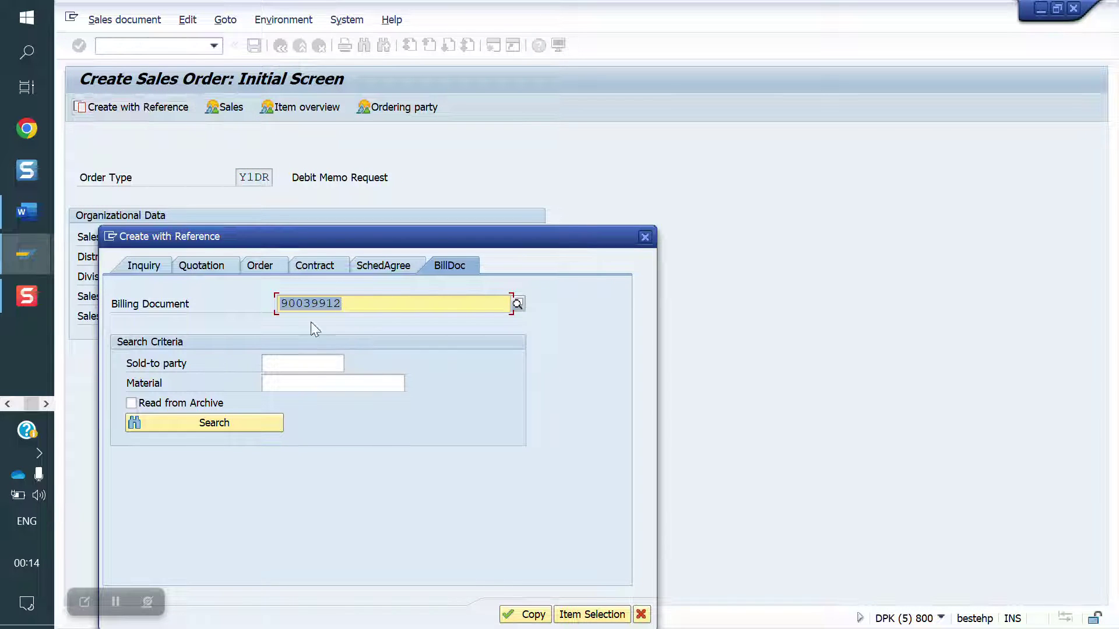
{"action": "left_click", "coordinate": [523, 614]}
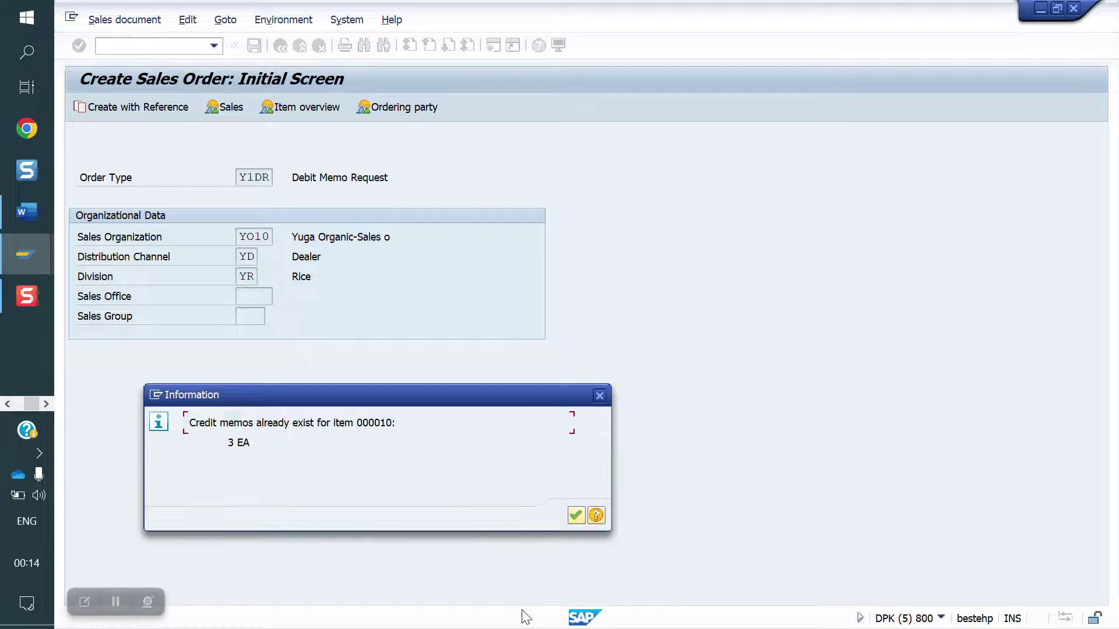
{"action": "left_click", "coordinate": [577, 516]}
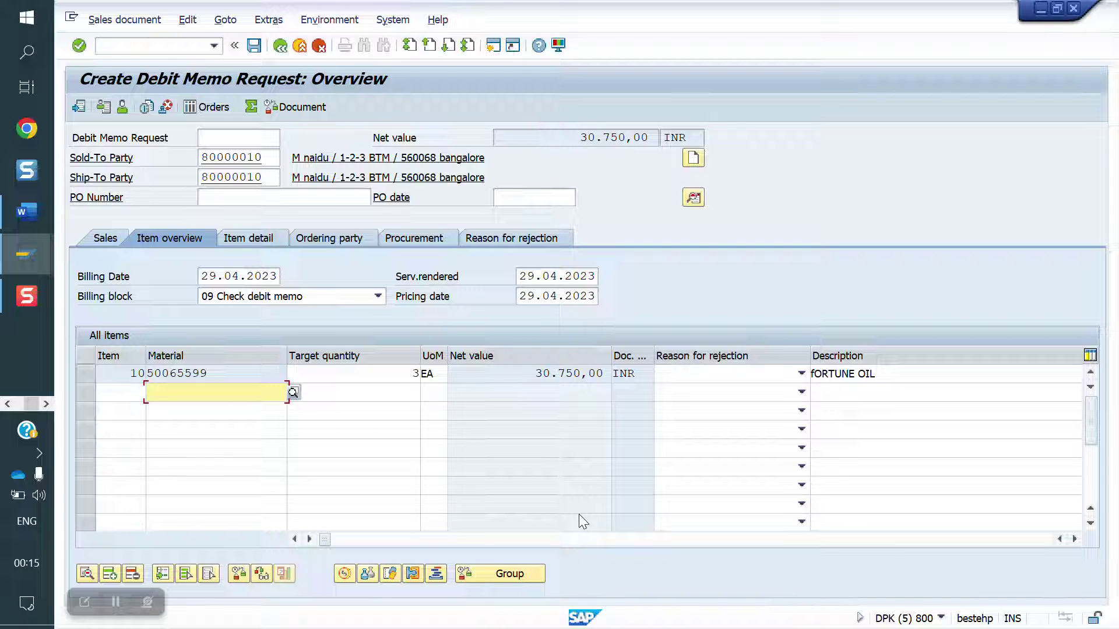
- In item 10's pricing conditions, clear the first ZYOB base price amount and set the second to 1000 INR
{"action": "double_click", "coordinate": [252, 373]}
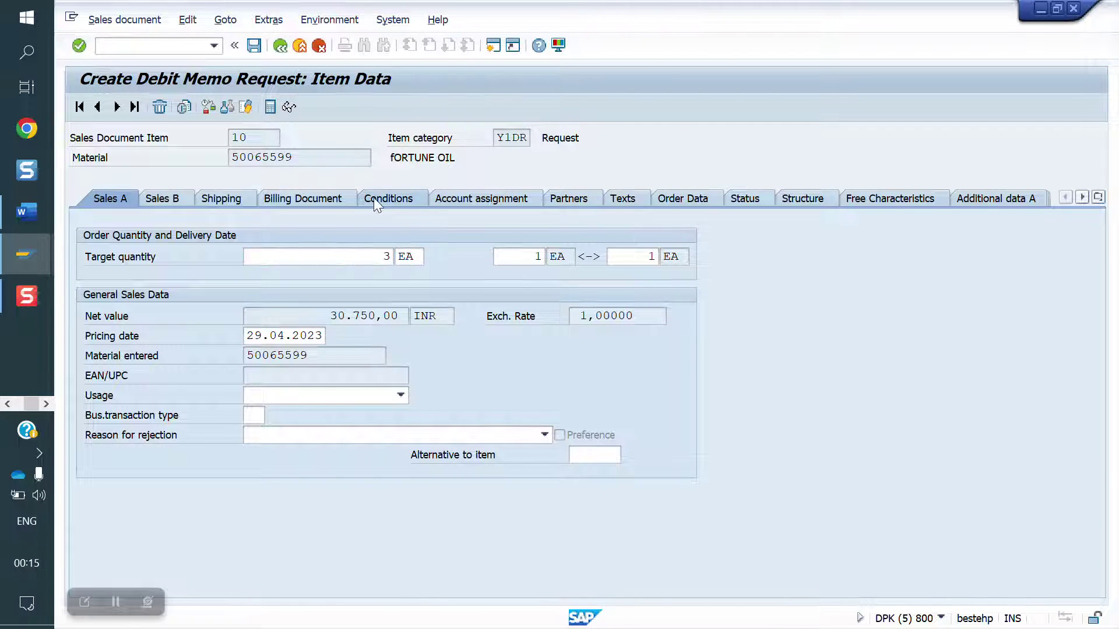
{"action": "left_click", "coordinate": [373, 199]}
{"action": "left_click_drag", "start_coordinate": [345, 337], "coordinate": [463, 333]}
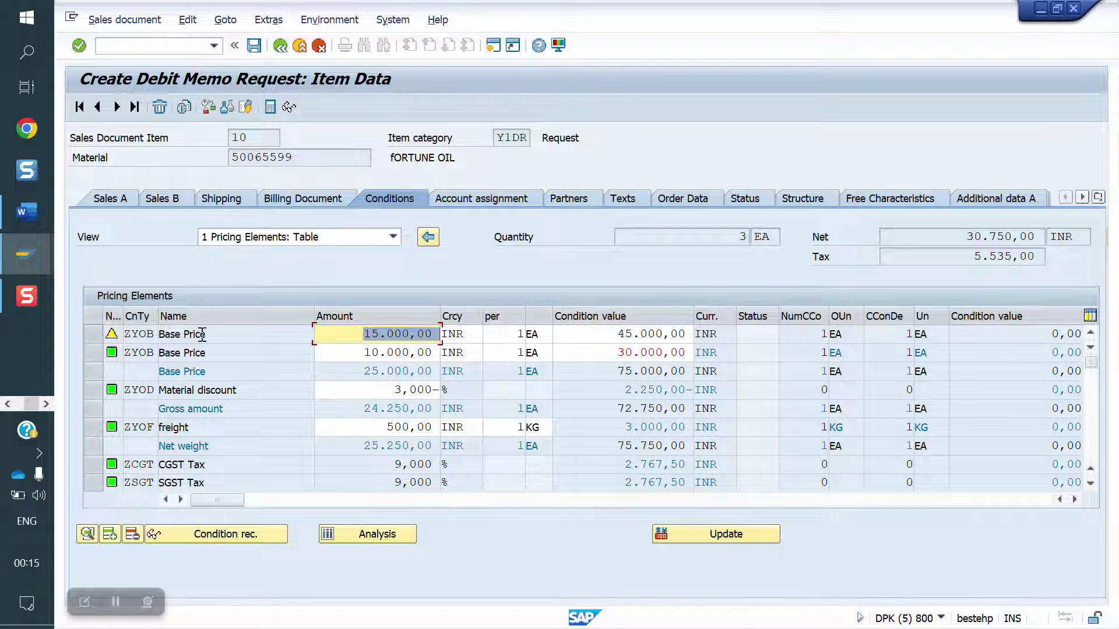
{"action": "key", "text": "Delete"}
{"action": "key", "text": "Return"}
{"action": "left_click_drag", "start_coordinate": [343, 352], "coordinate": [459, 358]}
{"action": "type", "text": "1"}
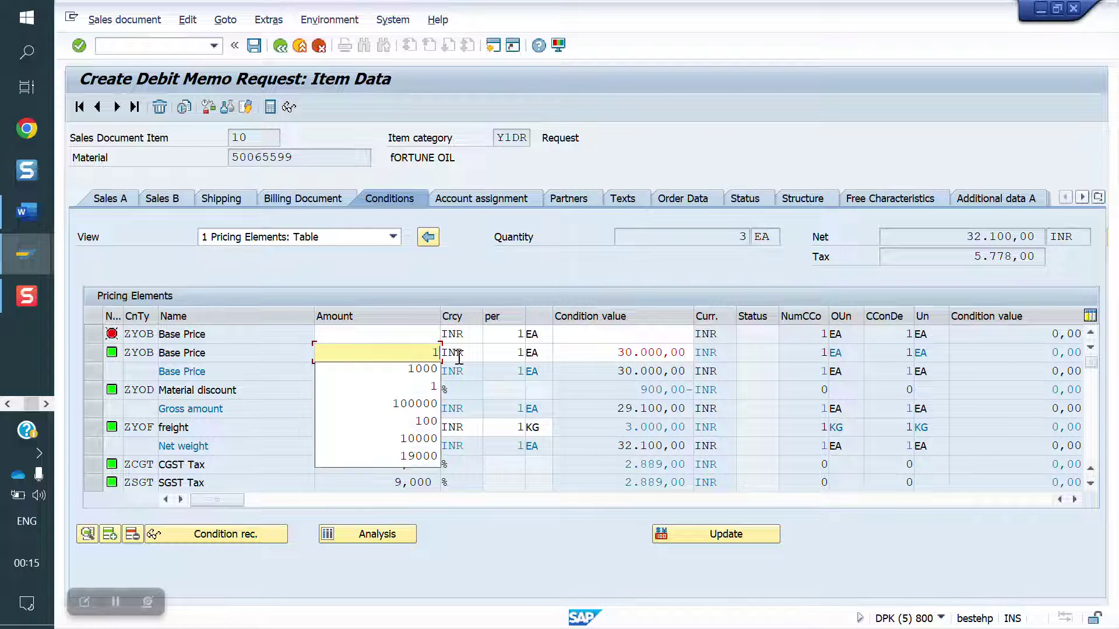
{"action": "type", "text": ".000"}
{"action": "key", "text": "Return"}
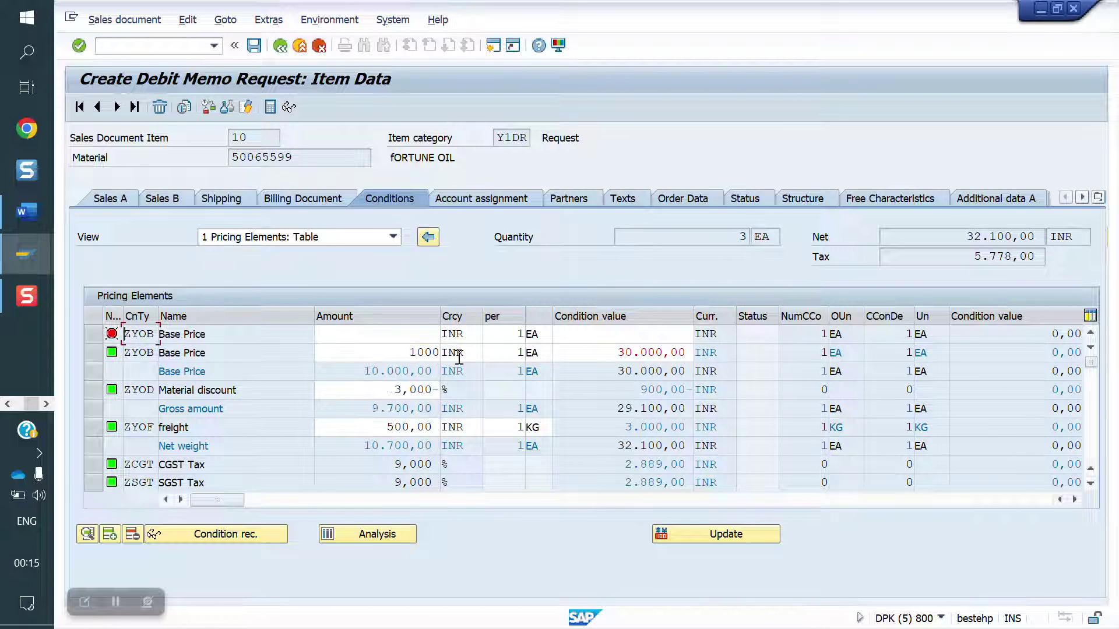
- Clear the ZYOF freight amount in the item conditions and return to the request overview
{"action": "left_click_drag", "start_coordinate": [379, 427], "coordinate": [474, 425]}
{"action": "key", "text": "BackSpace"}
{"action": "key", "text": "Return"}
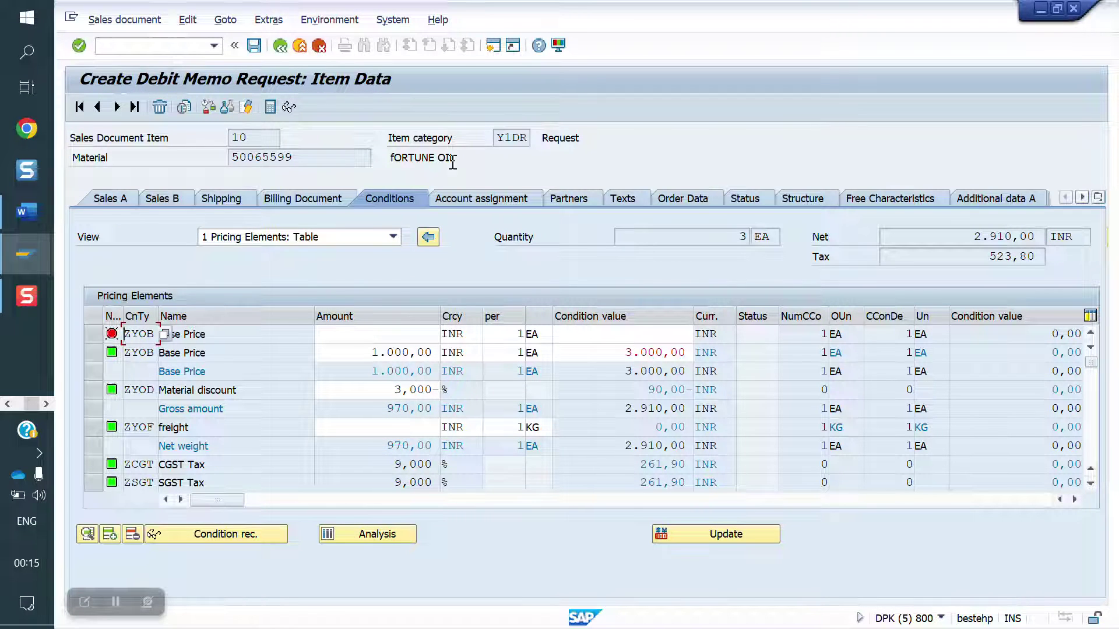
{"action": "left_click", "coordinate": [281, 48]}
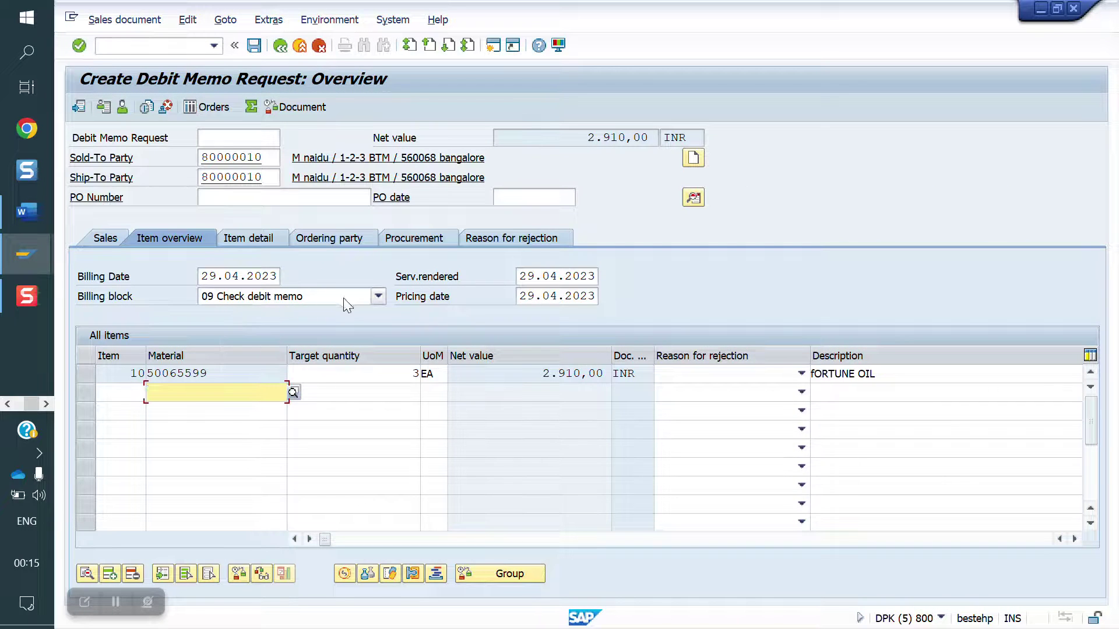
- Remove the billing block from the debit memo request
{"action": "left_click", "coordinate": [344, 298]}
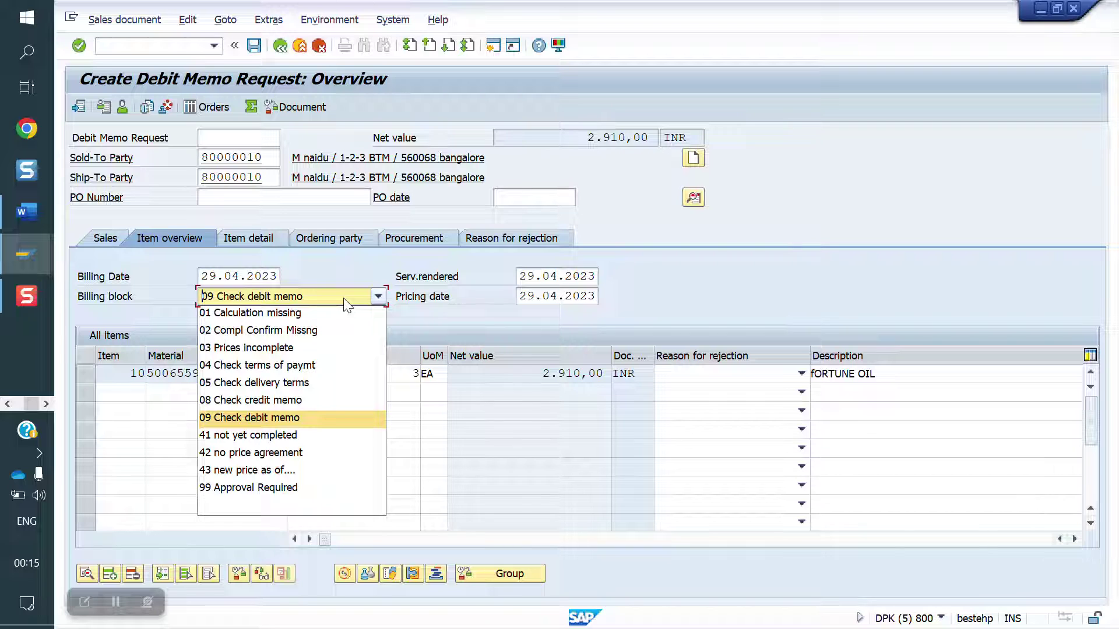
{"action": "left_click", "coordinate": [252, 506]}
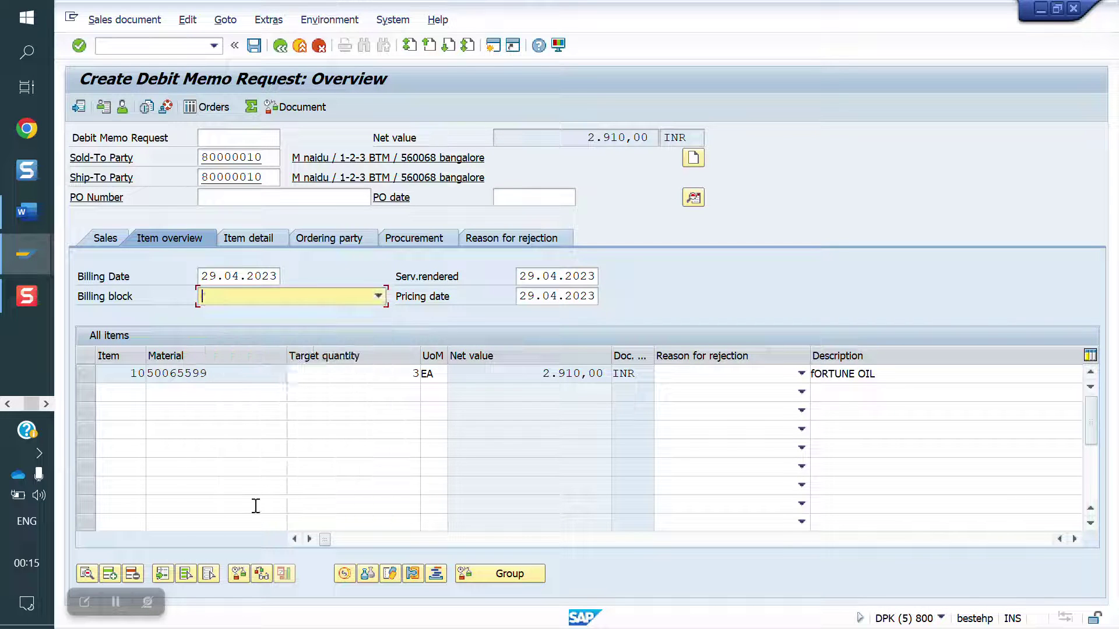
{"action": "left_click", "coordinate": [253, 50]}
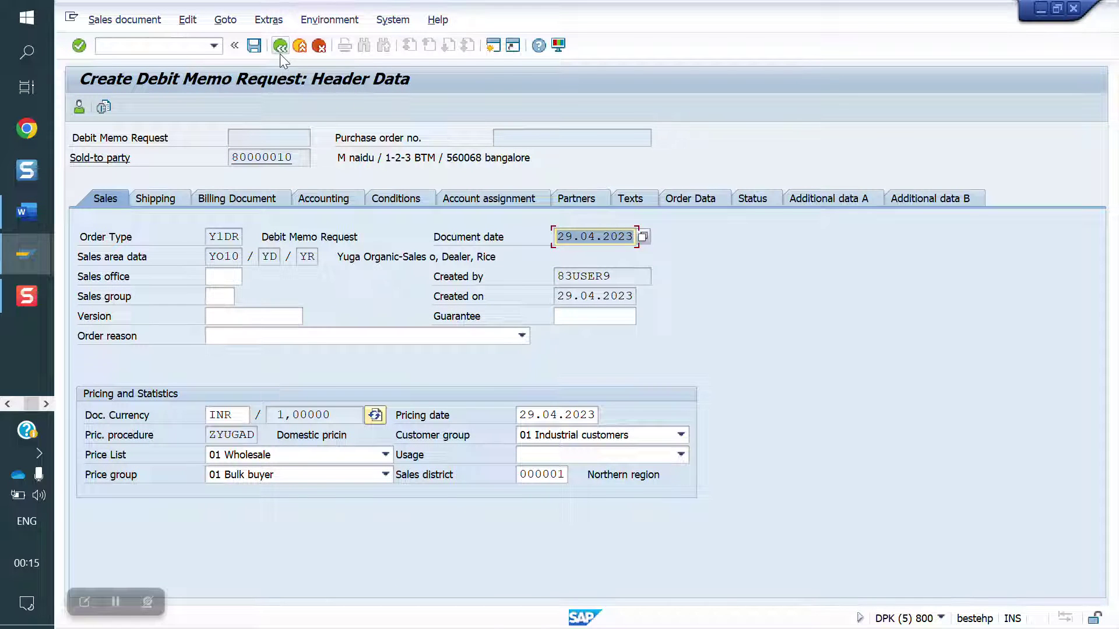
{"action": "left_click", "coordinate": [279, 52]}
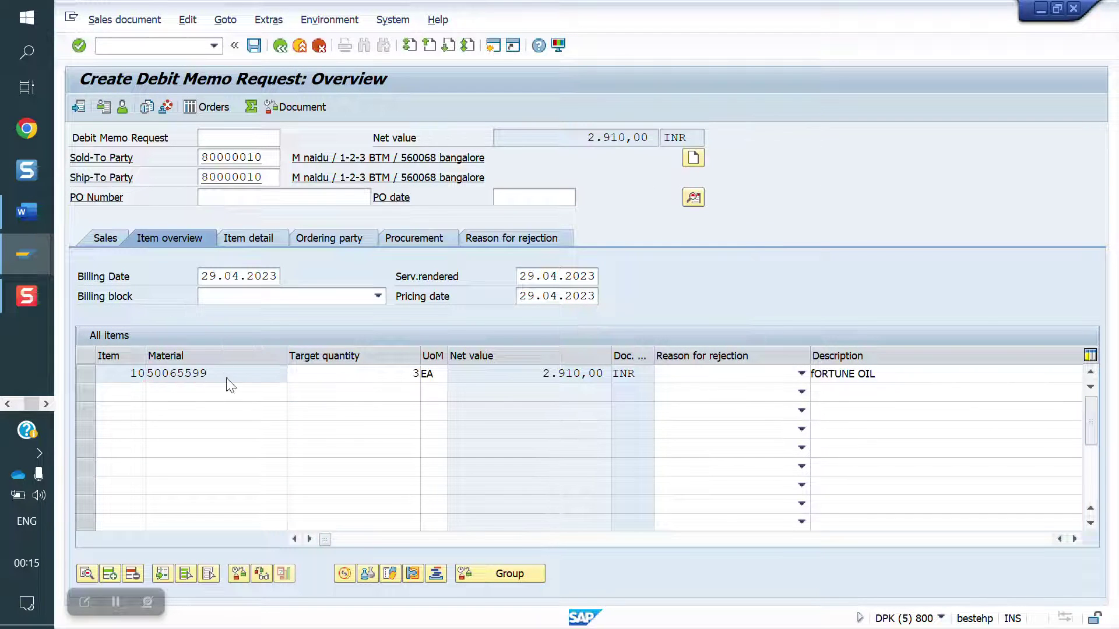
- Save the debit memo request, completing its missing order reason with 200 Price discrepancy: price was too low
{"action": "double_click", "coordinate": [229, 374]}
{"action": "left_click", "coordinate": [254, 45]}
{"action": "left_click", "coordinate": [487, 342]}
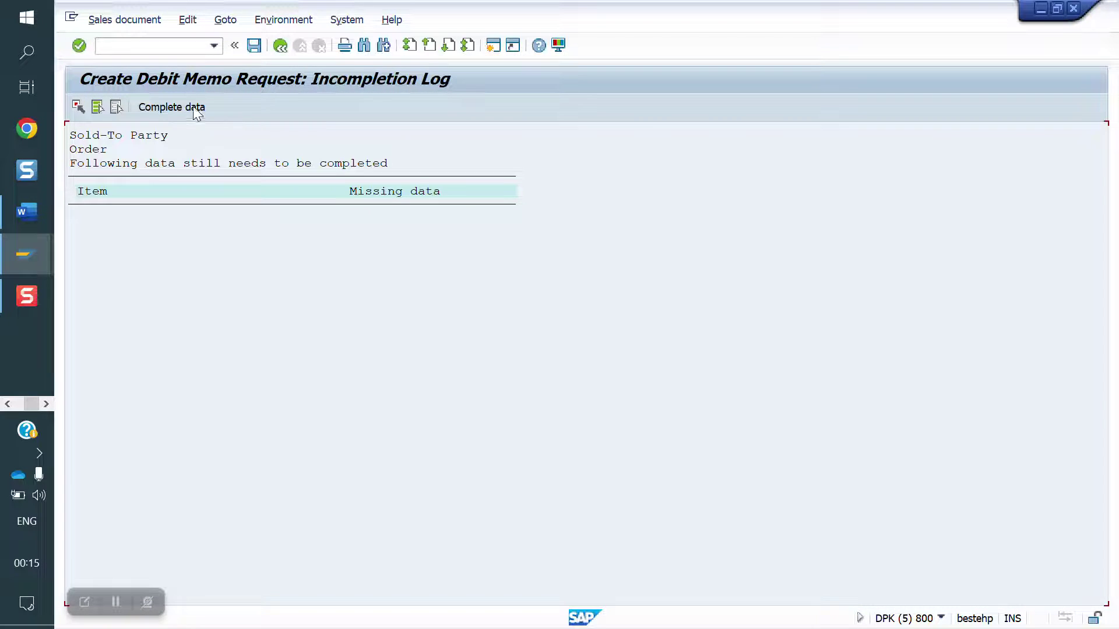
{"action": "left_click", "coordinate": [187, 109]}
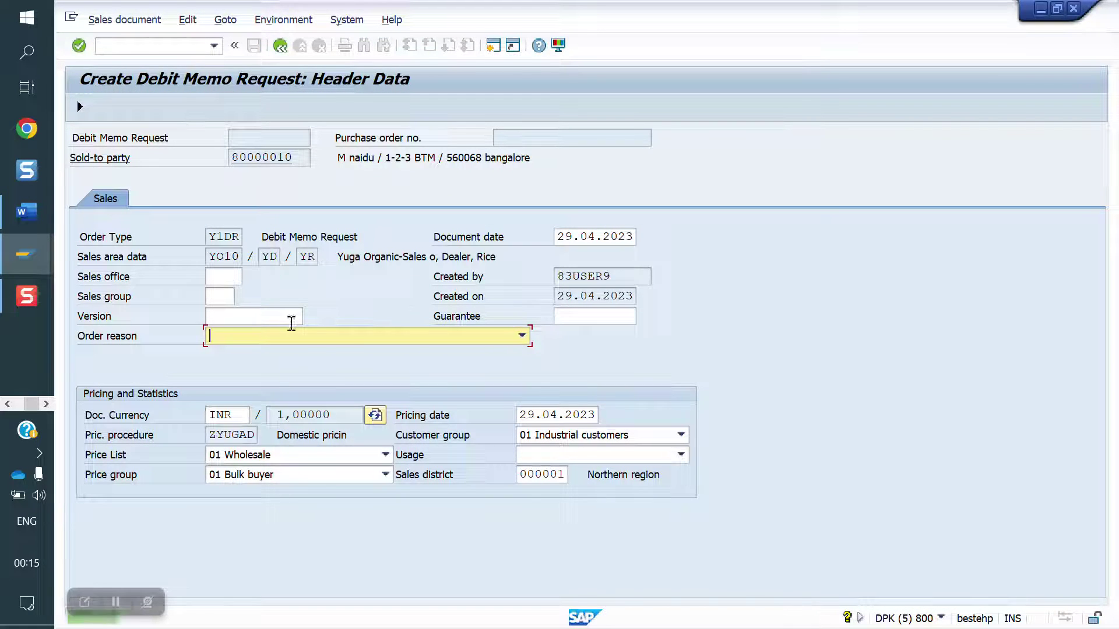
{"action": "left_click", "coordinate": [347, 335]}
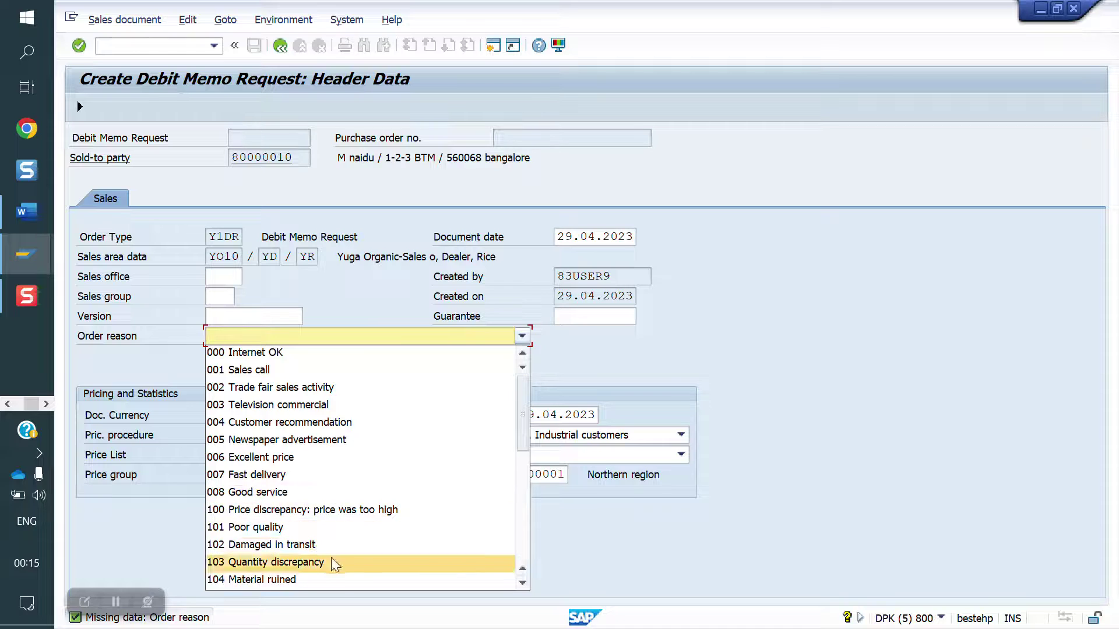
{"action": "scroll", "coordinate": [341, 527], "scroll_direction": "down", "scroll_amount": 3}
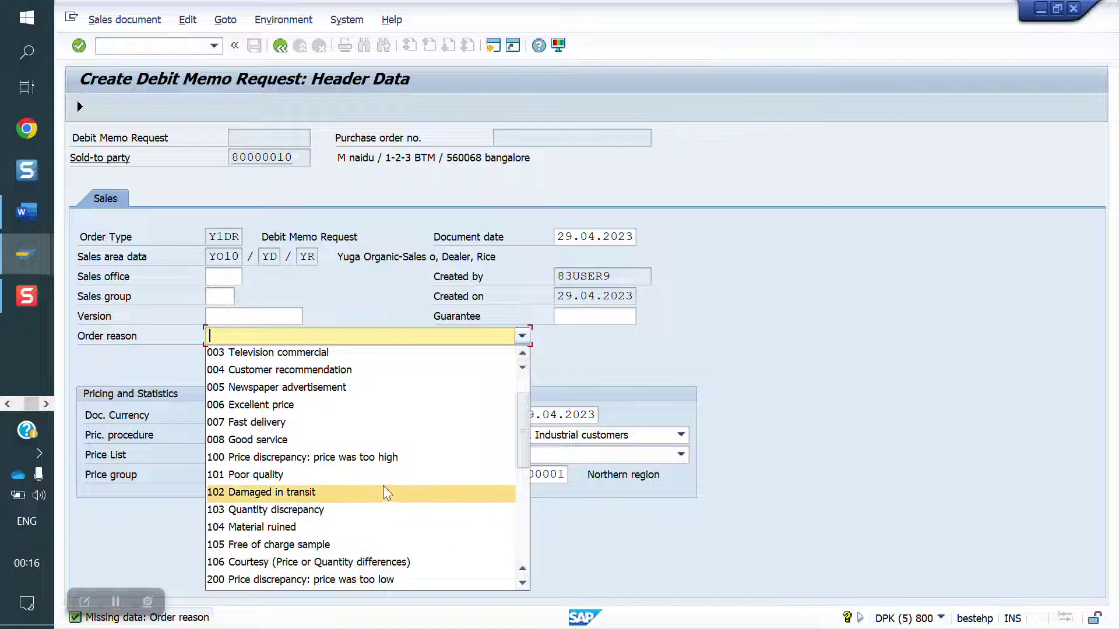
{"action": "left_click", "coordinate": [377, 579]}
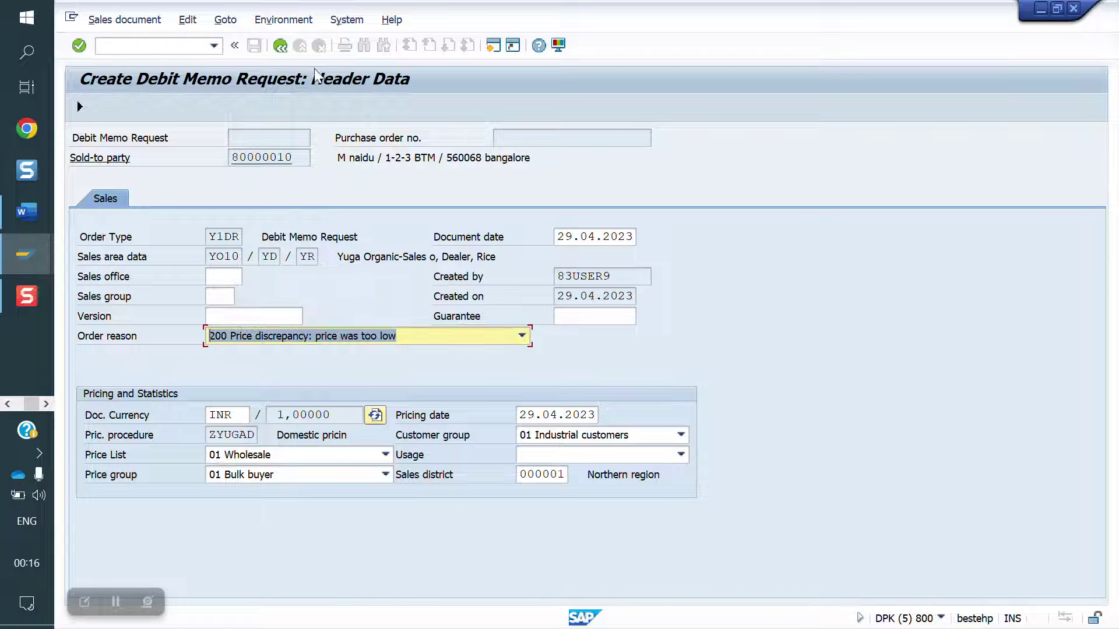
{"action": "left_click", "coordinate": [281, 47]}
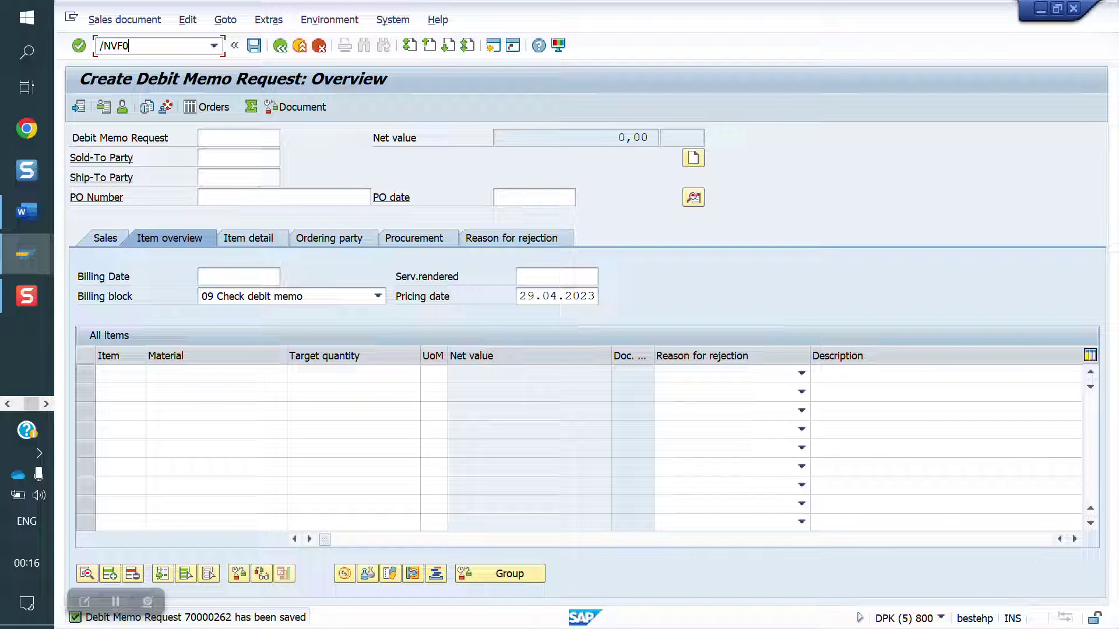
- Create and save the Y1DR billing document for the new debit memo request
{"action": "key", "text": "Return"}
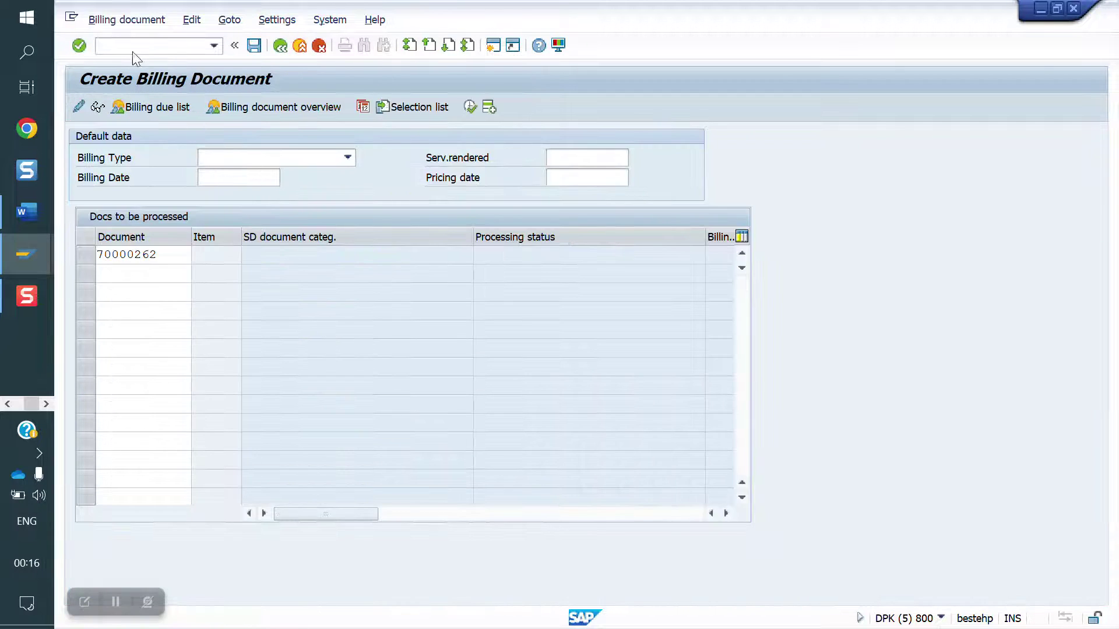
{"action": "key", "text": "Return"}
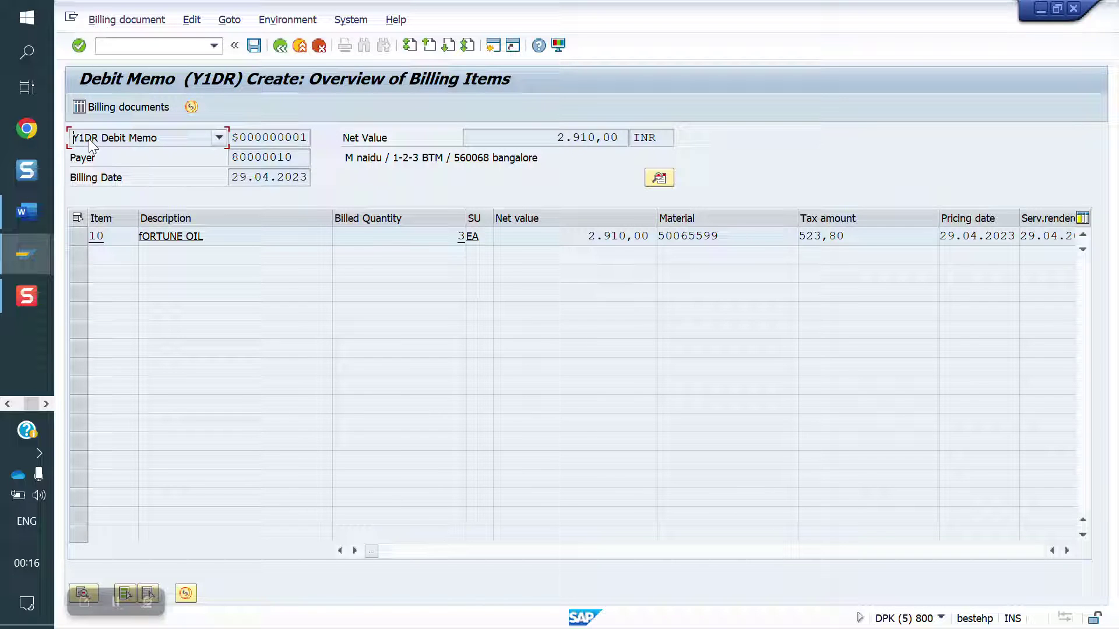
{"action": "left_click", "coordinate": [255, 46]}
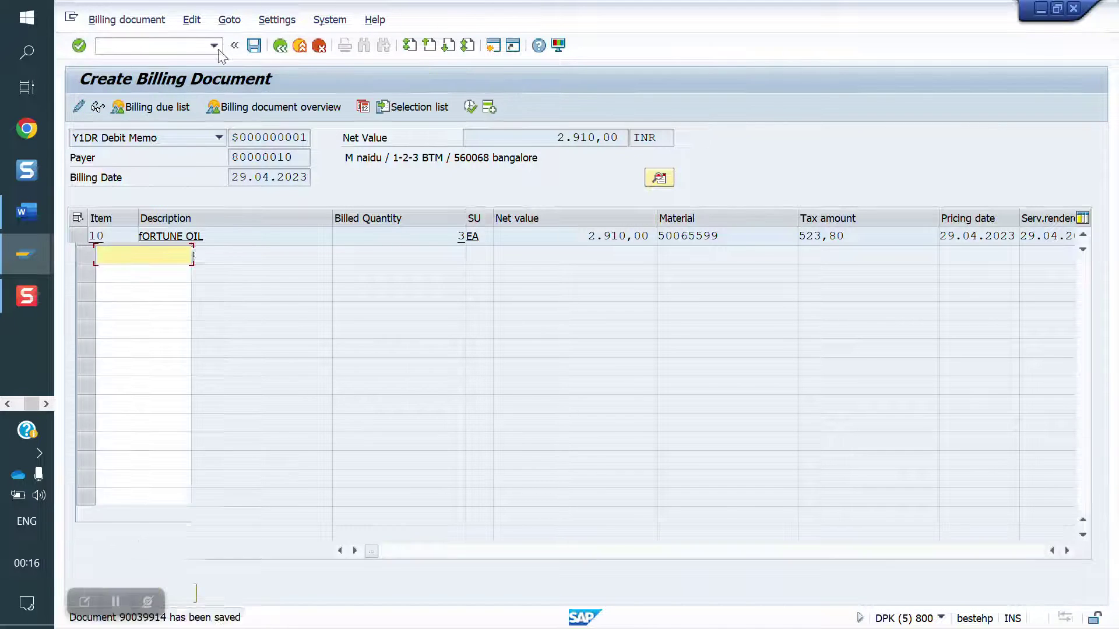
- Open transaction VF03 and display the accounting document of the new debit memo
{"action": "left_click", "coordinate": [148, 46]}
{"action": "type", "text": "/NVF03"}
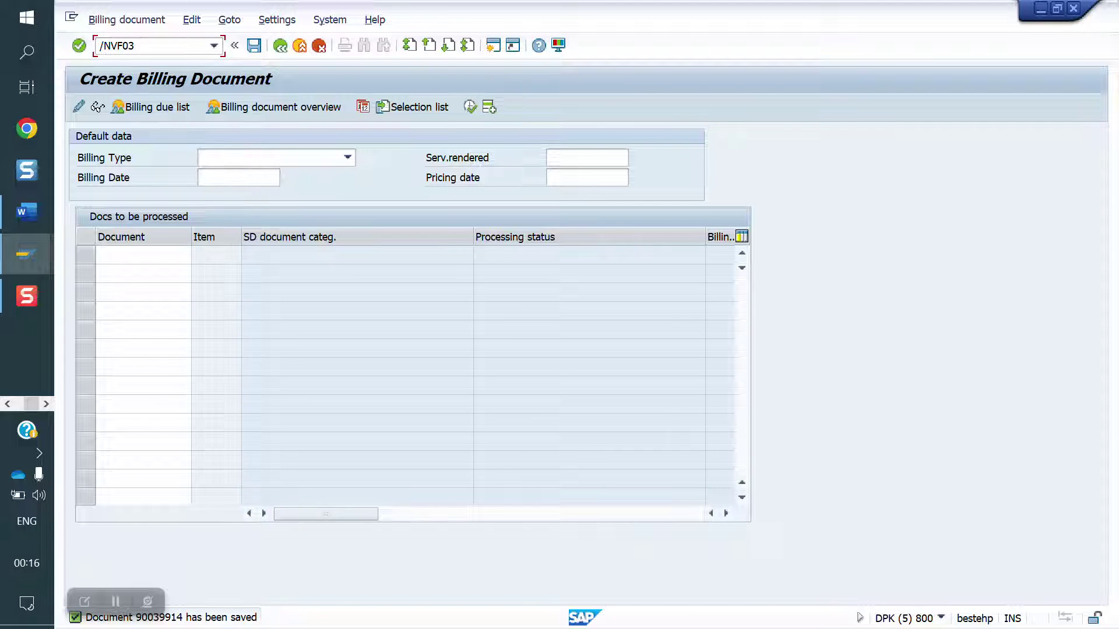
{"action": "key", "text": "Return"}
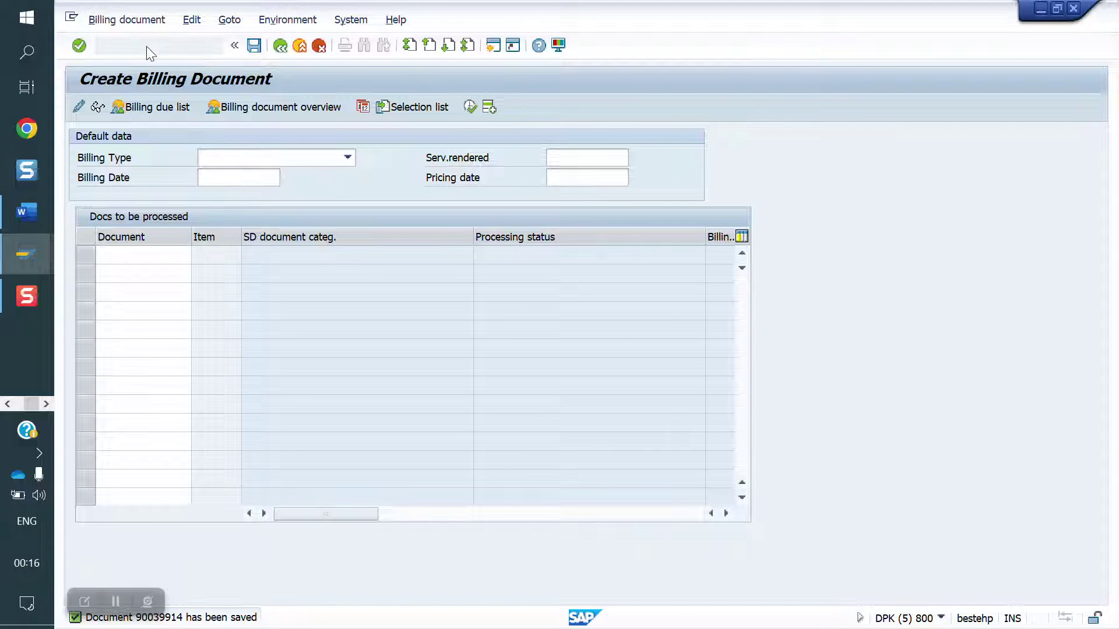
{"action": "left_click", "coordinate": [254, 109]}
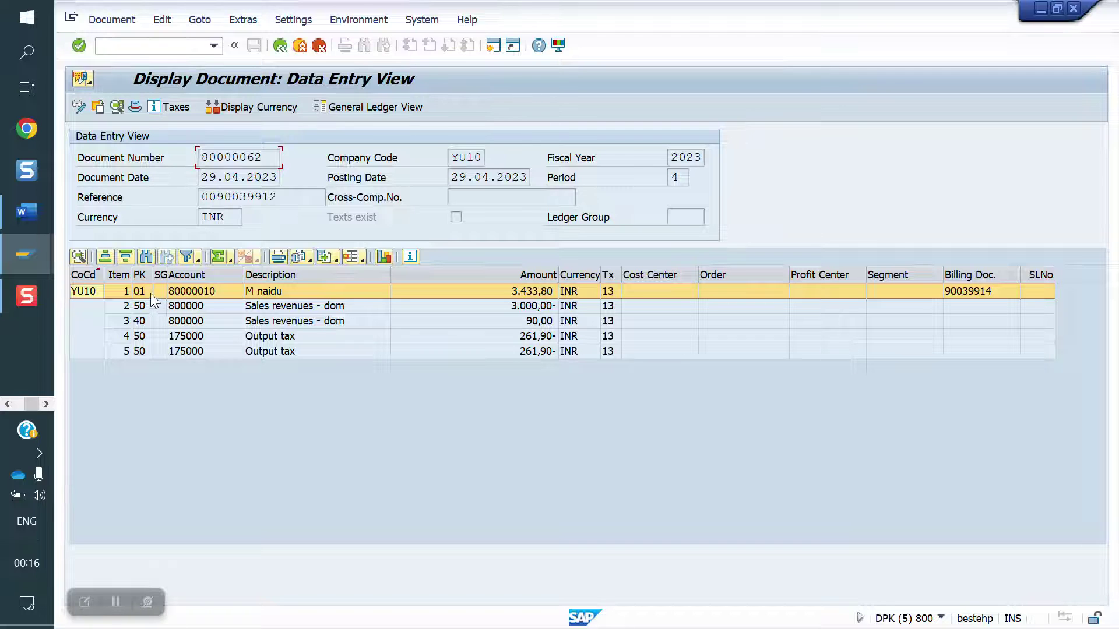
- Look up the possible posting keys for the accounting document's customer line and close the list
{"action": "left_click", "coordinate": [148, 292]}
{"action": "key", "text": "F4"}
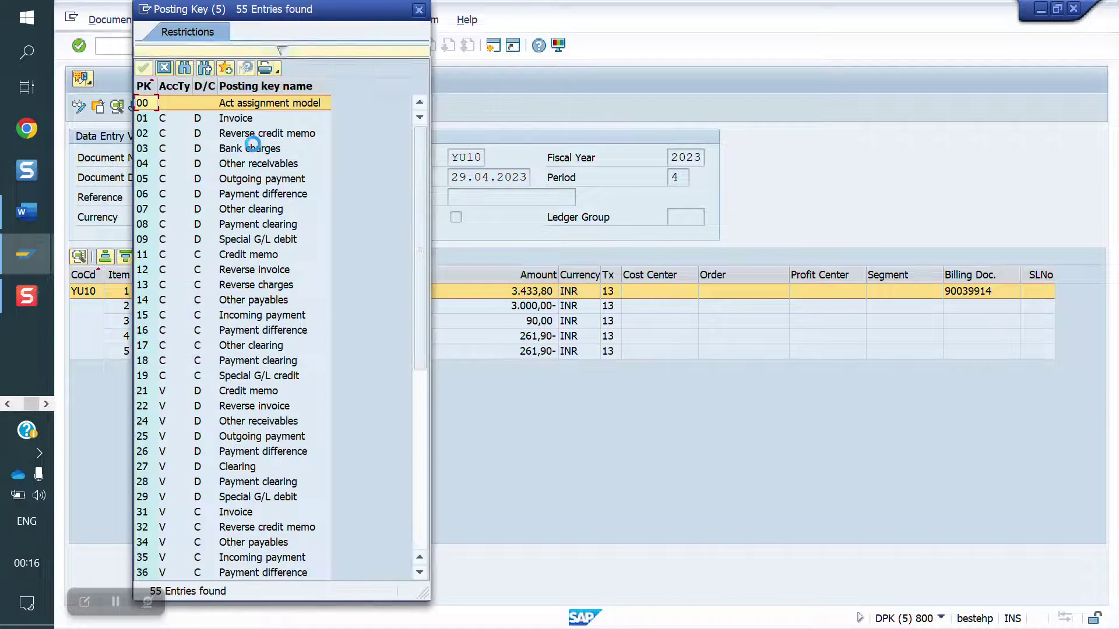
{"action": "left_click", "coordinate": [419, 10]}
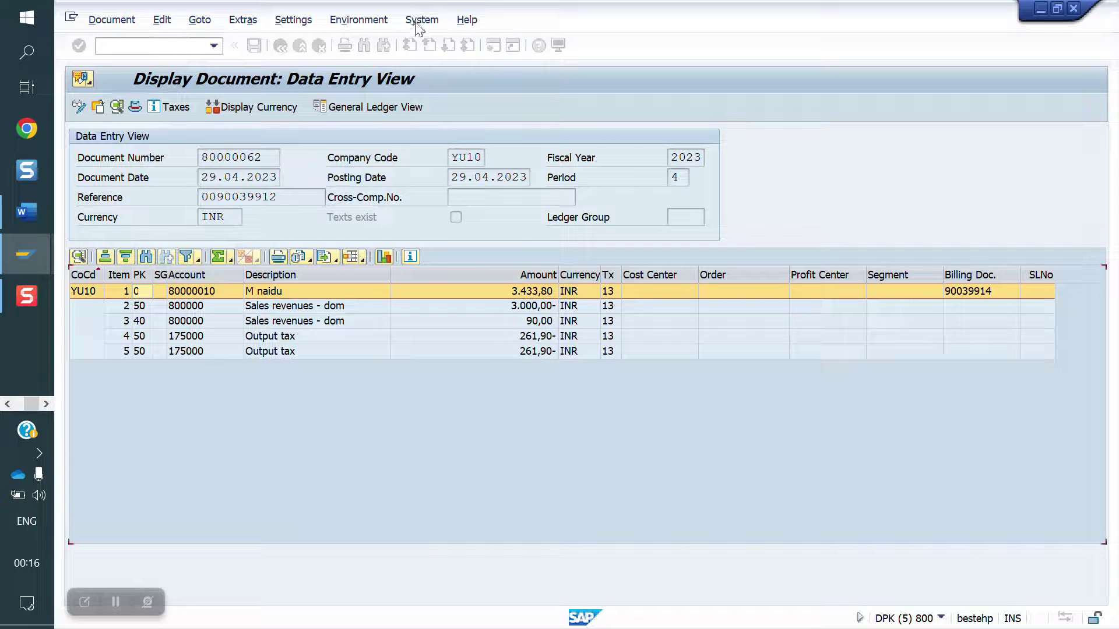
- Return to the debit memo and examine its document flow from the standard order to the accounting document
{"action": "left_click", "coordinate": [281, 45]}
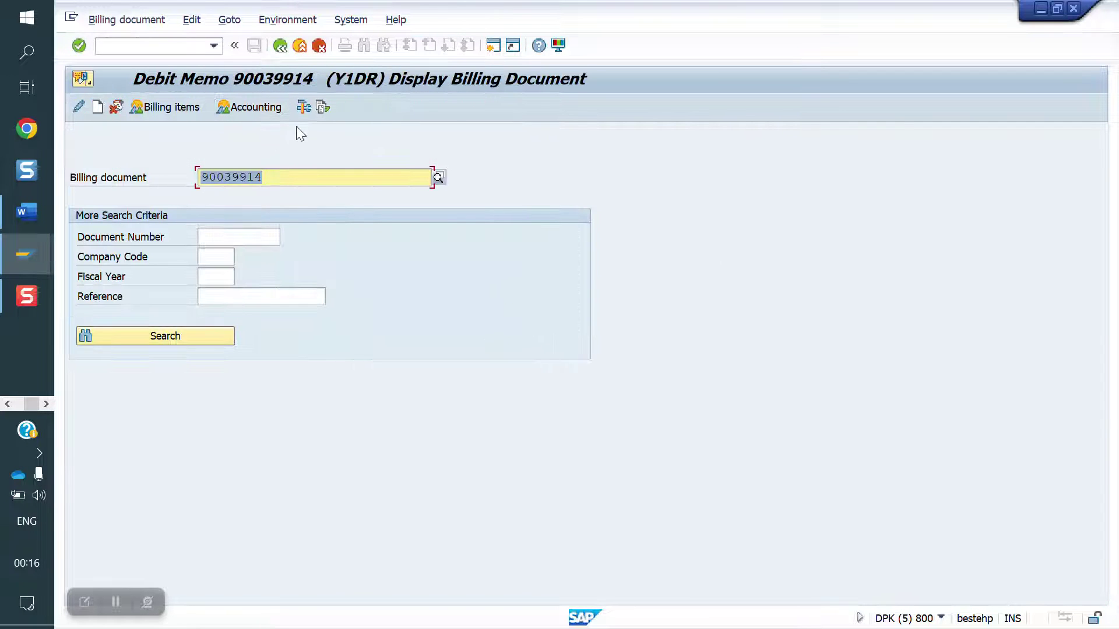
{"action": "left_click", "coordinate": [322, 108]}
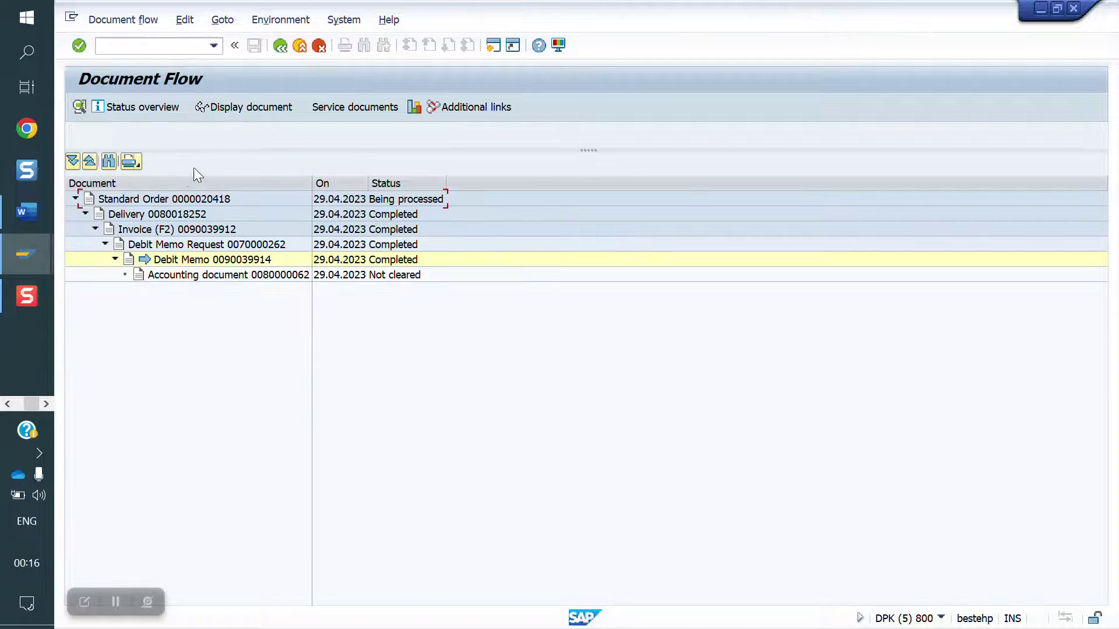
{"action": "left_click", "coordinate": [174, 200]}
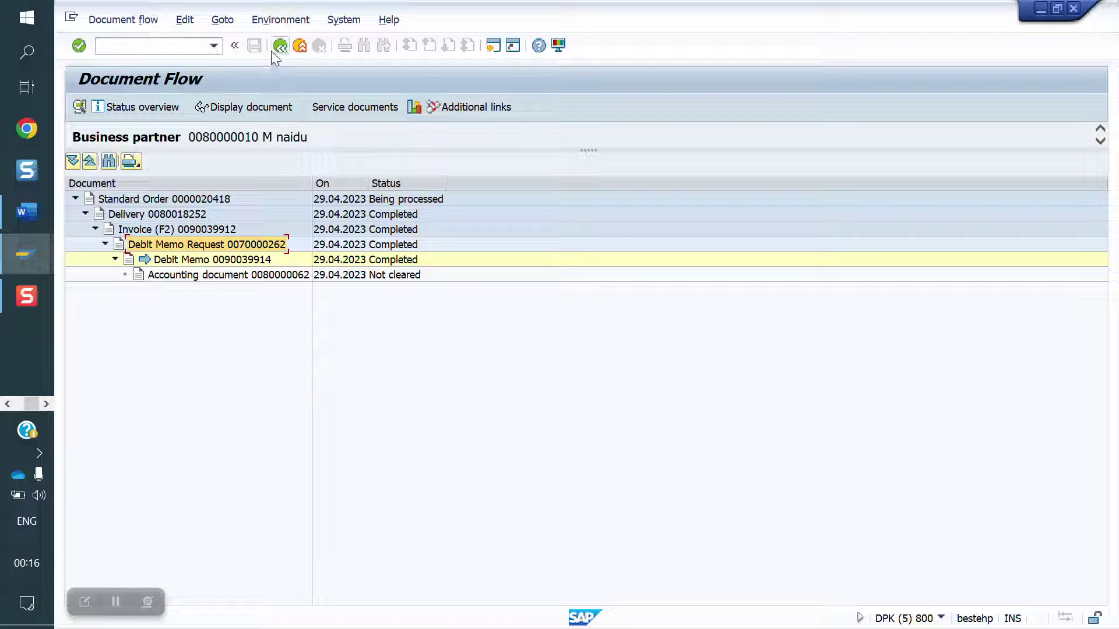
- Open SPRO and run Define Order Reasons under the Sales Document Header node of Sales and Distribution
{"action": "type", "text": "/NSPRO"}
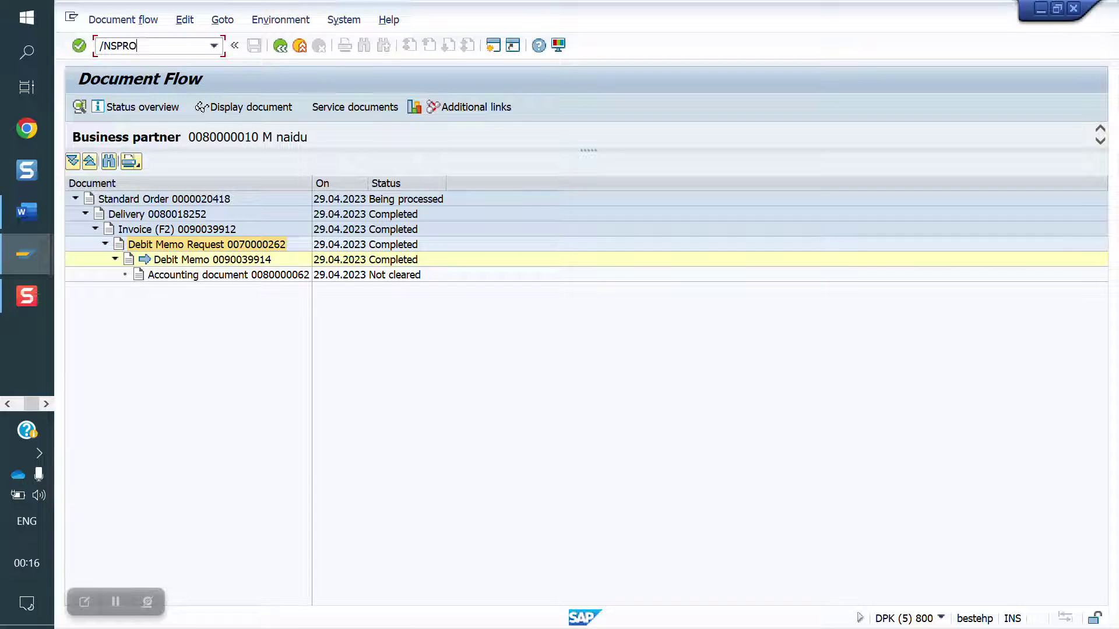
{"action": "key", "text": "Return"}
{"action": "left_click", "coordinate": [125, 100]}
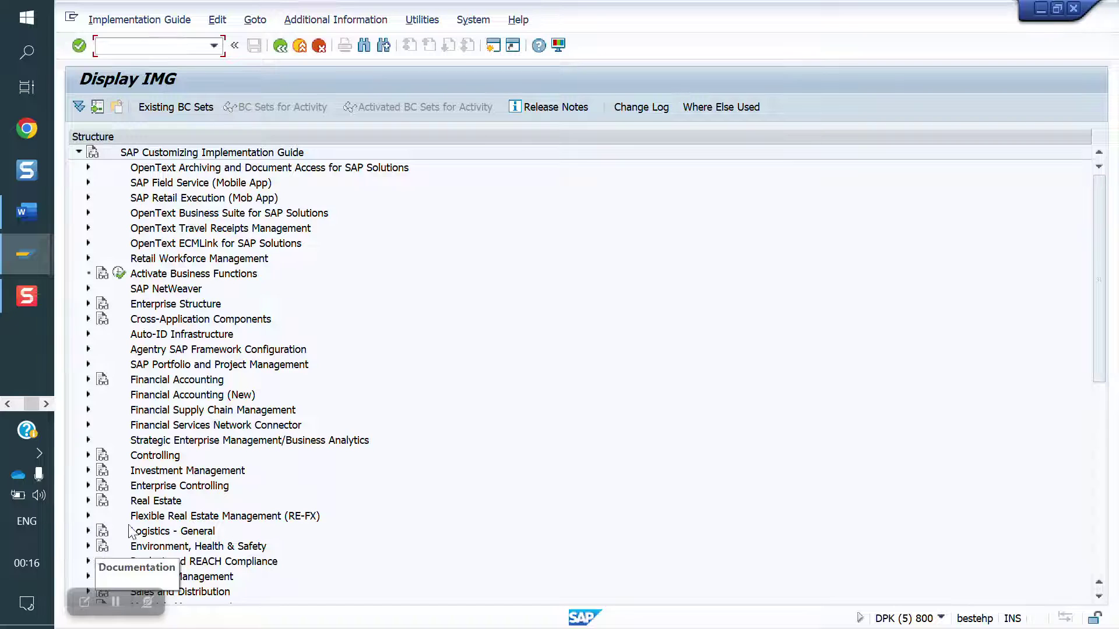
{"action": "scroll", "coordinate": [200, 507], "scroll_direction": "down", "scroll_amount": 5}
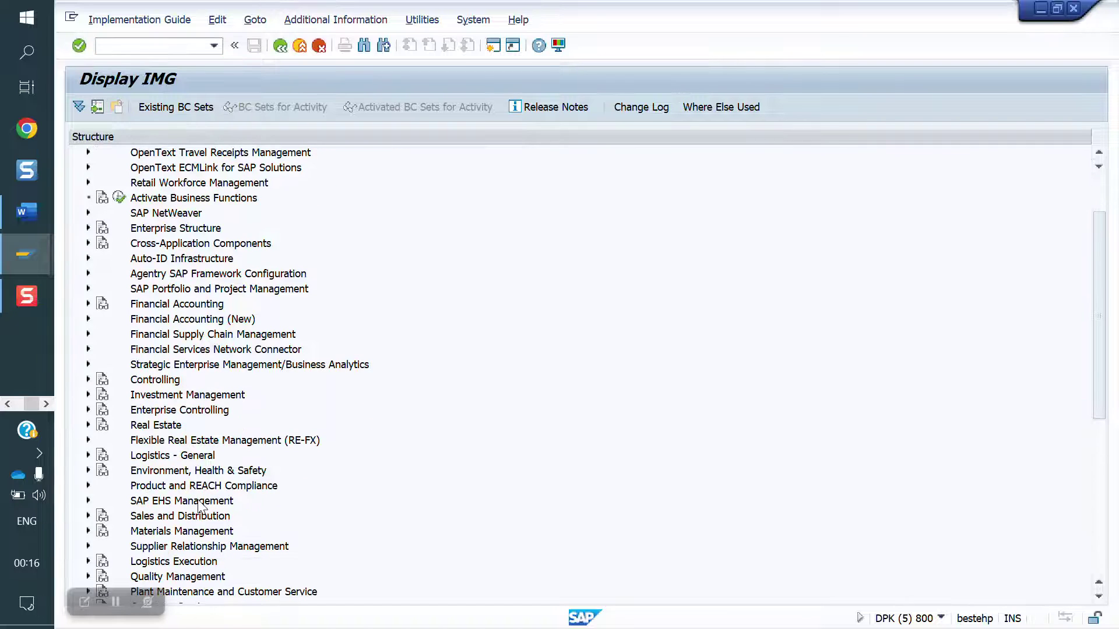
{"action": "left_click", "coordinate": [88, 516]}
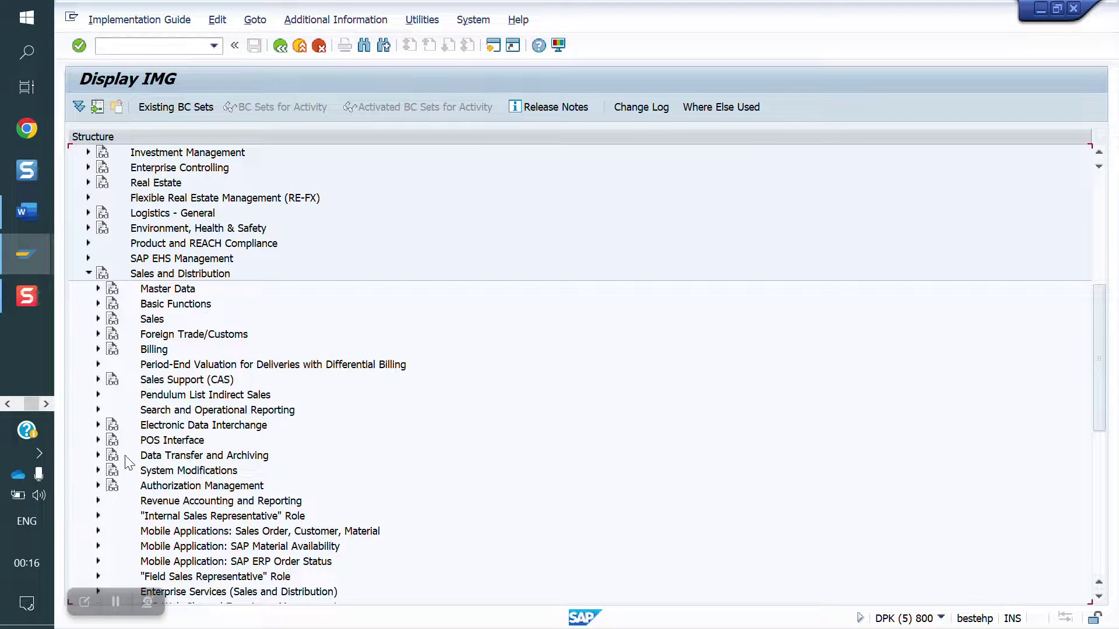
{"action": "left_click", "coordinate": [98, 320]}
{"action": "left_click", "coordinate": [109, 335]}
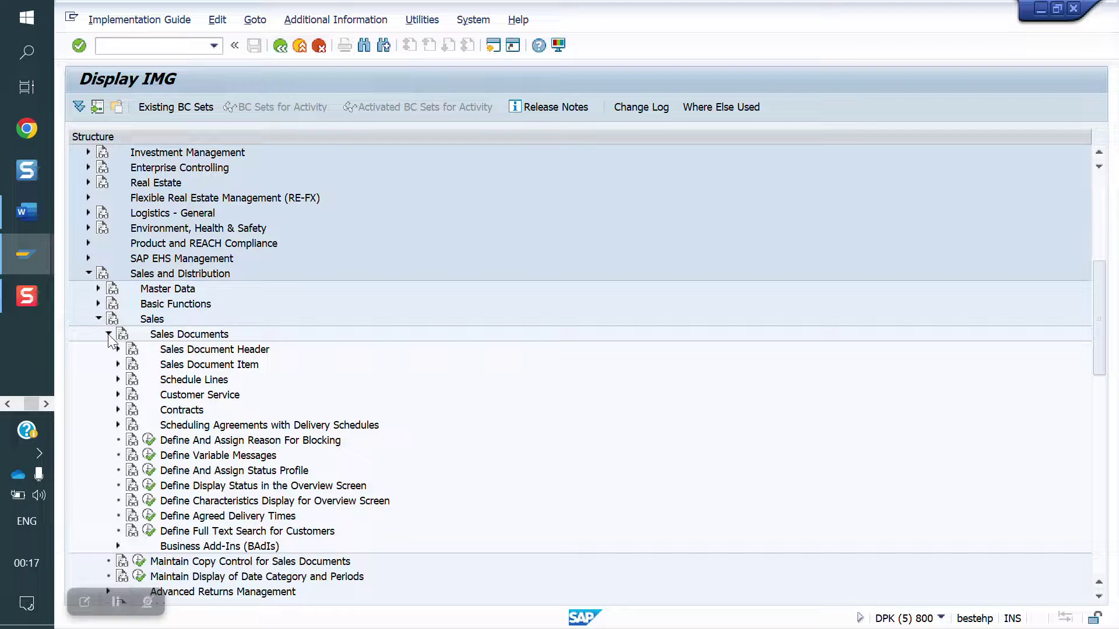
{"action": "left_click", "coordinate": [117, 349]}
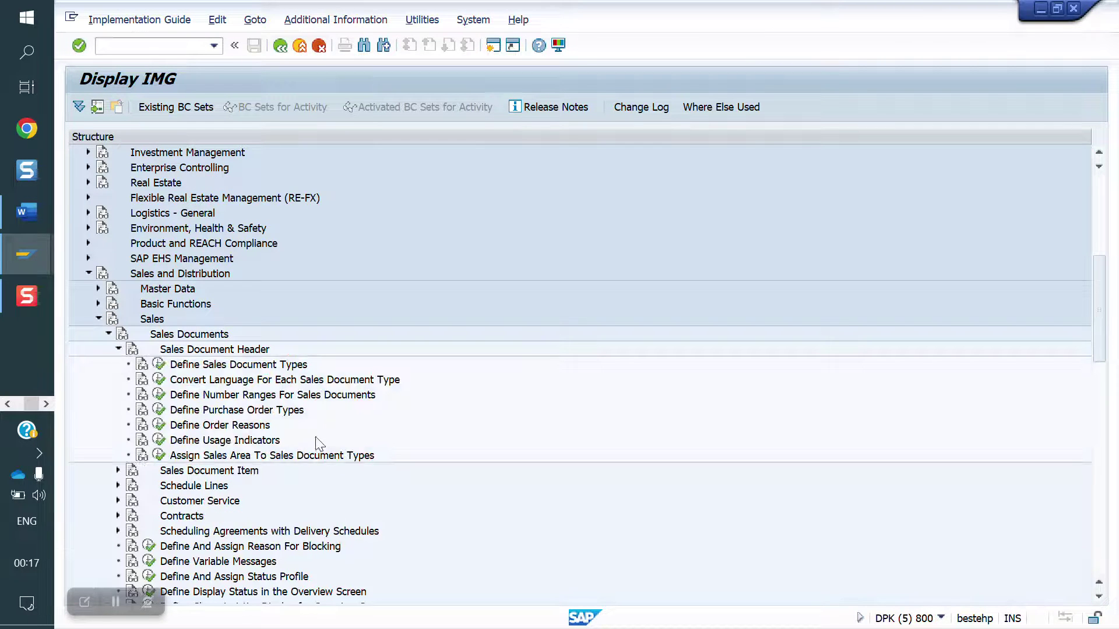
{"action": "left_click", "coordinate": [158, 425]}
- Review the configured order reasons down to the end of the list, leave the view and switch to the Word document
{"action": "scroll", "coordinate": [262, 382], "scroll_direction": "down", "scroll_amount": 10}
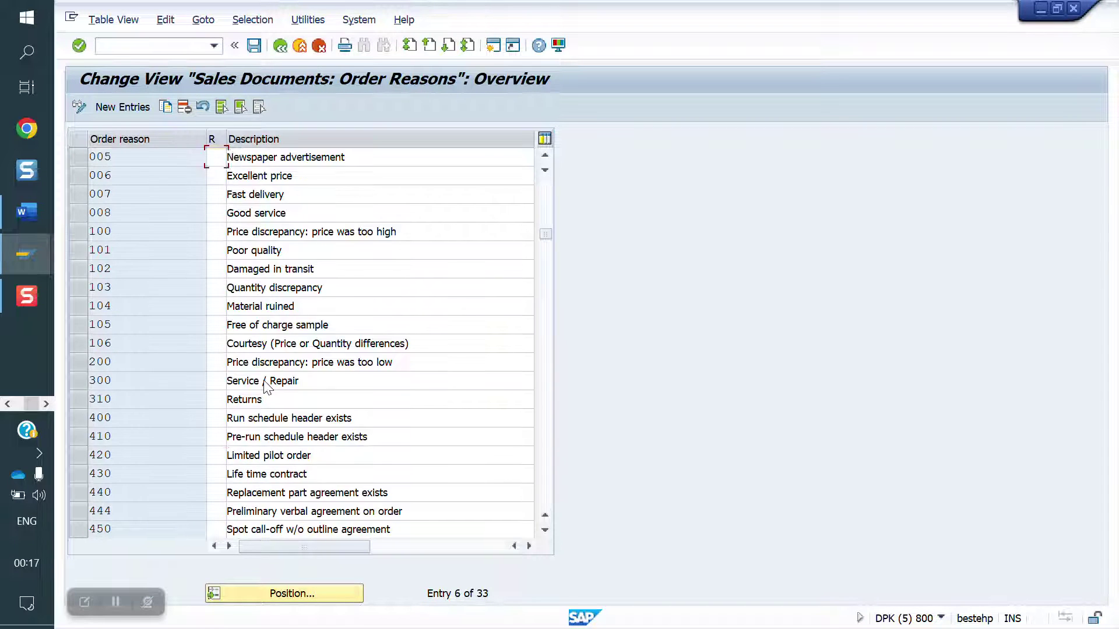
{"action": "left_click", "coordinate": [254, 45]}
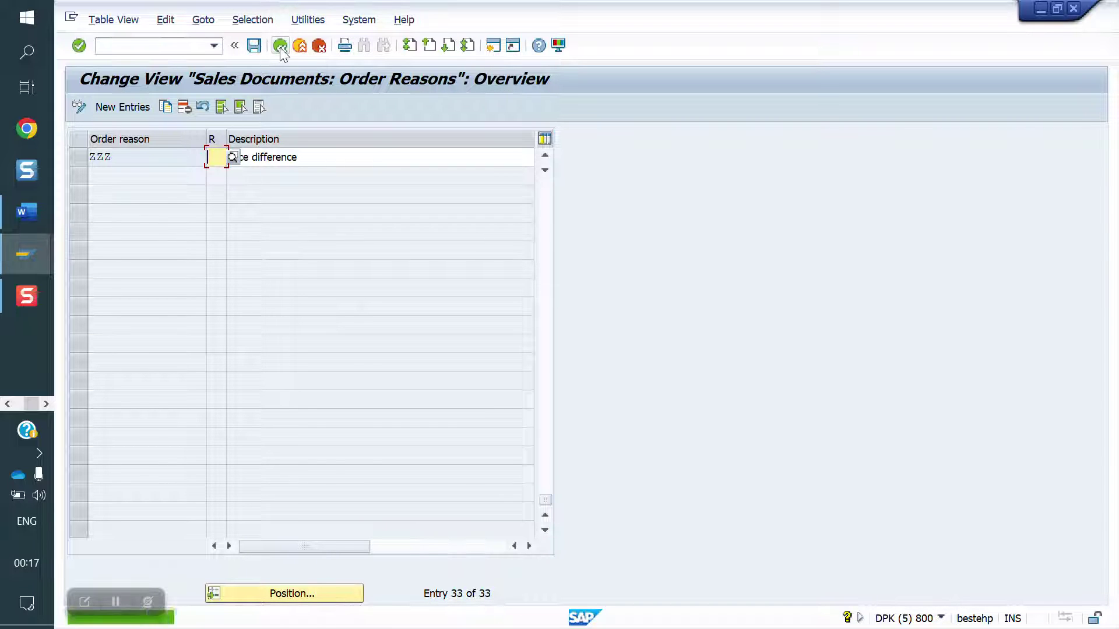
{"action": "left_click", "coordinate": [280, 46]}
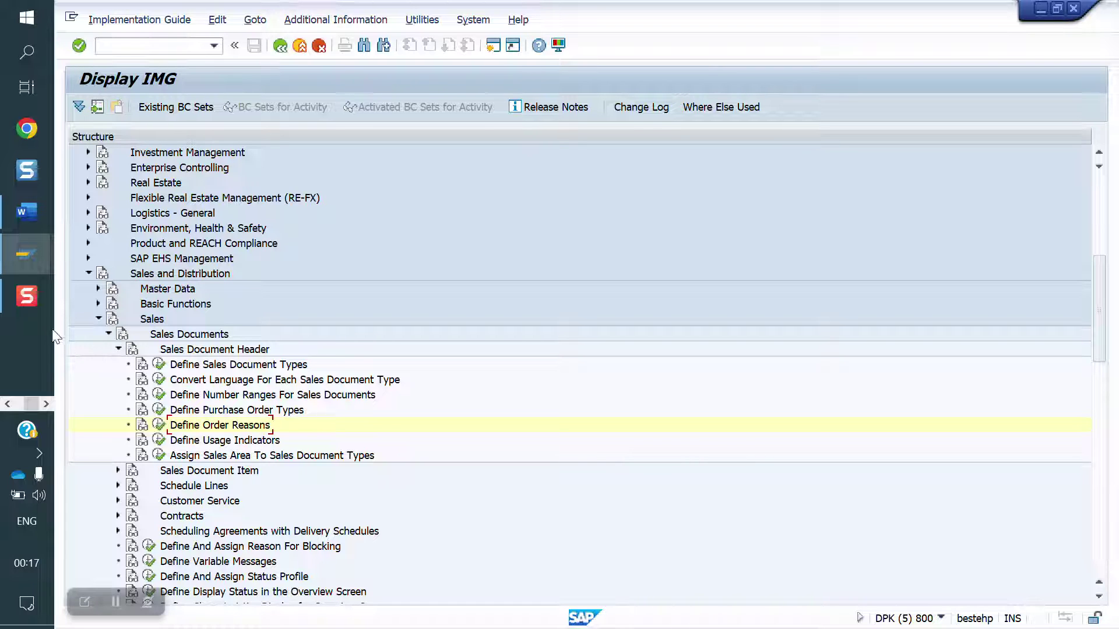
{"action": "left_click", "coordinate": [17, 215]}
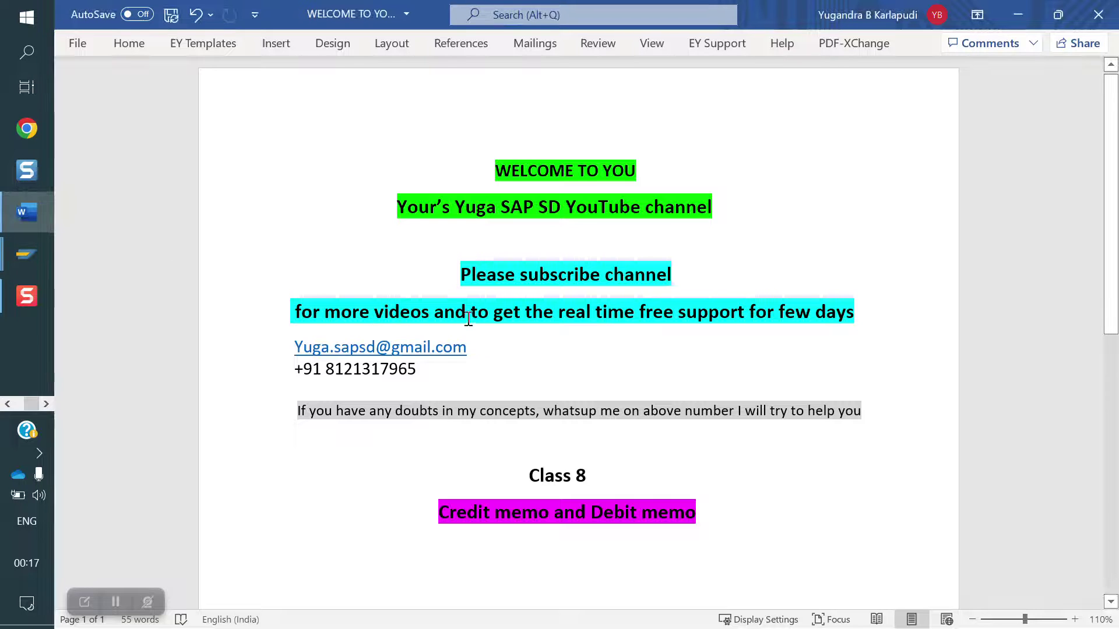